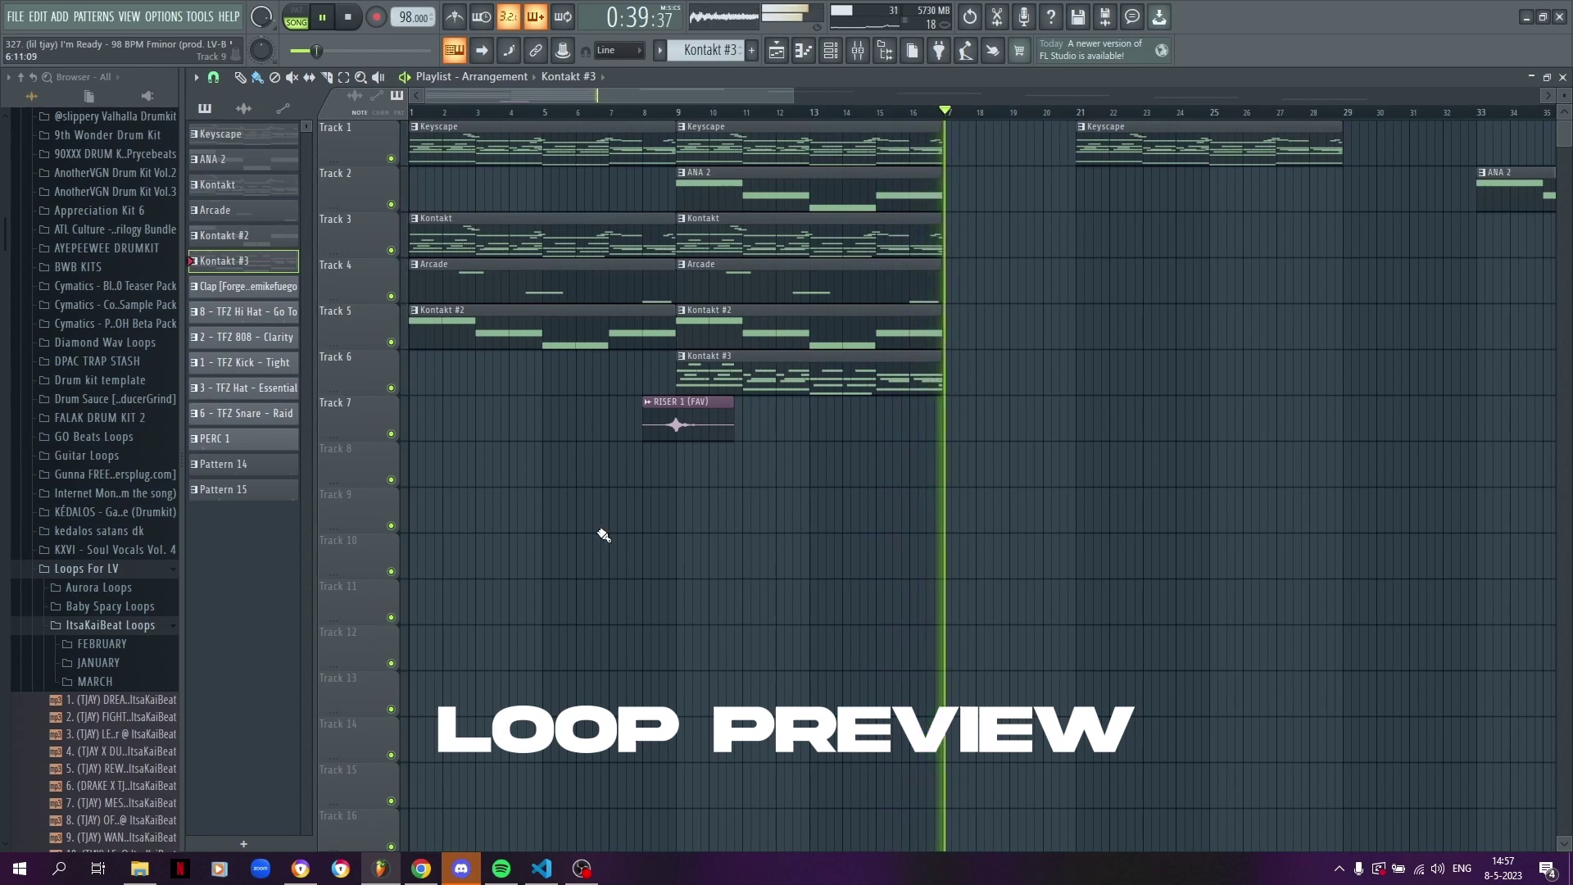
pyautogui.click(582, 869)
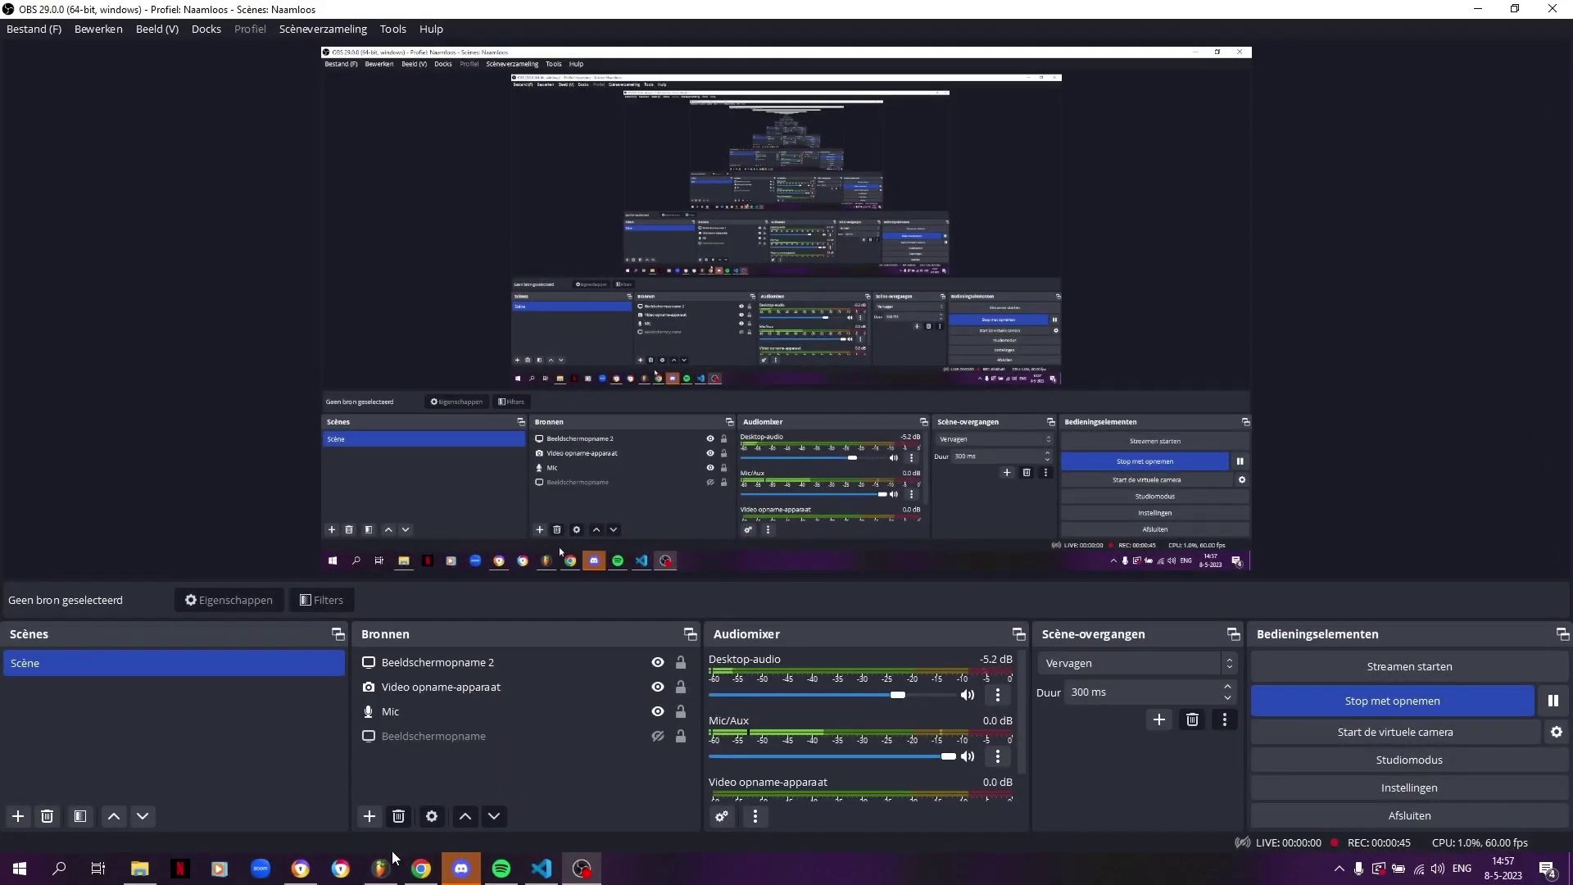
pyautogui.click(381, 870)
# - Open the Keyscape clip on Track 1 in the piano roll and switch playback to pattern mode
pyautogui.scroll(3, 477, 123)
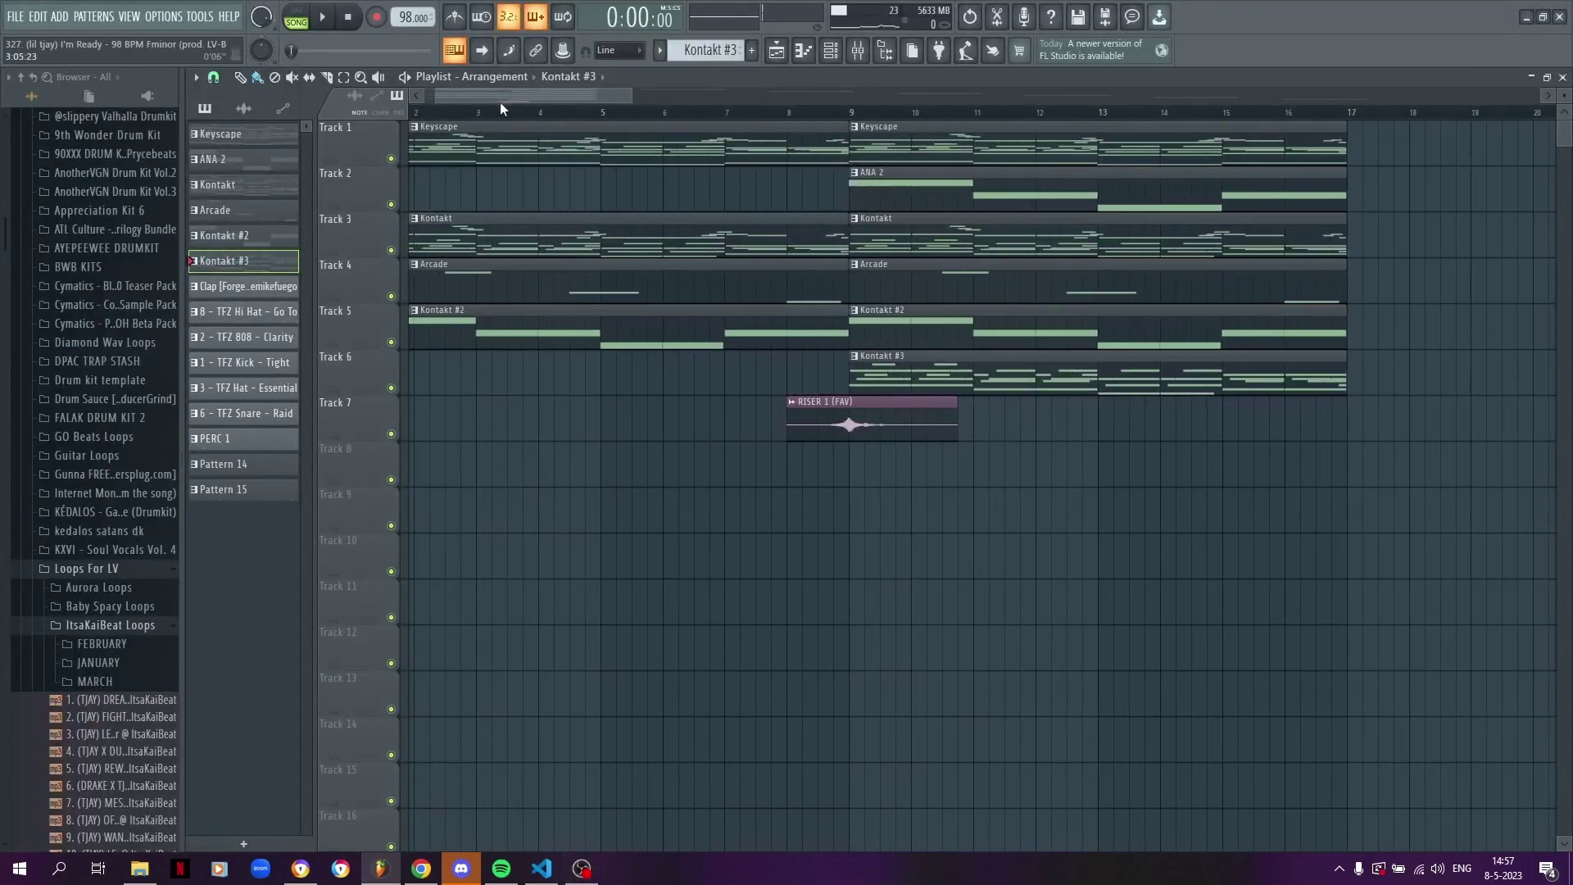
pyautogui.doubleClick(491, 123)
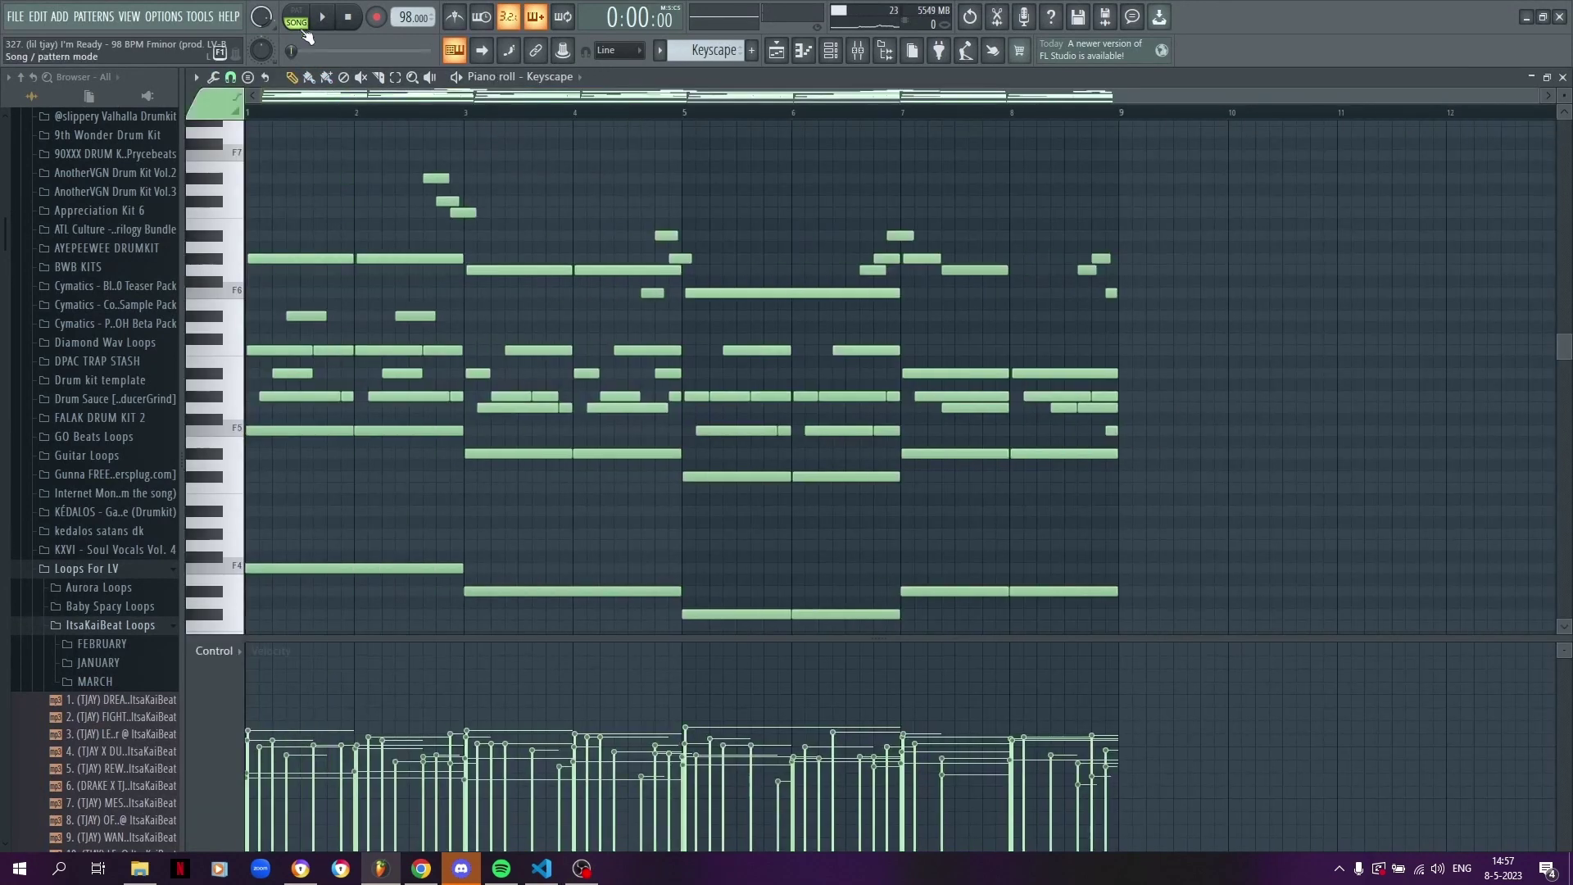
pyautogui.scroll(3, 299, 103)
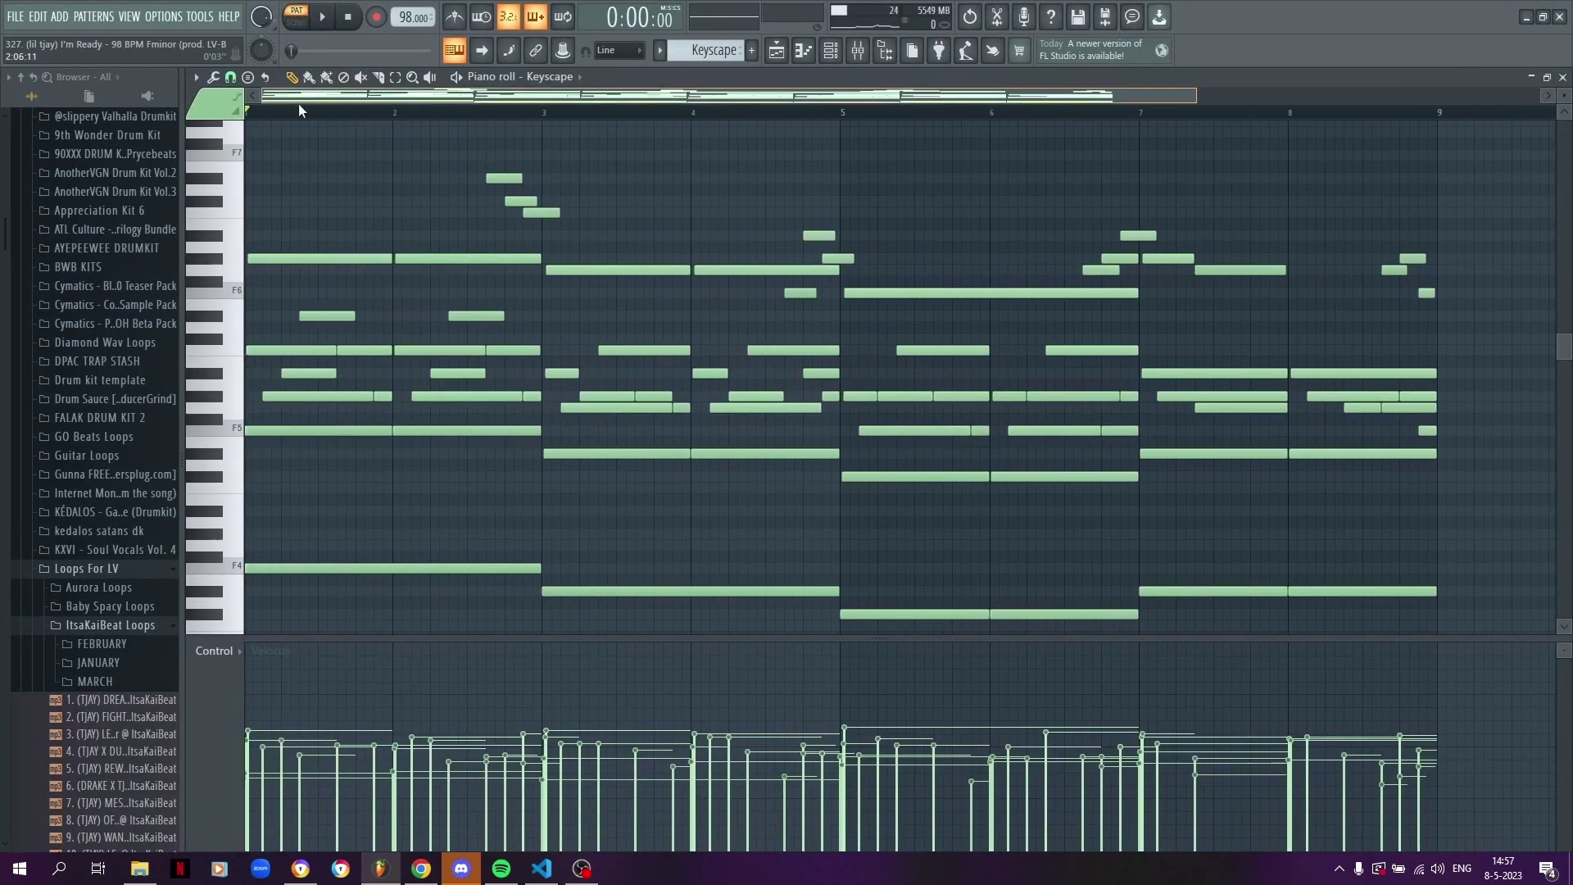
pyautogui.scroll(1, 350, 107)
pyautogui.scroll(-1, 433, 227)
# - Open the Keyscape instrument from the channel rack and review its main and EQ settings, closing both windows when done
pyautogui.click(840, 50)
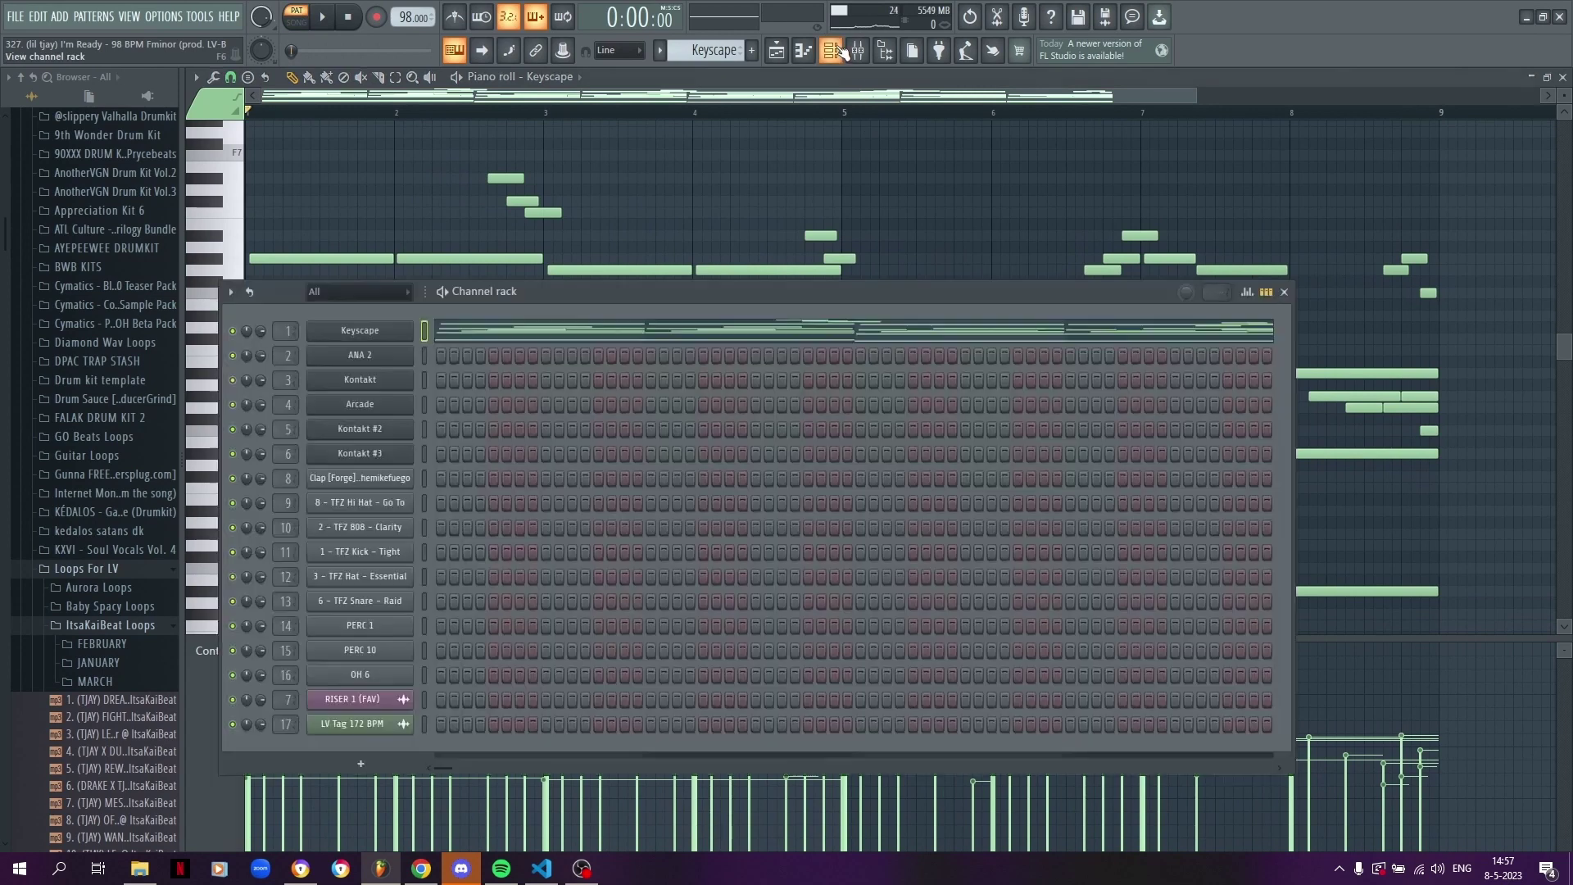
pyautogui.click(382, 336)
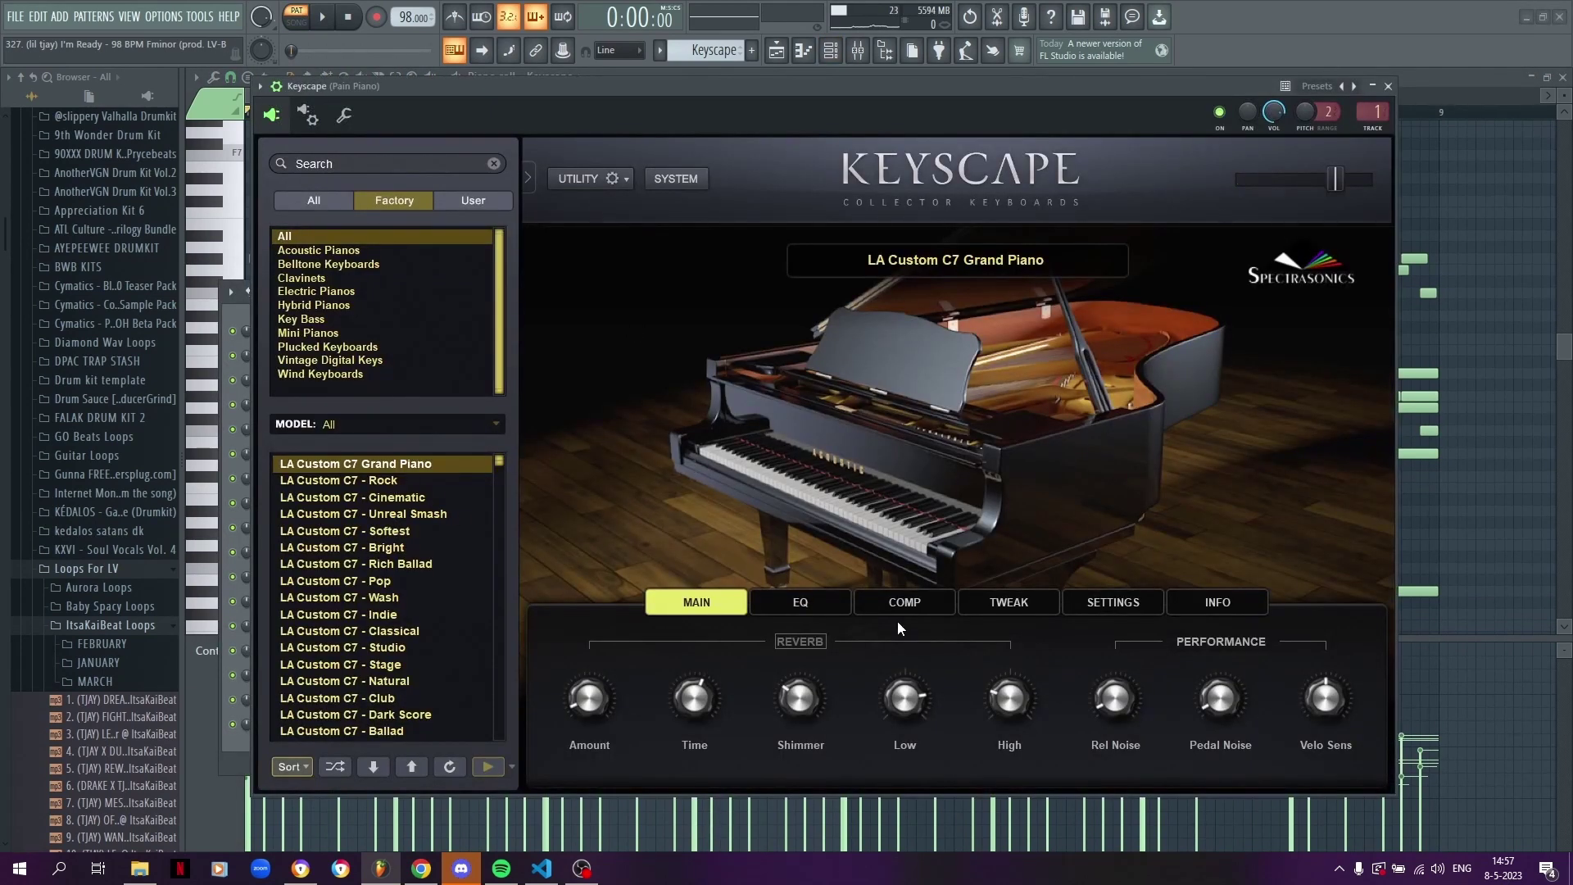
pyautogui.click(802, 603)
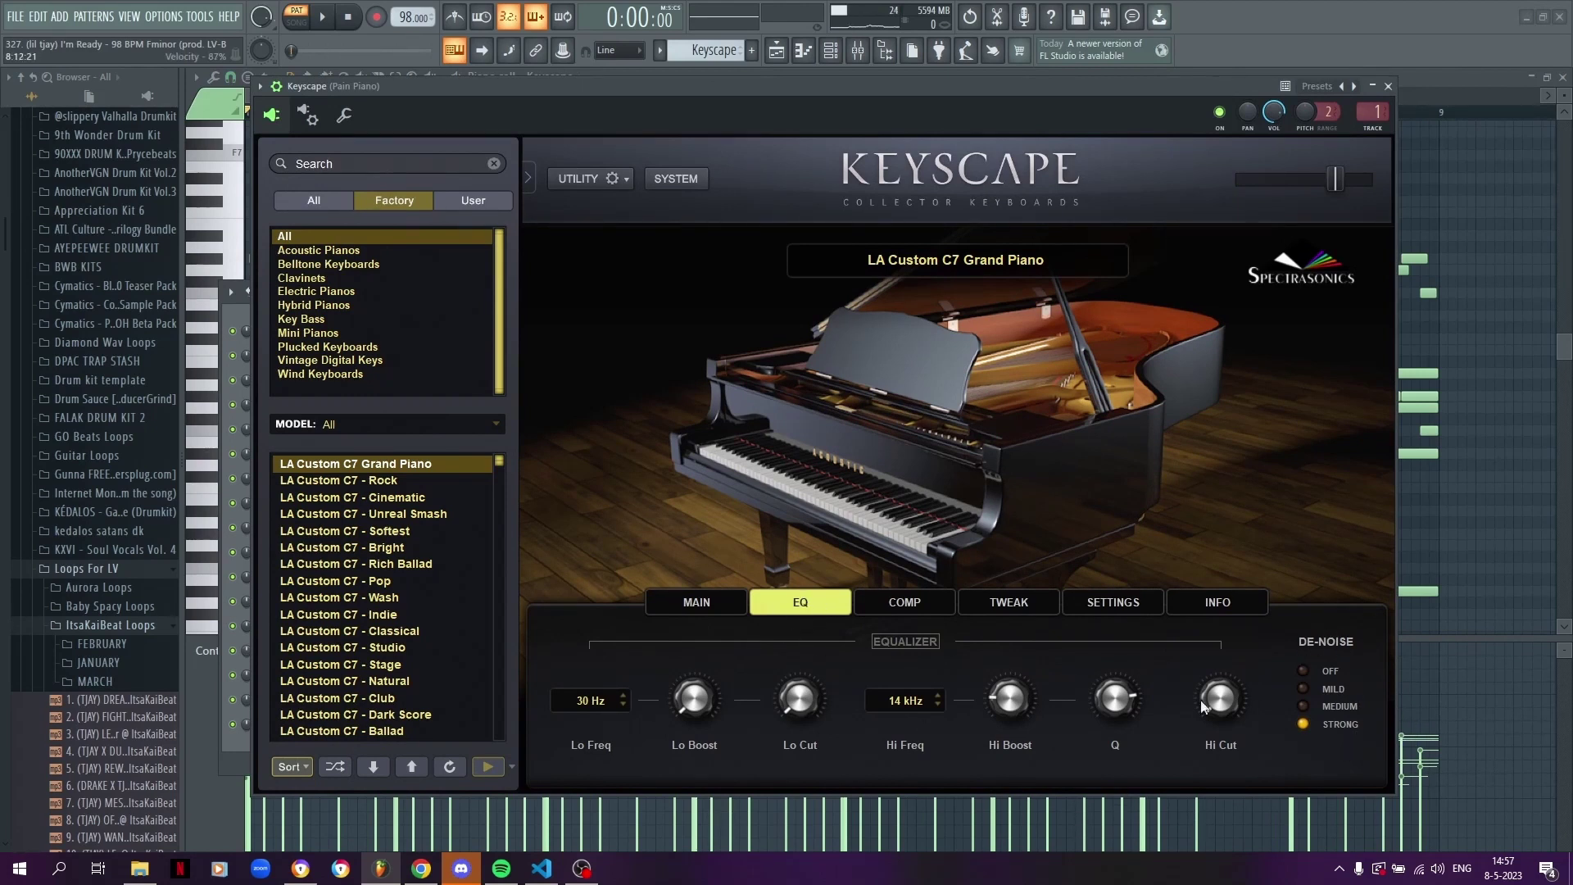
pyautogui.click(715, 616)
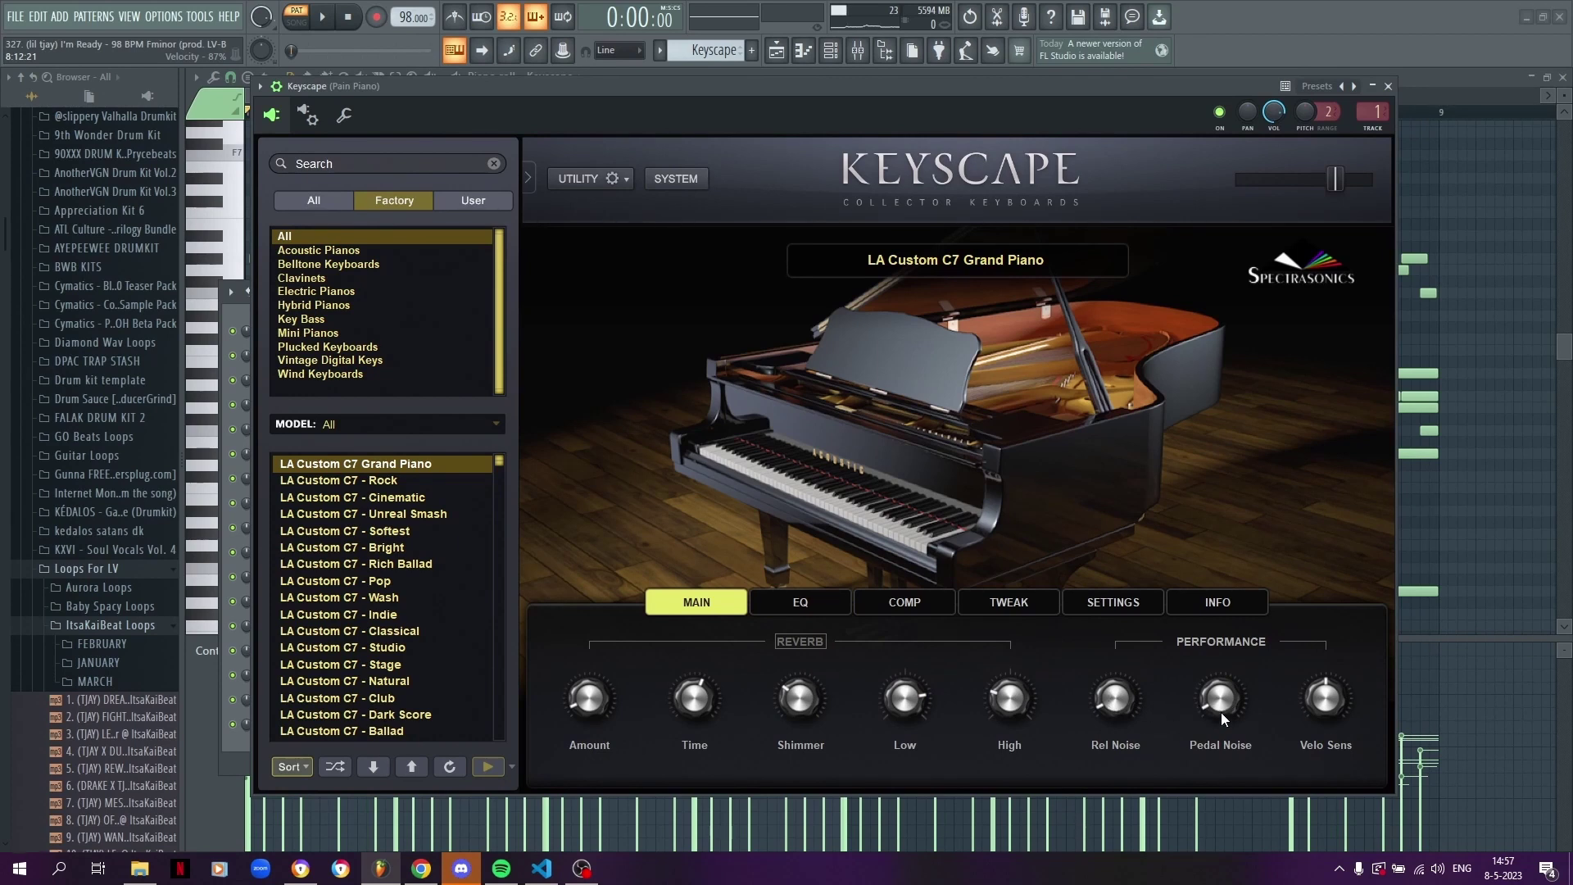
pyautogui.click(1389, 86)
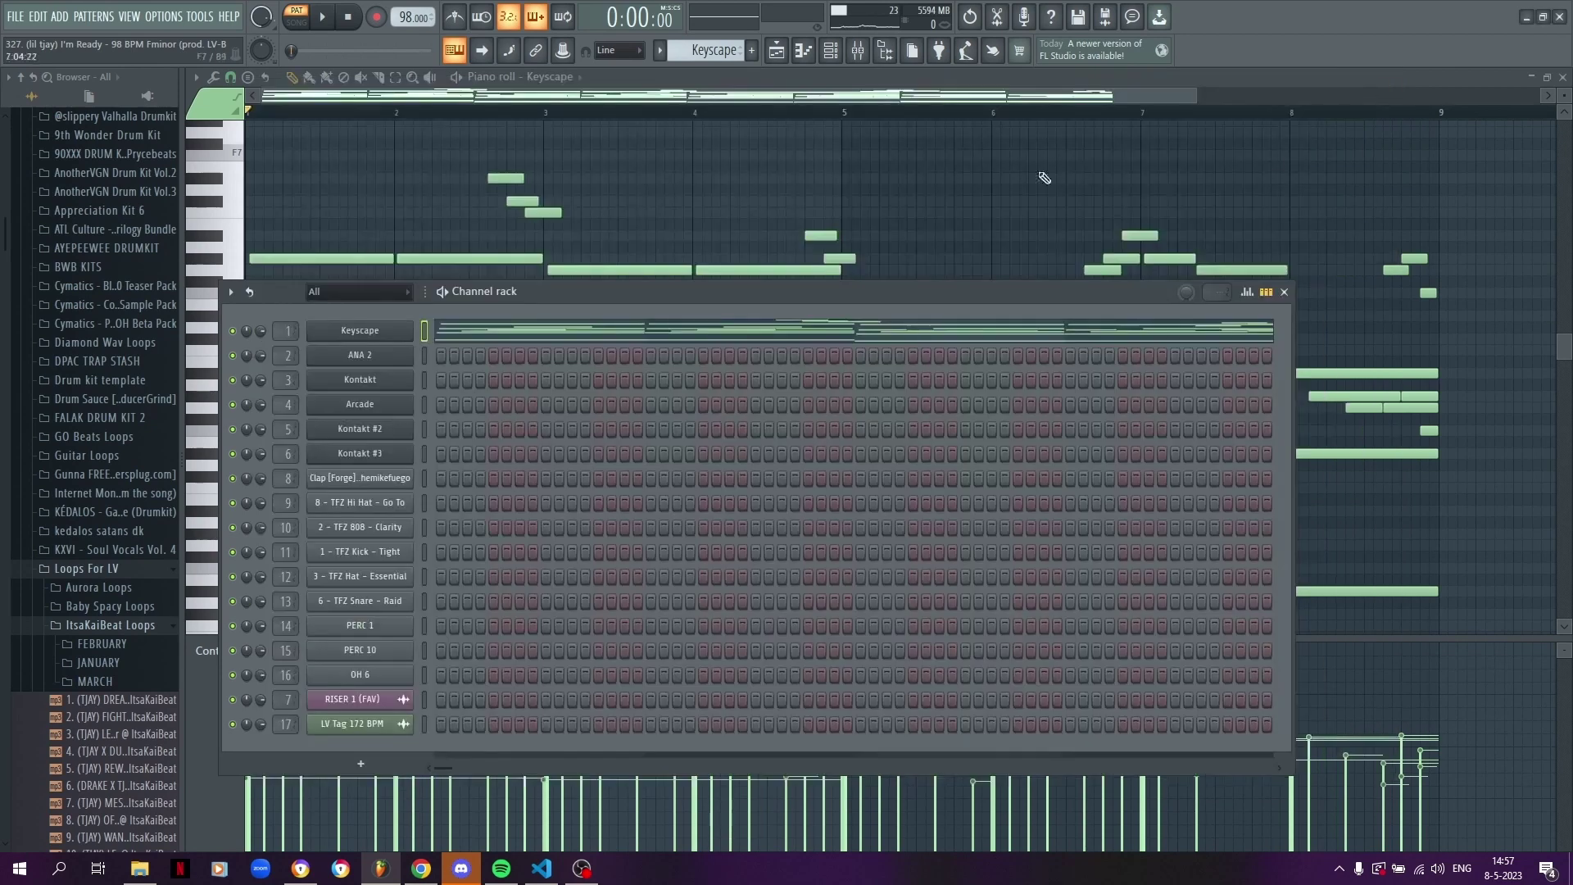
pyautogui.press('F6')
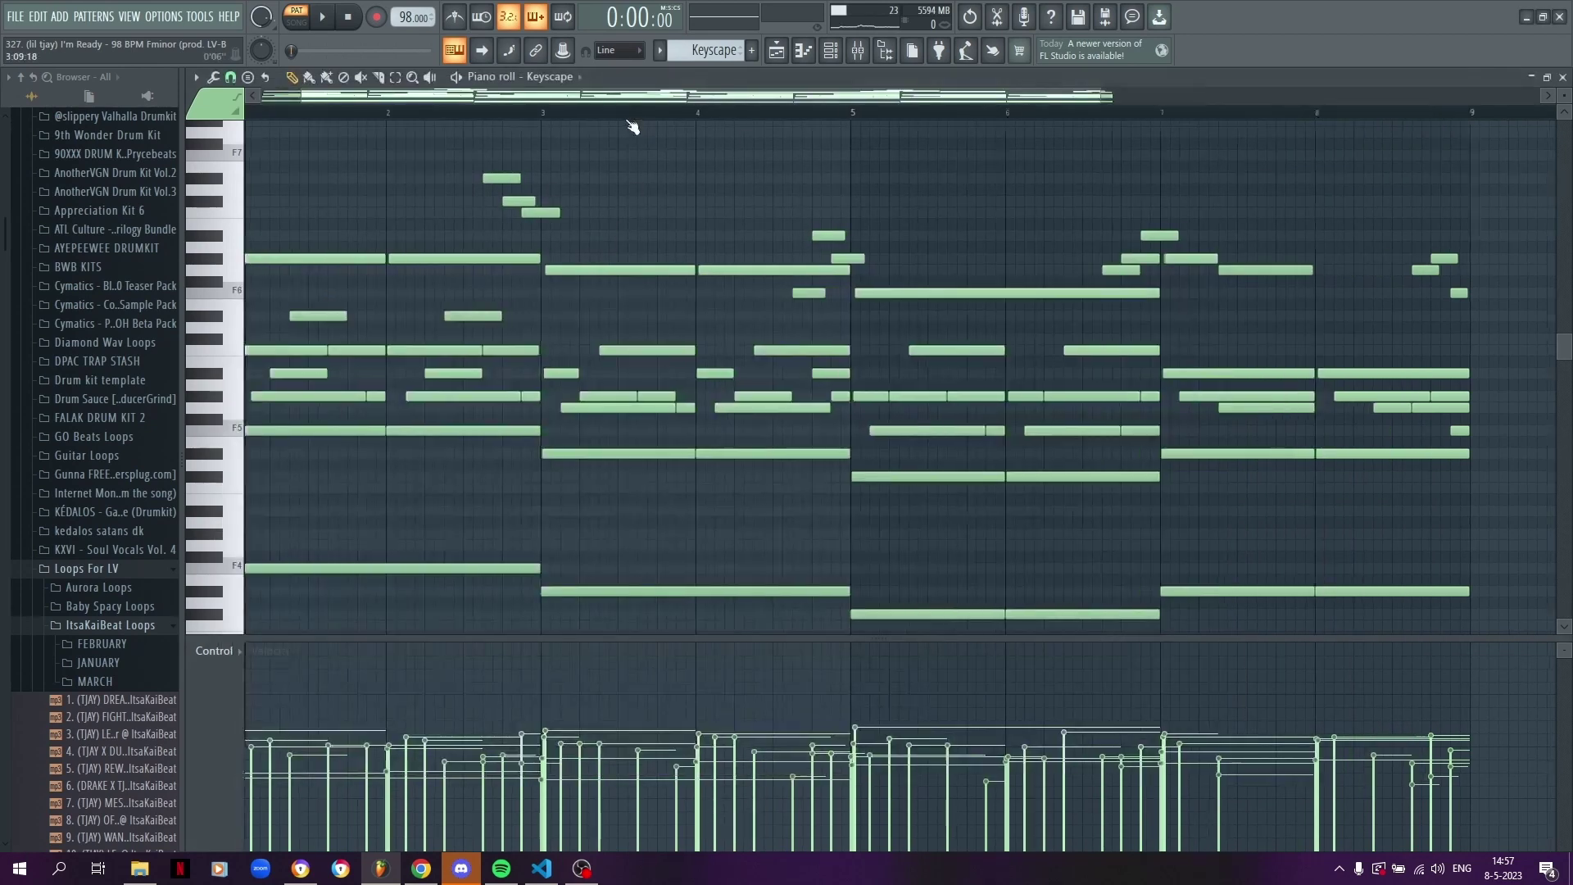
# - Play the Keyscape piano pattern through in the piano roll and stop playback
pyautogui.scroll(3, 357, 121)
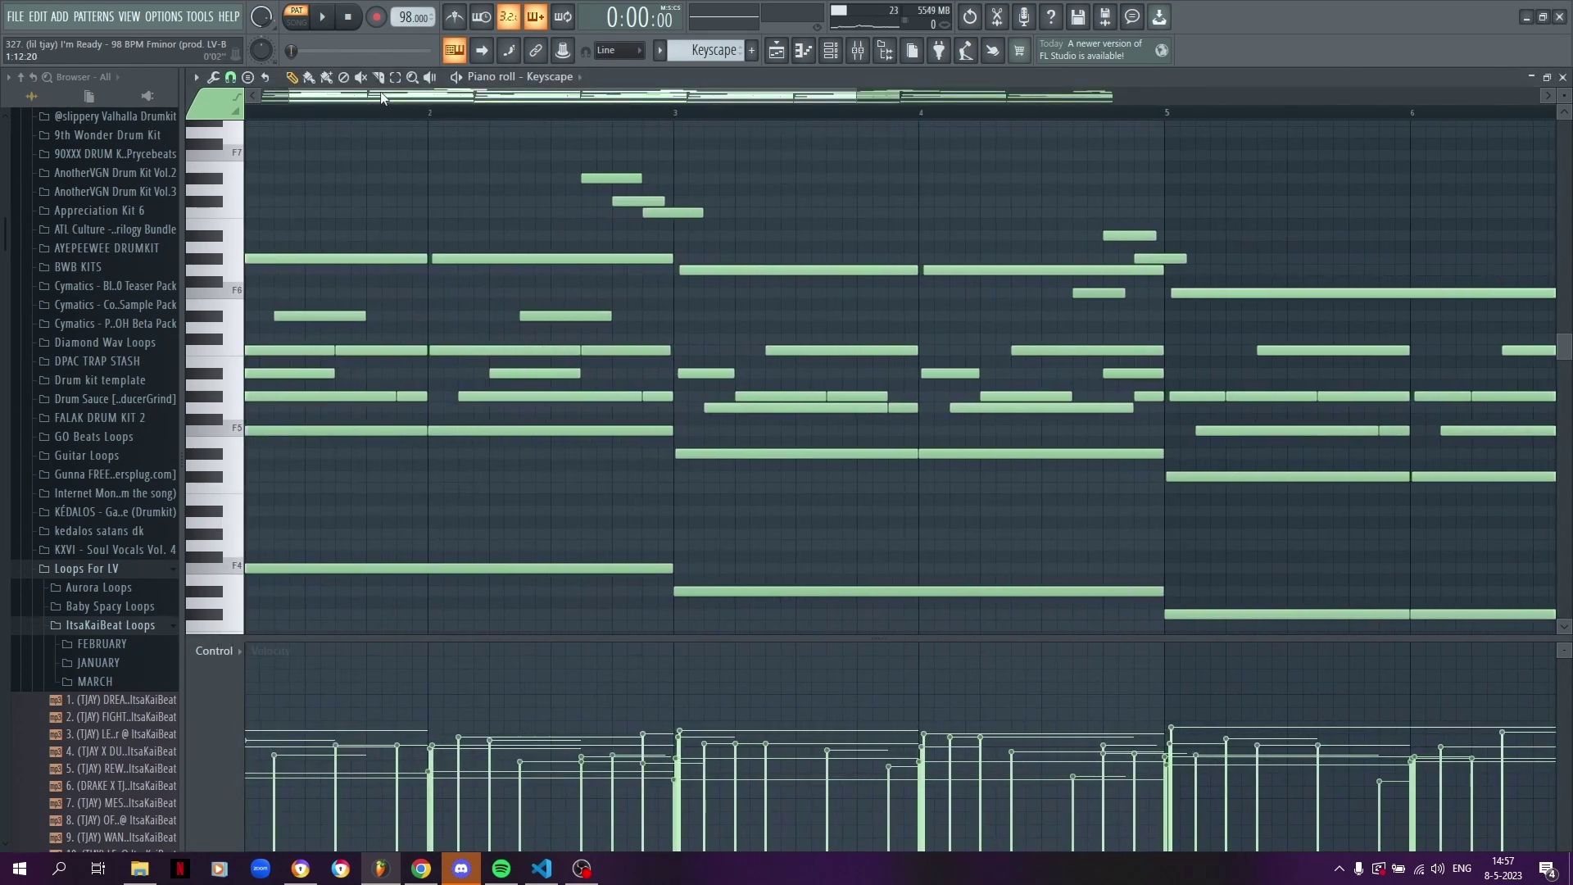
pyautogui.press('space')
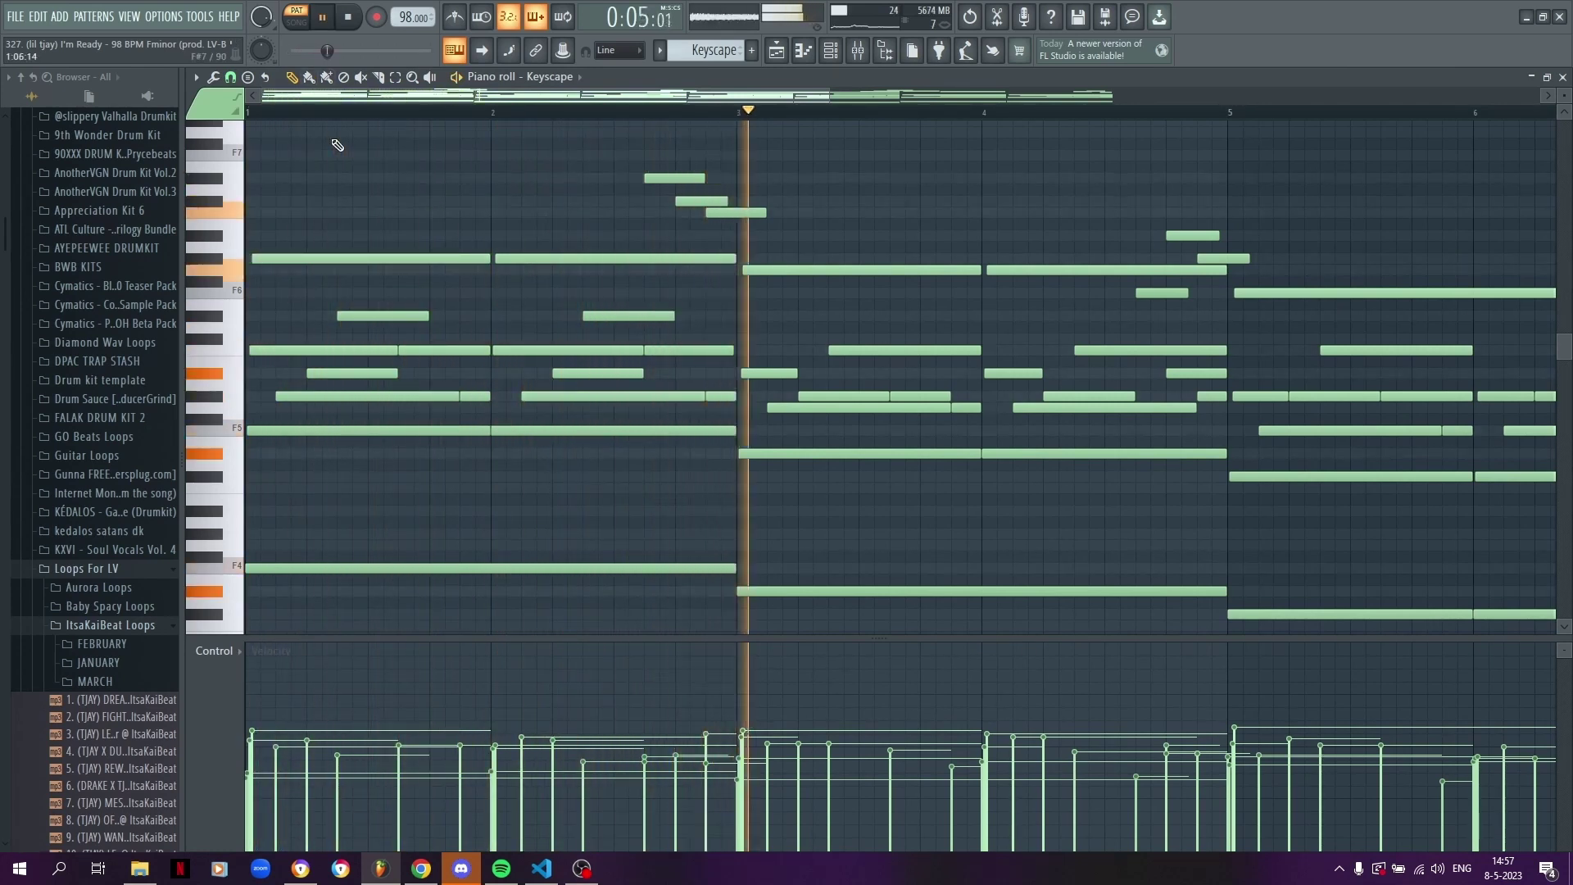
pyautogui.scroll(-3, 340, 117)
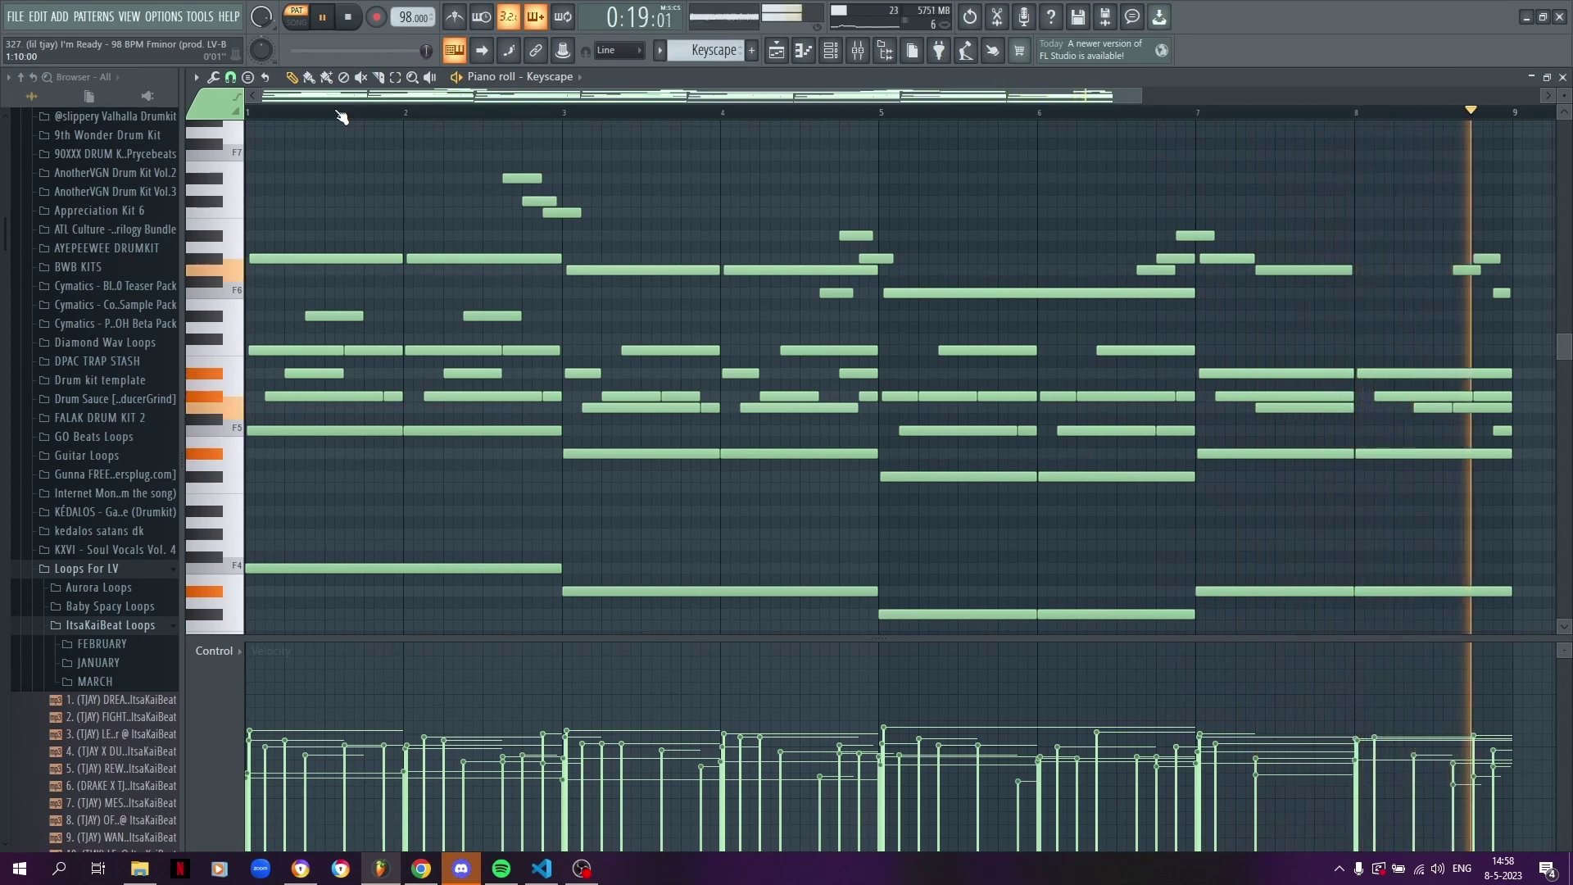
pyautogui.press('space')
pyautogui.scroll(3, 340, 116)
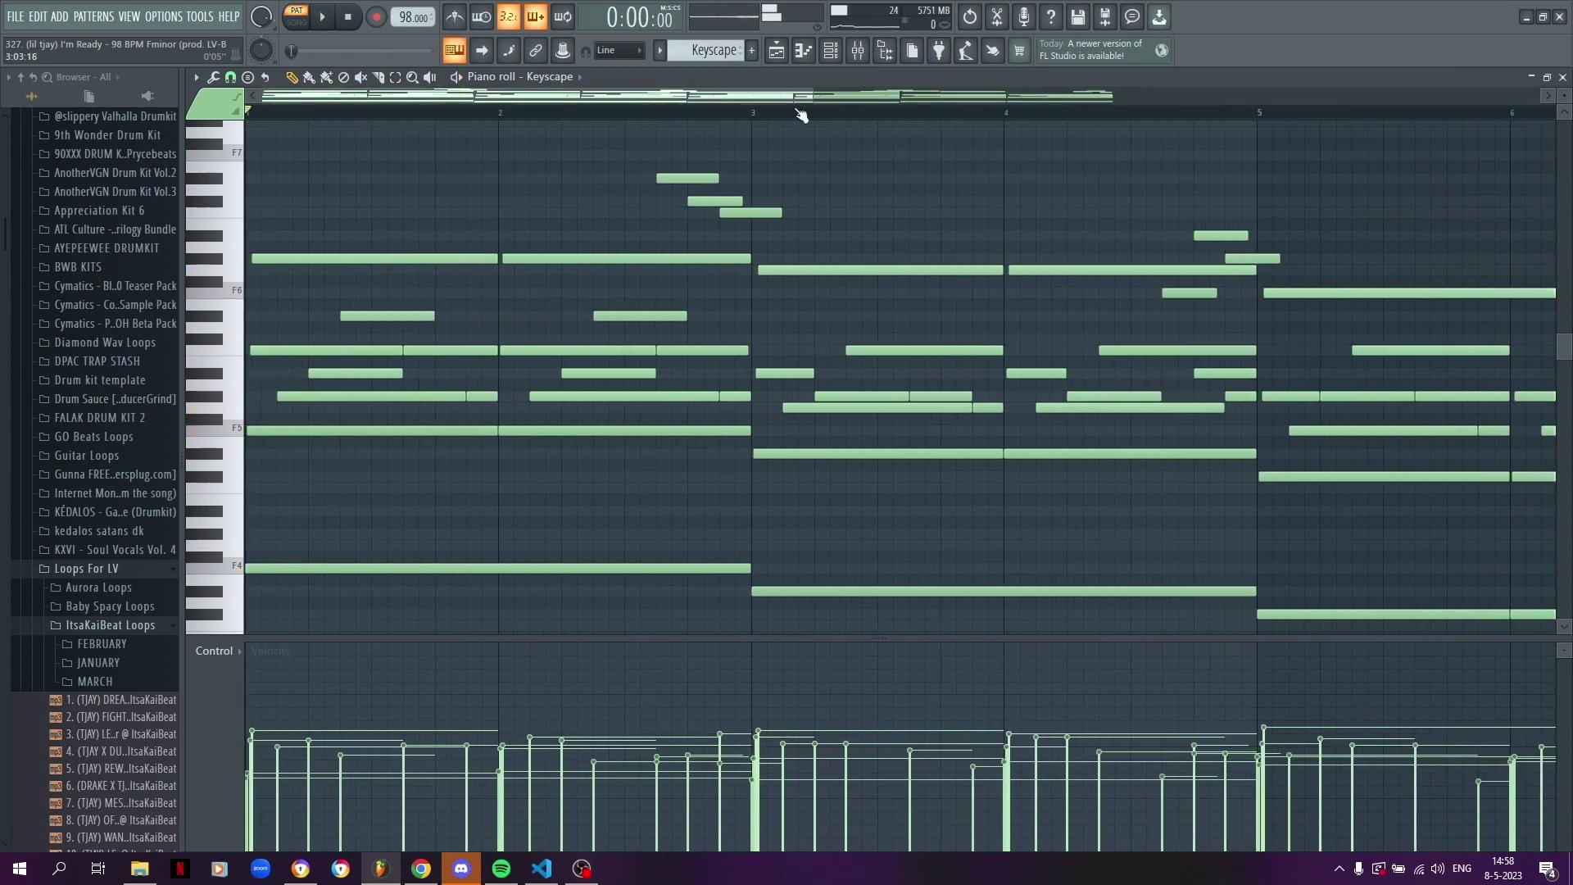
# - Examine the Fruity delay 2 and Fruity parametric EQ 2 settings on the Pain Piano mixer track
pyautogui.click(860, 53)
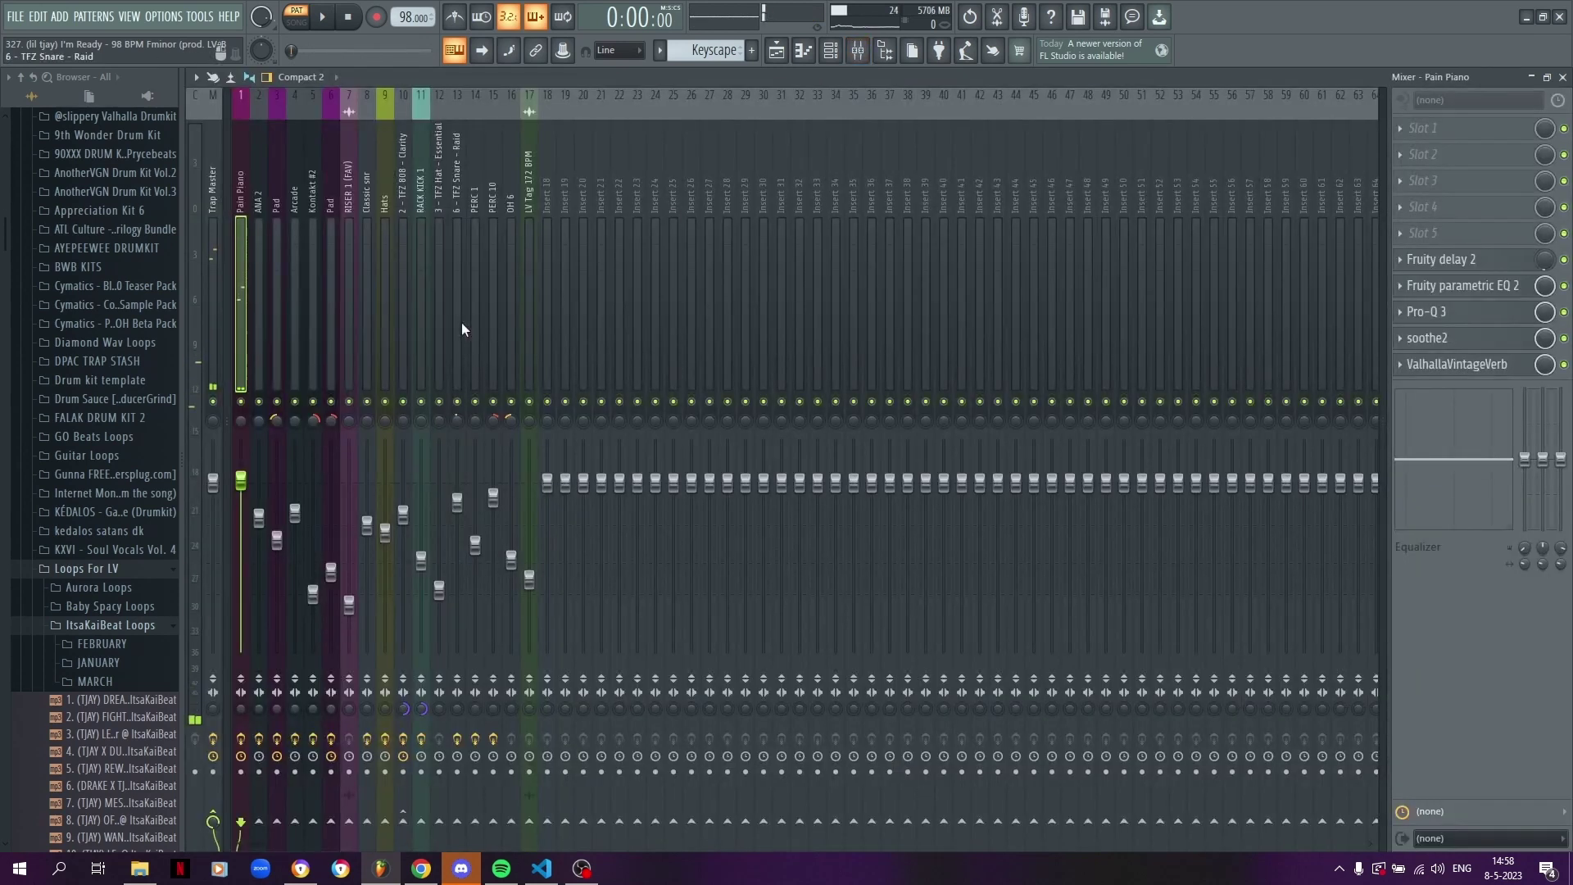
pyautogui.click(1471, 265)
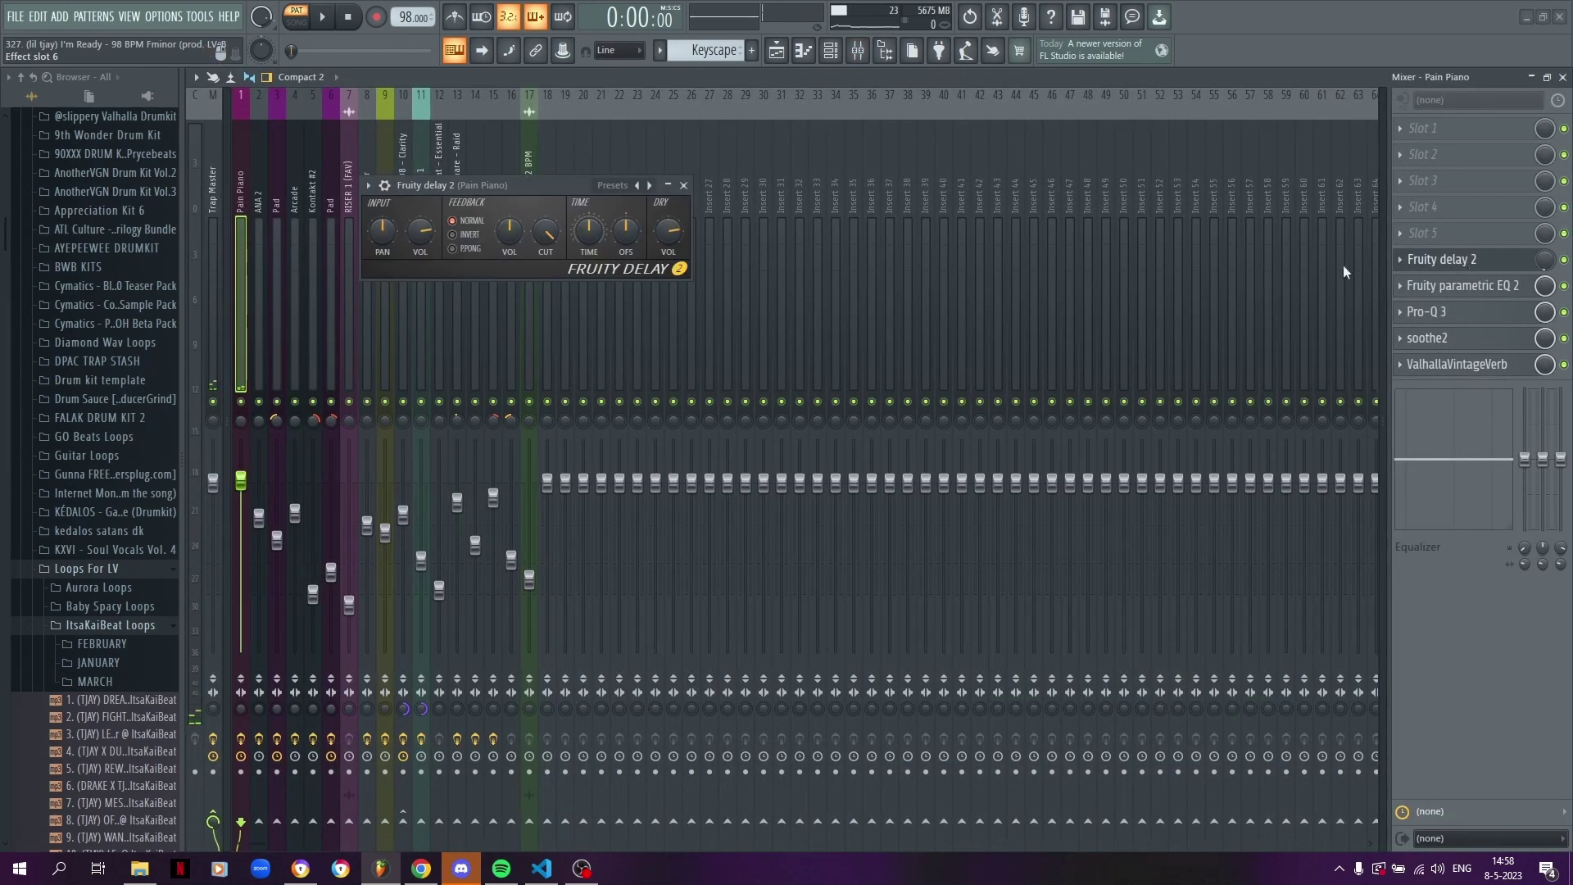
pyautogui.click(684, 185)
pyautogui.click(1473, 291)
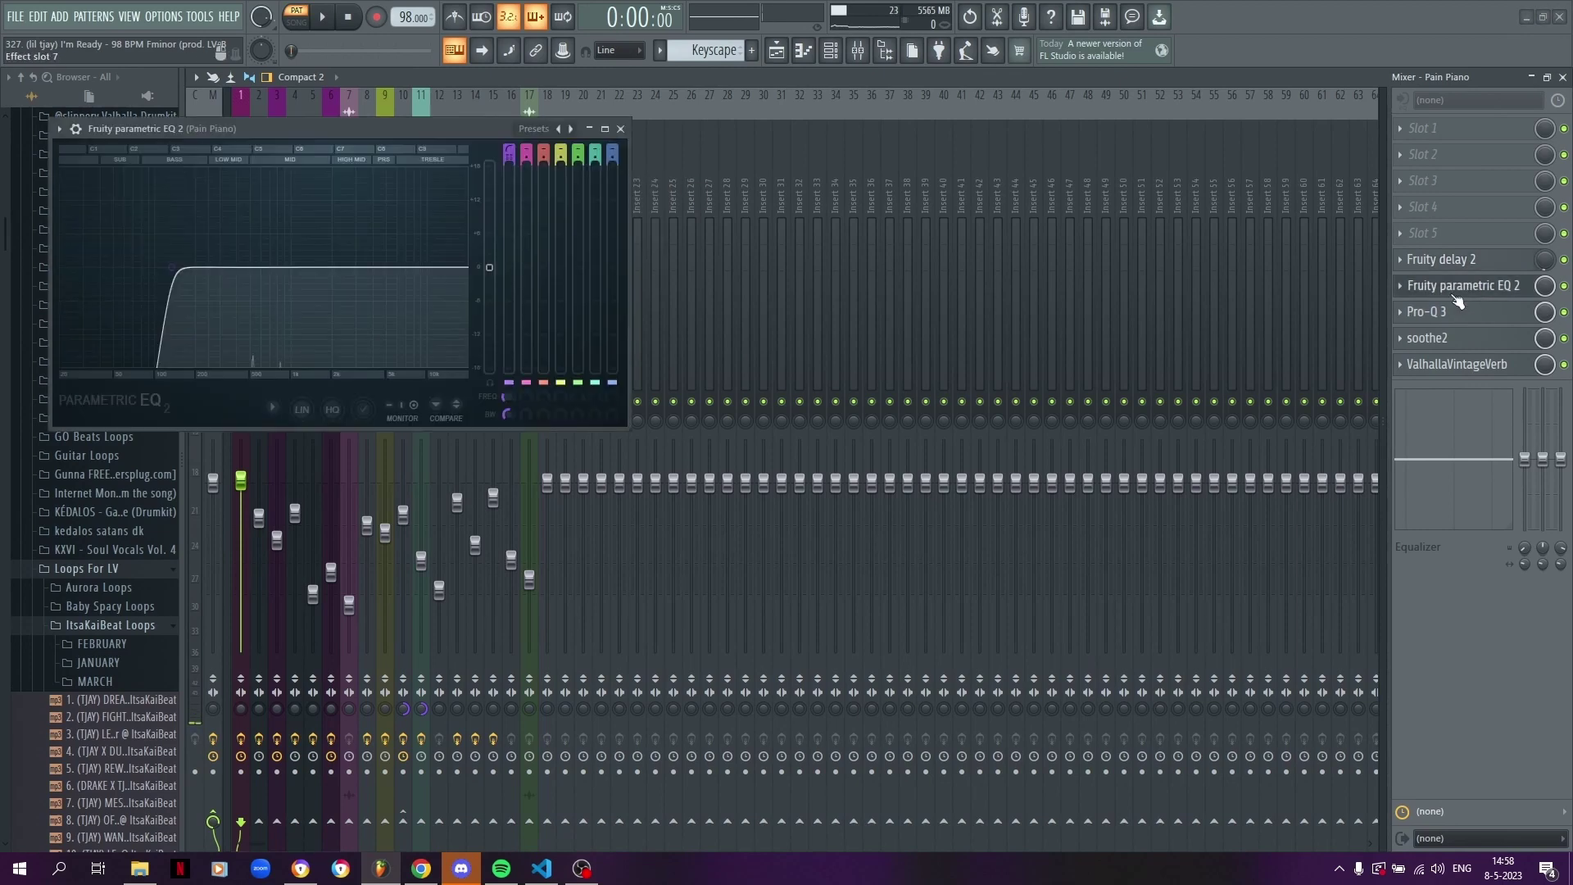
pyautogui.click(620, 130)
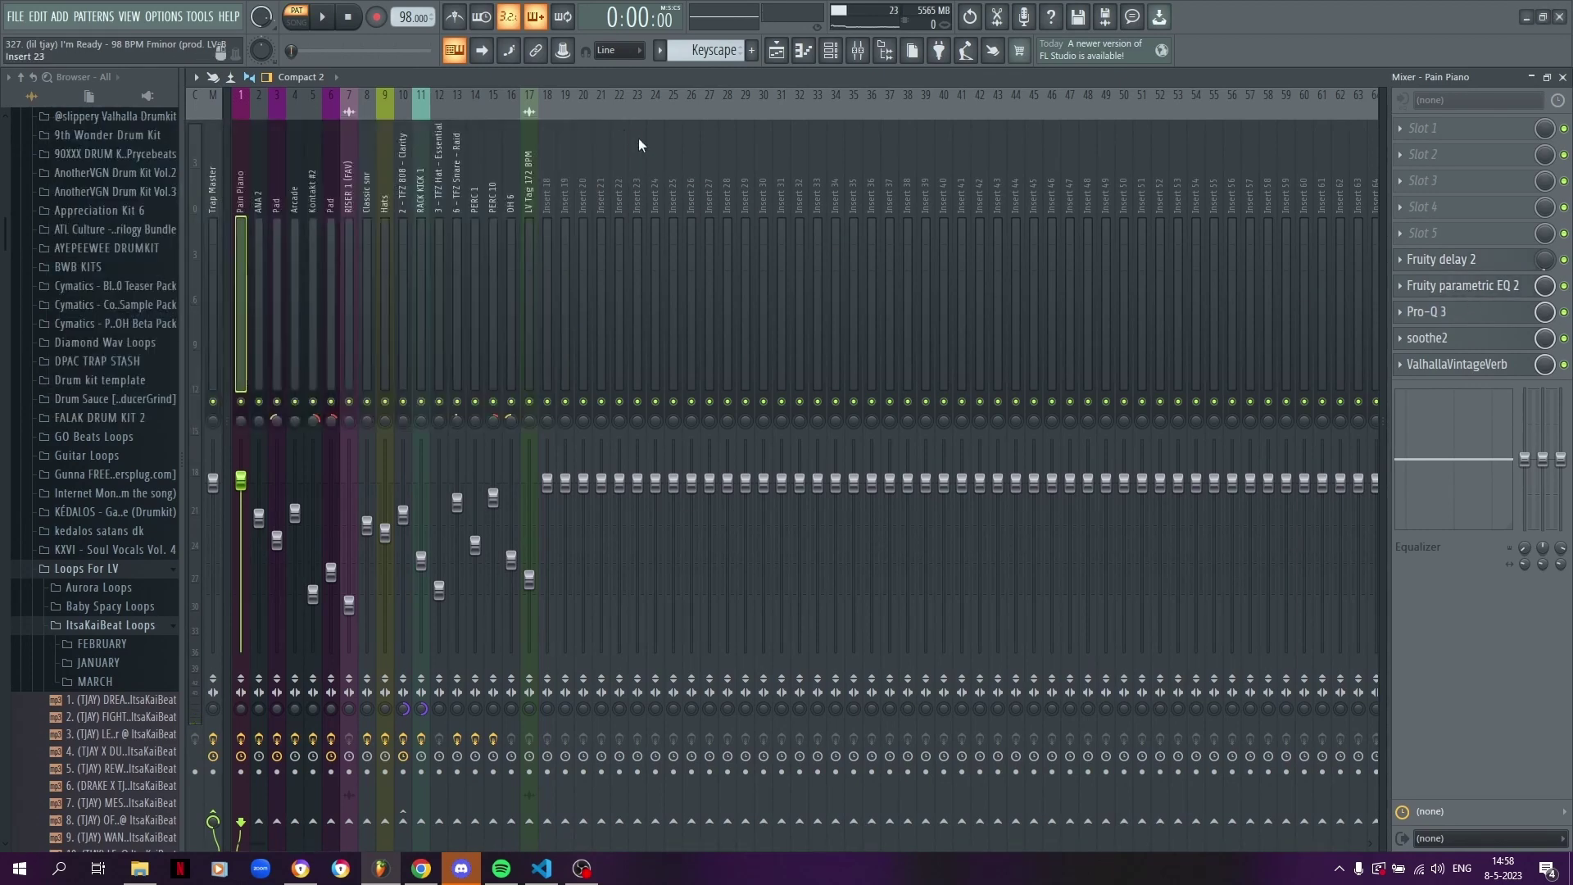
# - Examine the Pro-Q 3 curve and the soothe2 settings on the Pain Piano mixer track
pyautogui.click(1452, 320)
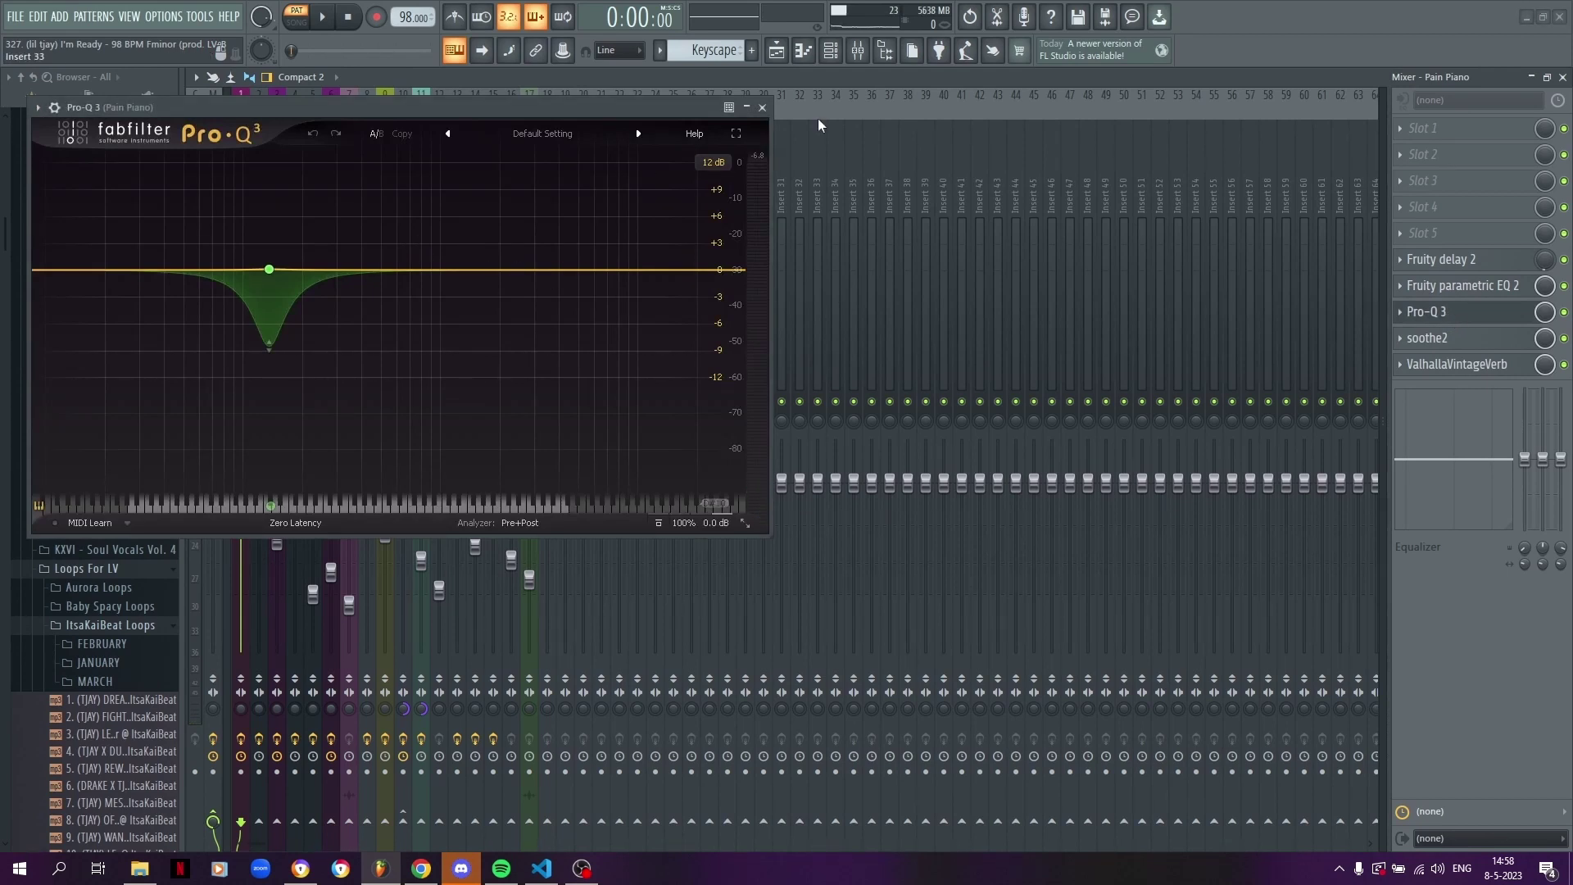
pyautogui.click(762, 108)
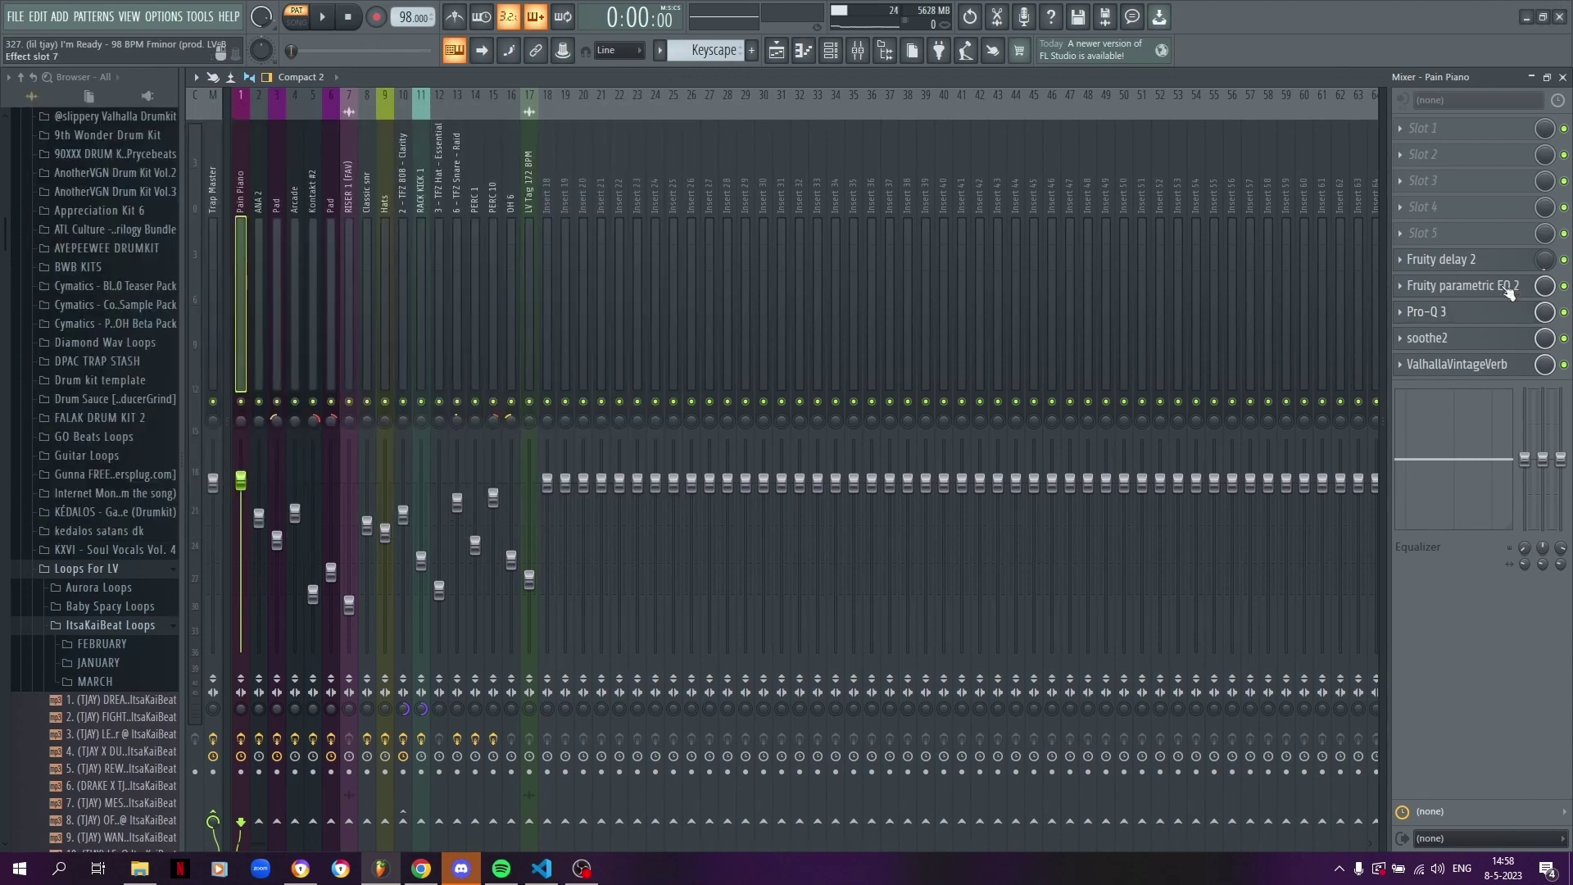
pyautogui.click(1457, 343)
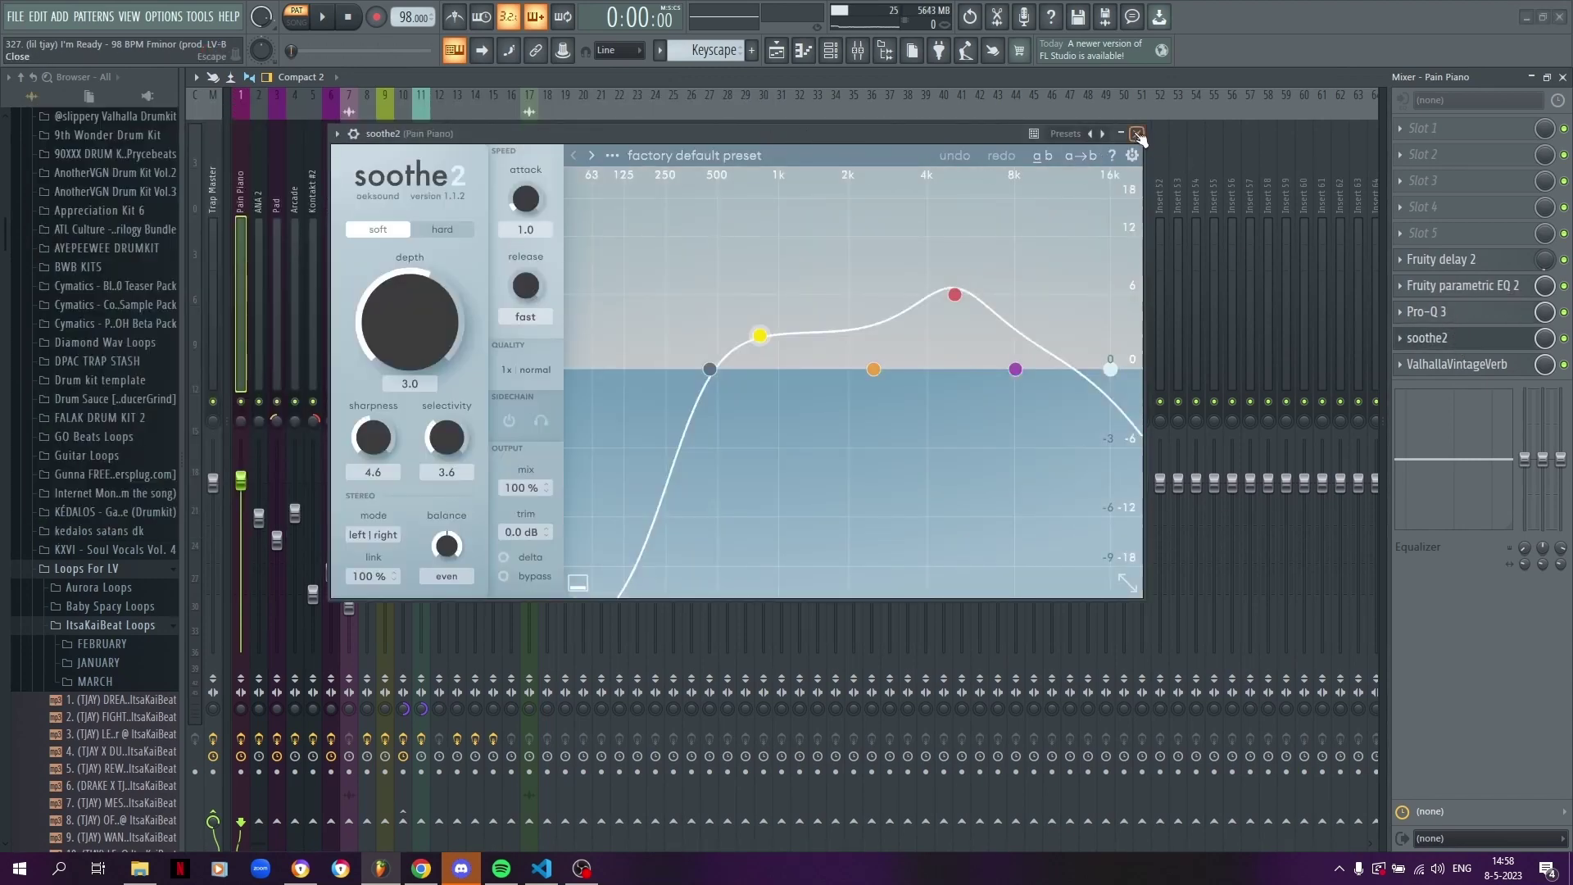
pyautogui.click(1138, 135)
# - Examine the ValhallaVintageVerb reverb settings on the Pain Piano mixer track and audition the piano through the effects
pyautogui.click(1462, 365)
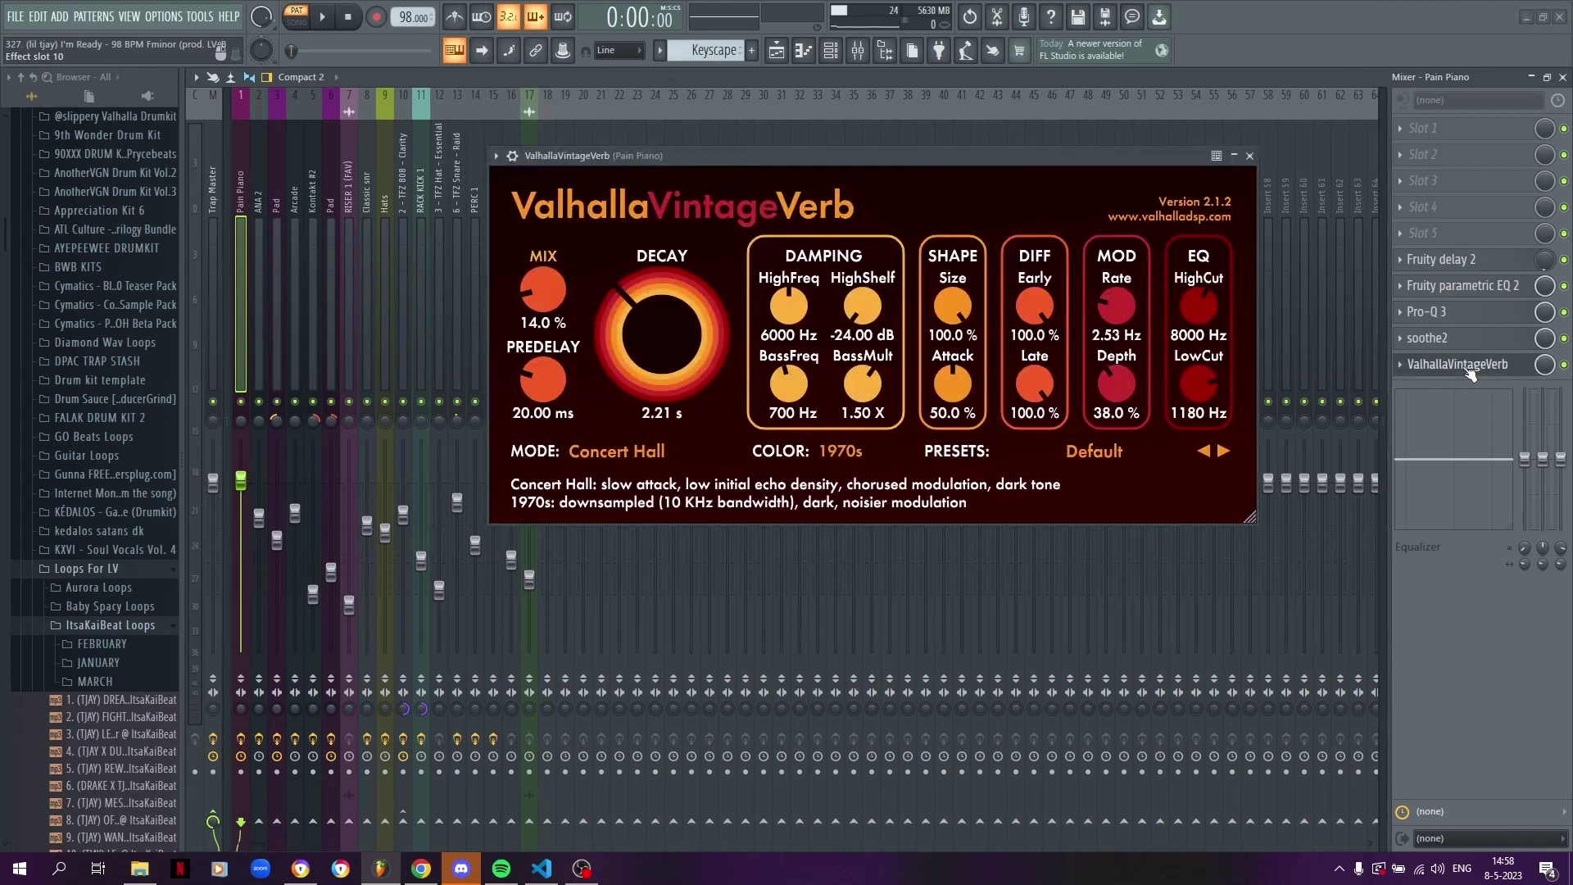
pyautogui.moveTo(769, 162); pyautogui.dragTo(767, 159)
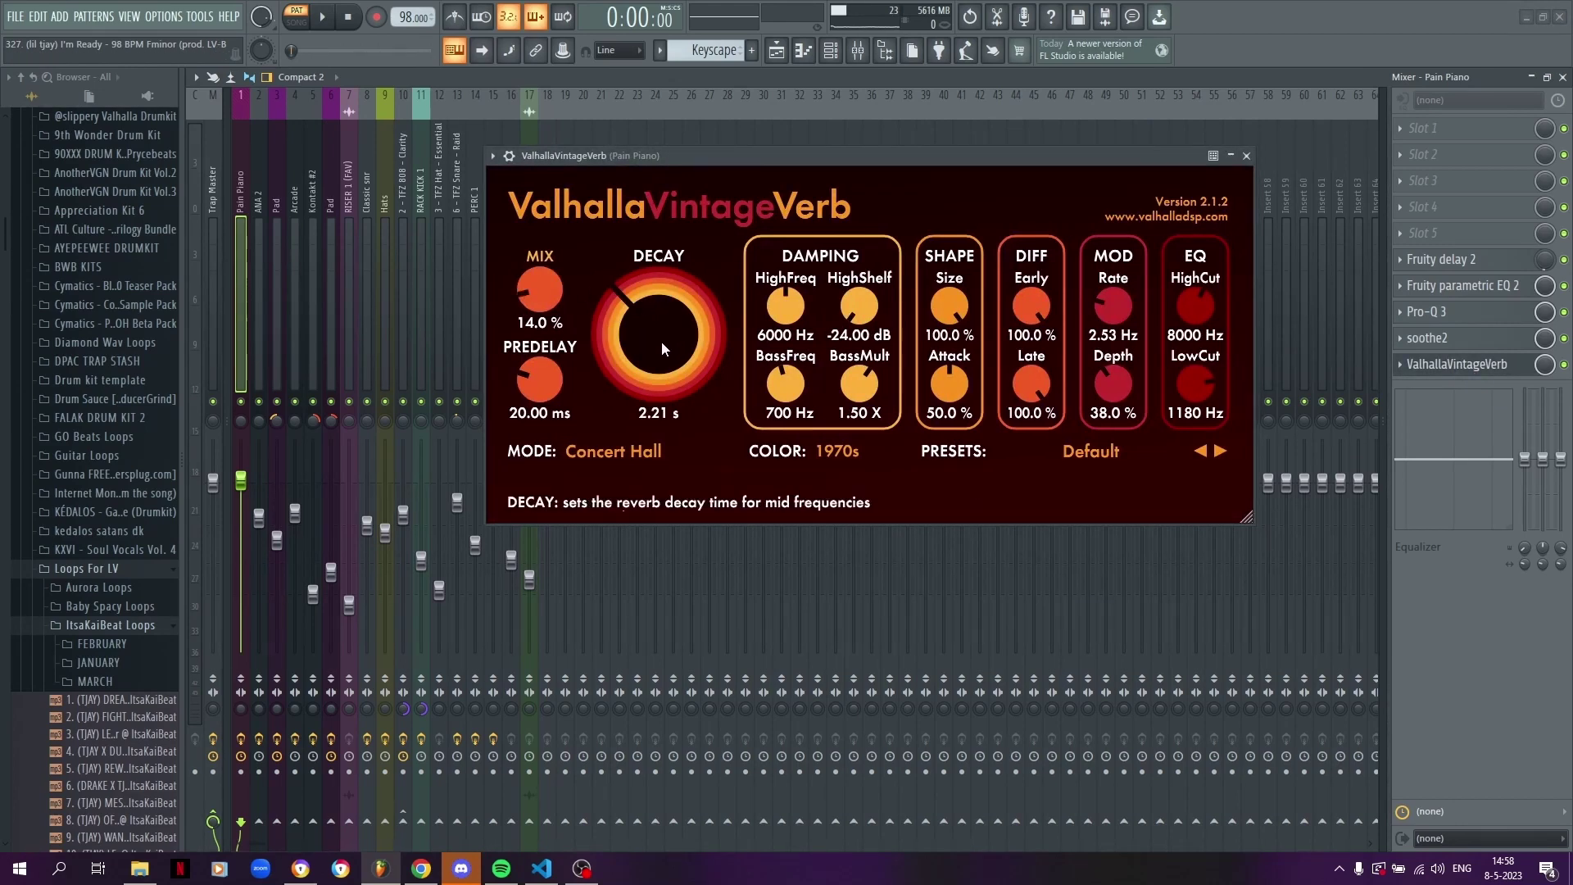
pyautogui.click(1246, 156)
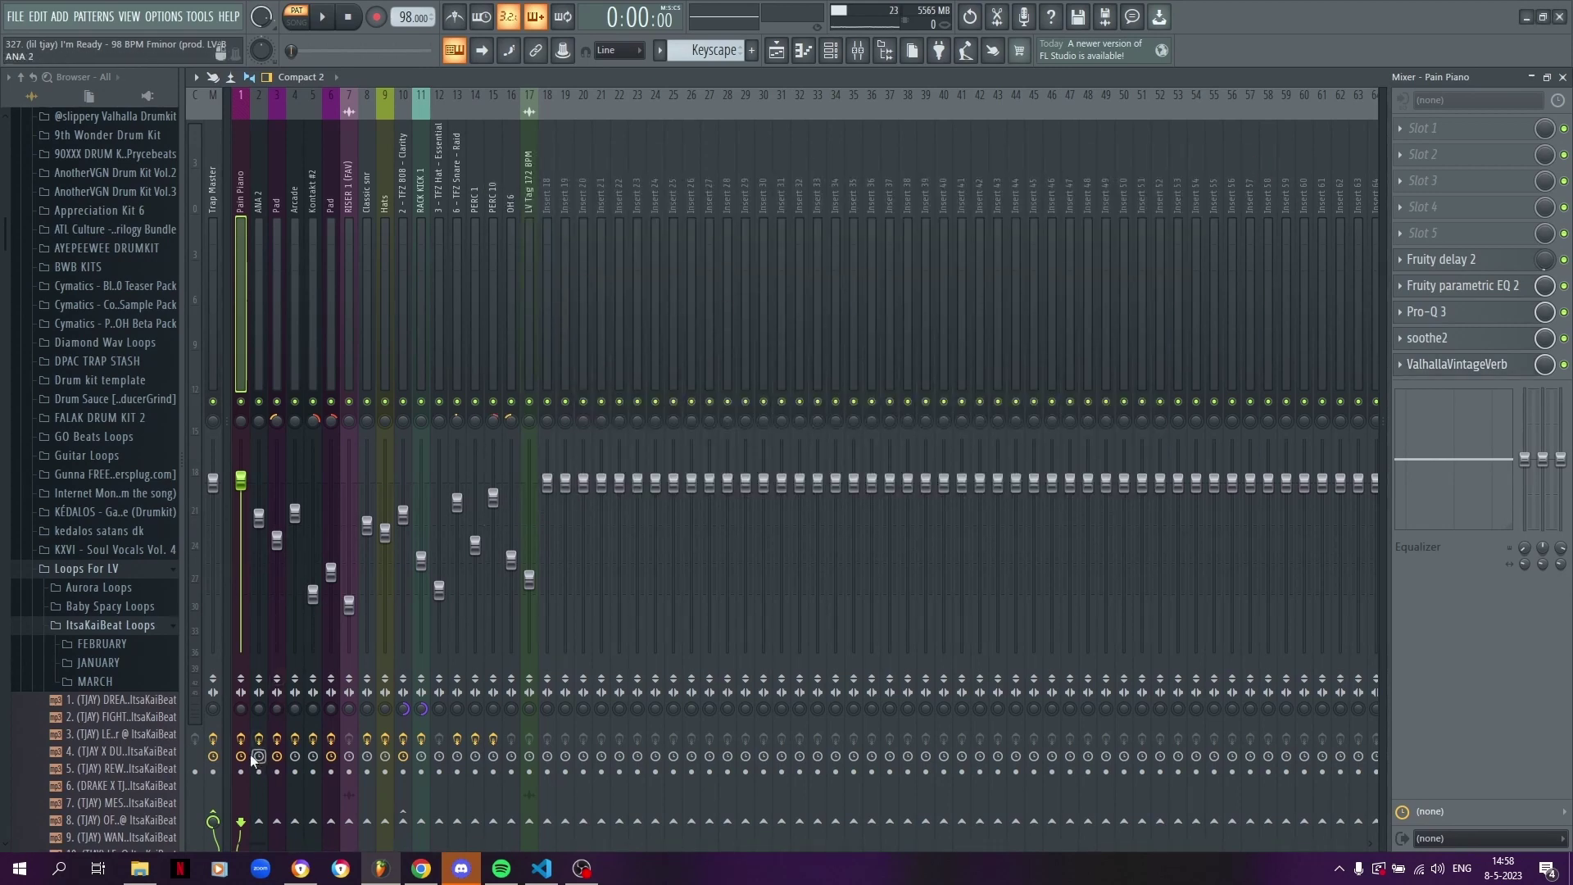
pyautogui.press('space')
# - Return to the playlist and open the Kontakt clip on Track 3 in the piano roll to examine its notes
pyautogui.click(777, 52)
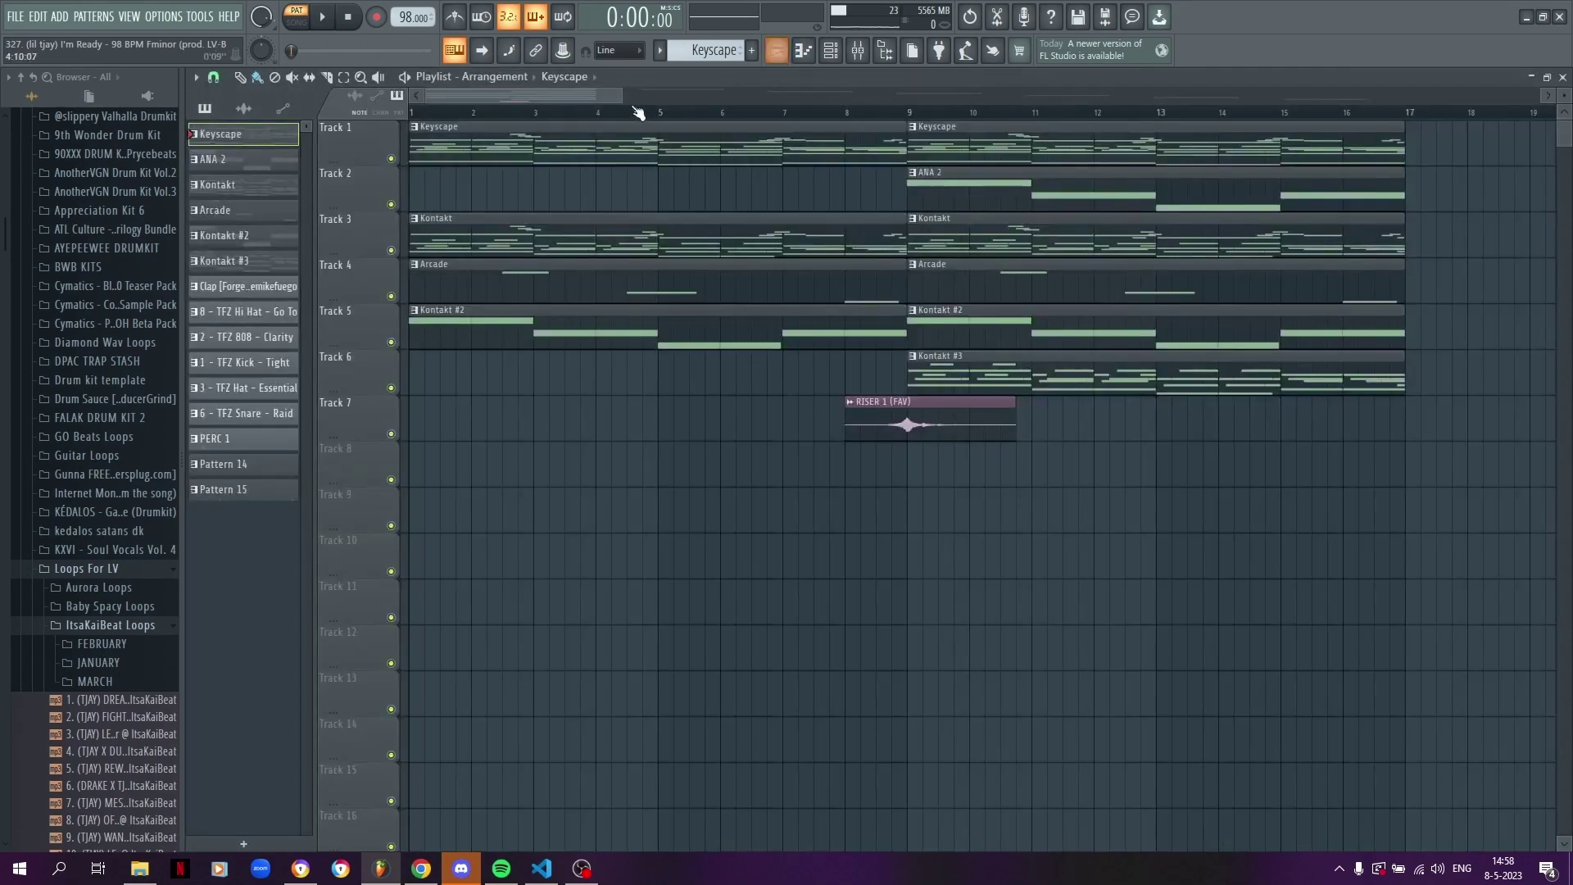
pyautogui.scroll(-2, 587, 120)
pyautogui.scroll(4, 586, 120)
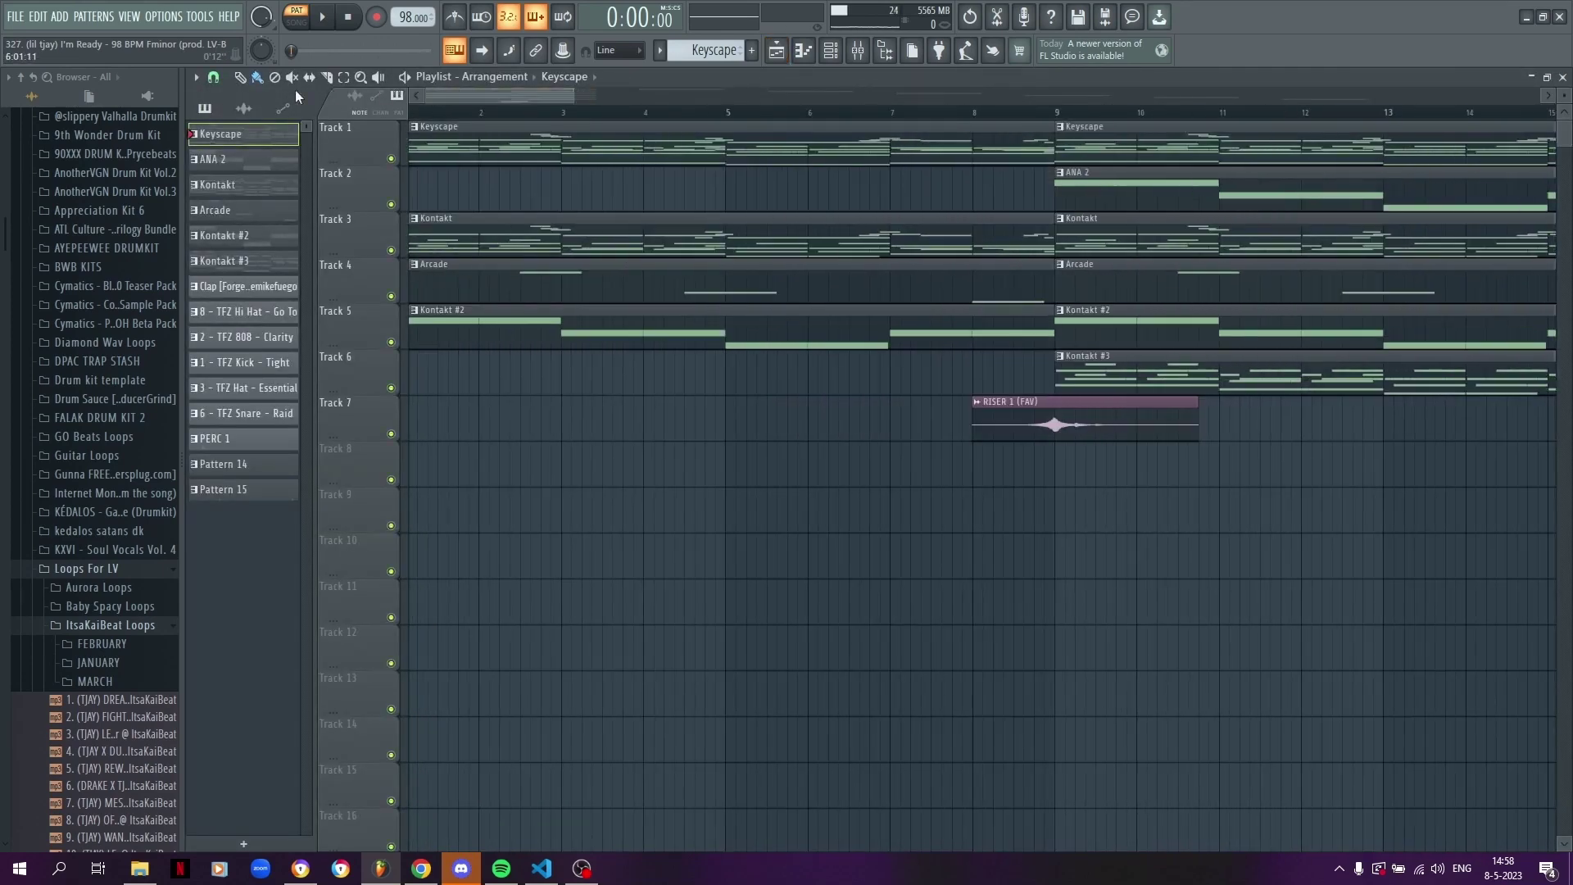
pyautogui.doubleClick(452, 234)
pyautogui.scroll(-3, 455, 102)
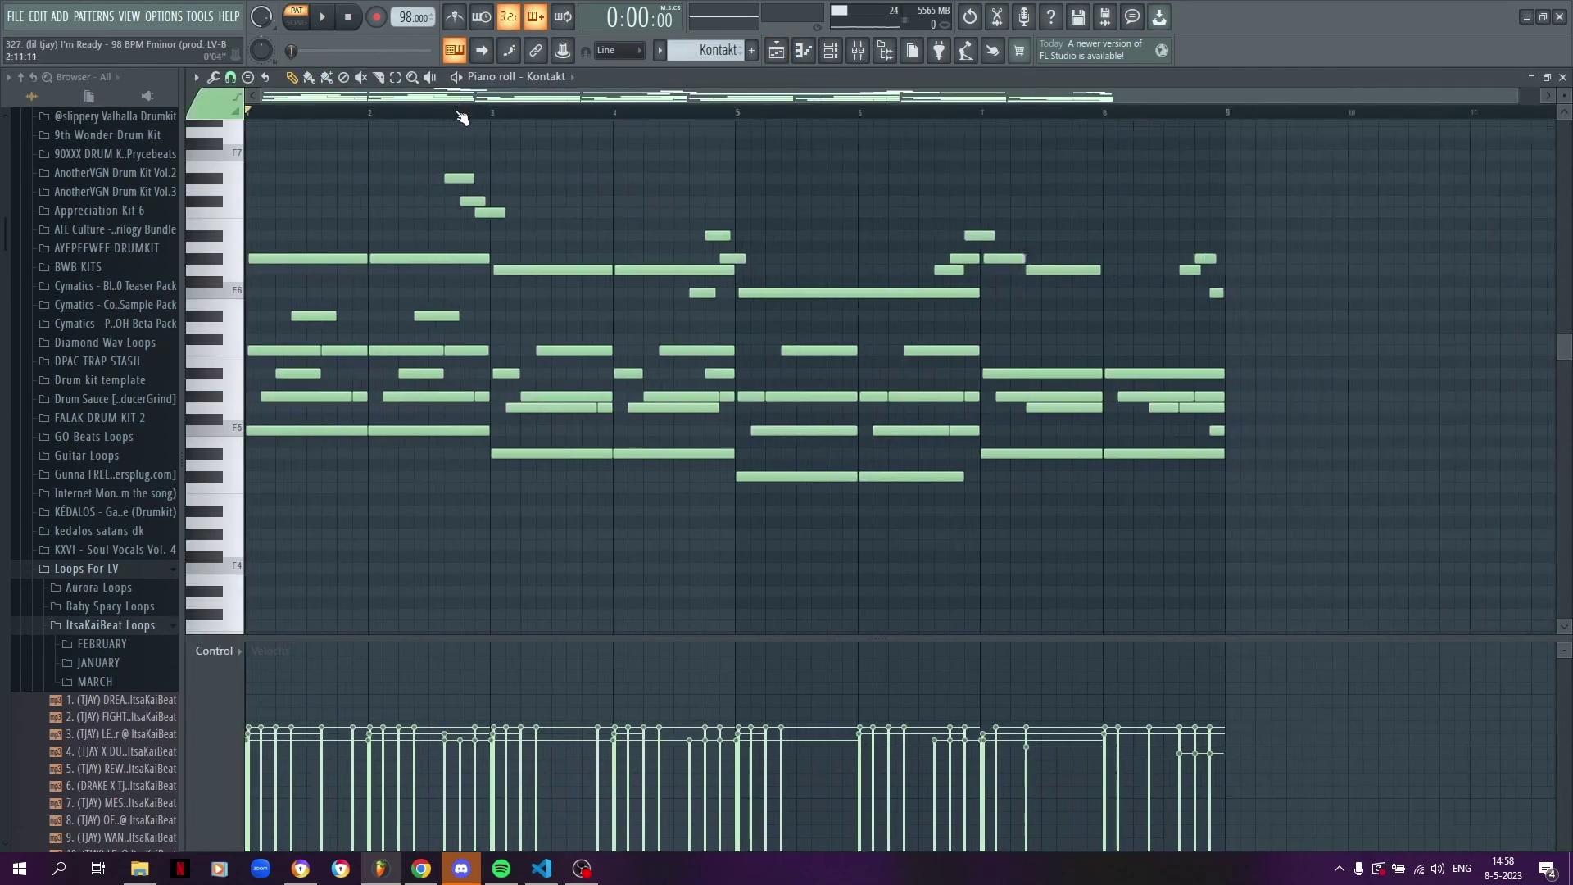
pyautogui.scroll(-1, 524, 284)
pyautogui.scroll(2, 410, 150)
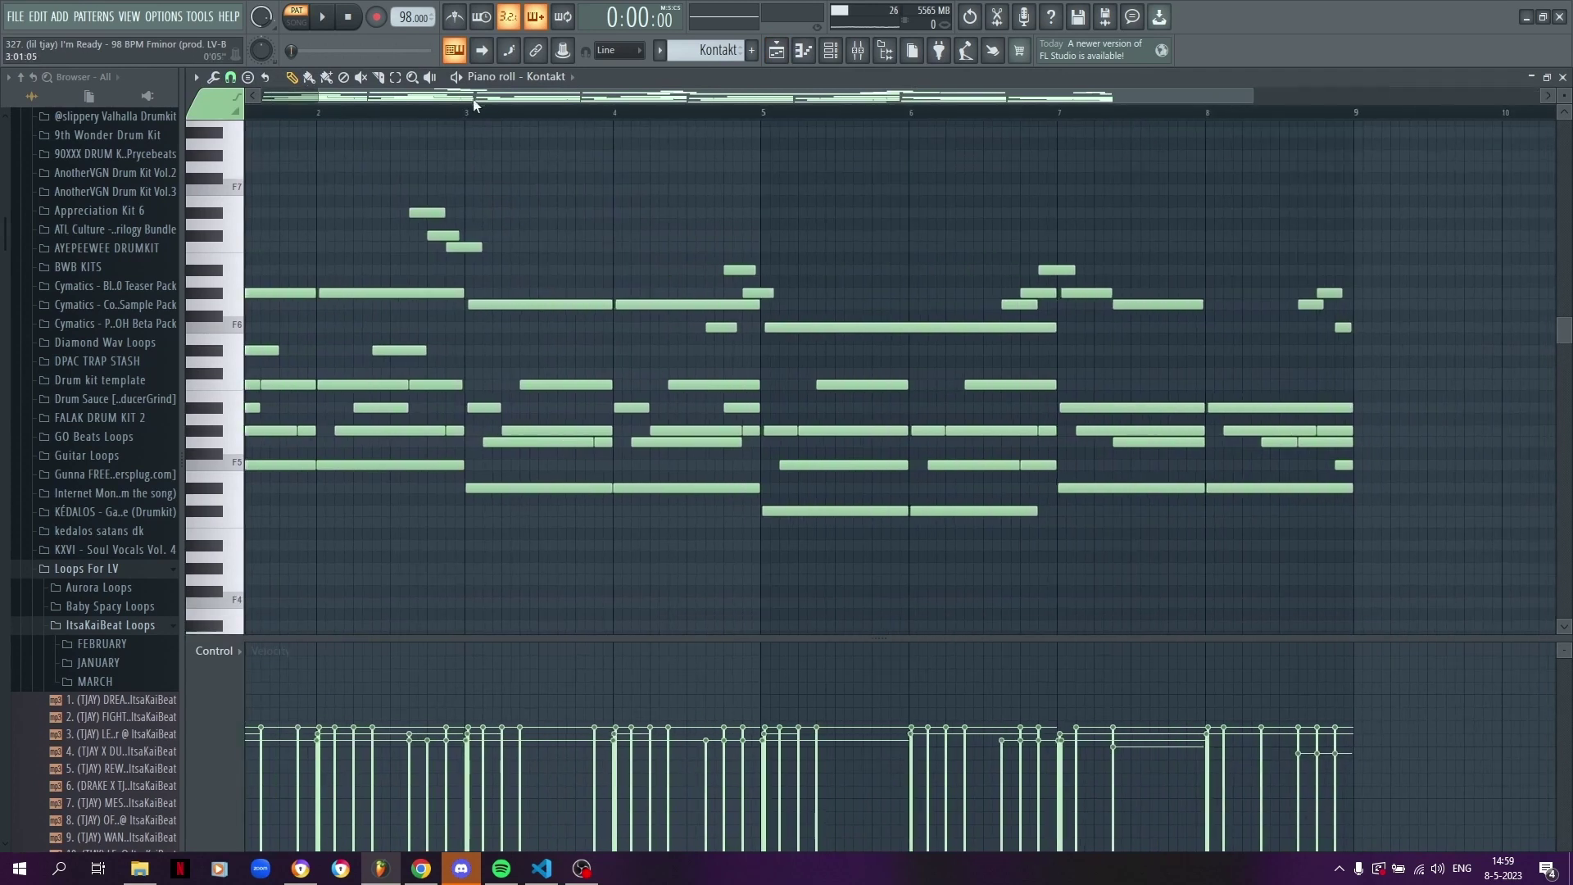
# - Play back the Kontakt pad pattern in the piano roll and stop it partway through
pyautogui.scroll(1, 450, 199)
pyautogui.press('space')
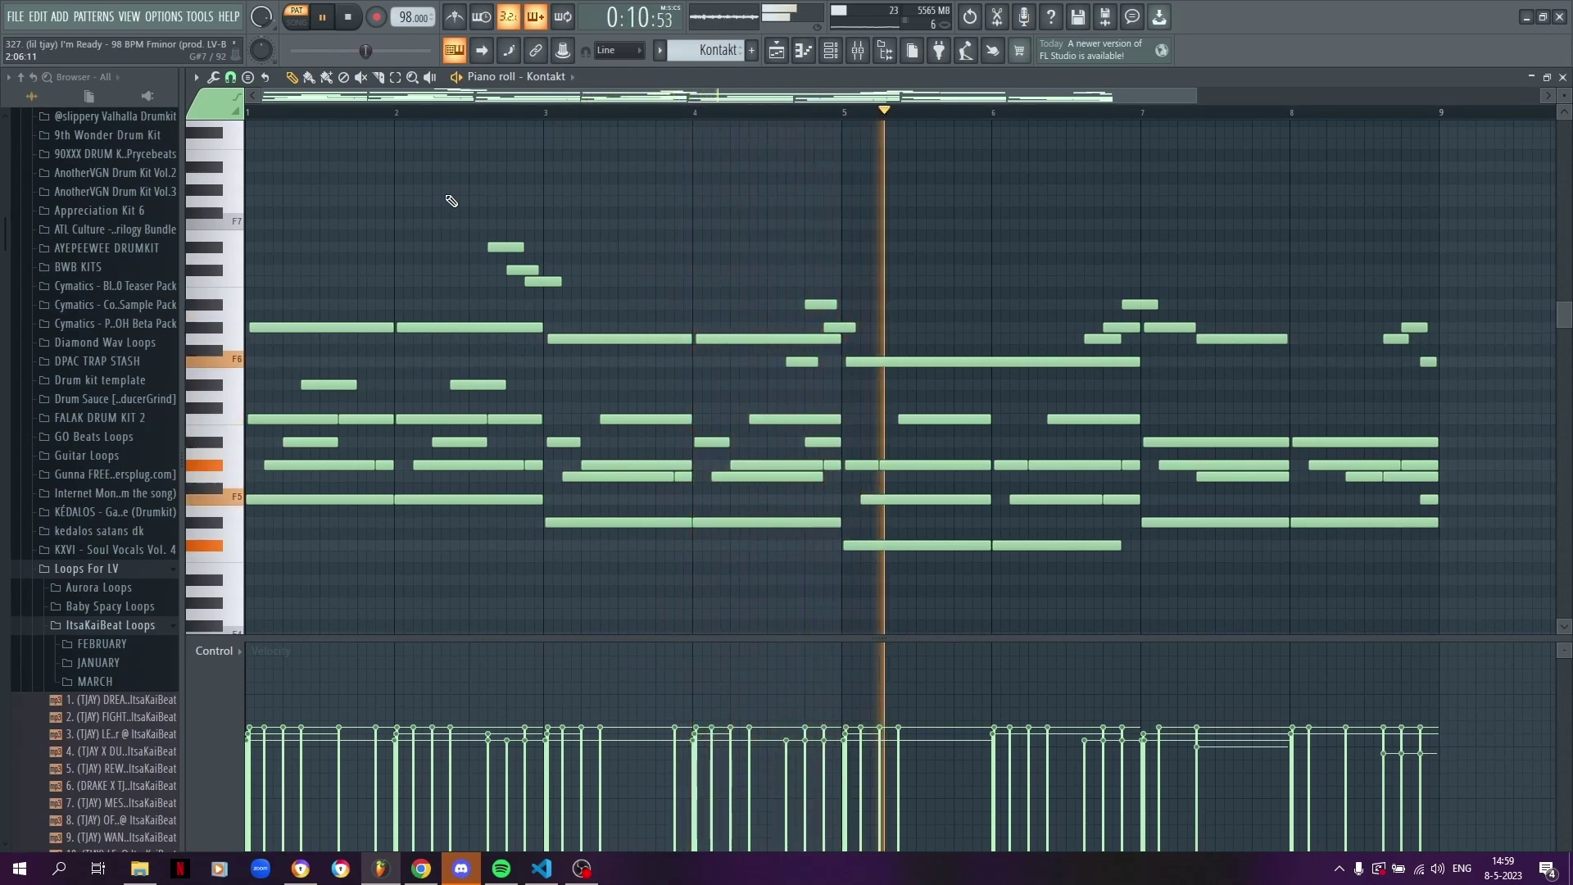
pyautogui.press('space')
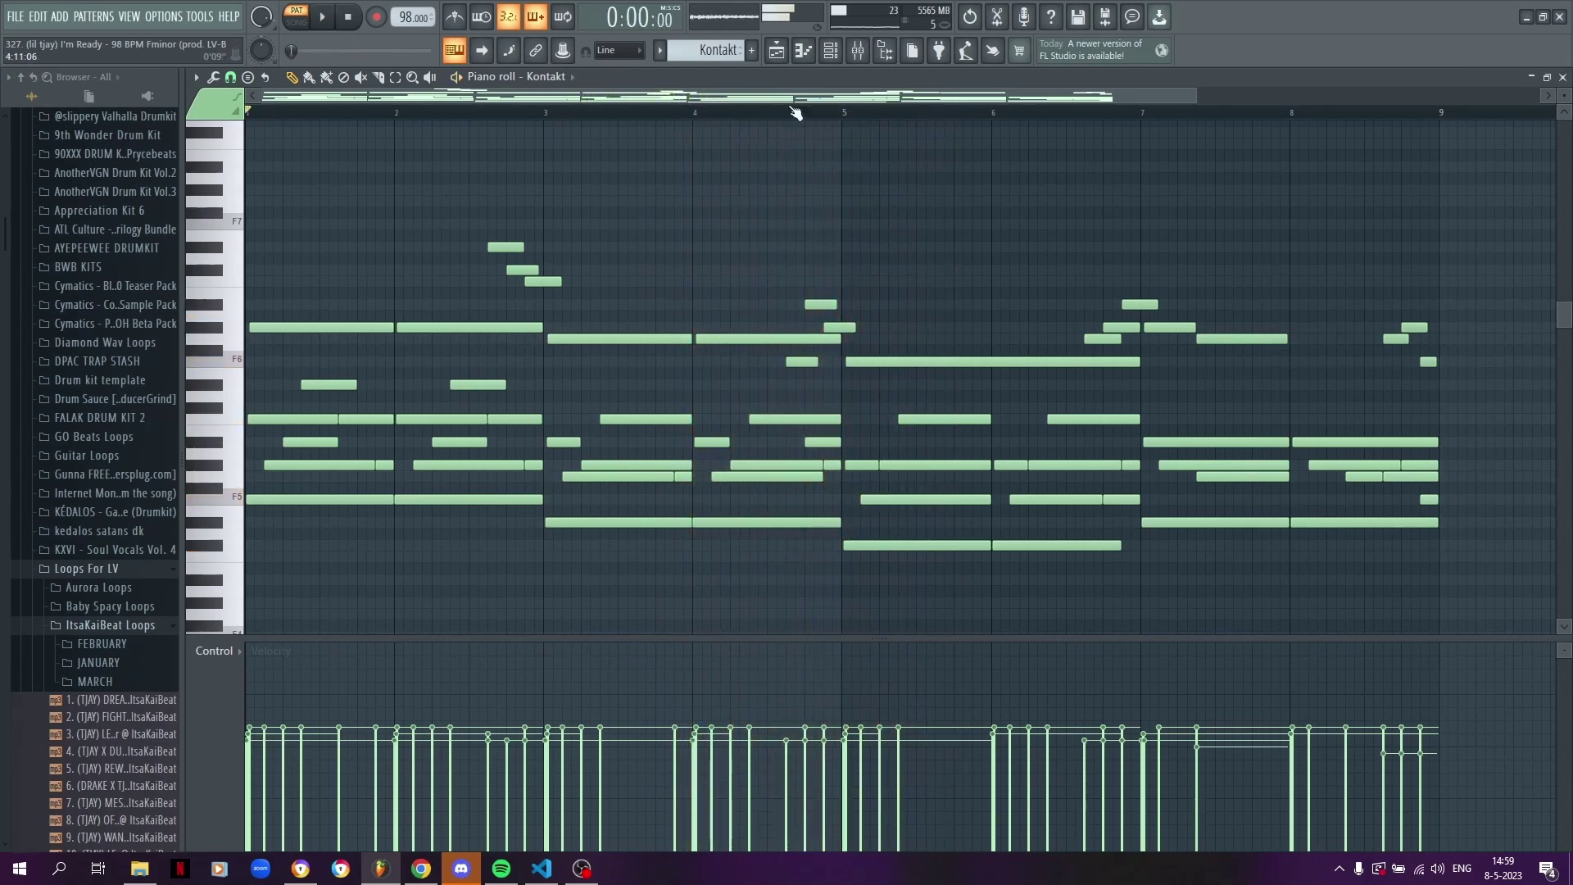
# - Open the Kontakt instrument from the channel rack to check its Analog patch, and return to the pad's notes
pyautogui.click(832, 52)
pyautogui.click(390, 384)
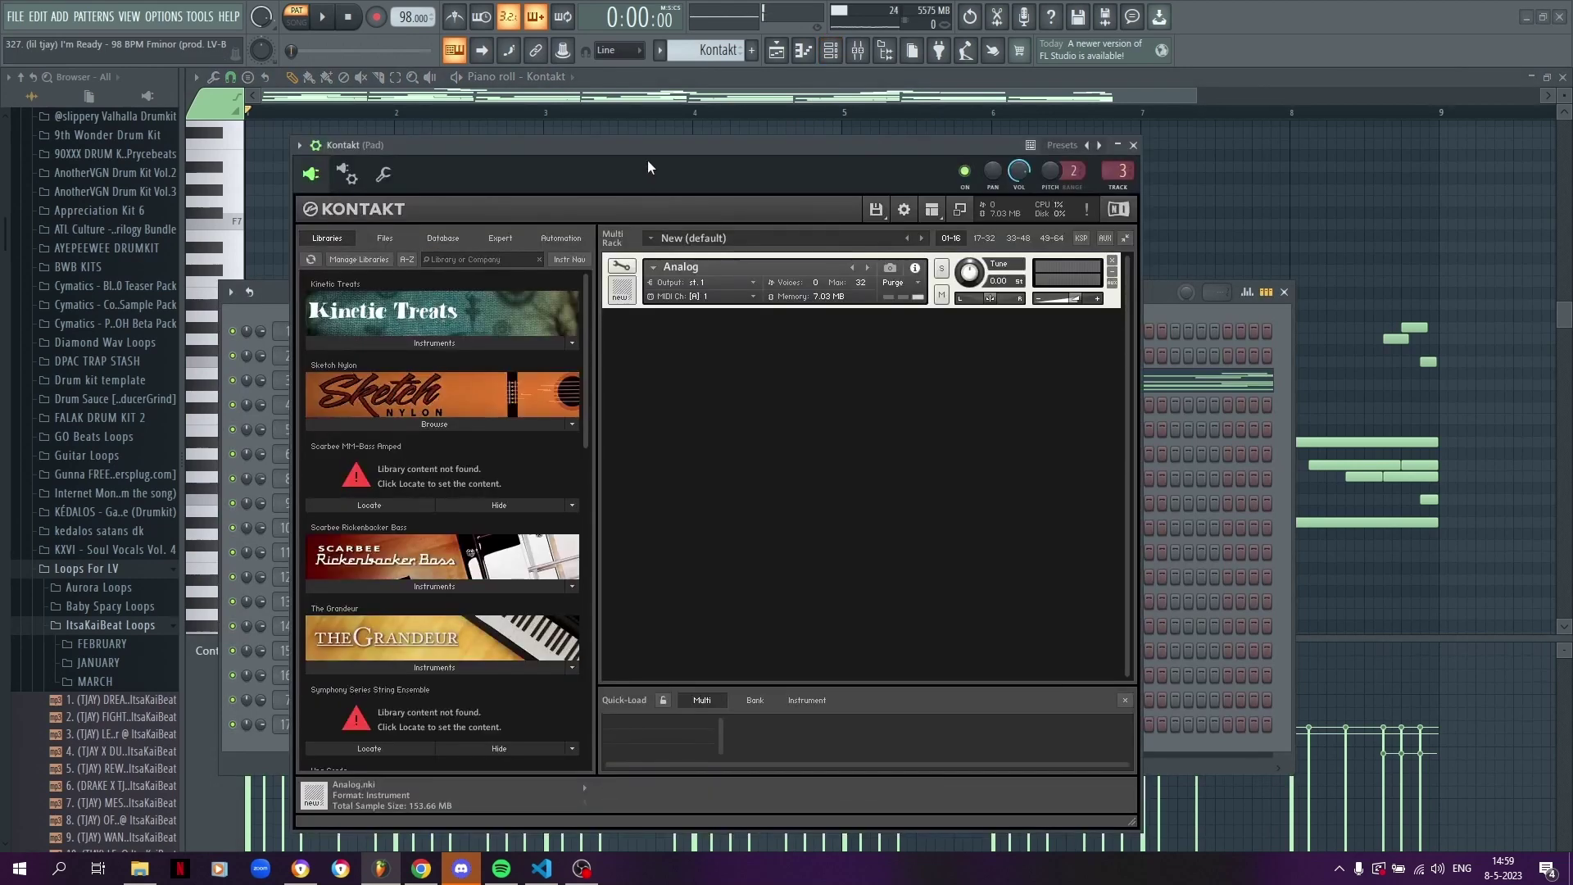
pyautogui.moveTo(648, 140); pyautogui.dragTo(667, 127)
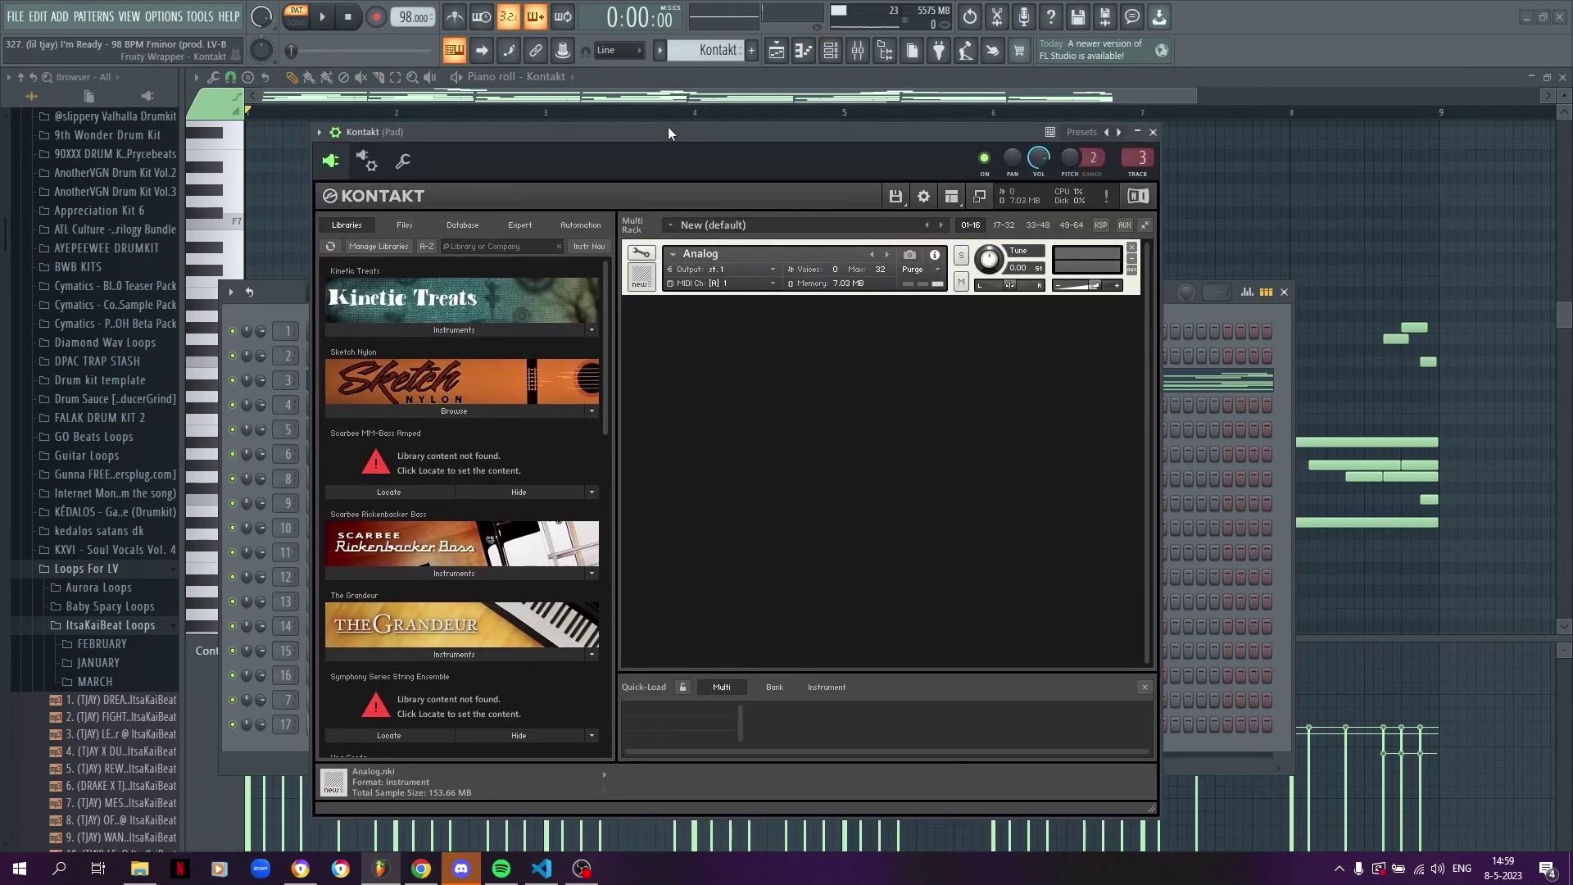
pyautogui.click(1153, 132)
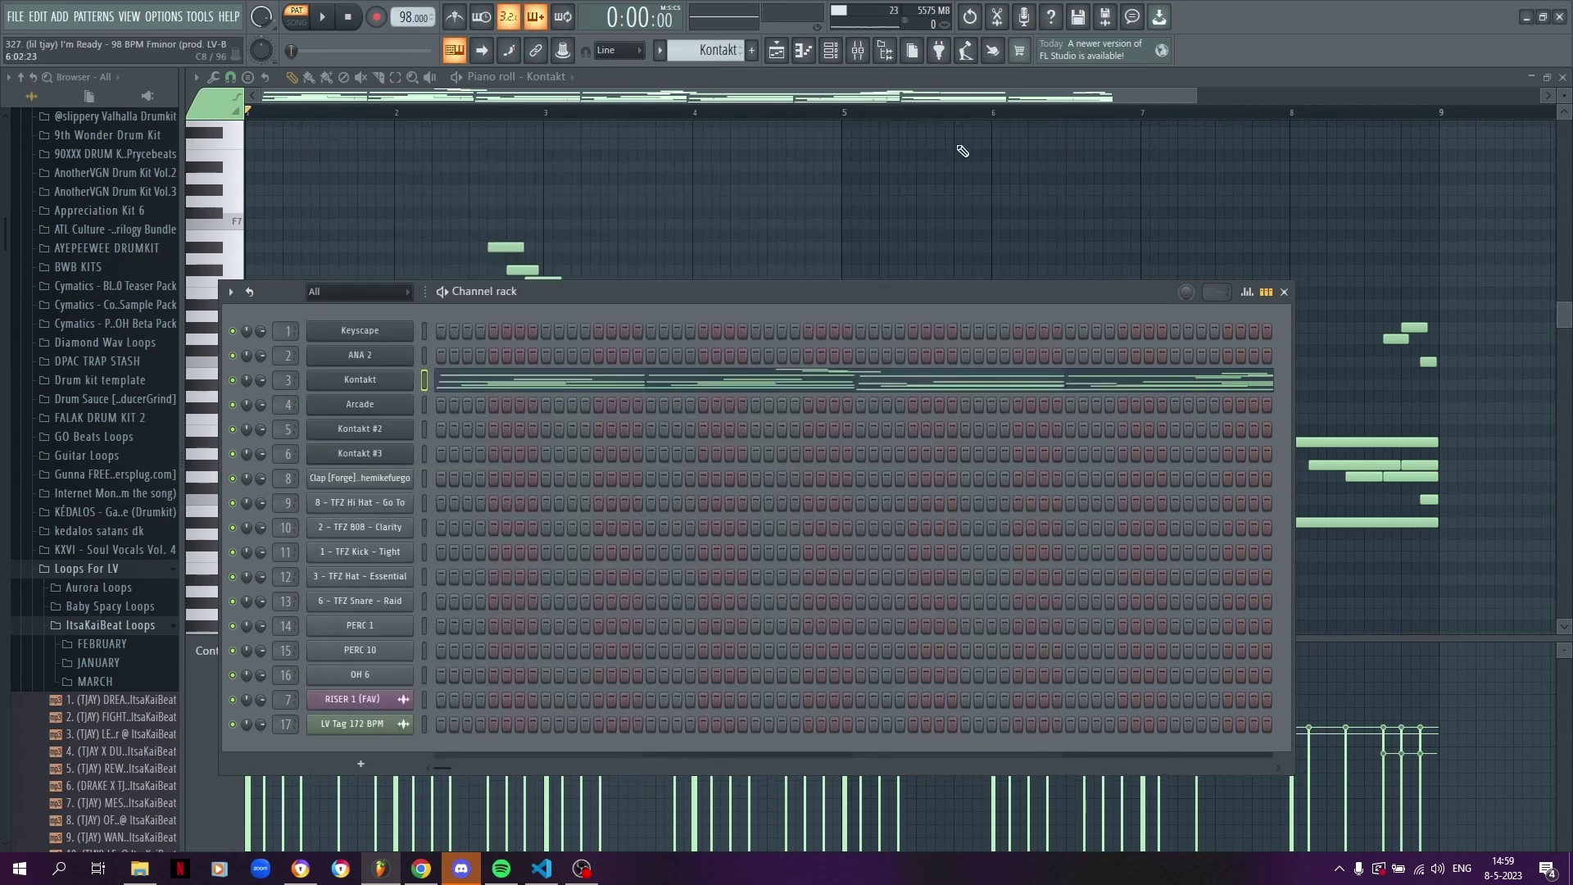
pyautogui.press('F6')
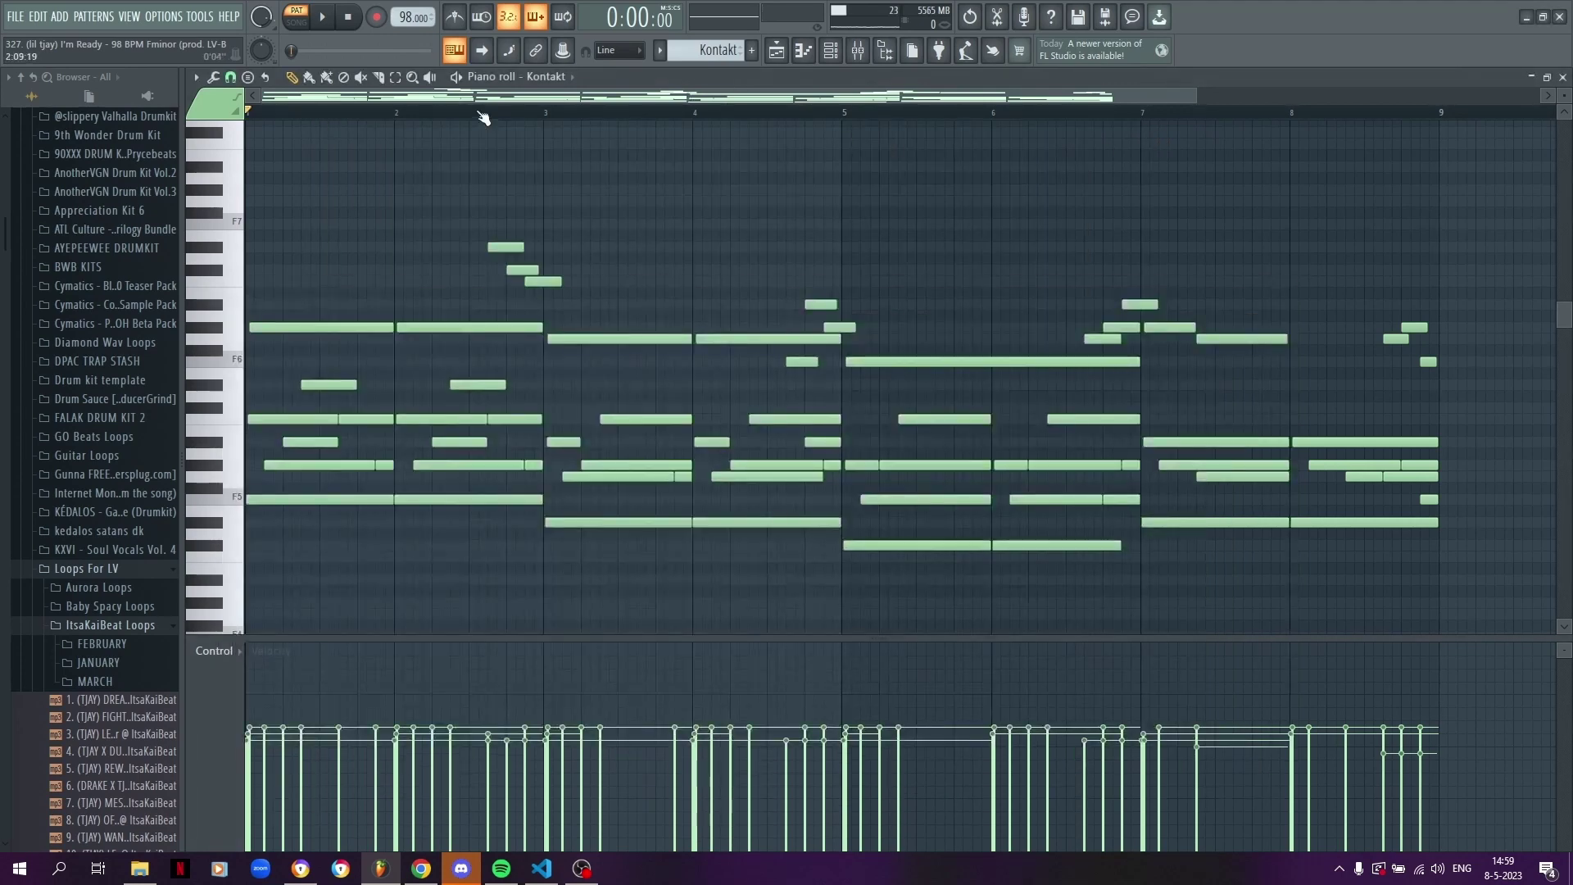
pyautogui.scroll(-2, 628, 216)
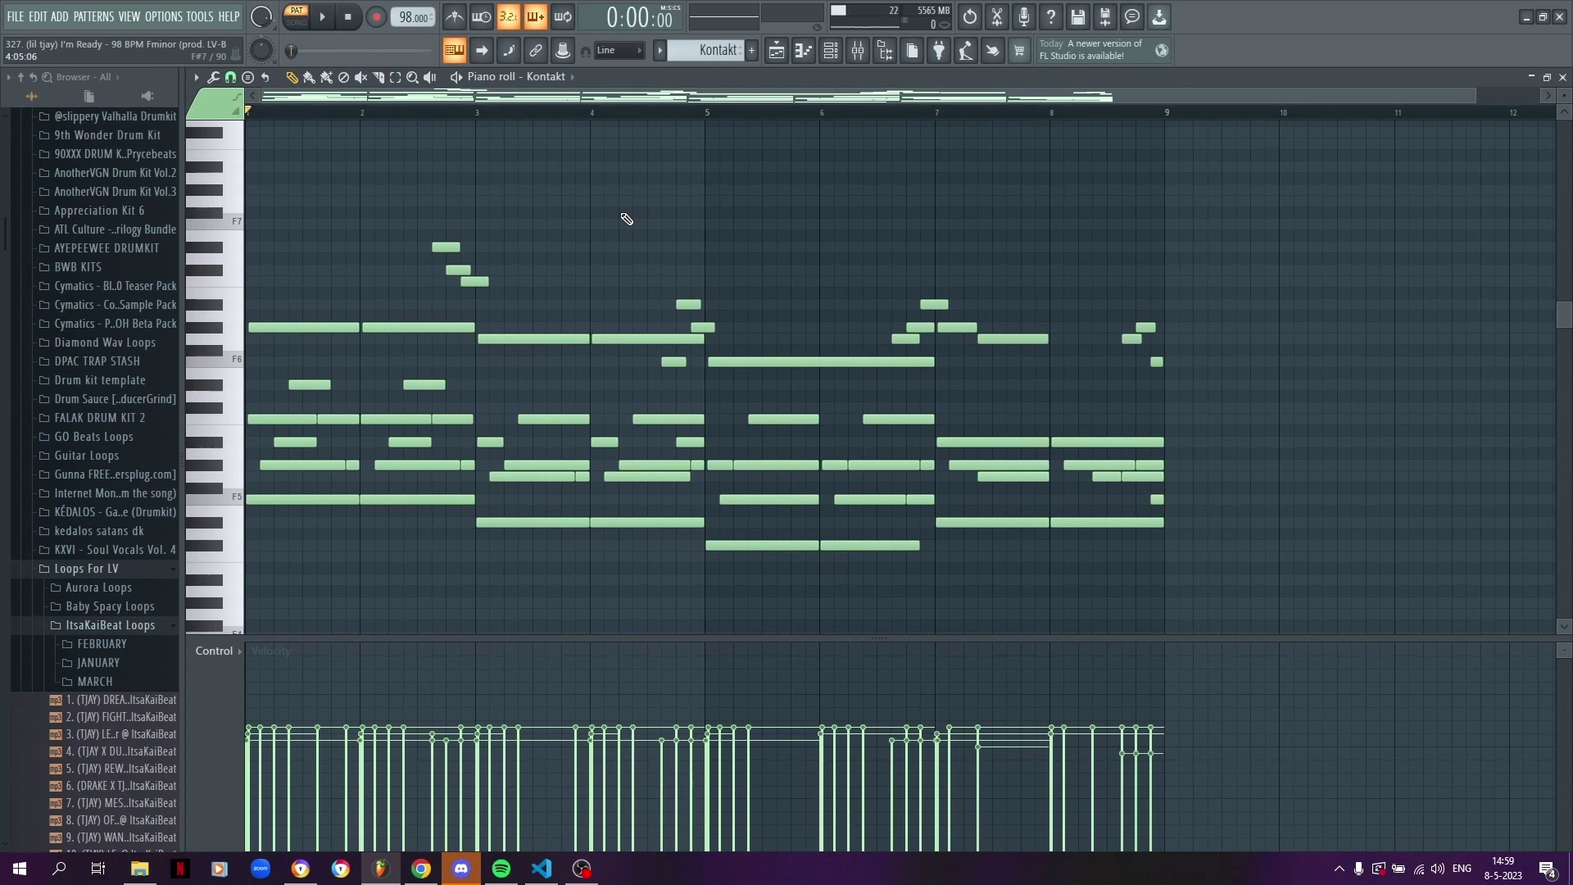
# - Return to the playlist and open the Arcade clip on Track 4 in the piano roll to examine its notes
pyautogui.press('F5')
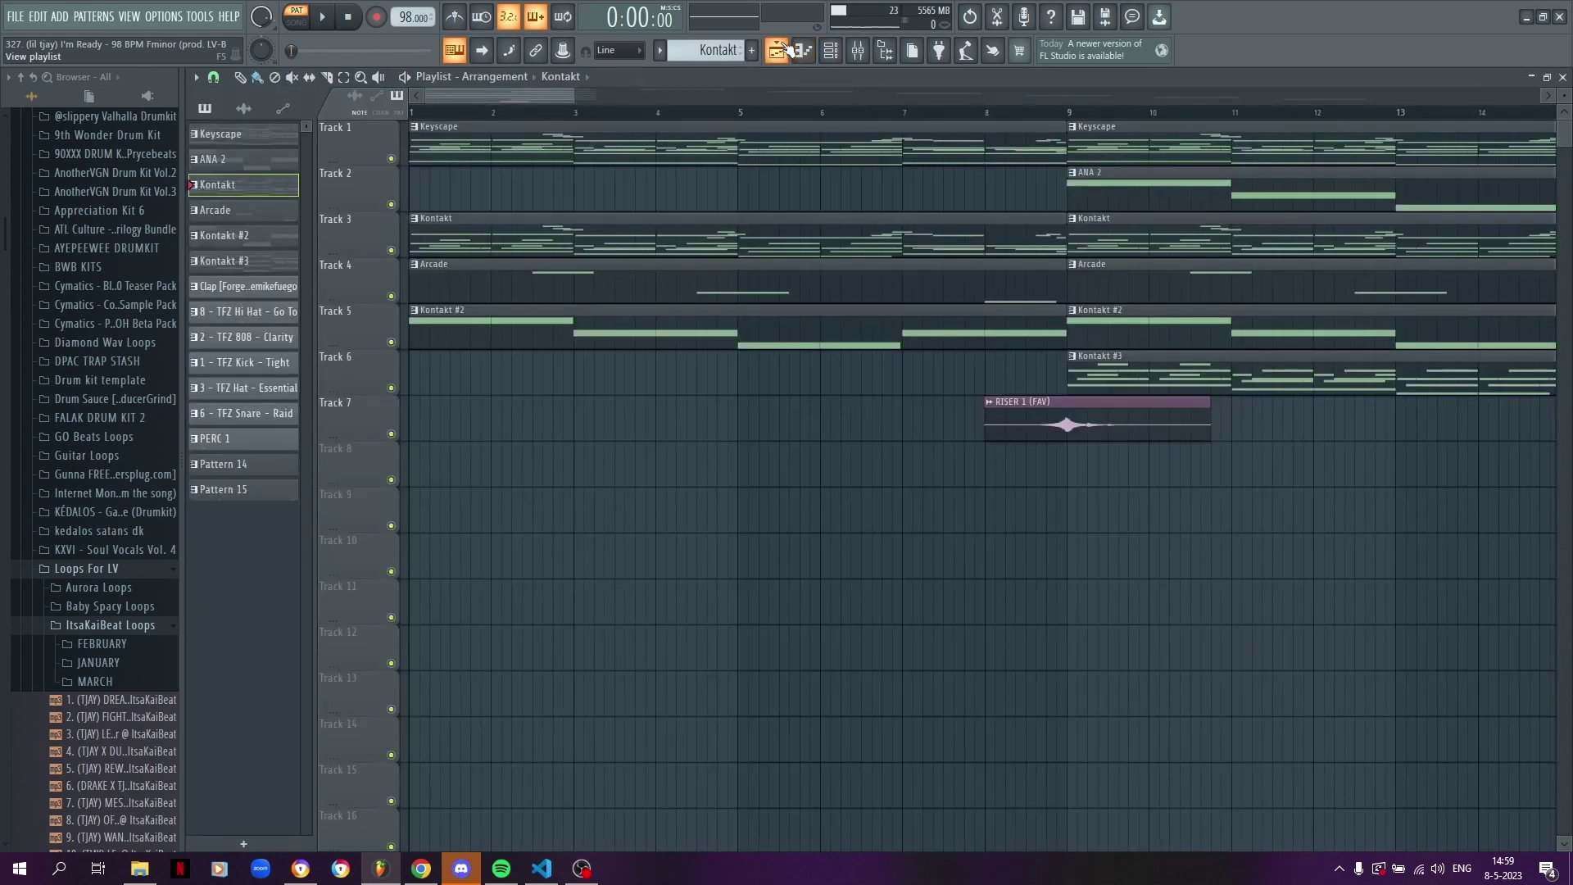
pyautogui.scroll(4, 504, 96)
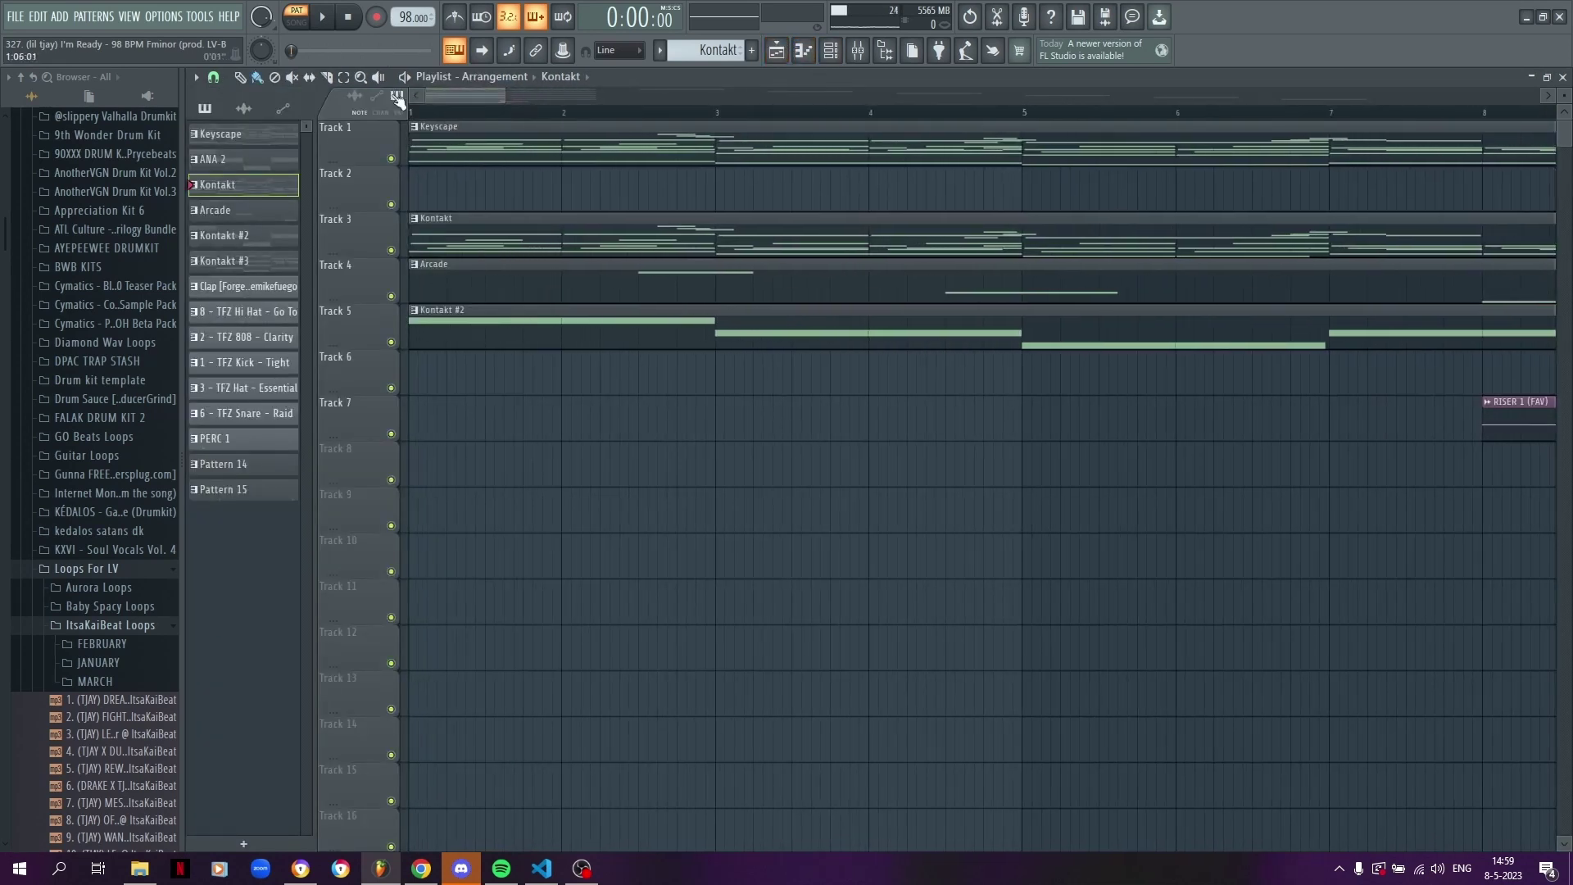
pyautogui.doubleClick(560, 295)
pyautogui.scroll(-1, 475, 110)
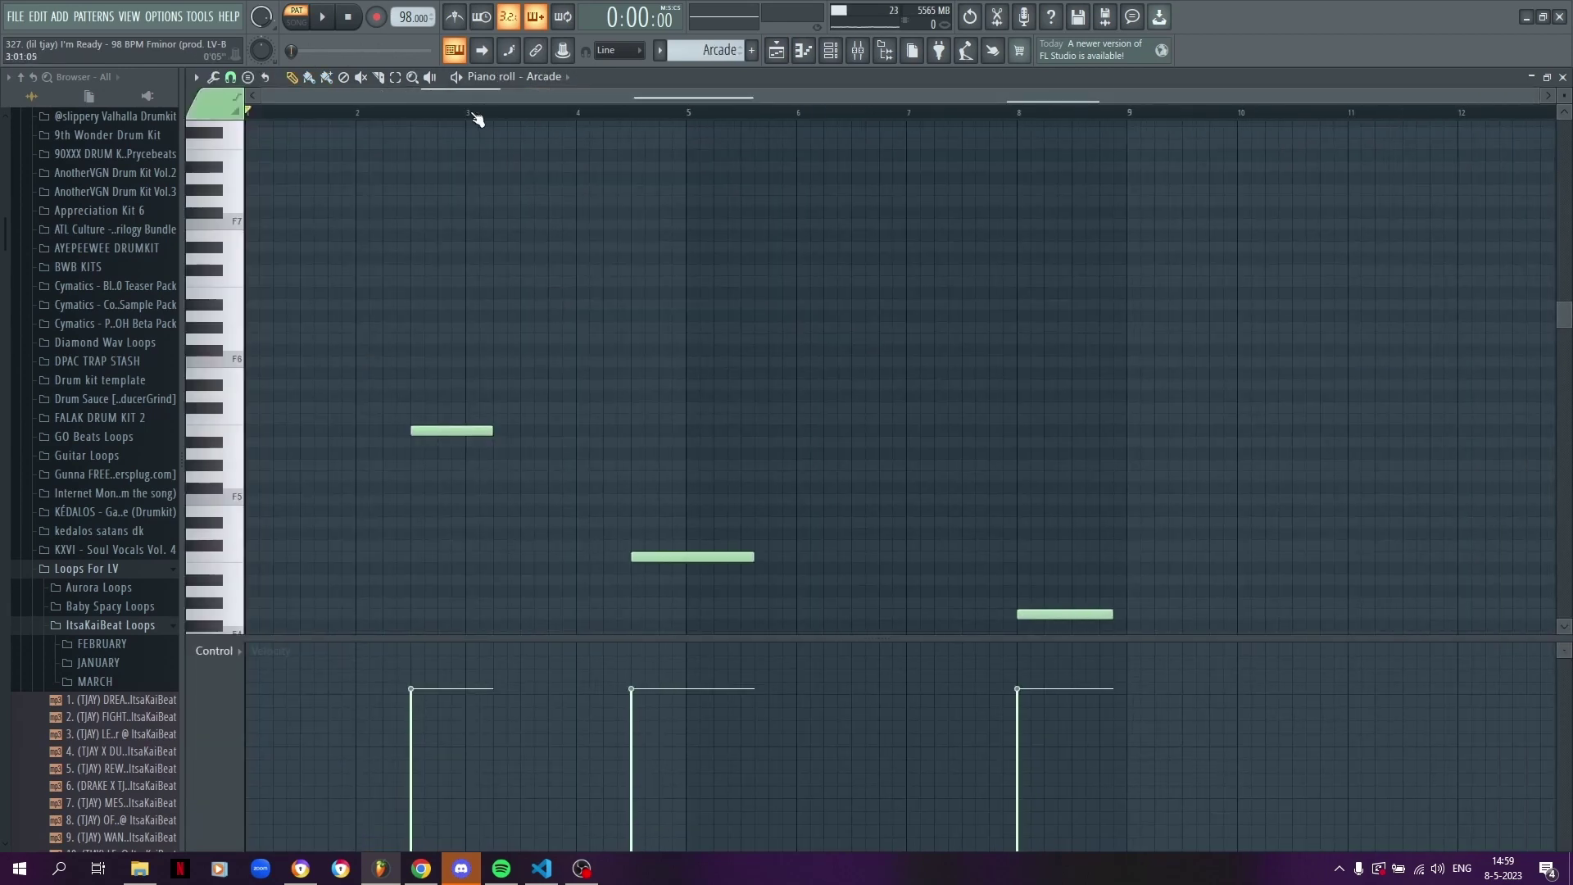
pyautogui.scroll(-3, 499, 334)
pyautogui.scroll(2, 545, 245)
# - Select the Arcade track in the mixer and audition the Arcade pattern, stopping playback with its effects chain in view
pyautogui.click(858, 50)
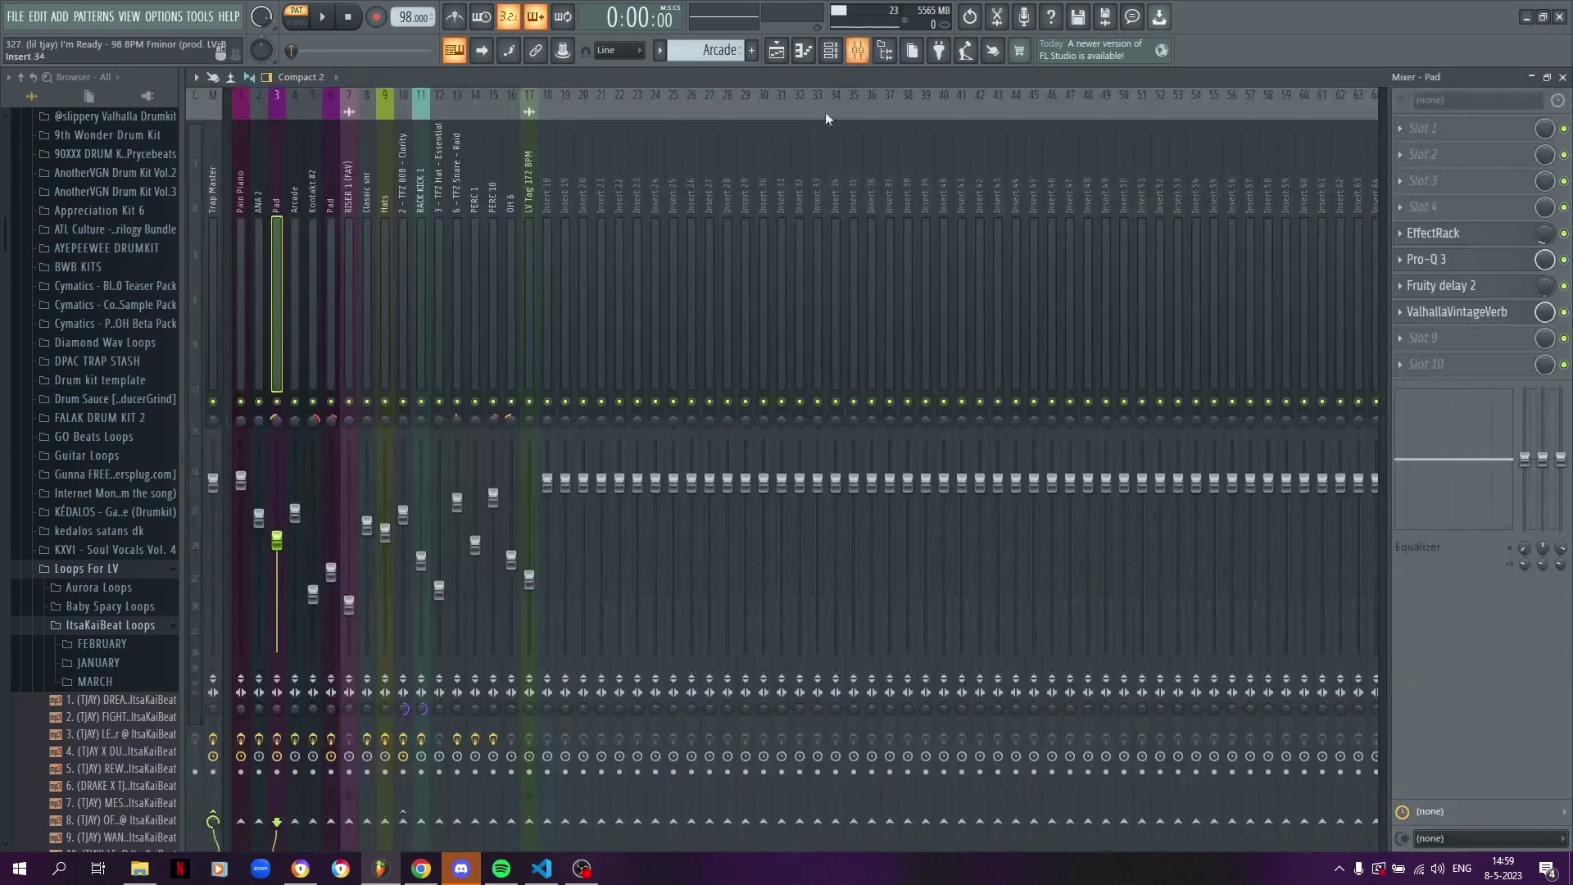
pyautogui.click(303, 297)
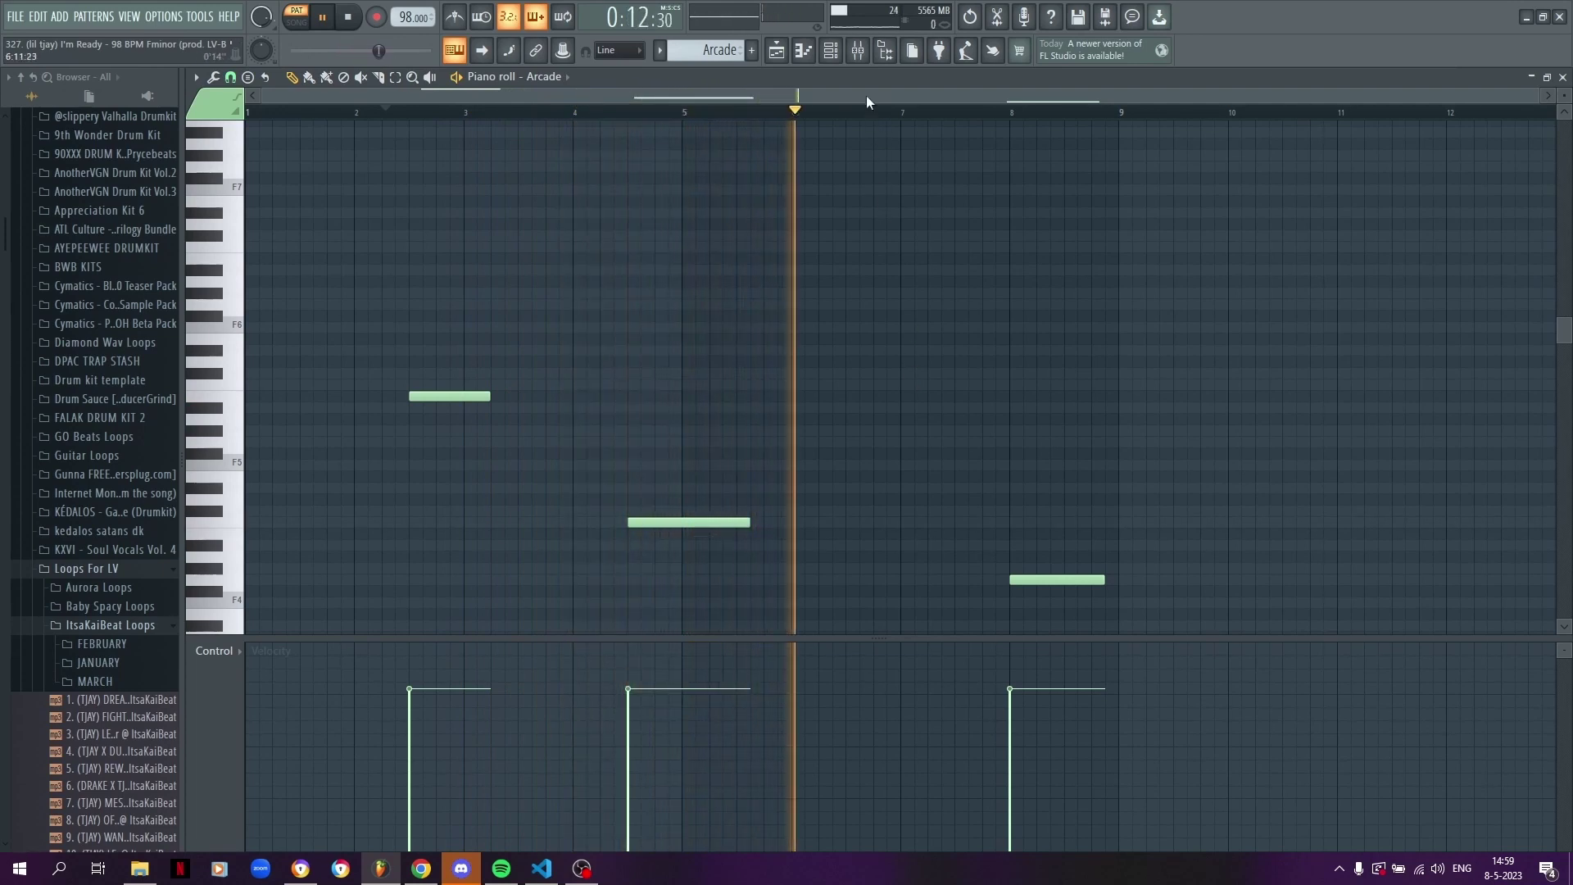
pyautogui.click(858, 51)
pyautogui.press('space')
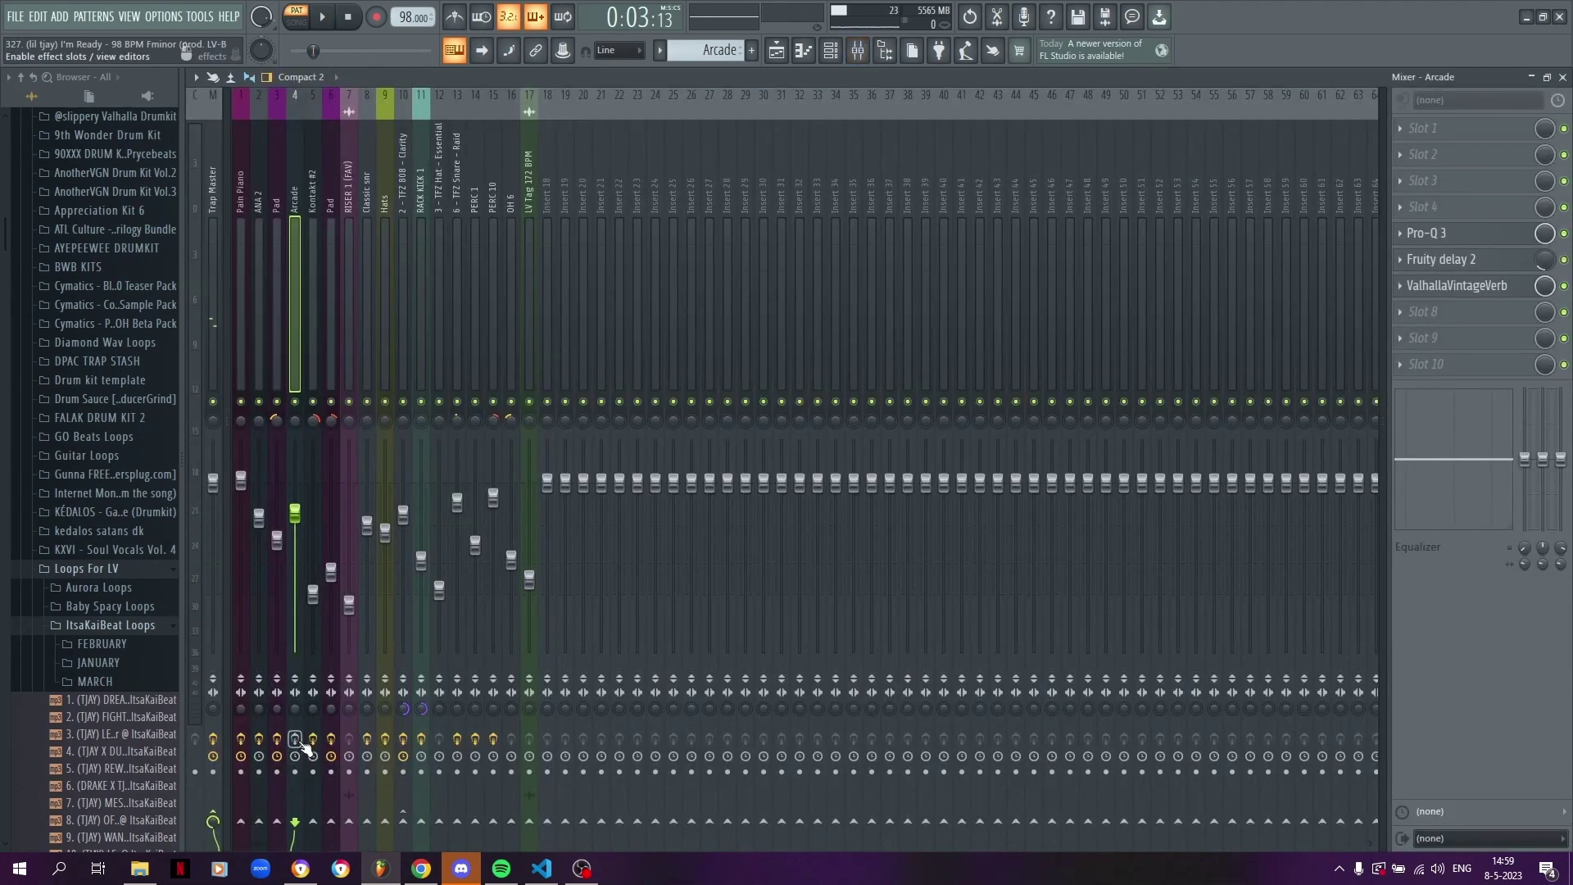
# - Examine the Pro-Q 3, Fruity delay 2 and ValhallaVintageVerb settings on the Arcade mixer track, closing each plugin window
pyautogui.click(1454, 242)
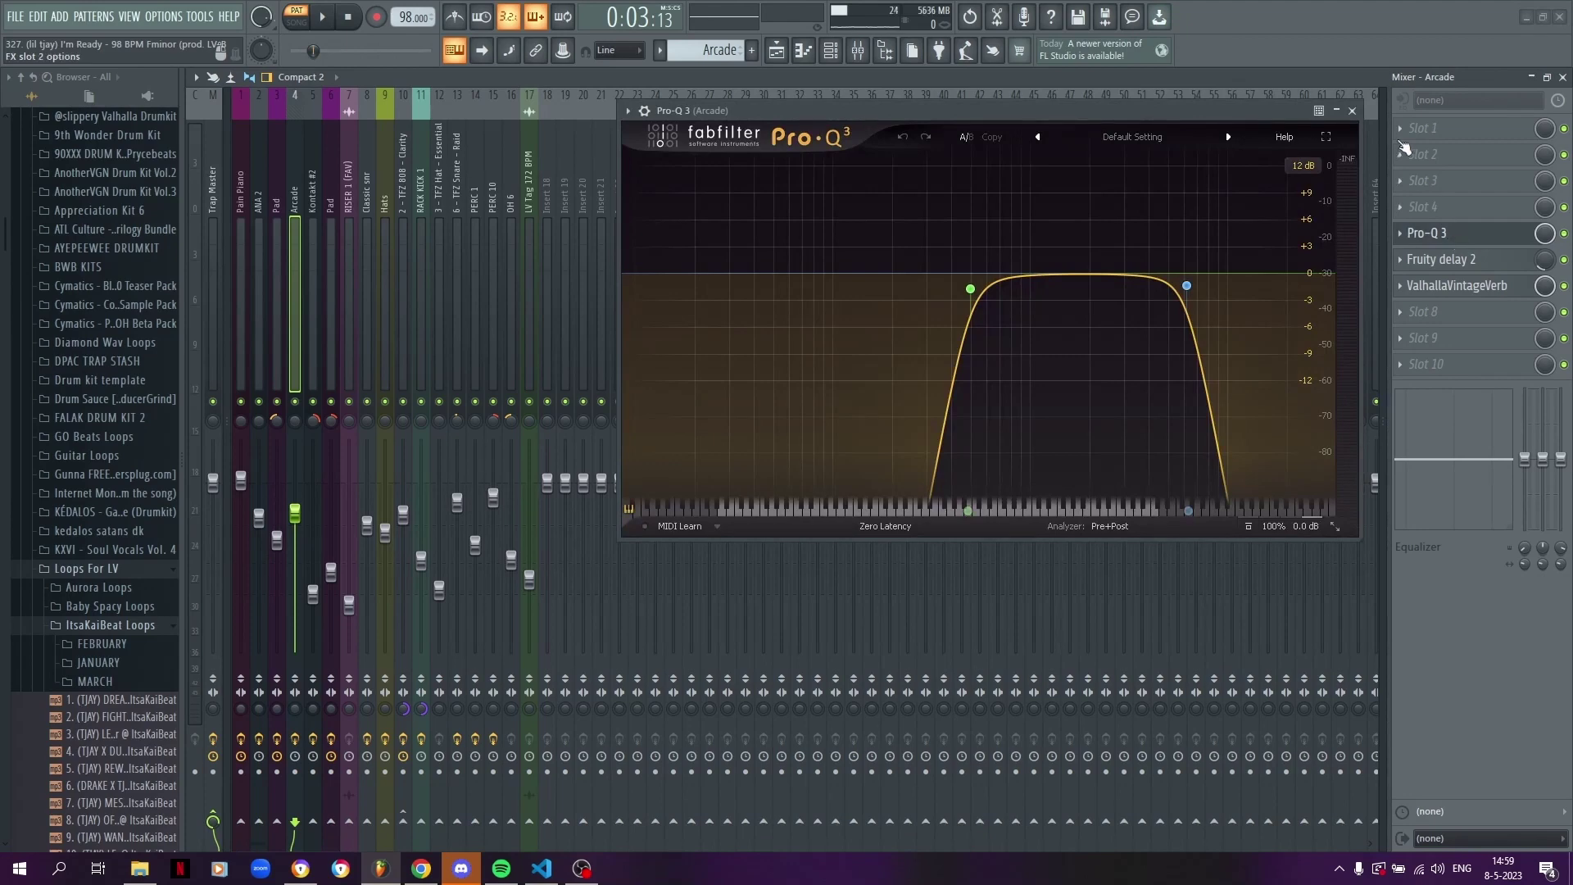
pyautogui.click(1354, 111)
pyautogui.click(1459, 262)
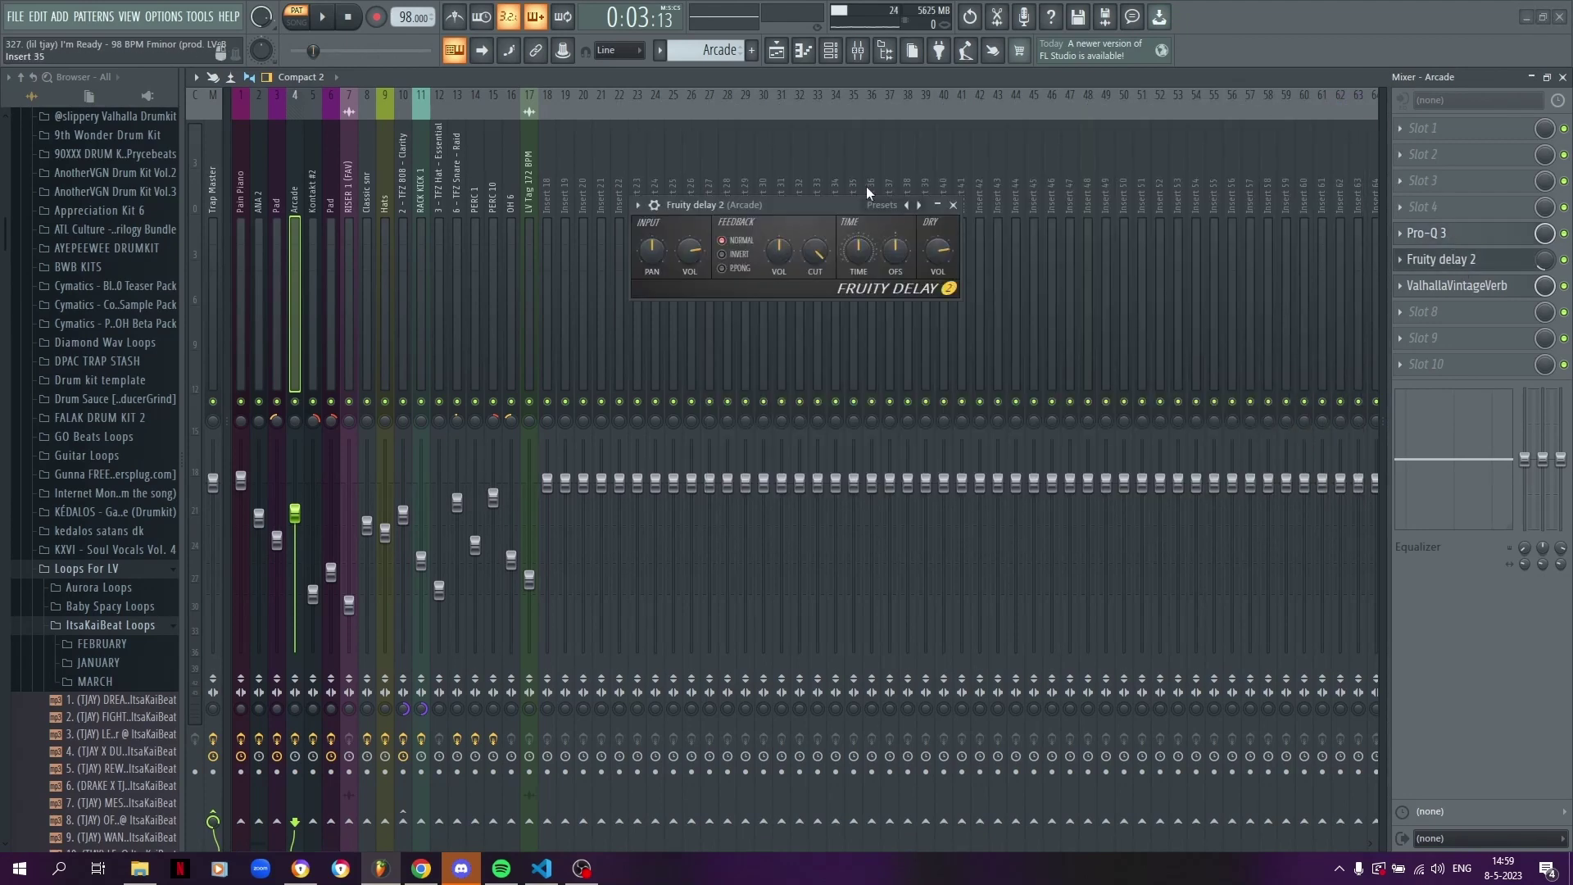
pyautogui.click(953, 205)
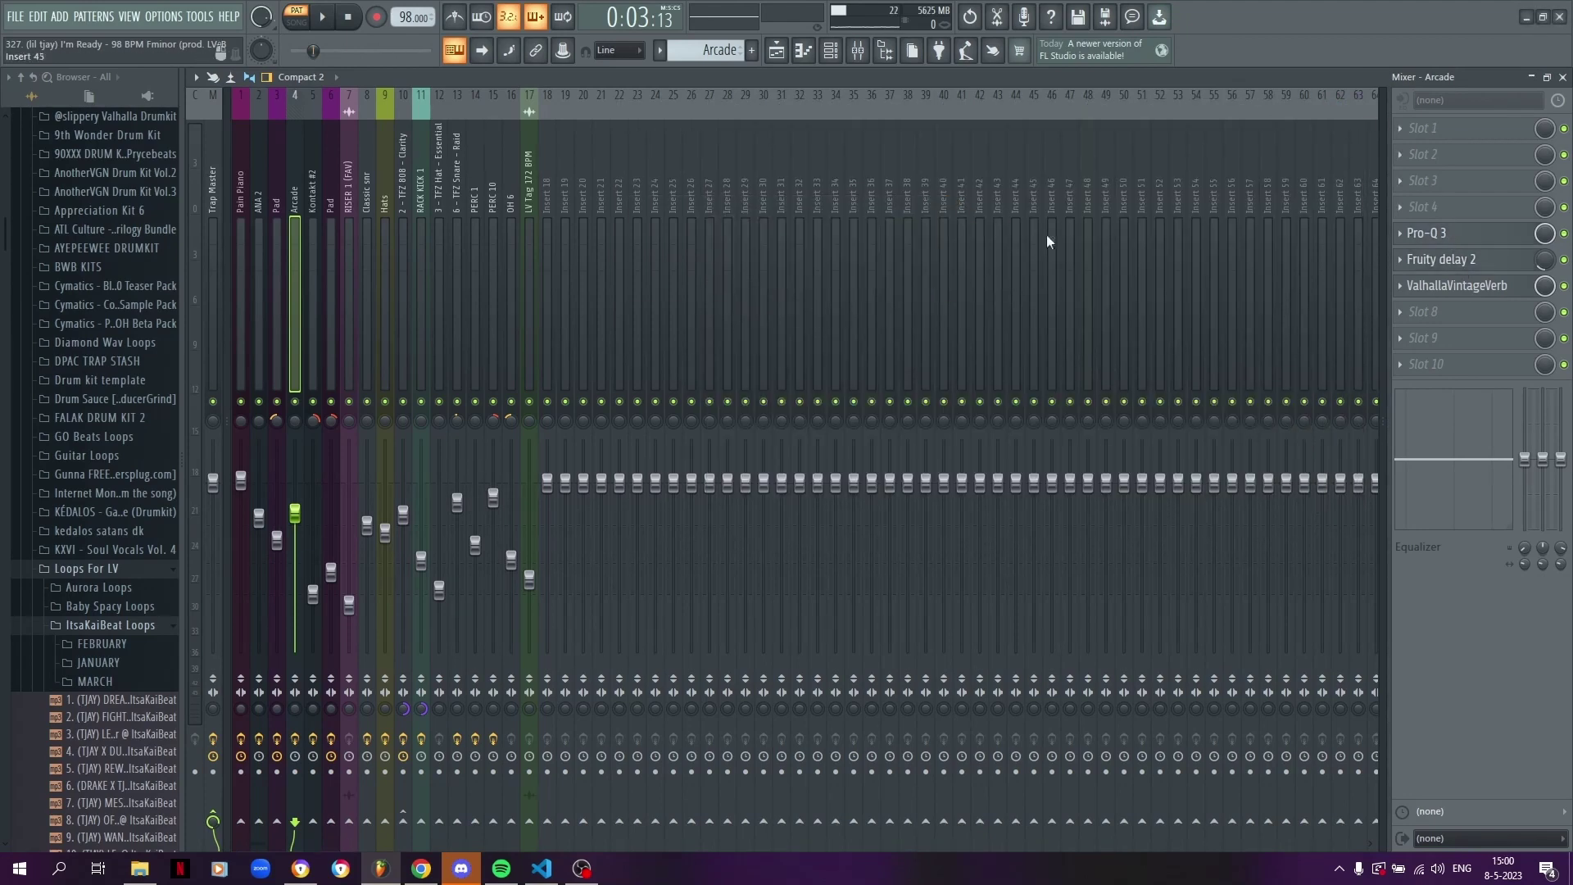
pyautogui.click(1459, 287)
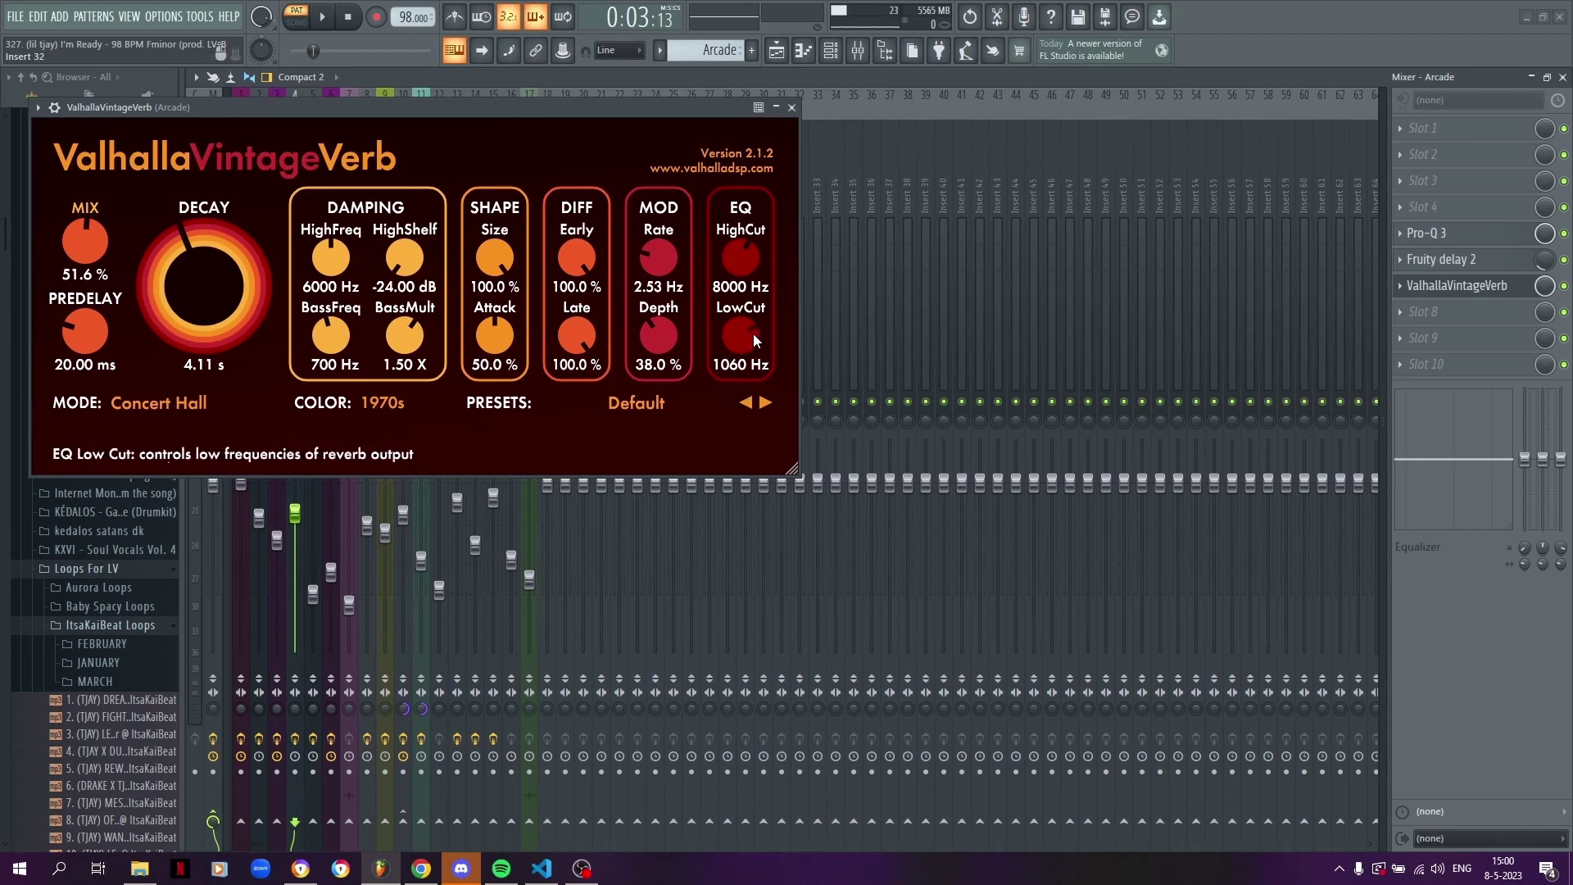
pyautogui.click(792, 108)
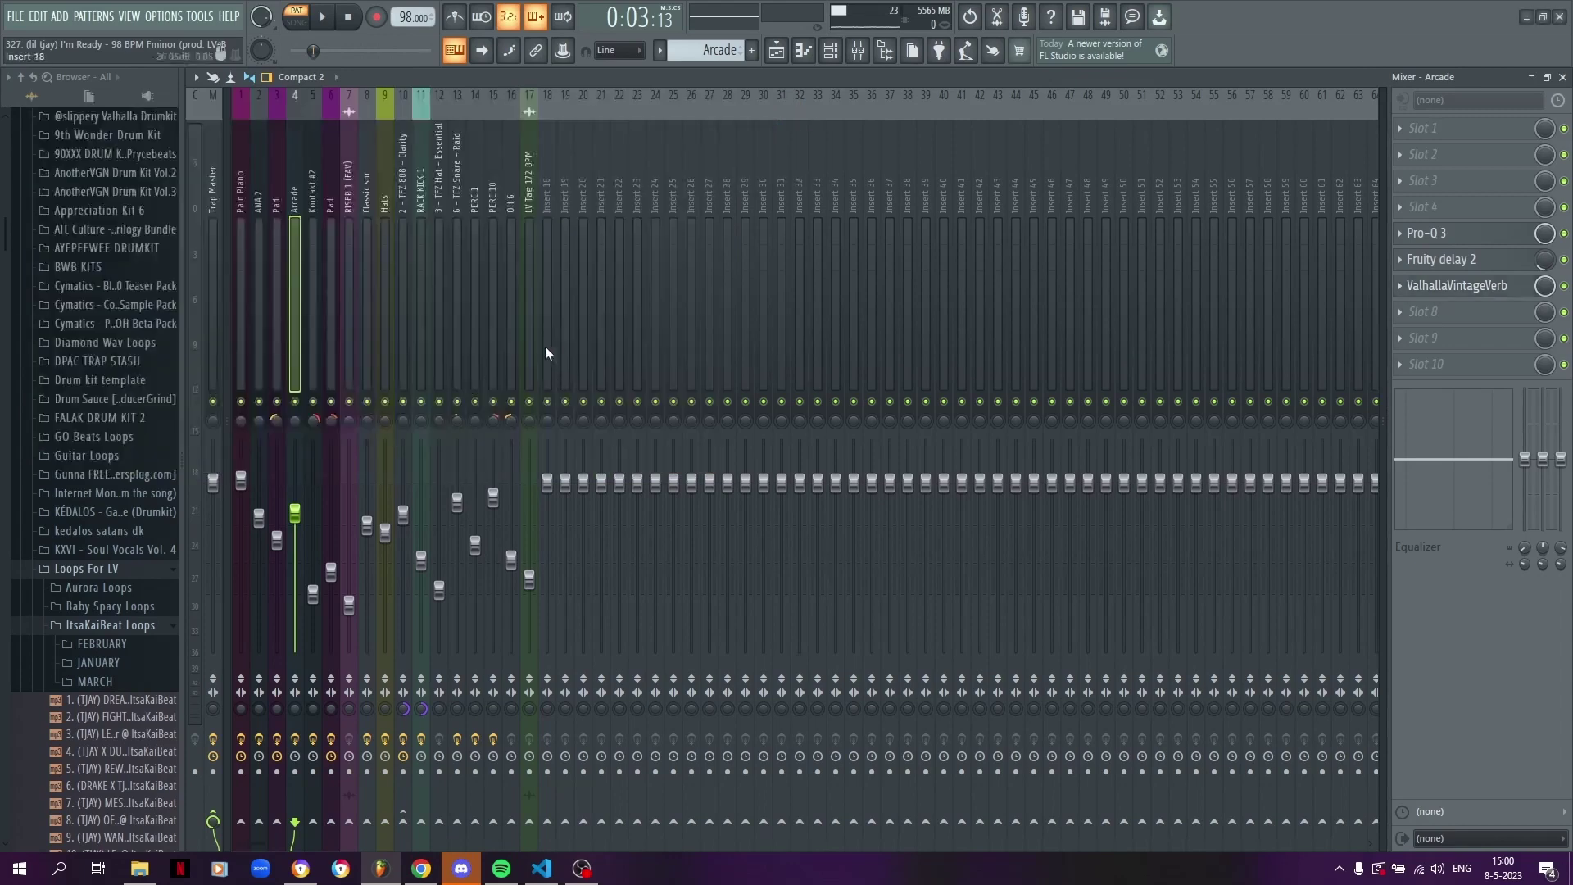
# - Play back the Arcade pattern in the piano roll and stop it partway through
pyautogui.press('space')
pyautogui.press('F7')
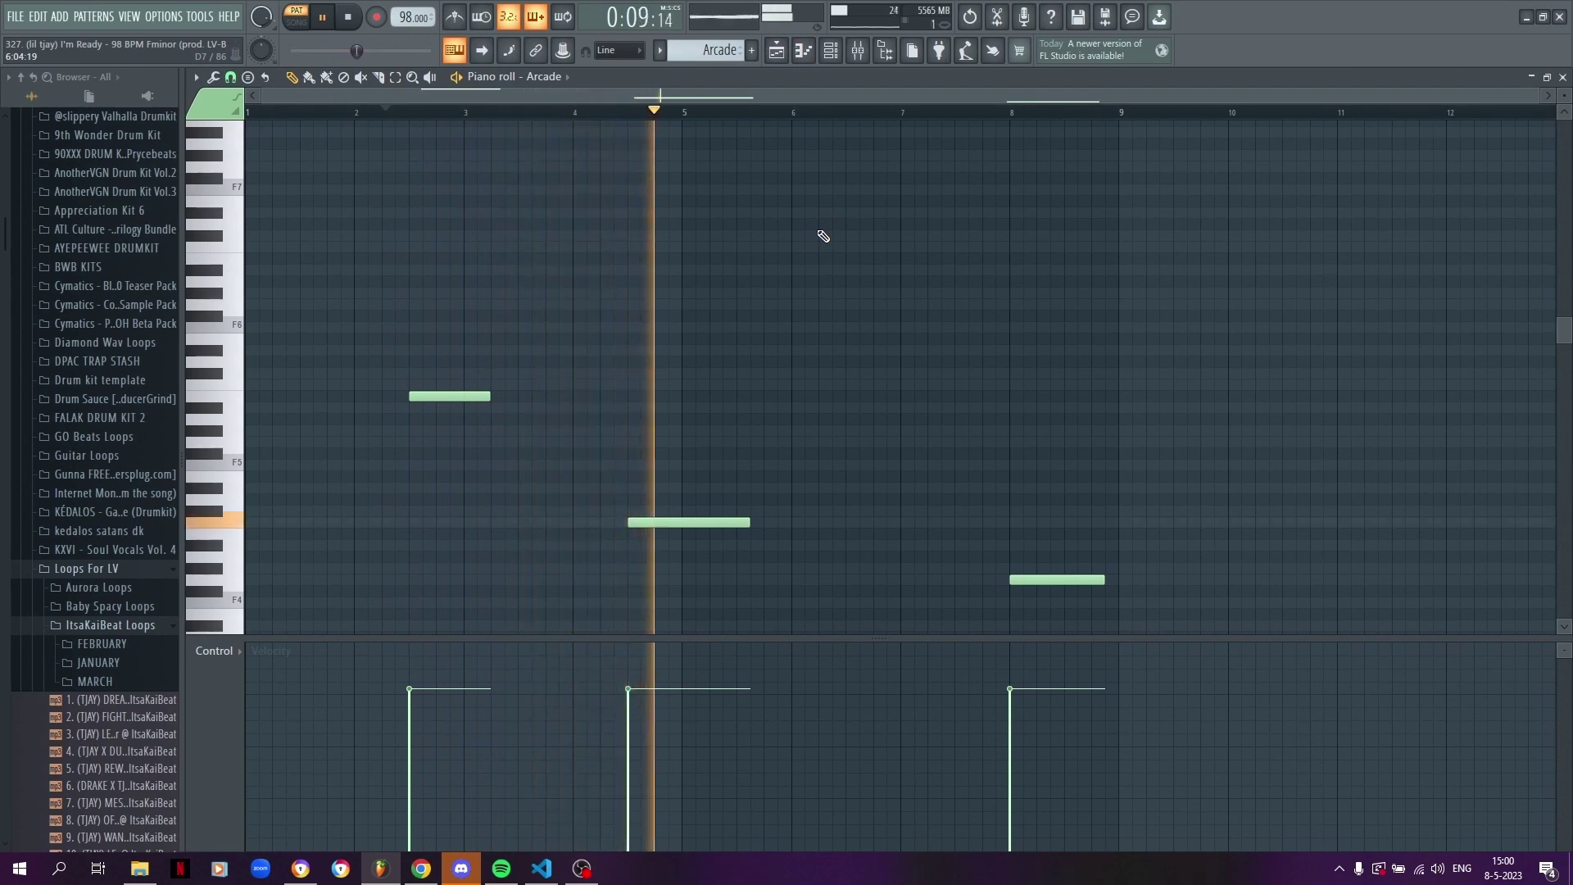
pyautogui.press('space')
# - Open the Kontakt #2 clip on Track 5, and check the Arcade instrument's Somewhere in Between patch from the channel rack
pyautogui.click(791, 52)
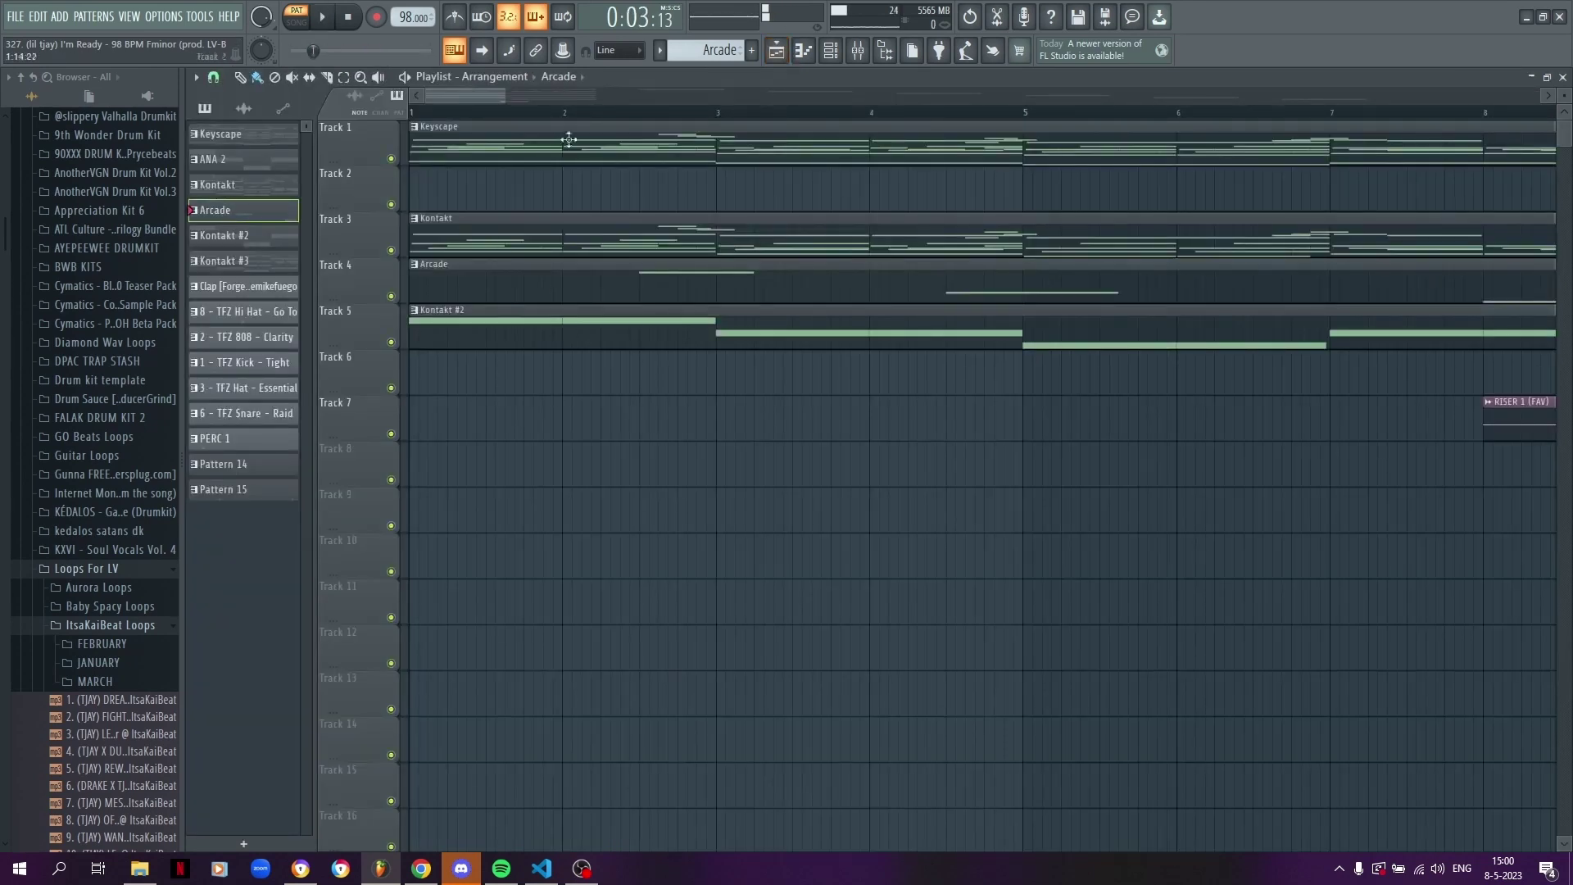
pyautogui.doubleClick(601, 349)
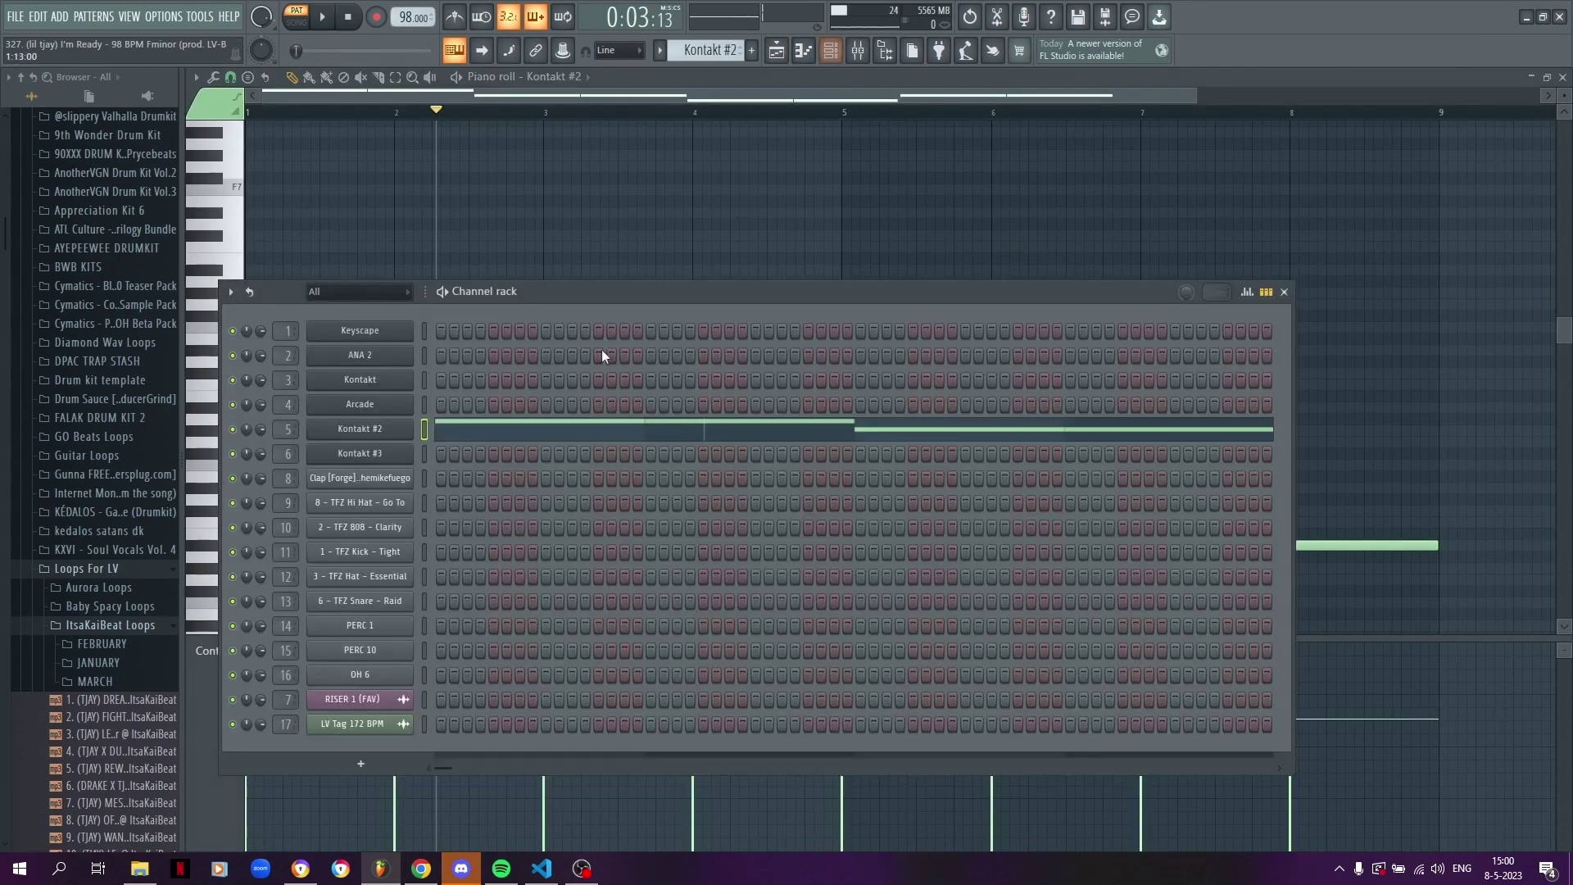
pyautogui.click(370, 404)
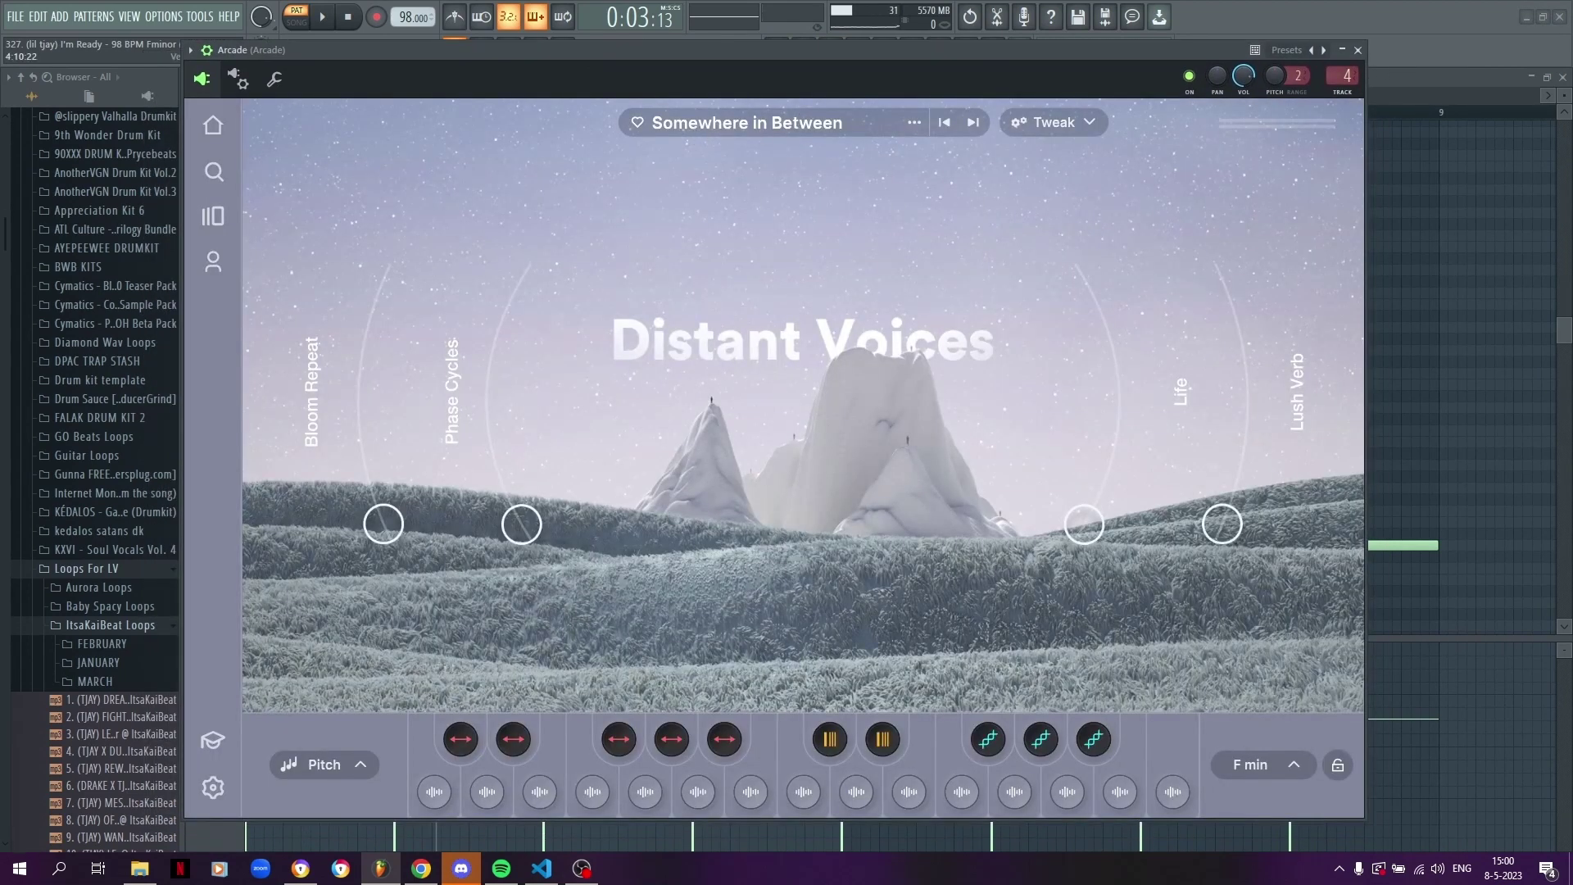
pyautogui.click(907, 793)
pyautogui.click(800, 792)
pyautogui.click(1357, 51)
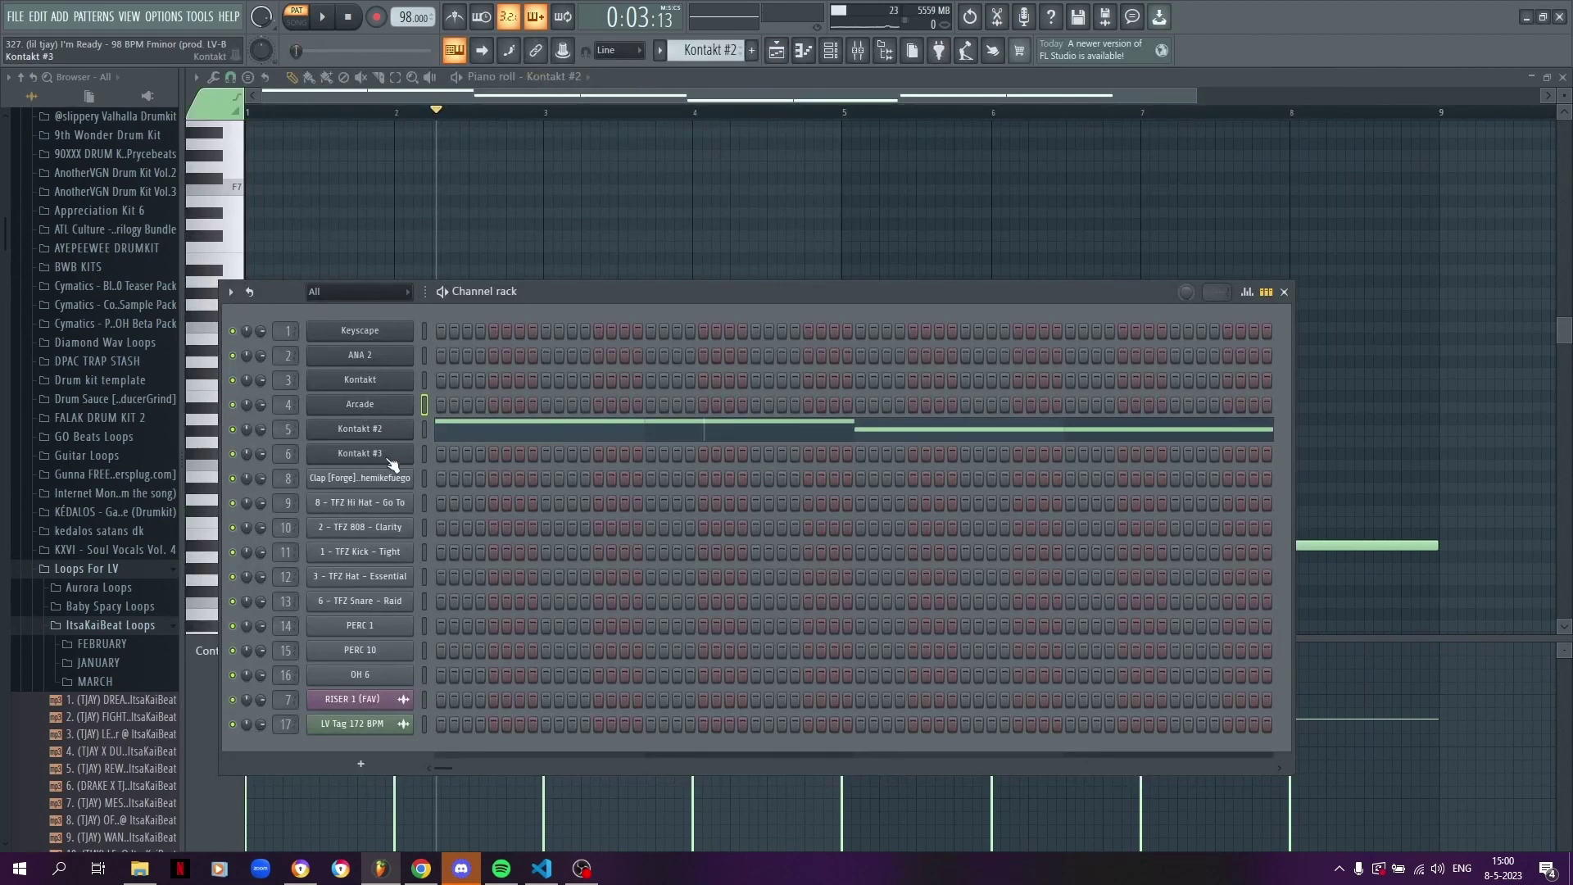
# - Open the Kontakt #2 instrument from the channel rack to check its Macedonian Kemane patch, and return to its notes
pyautogui.click(377, 429)
pyautogui.moveTo(864, 180); pyautogui.dragTo(813, 115)
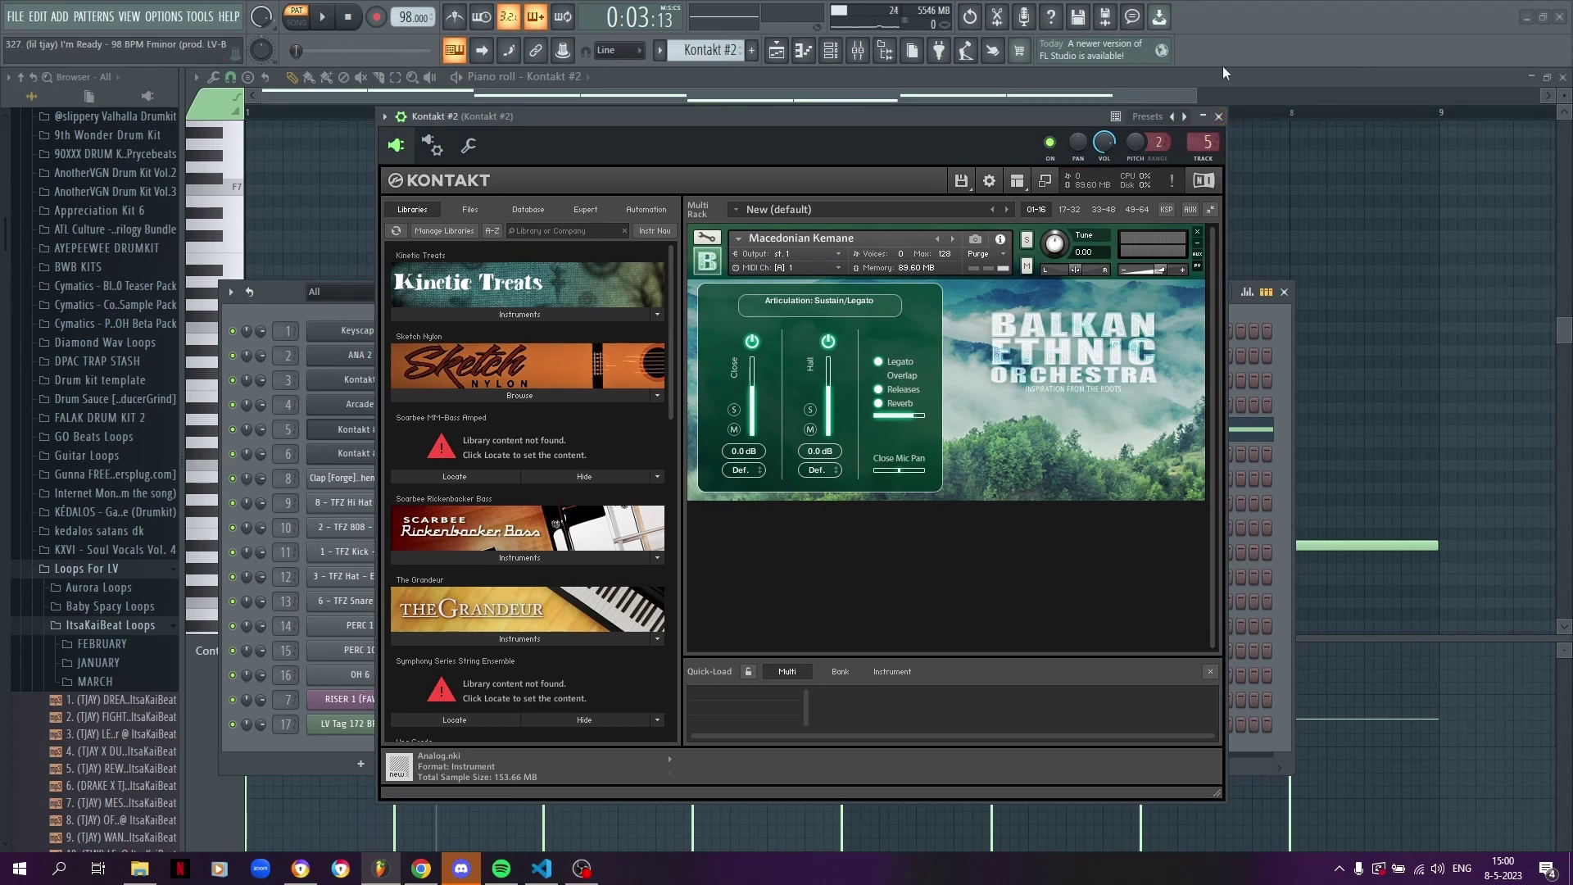
pyautogui.click(1220, 117)
pyautogui.click(607, 92)
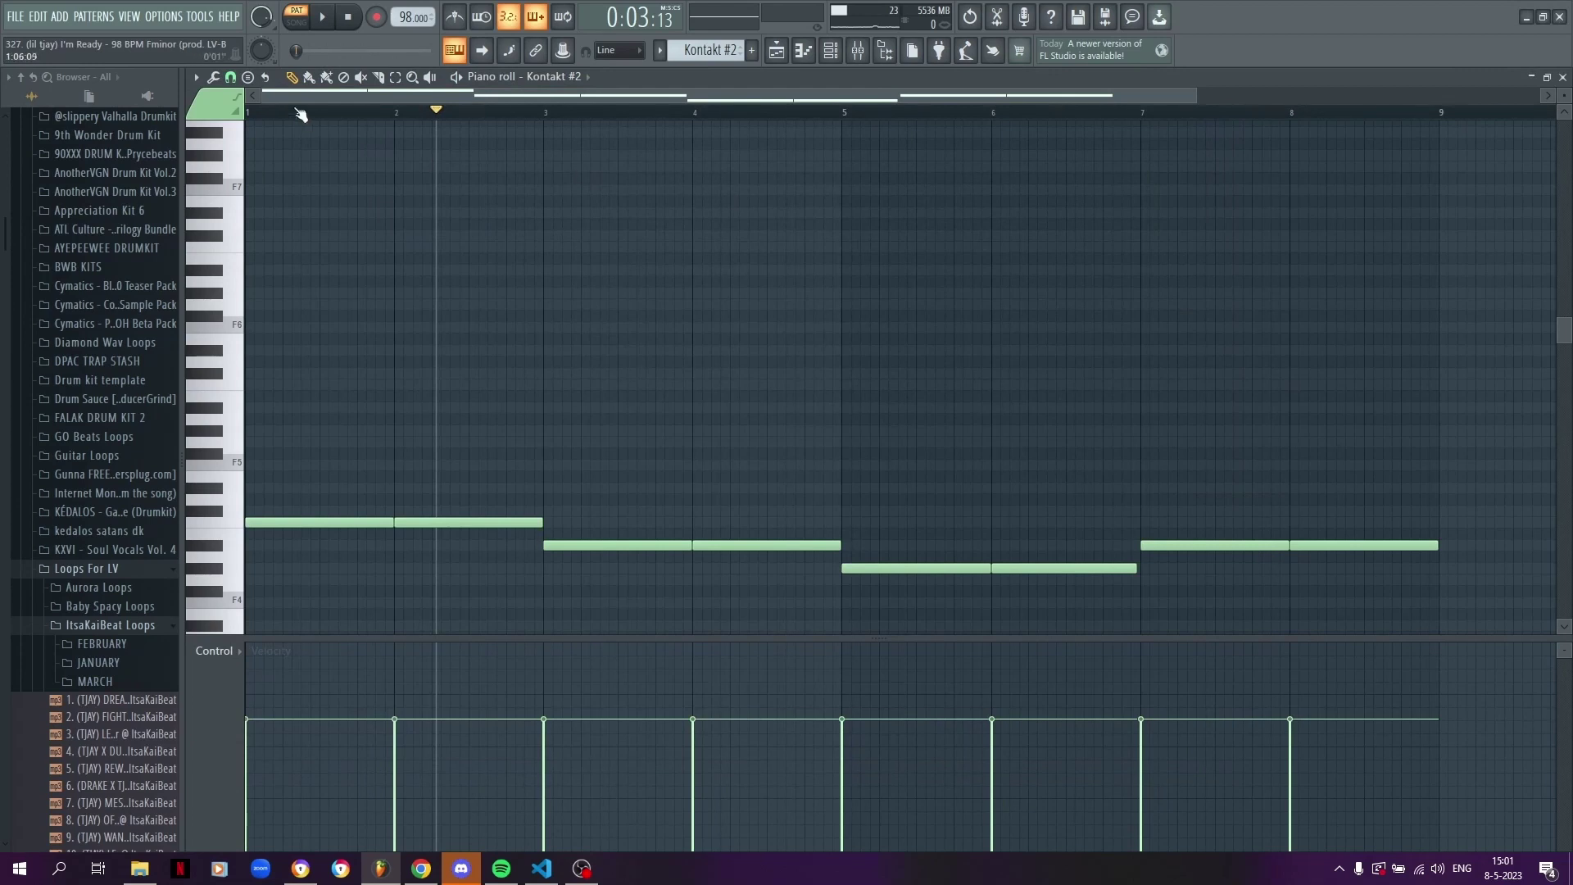
# - Play back the Kontakt #2 pattern from the start in the piano roll and stop it partway through
pyautogui.press('space')
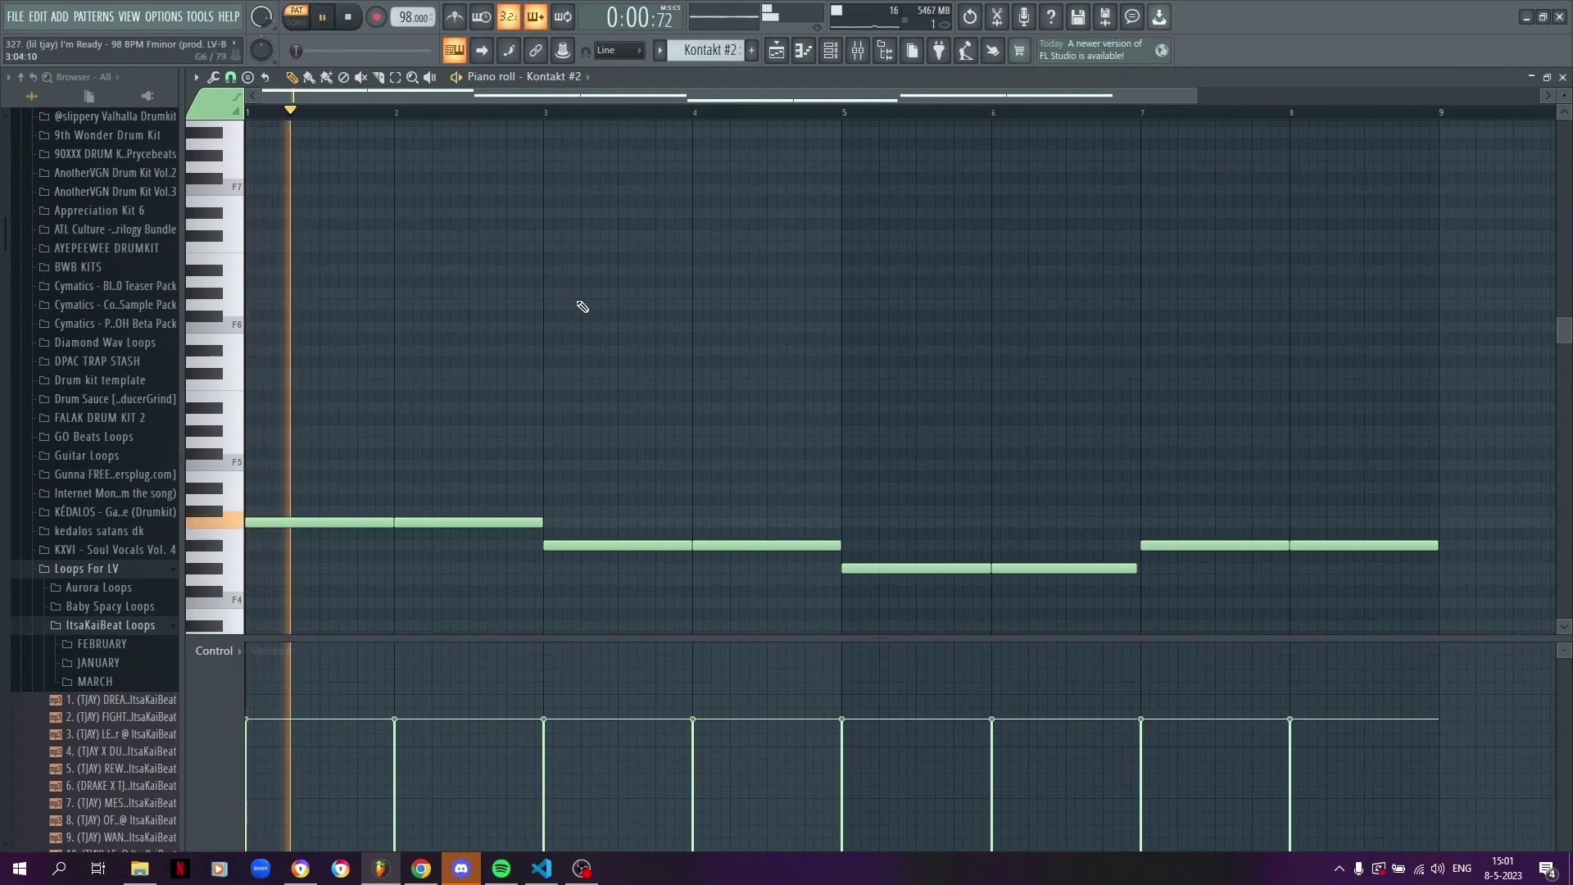
pyautogui.scroll(-1, 579, 306)
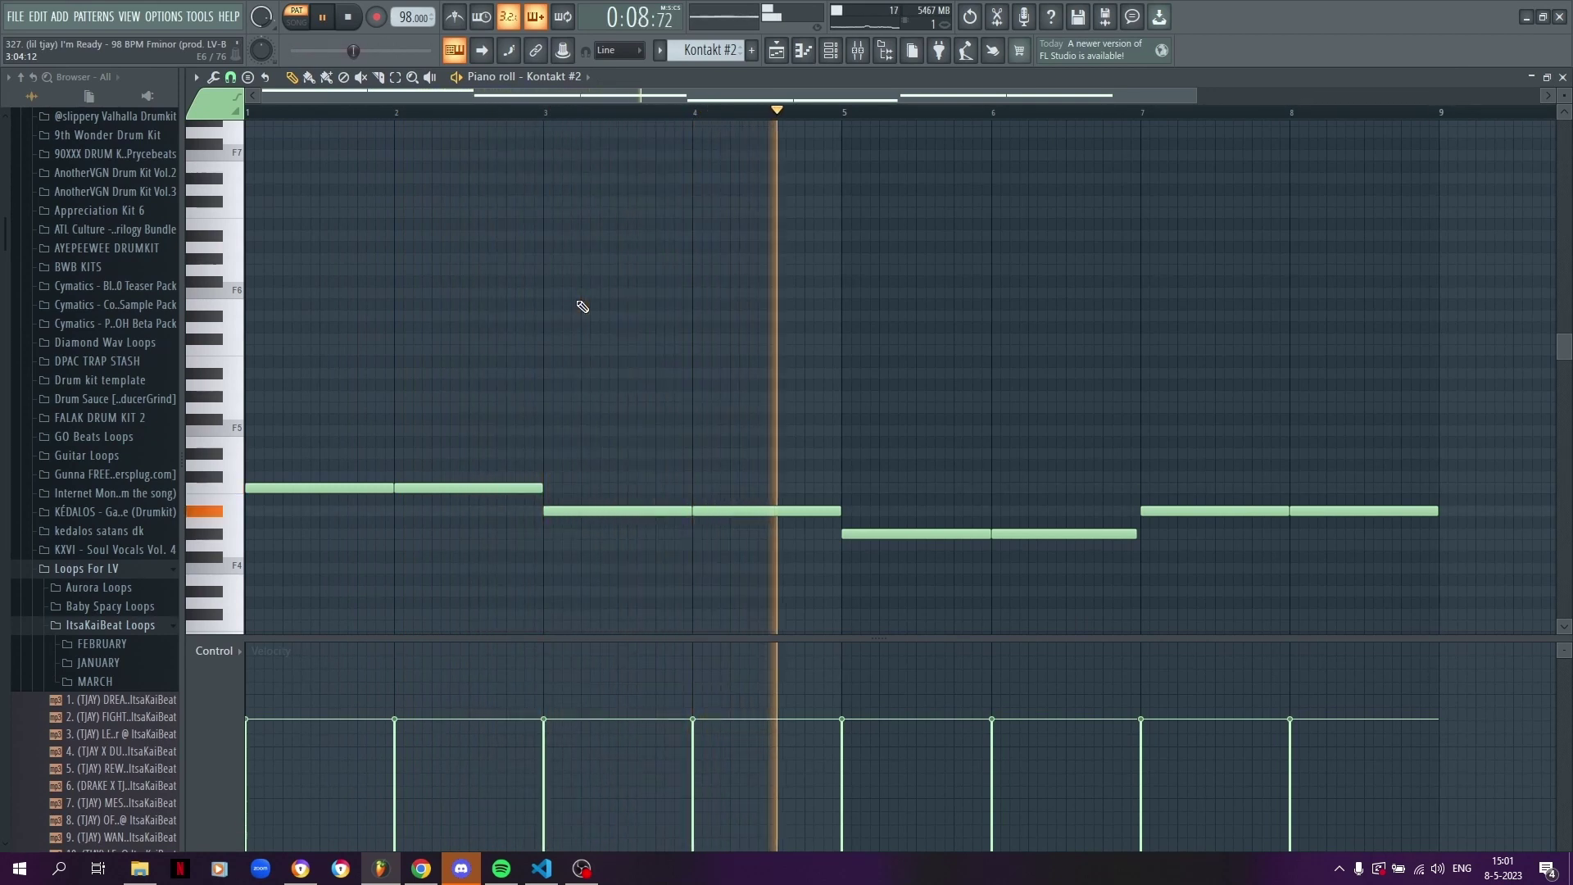
pyautogui.press('space')
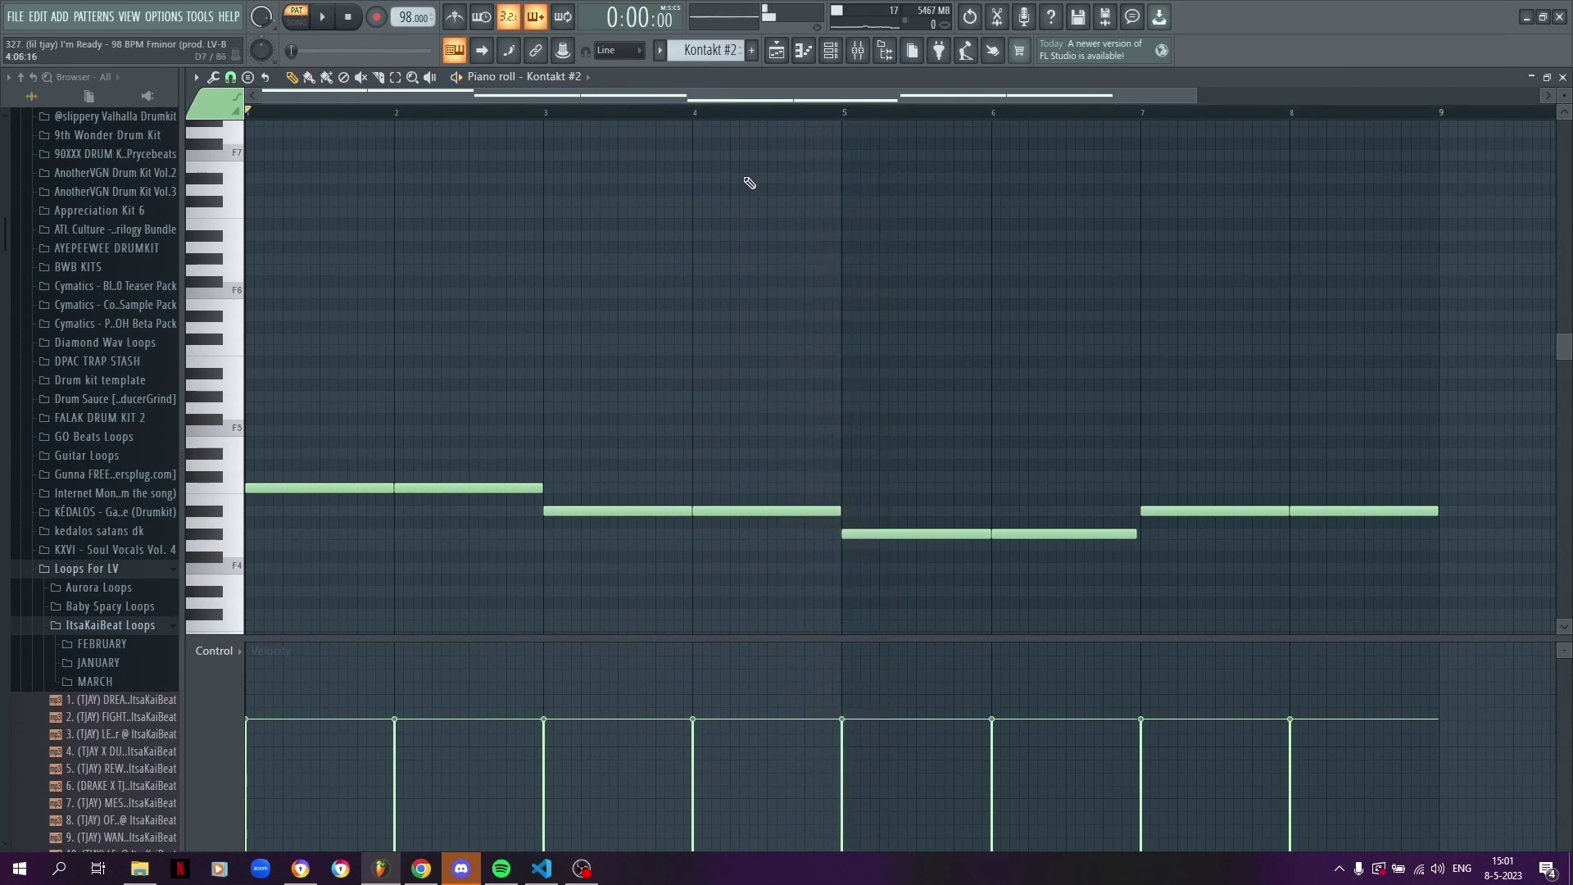
# - Set the song position to bar 9 in the playlist and open the ANA 2 clip on Track 2 in the piano roll
pyautogui.click(780, 52)
pyautogui.scroll(-2, 862, 115)
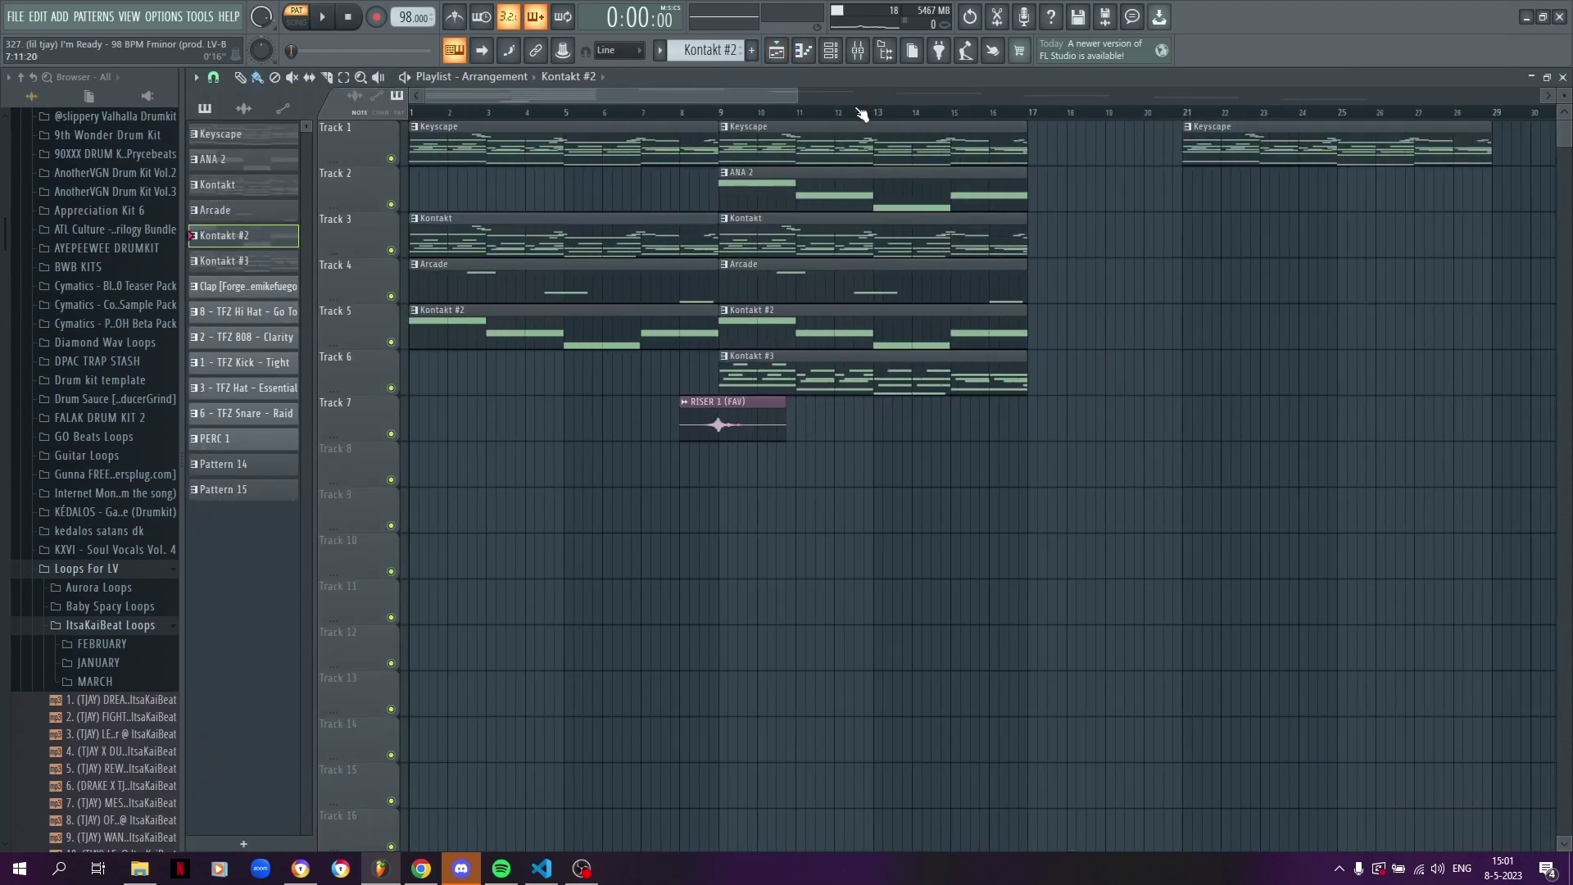
pyautogui.moveTo(862, 115); pyautogui.dragTo(603, 97)
pyautogui.click(577, 113)
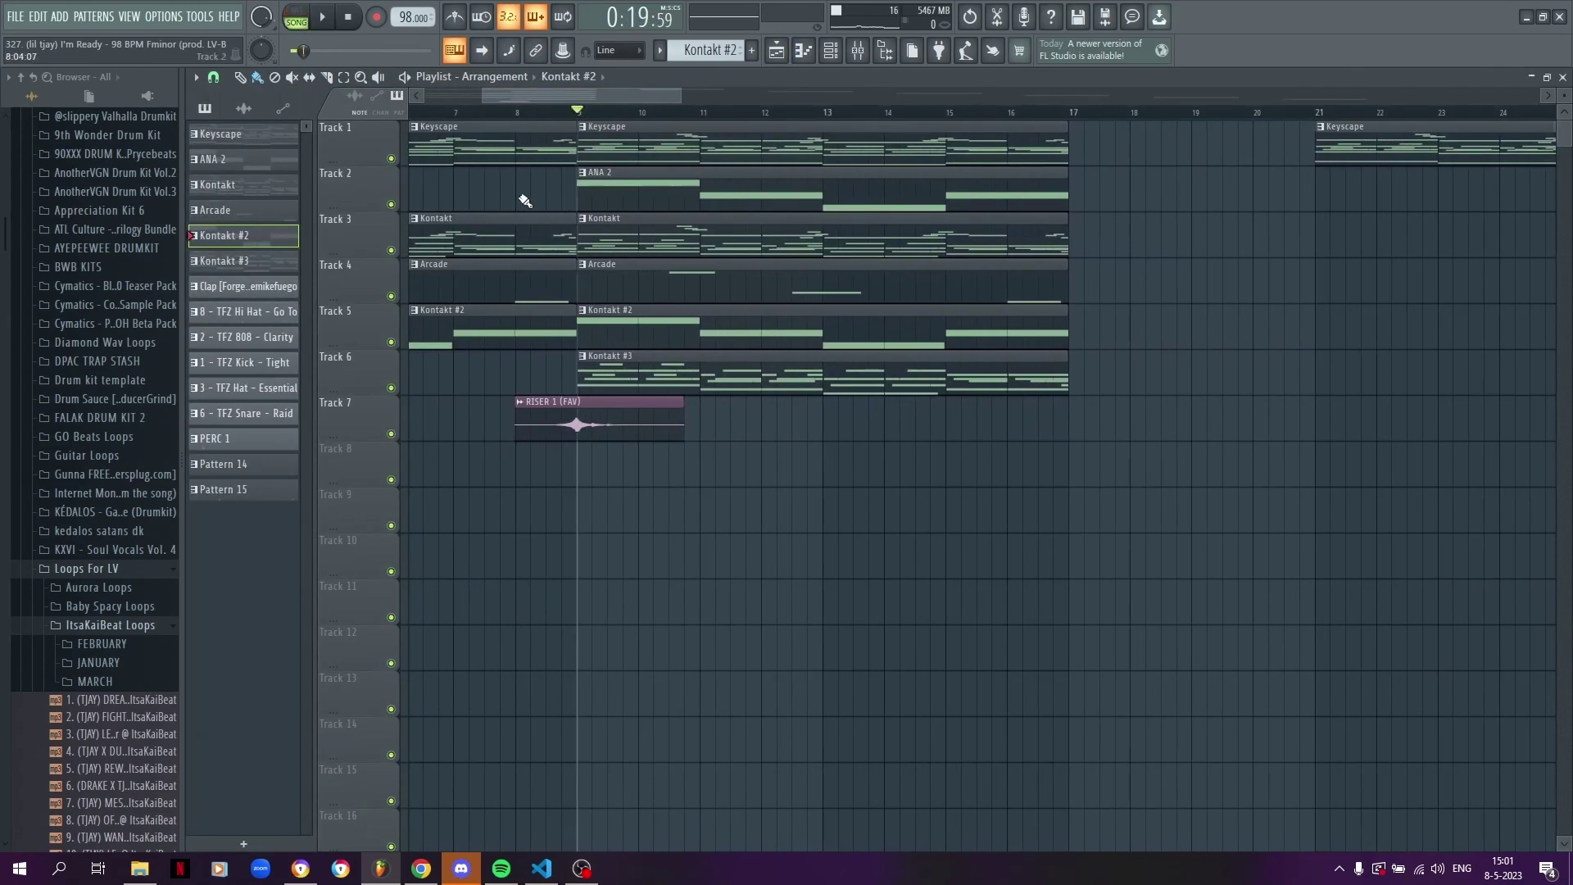
pyautogui.doubleClick(615, 200)
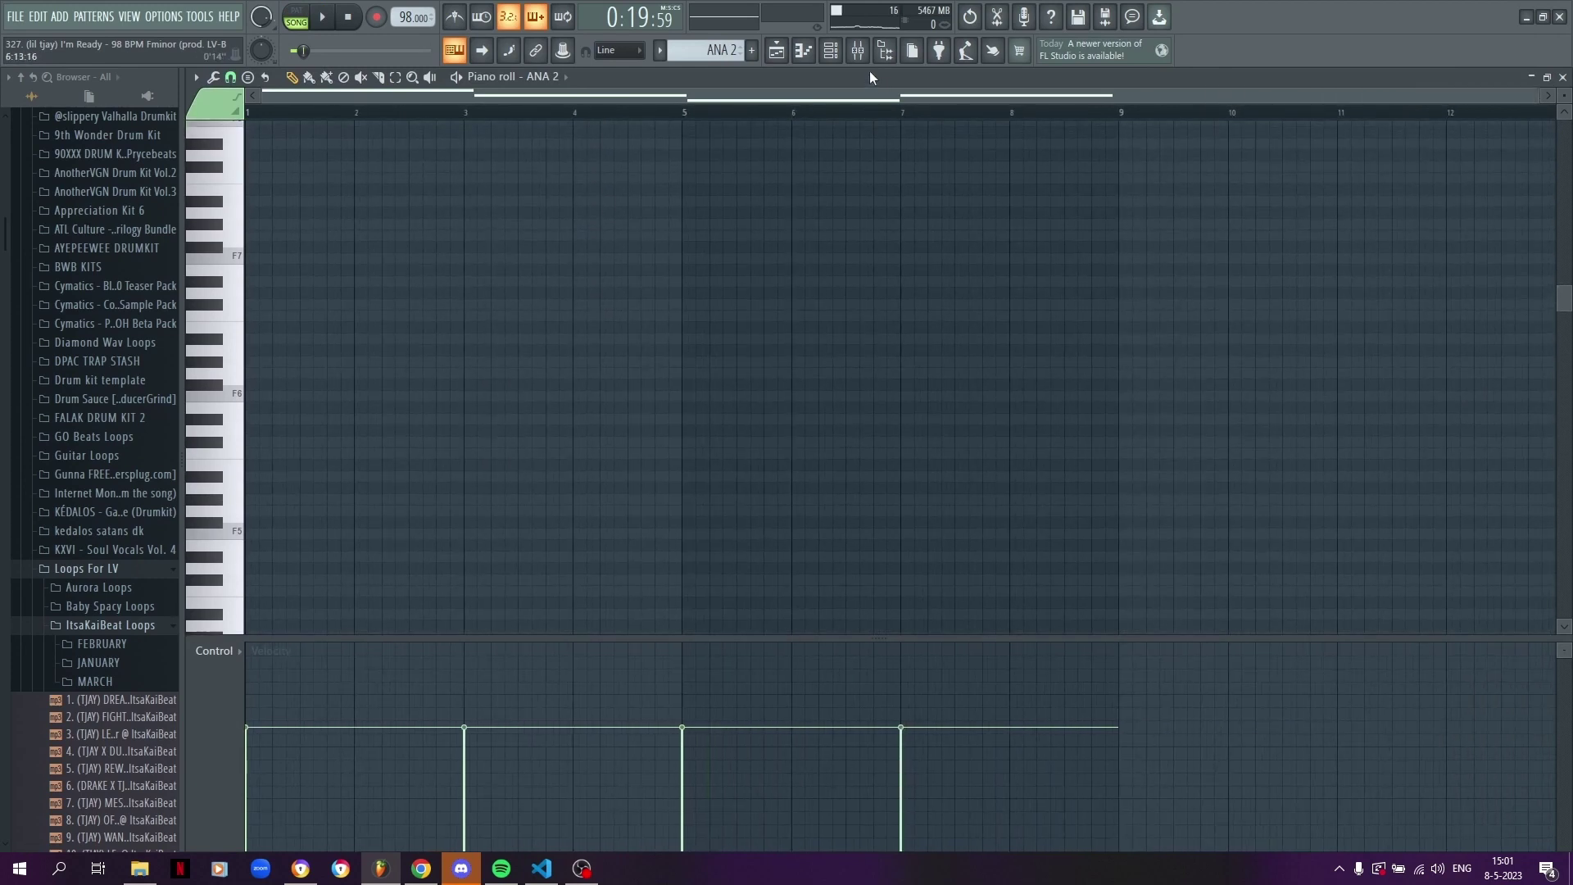
# - Open the ANA 2 instrument from the channel rack to check its Reese Main patch, and close it
pyautogui.click(830, 50)
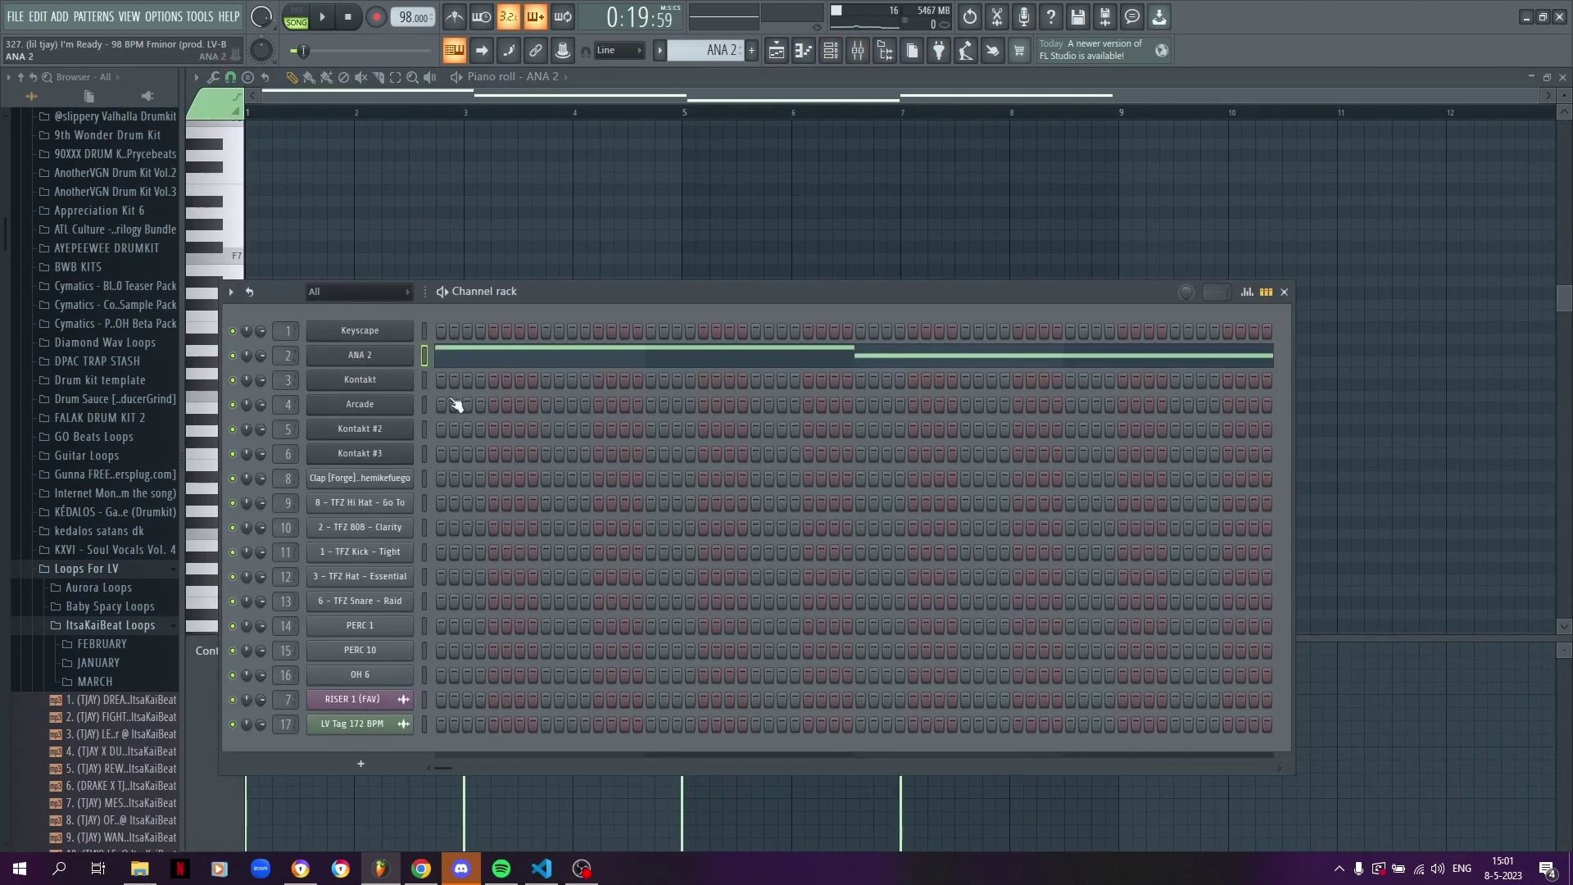
pyautogui.click(361, 354)
pyautogui.moveTo(559, 77); pyautogui.dragTo(602, 82)
pyautogui.moveTo(612, 767); pyautogui.dragTo(470, 752)
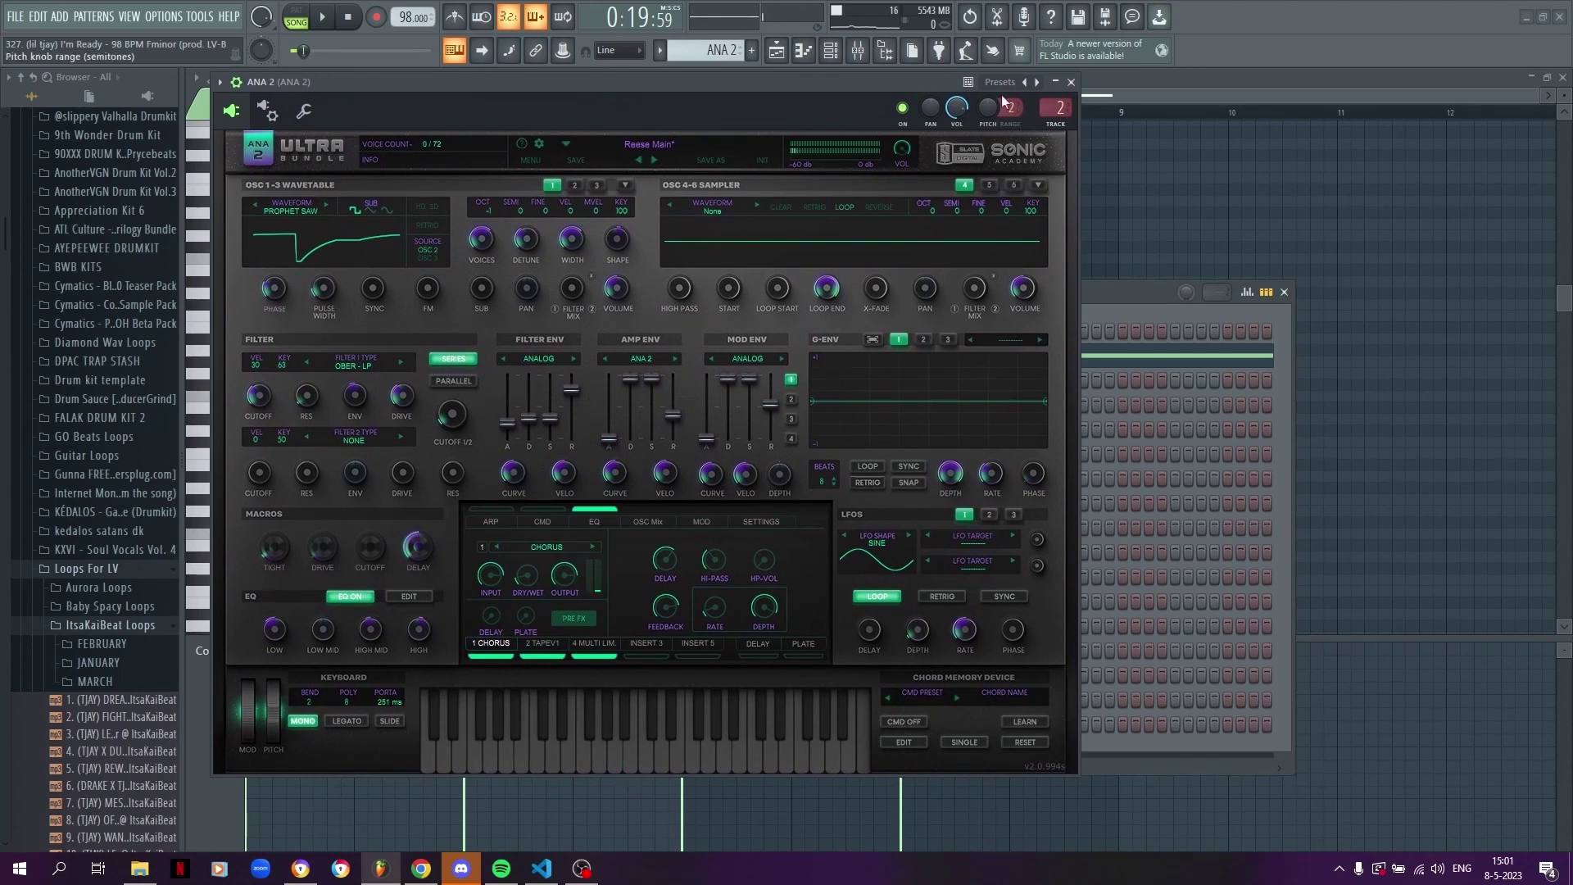
pyautogui.click(1070, 82)
# - Examine Pro-Q 3 on the ANA 2 mixer track and audition the soloed track with the EQ bypassed and enabled
pyautogui.click(879, 54)
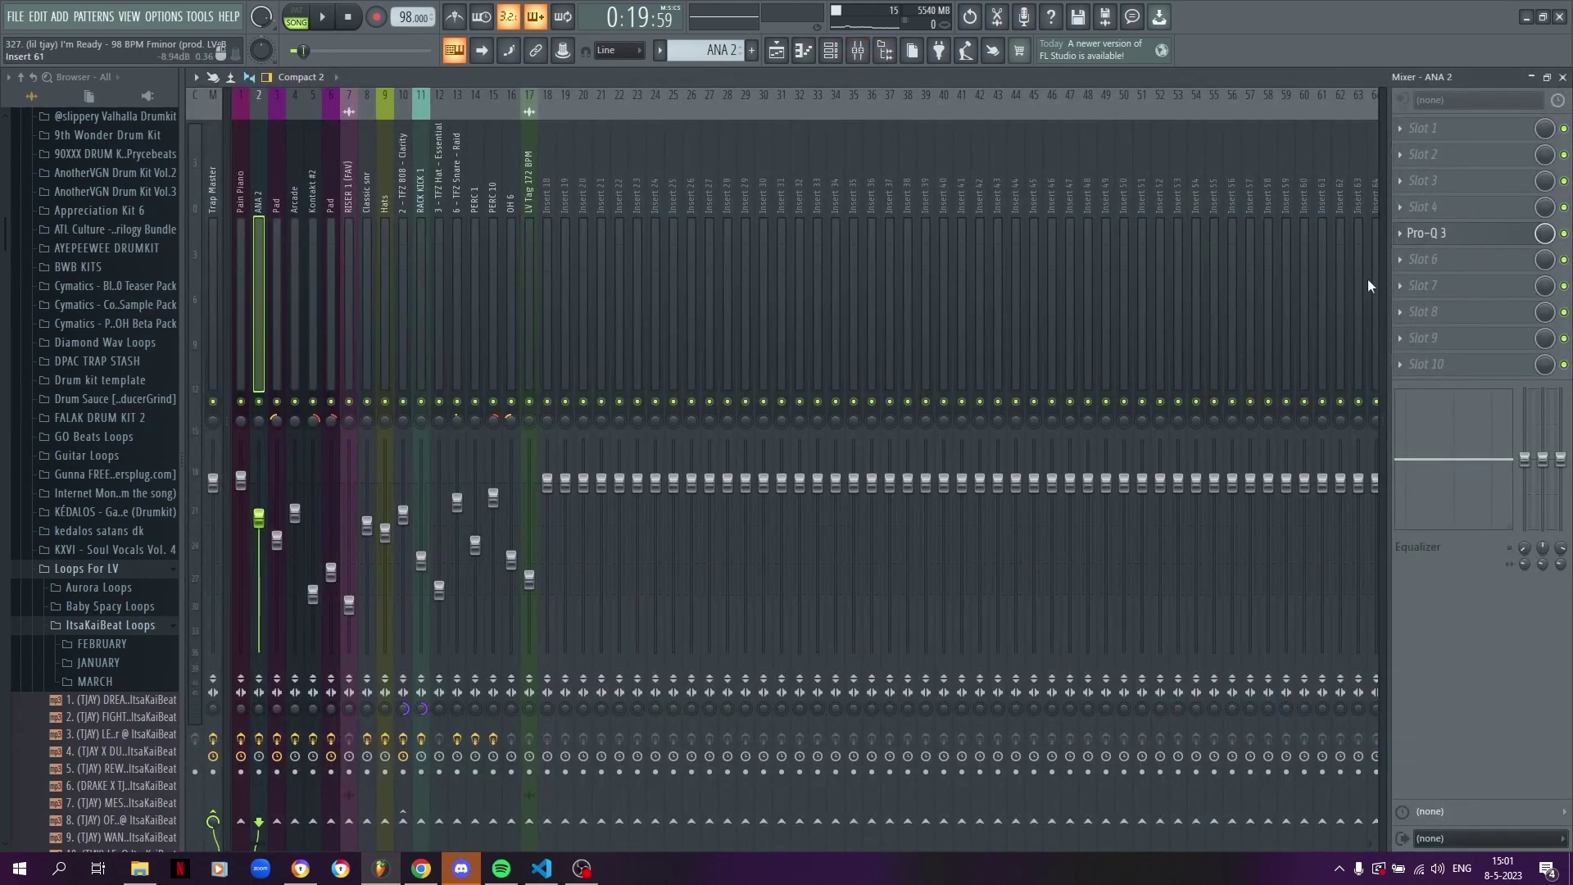
pyautogui.click(1429, 234)
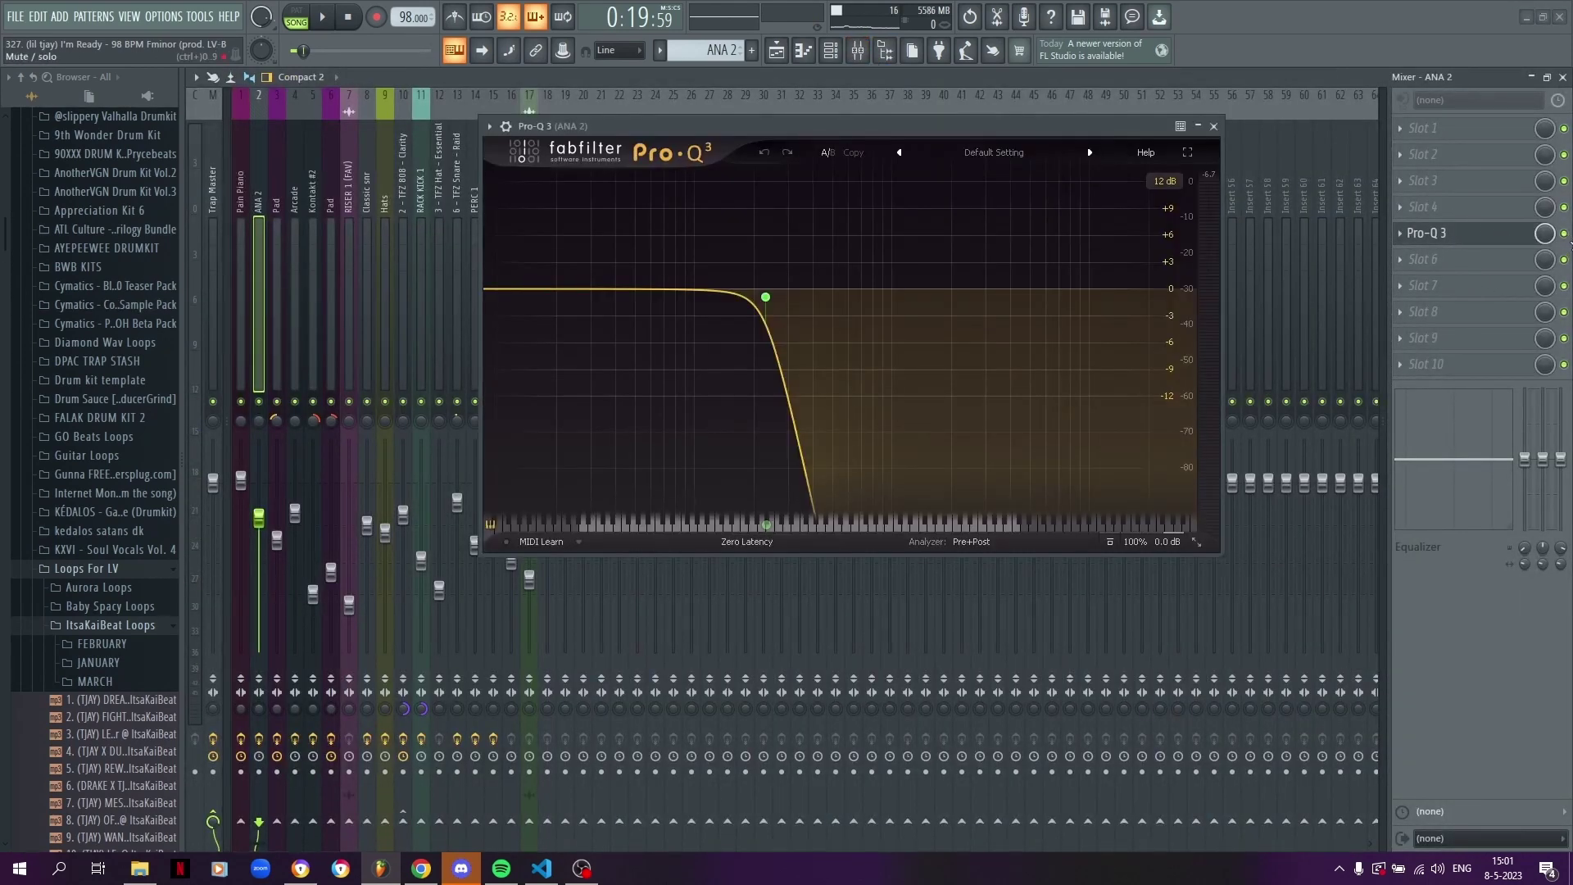
pyautogui.press('space')
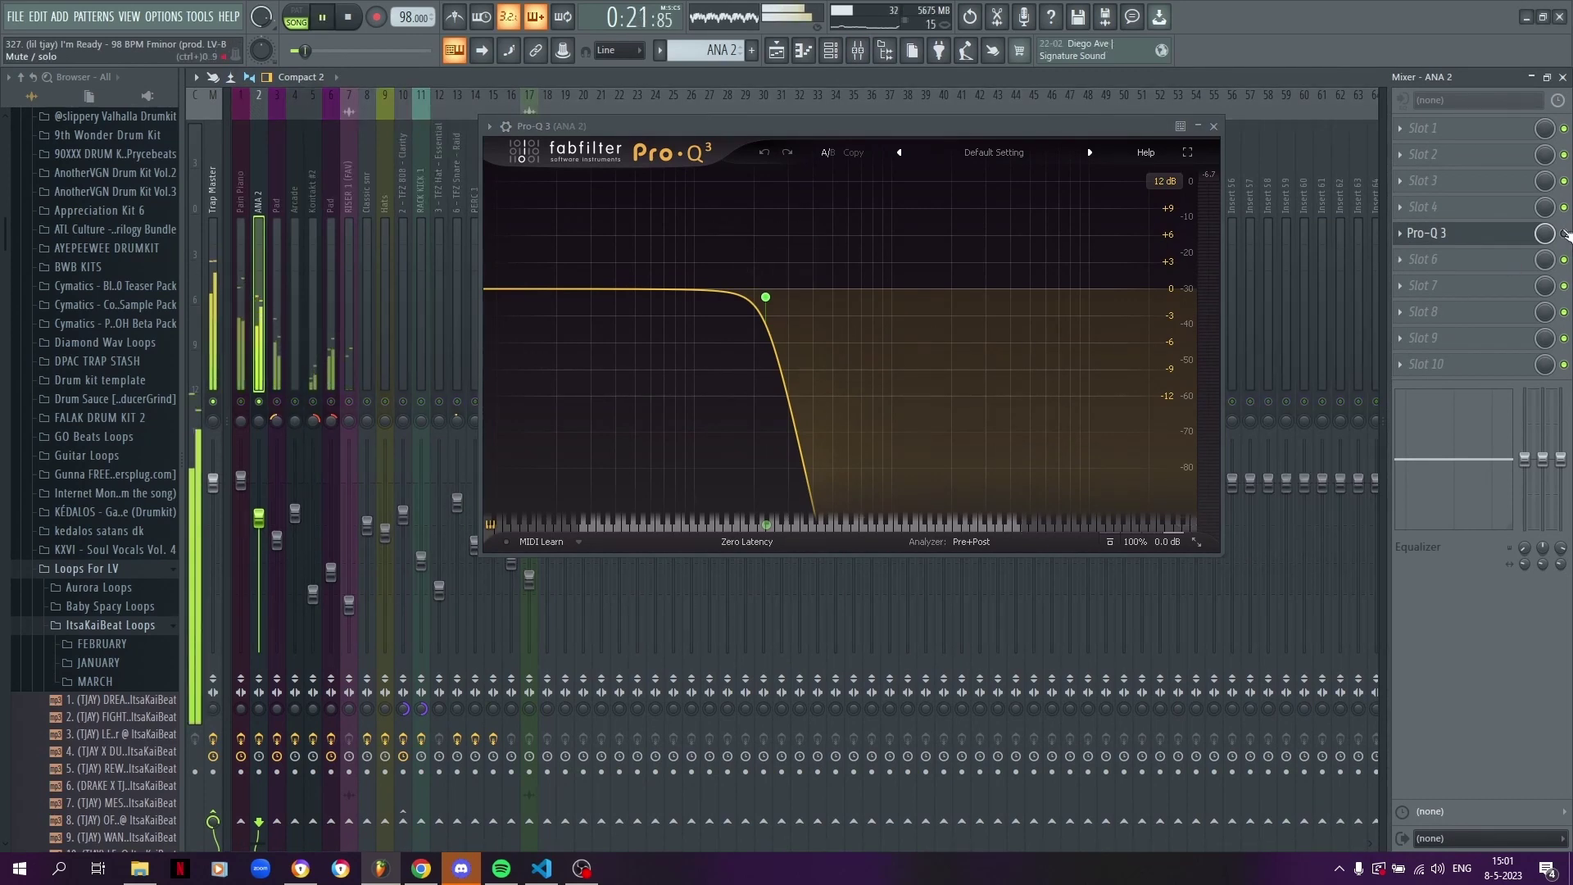
pyautogui.press('space')
pyautogui.press('space')
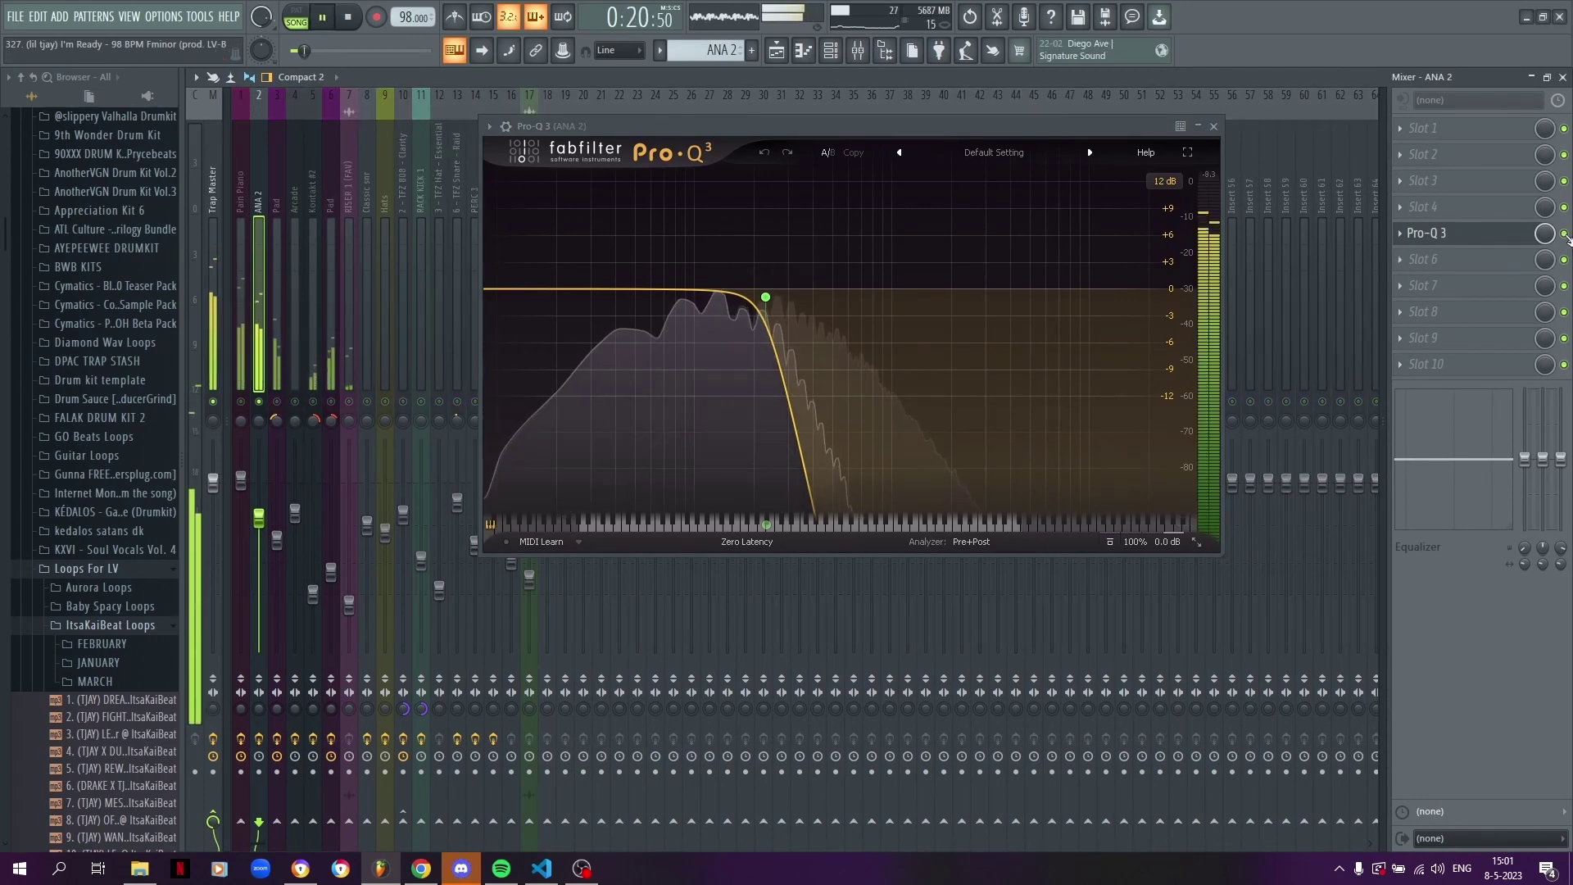
pyautogui.press('space')
pyautogui.moveTo(723, 285)
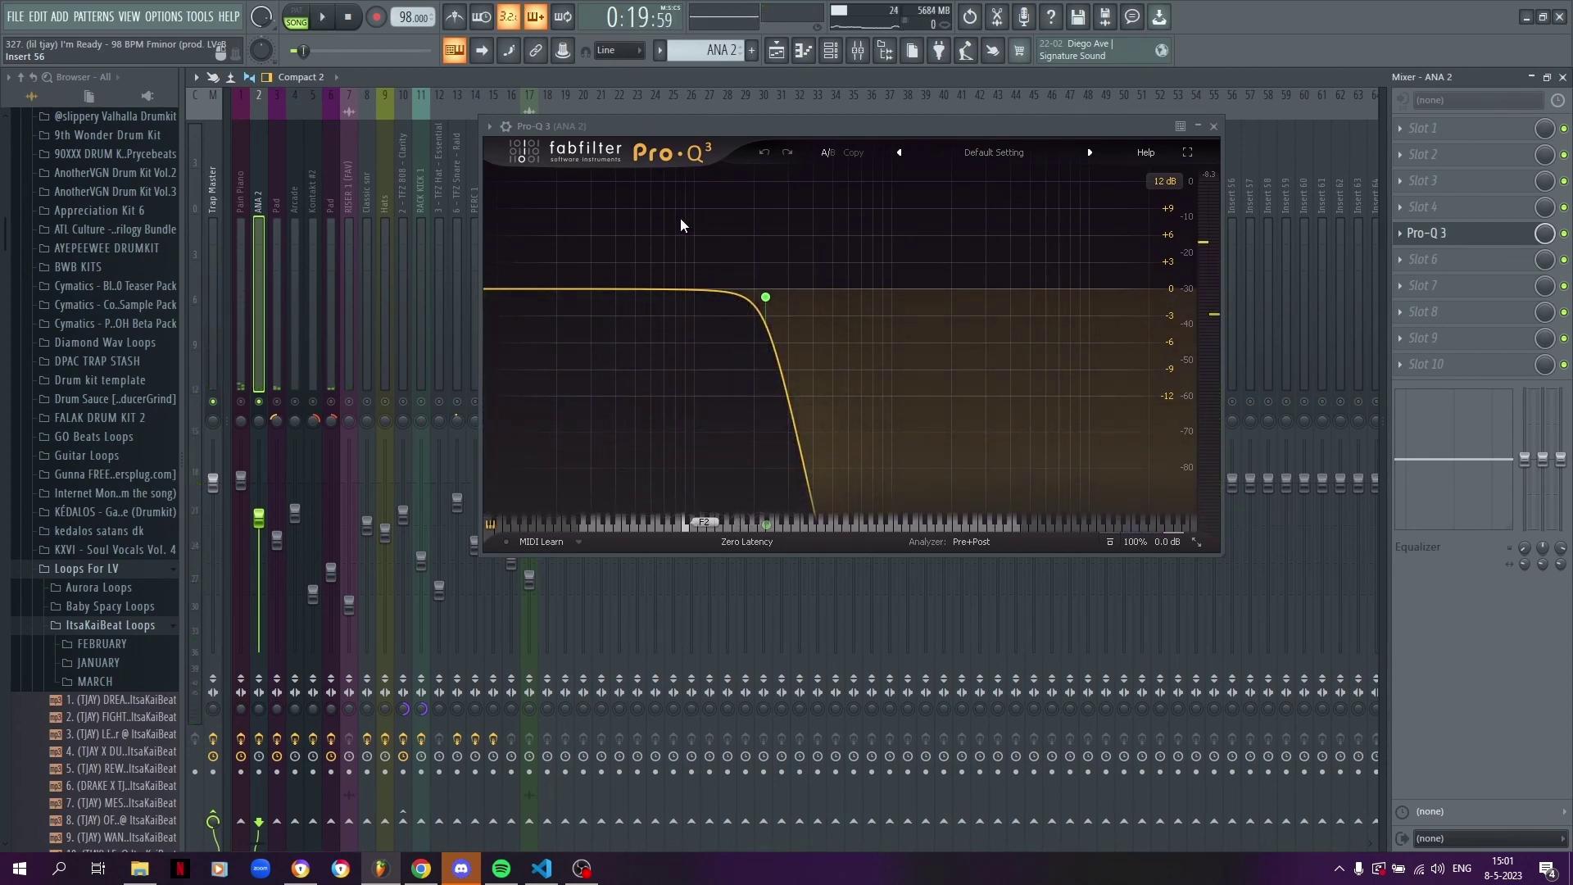
pyautogui.click(1213, 126)
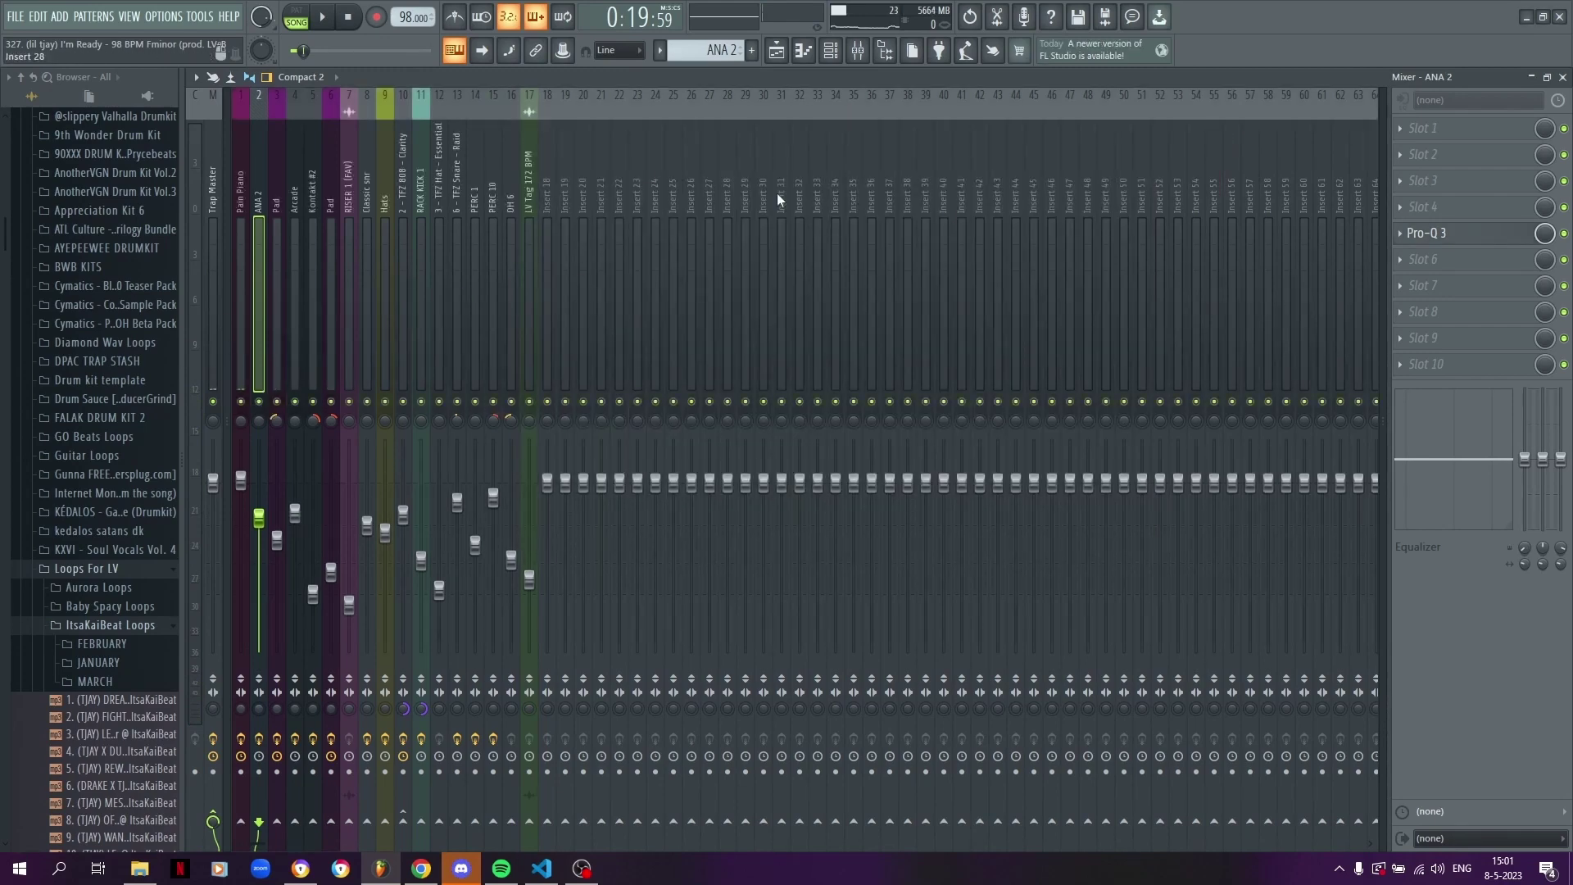
# - Examine the ANA 2 pattern's low notes in the piano roll and return to the playlist
pyautogui.press('F7')
pyautogui.scroll(-8, 817, 323)
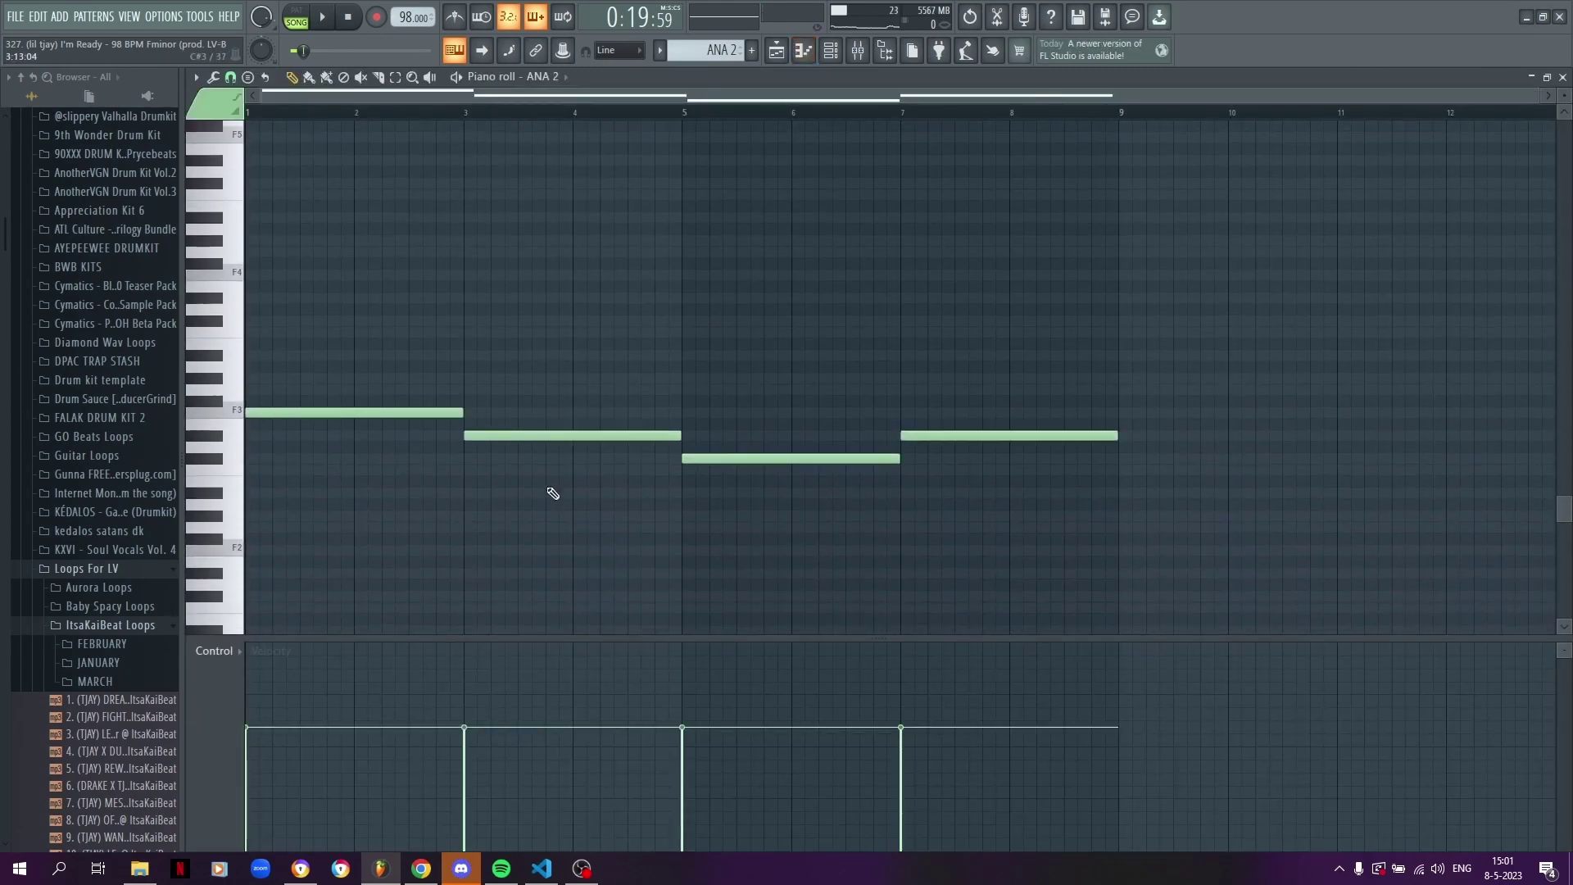
pyautogui.scroll(2, 557, 488)
pyautogui.scroll(-2, 573, 483)
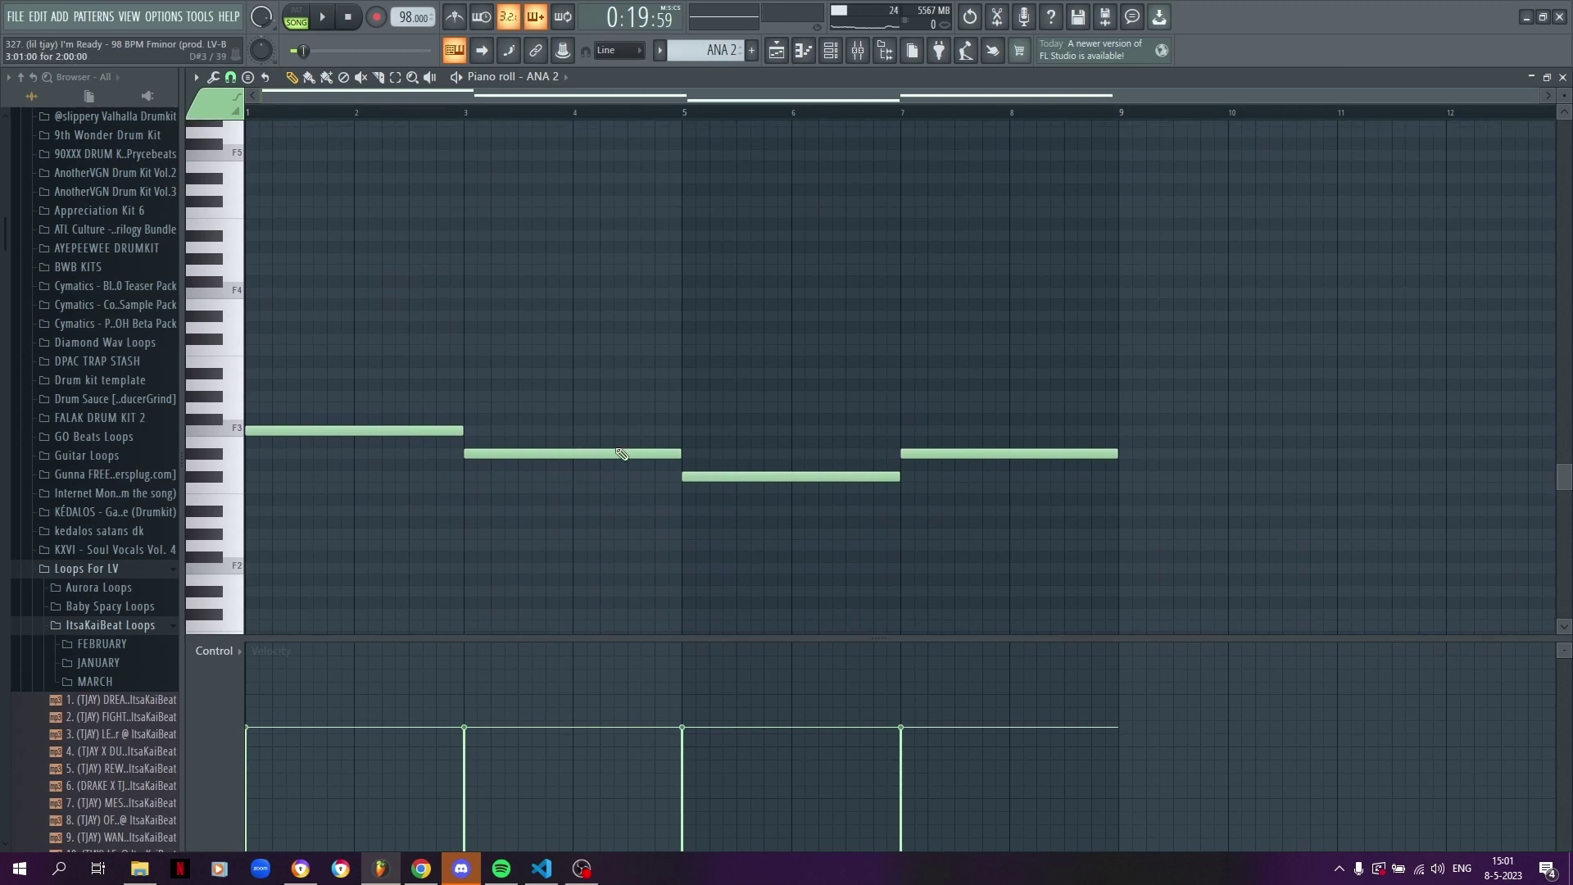
pyautogui.press('F5')
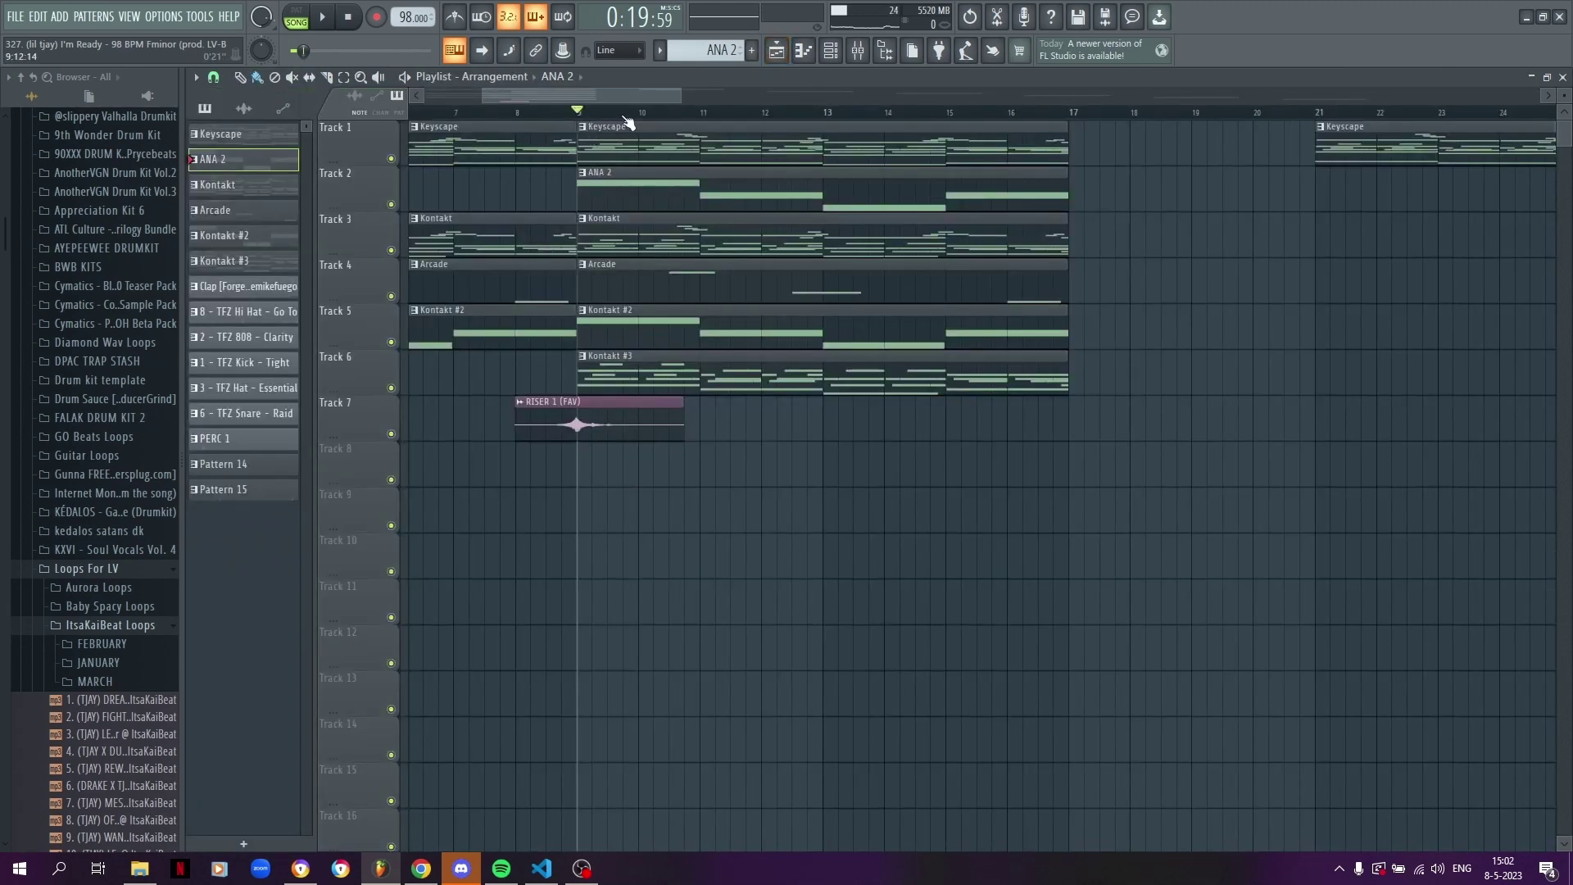
# - Open the Kontakt #3 instrument from the channel rack, audition its Cloud Supply Gretel patch with a few notes, and close it
pyautogui.scroll(3, 573, 95)
pyautogui.scroll(2, 575, 91)
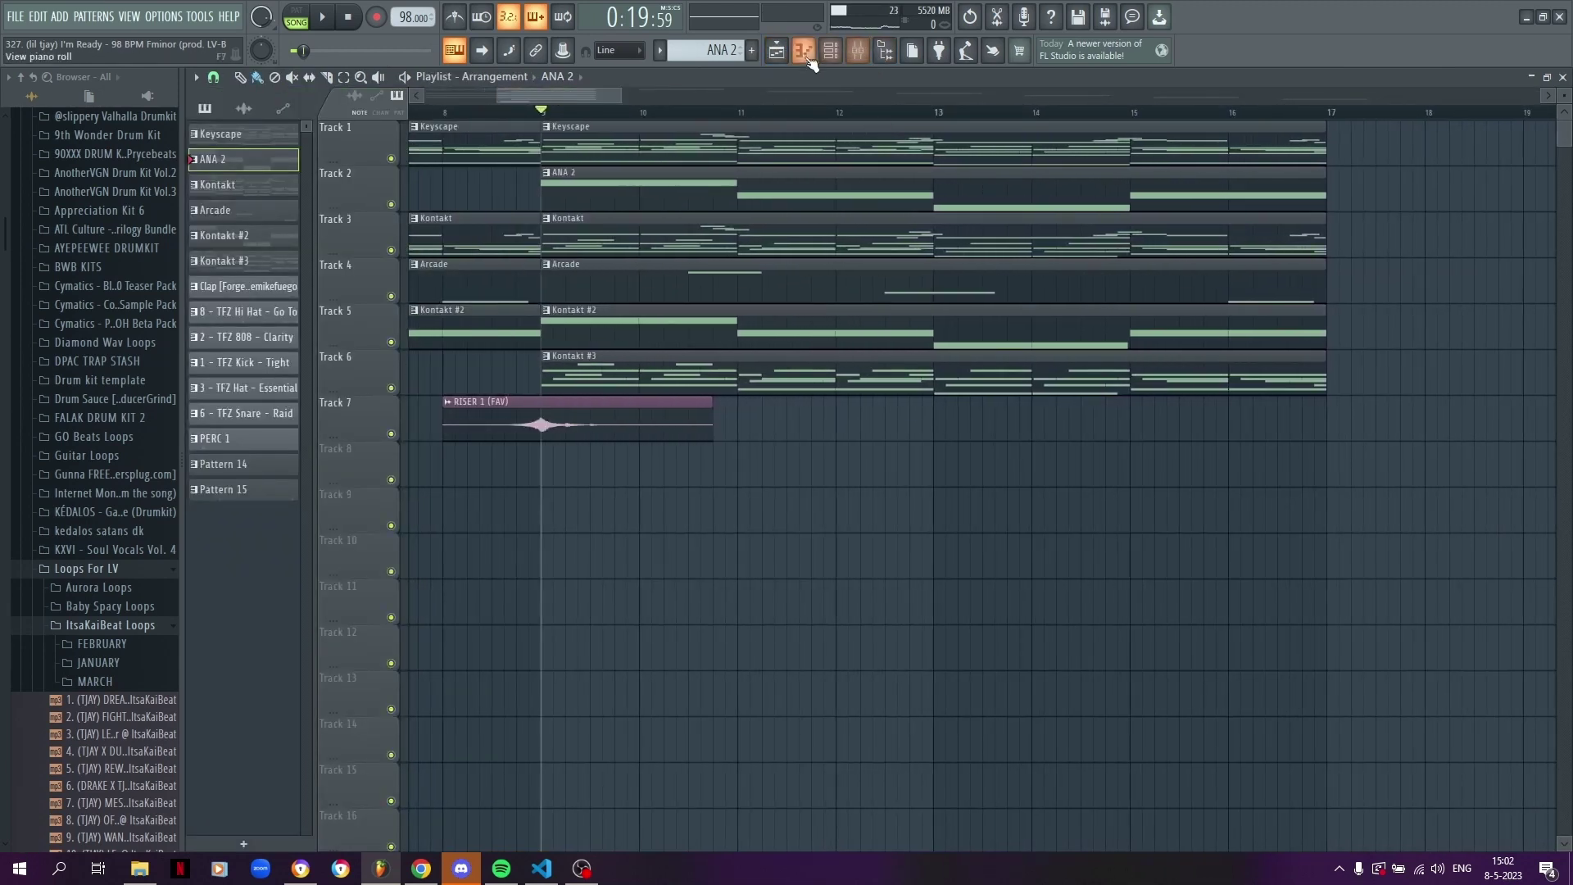
pyautogui.press('F6')
pyautogui.click(399, 457)
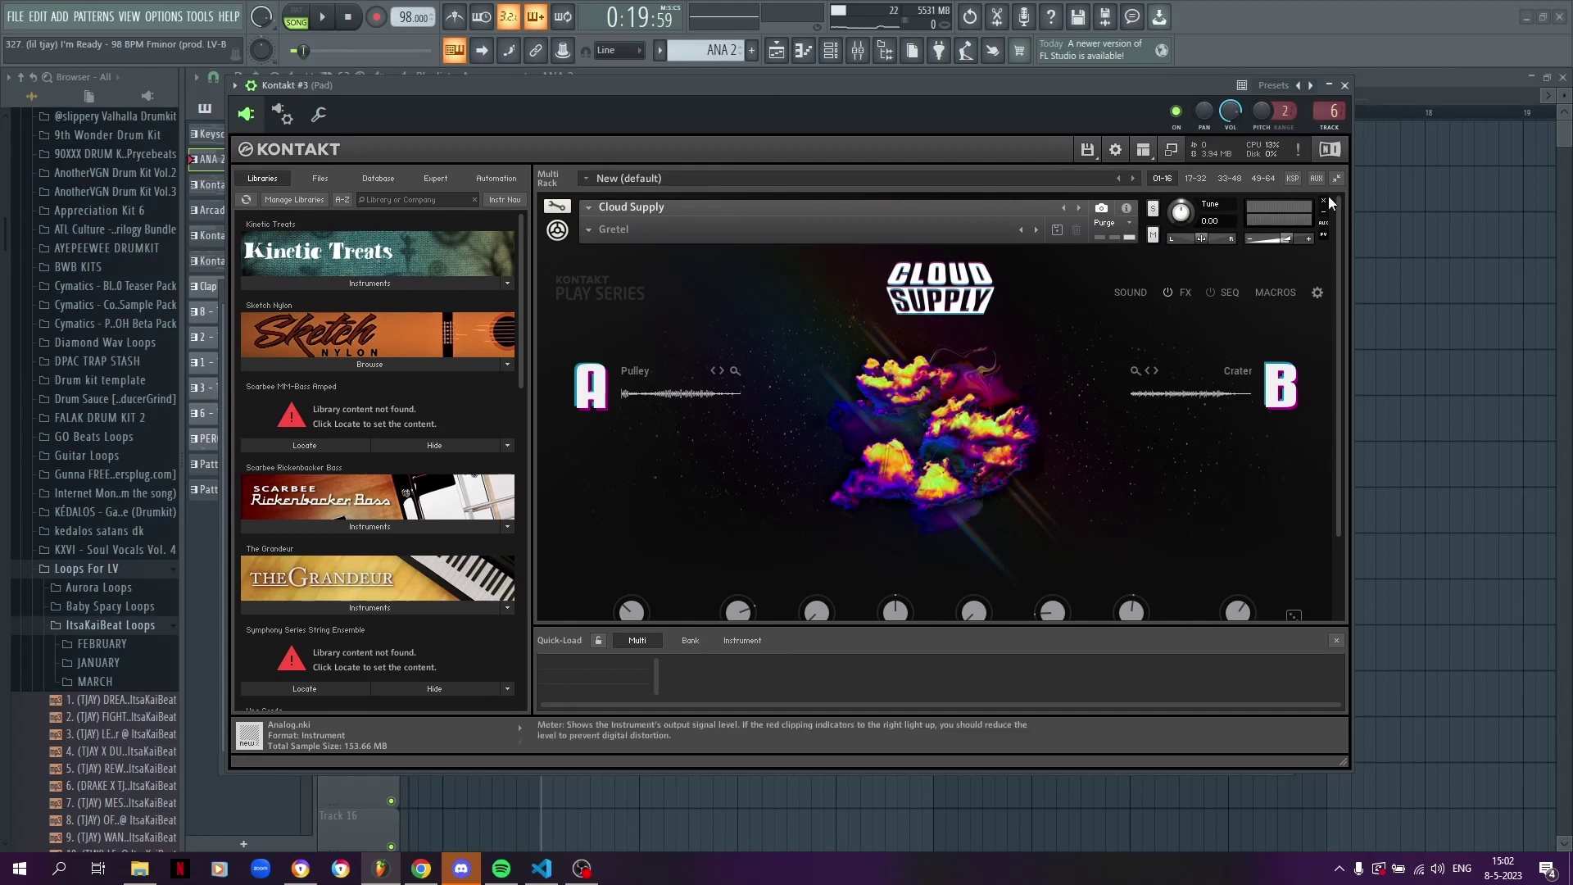
pyautogui.press('h')
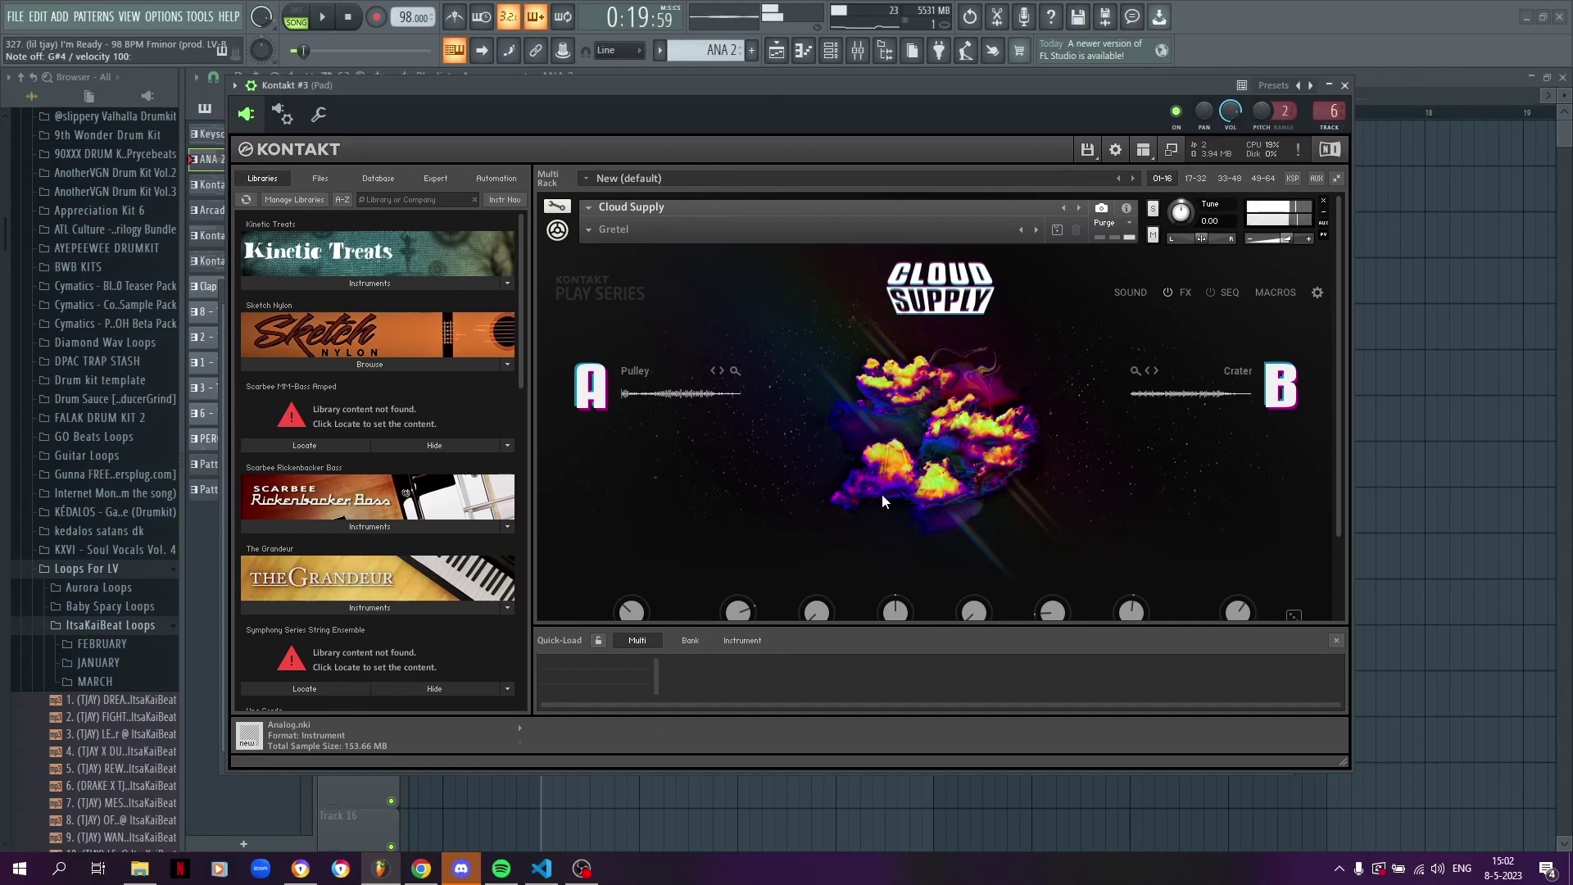
pyautogui.press('y')
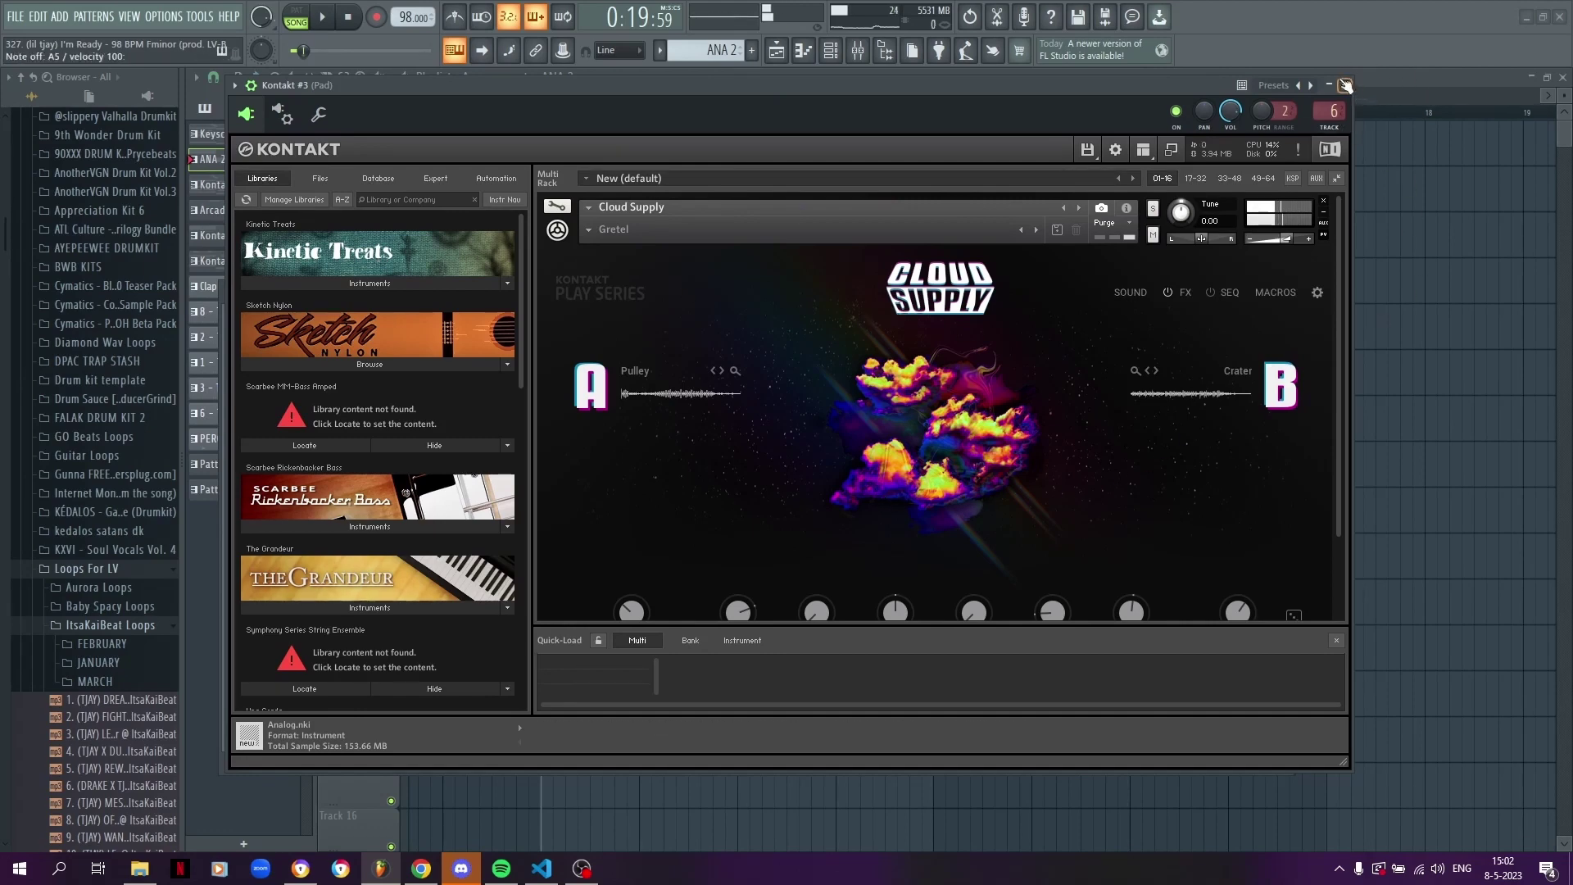
pyautogui.click(1344, 86)
# - Switch the piano roll to the Kontakt #3 channel and select the Kontakt #3 pattern to show its notes
pyautogui.click(803, 50)
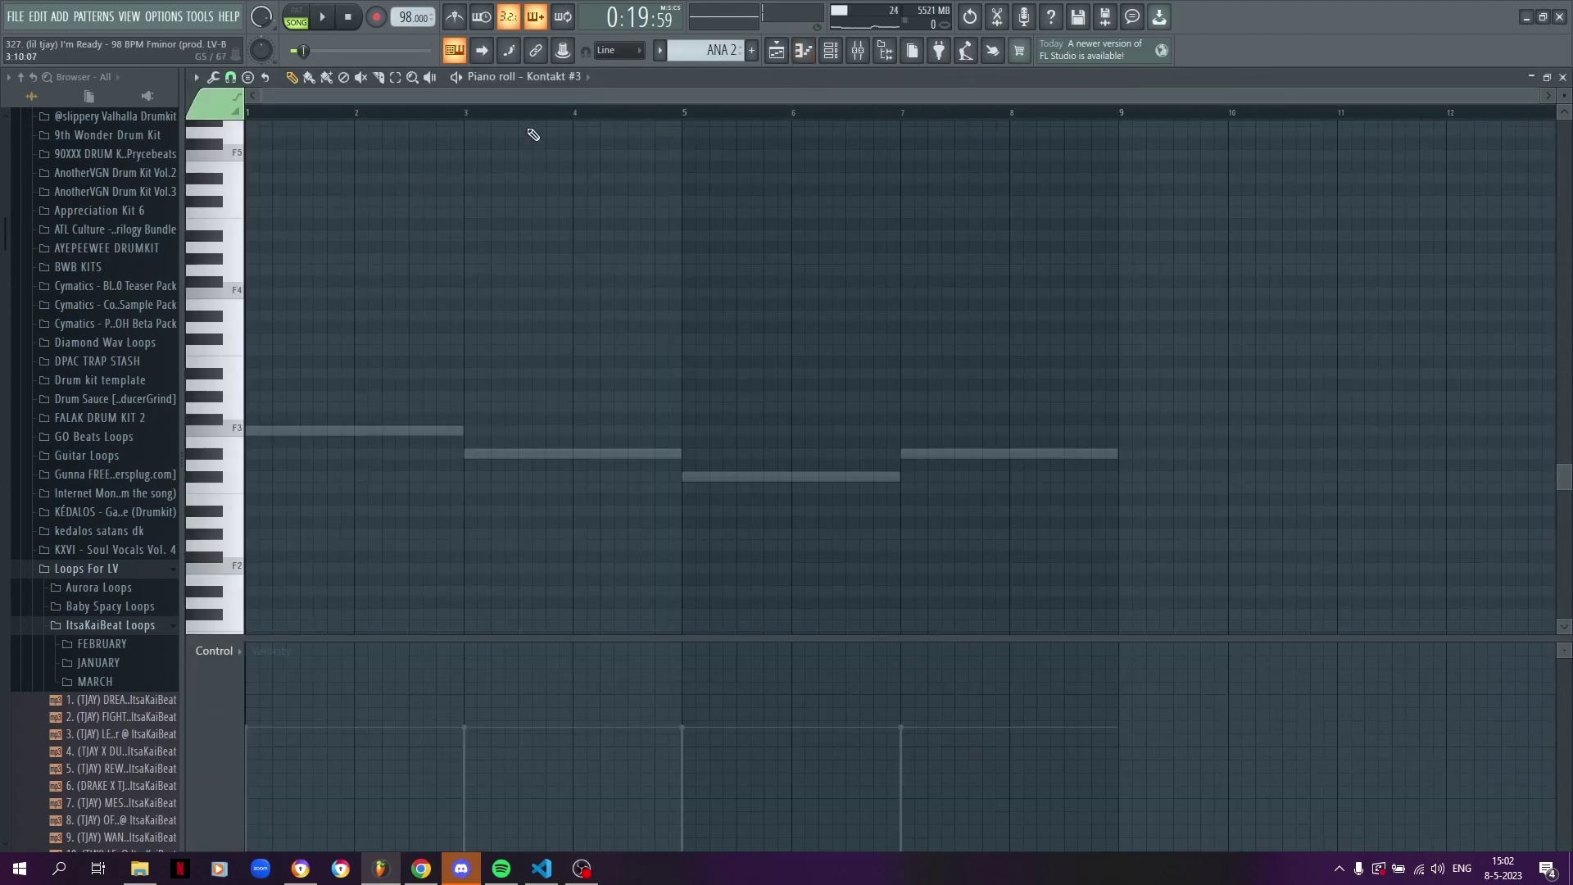
pyautogui.click(554, 77)
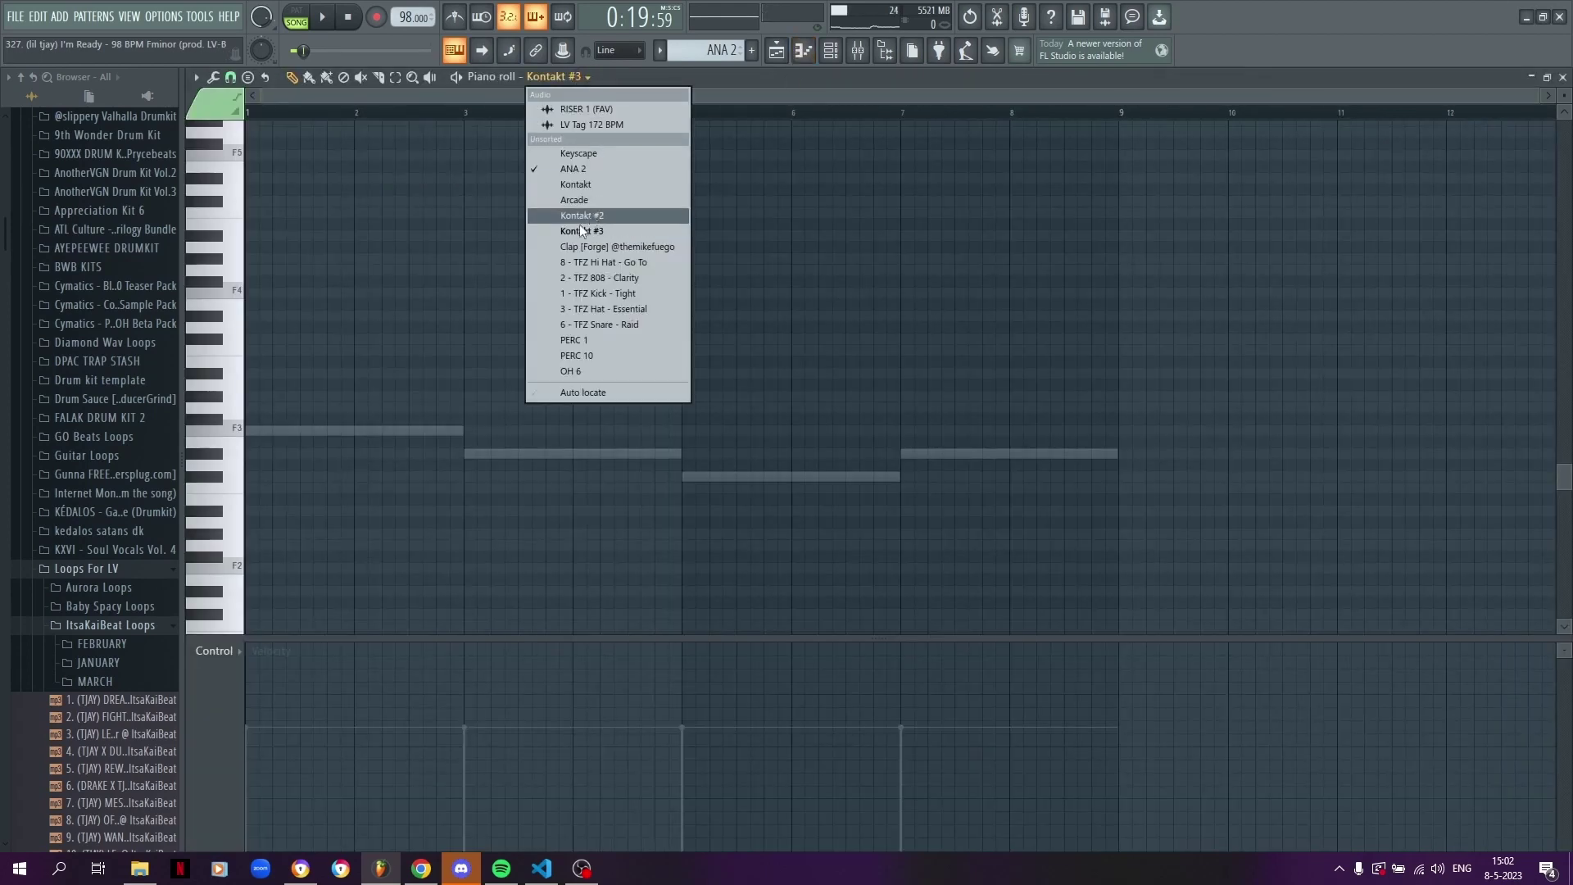
pyautogui.click(589, 168)
pyautogui.click(547, 76)
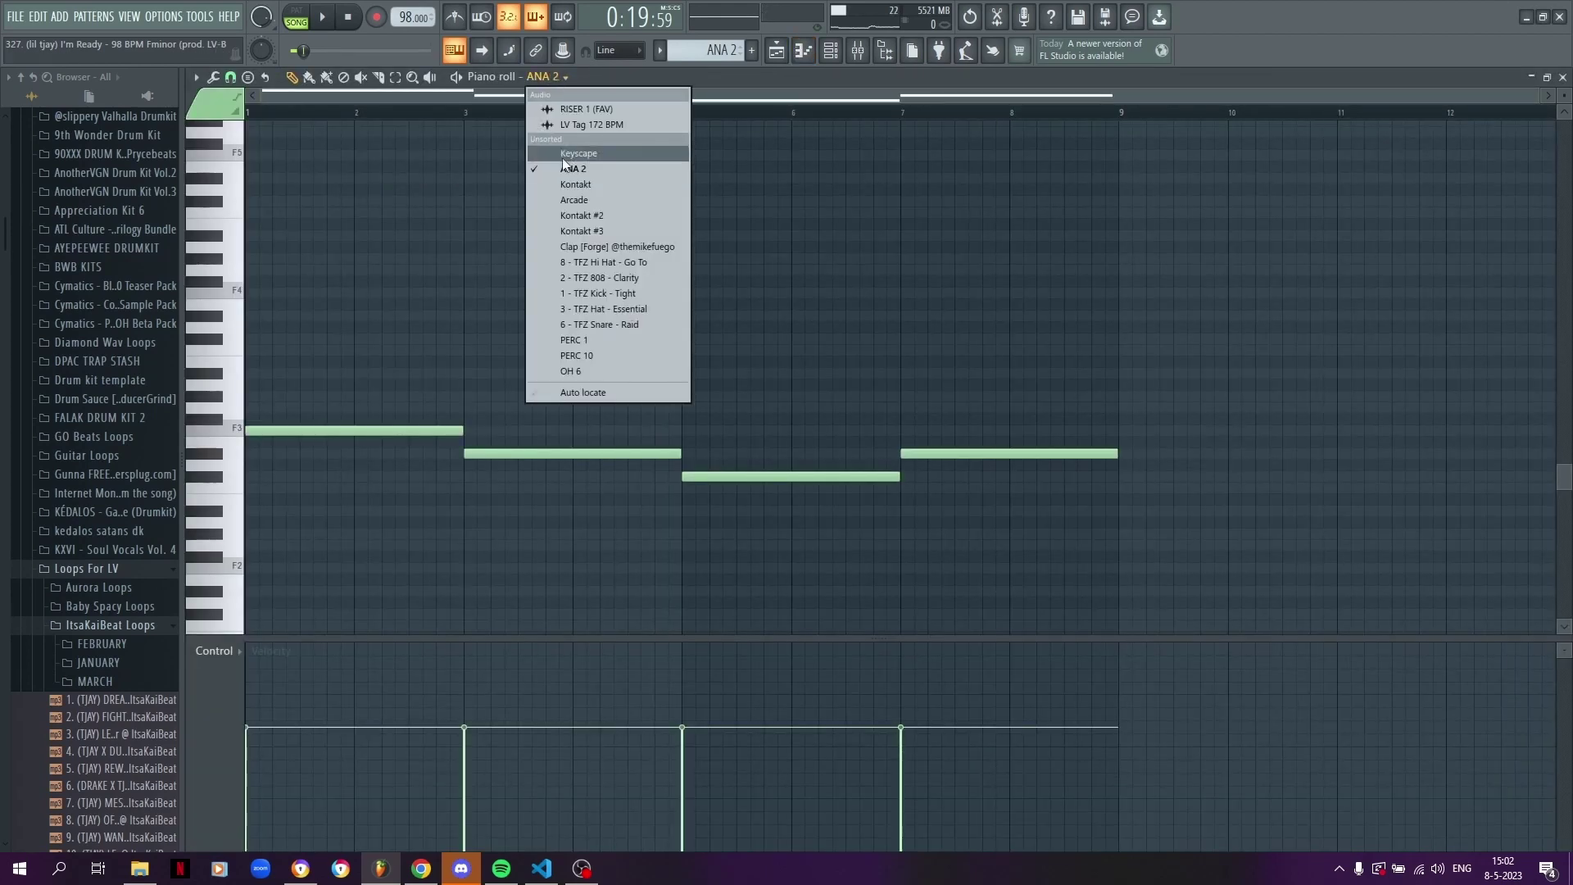
pyautogui.click(606, 233)
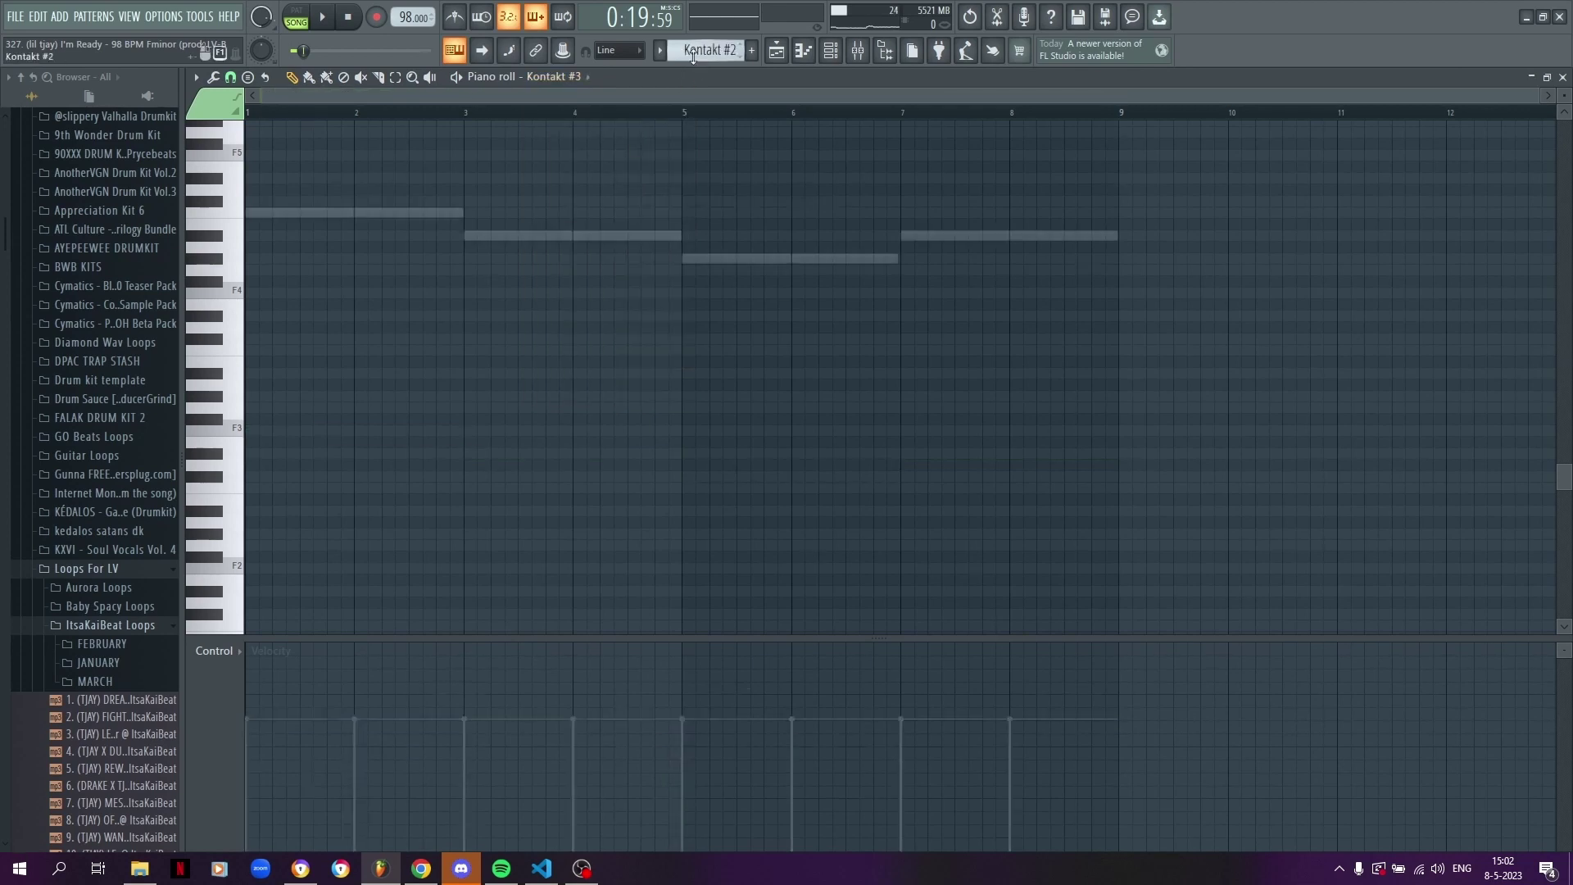
pyautogui.scroll(4, 668, 253)
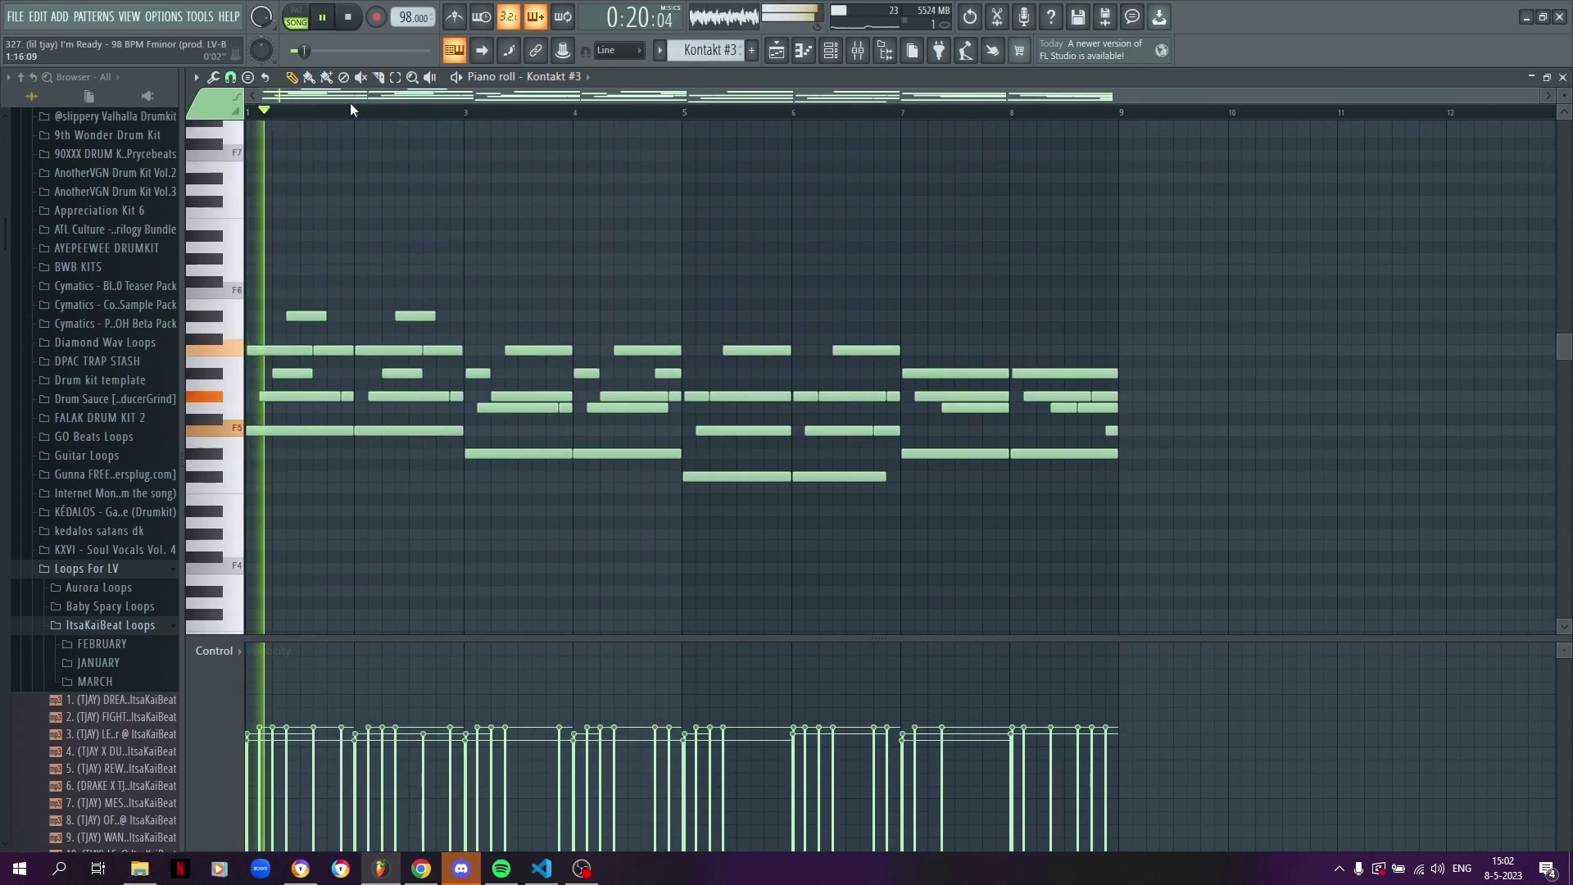
# - Switch playback to pattern mode and audition the Kontakt #3 pattern in the piano roll
pyautogui.scroll(2, 369, 92)
pyautogui.moveTo(369, 92); pyautogui.dragTo(194, 72)
pyautogui.press('l')
pyautogui.press('space')
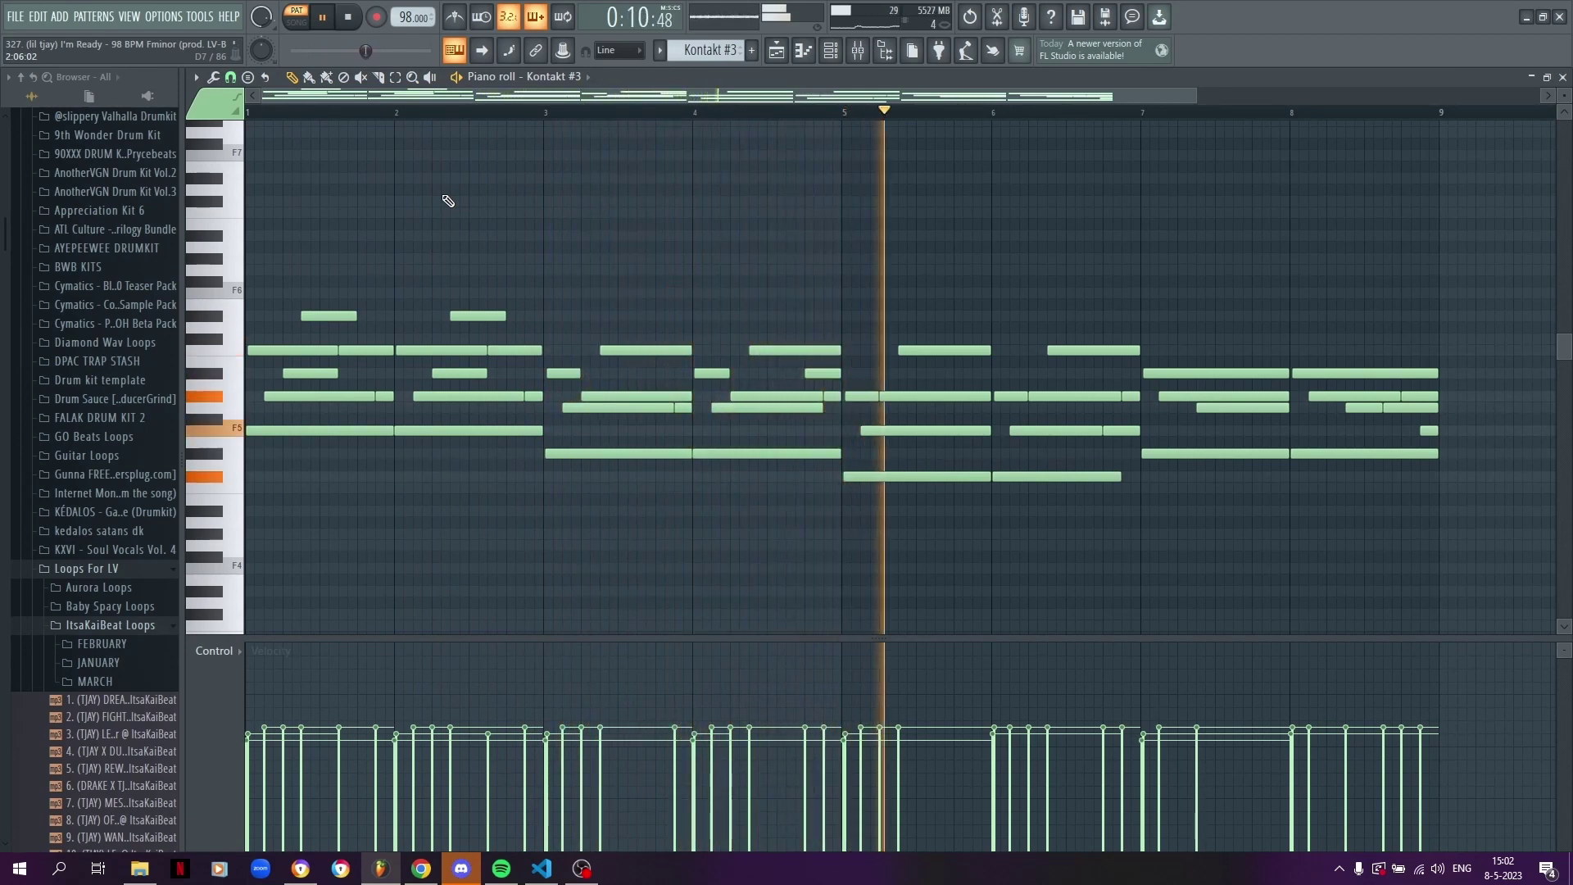
pyautogui.press('space')
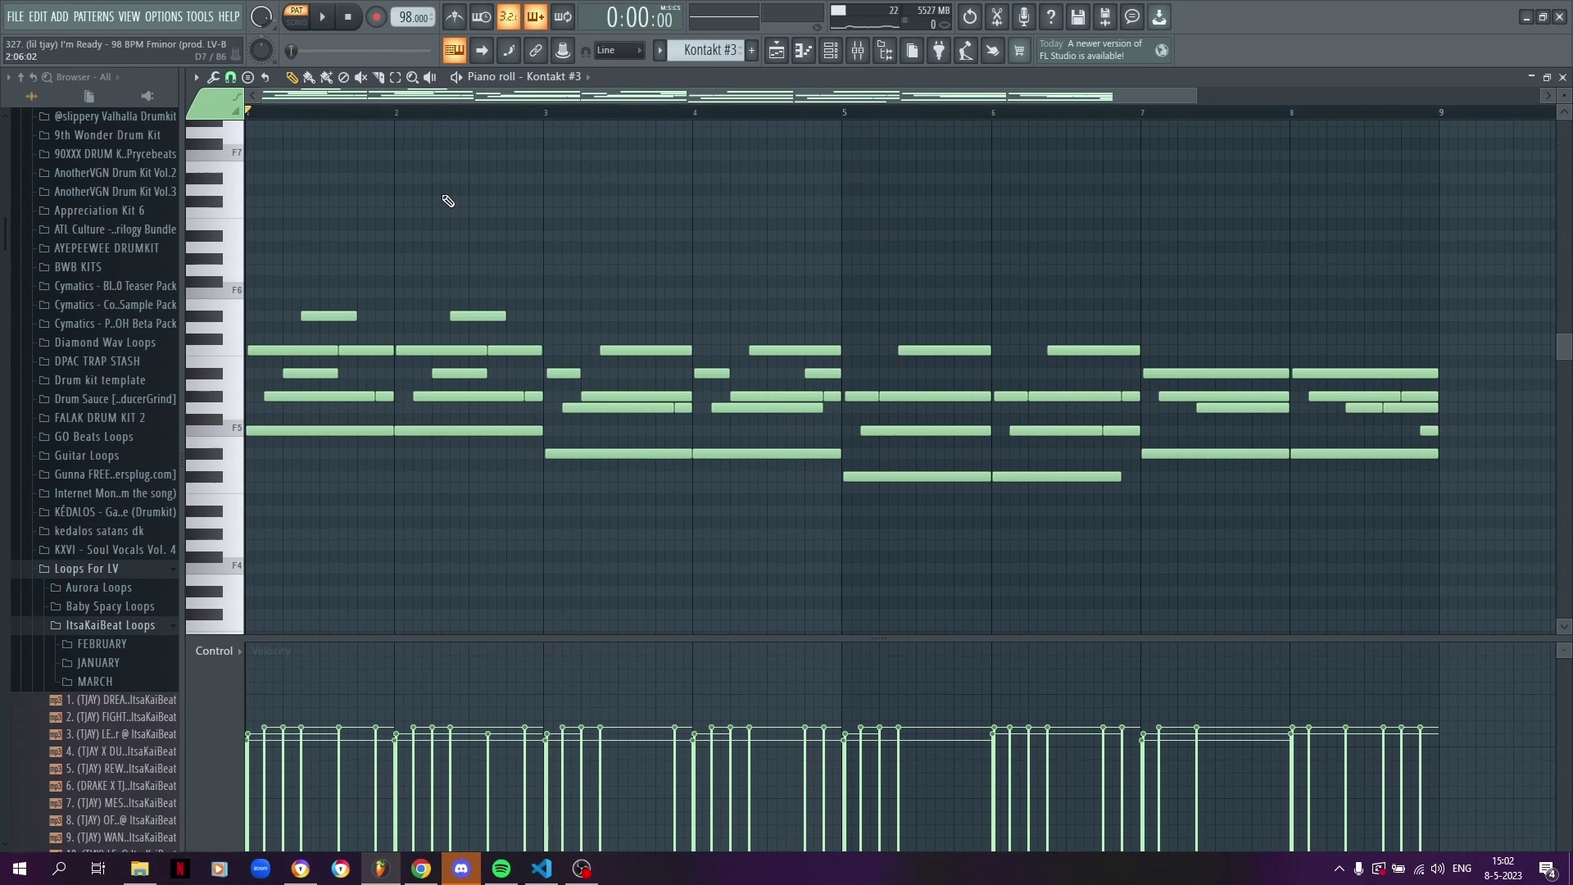
# - Select the Pad track on mixer insert 6, open its EffectRack to examine Crystallizer and EchoBoy, and close it
pyautogui.click(776, 50)
pyautogui.click(858, 50)
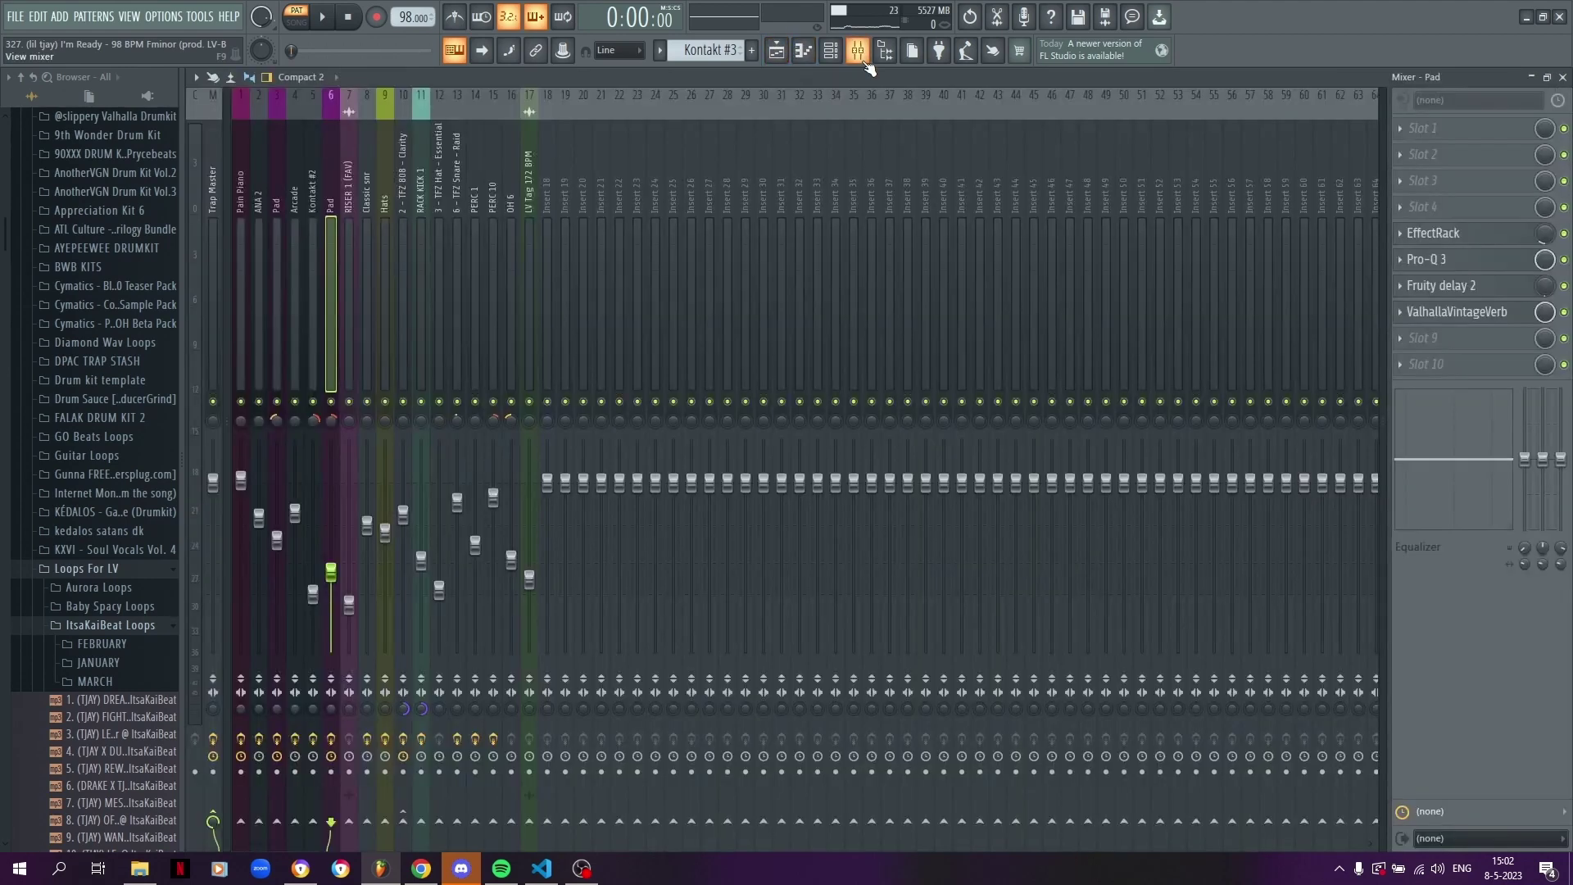
pyautogui.click(316, 263)
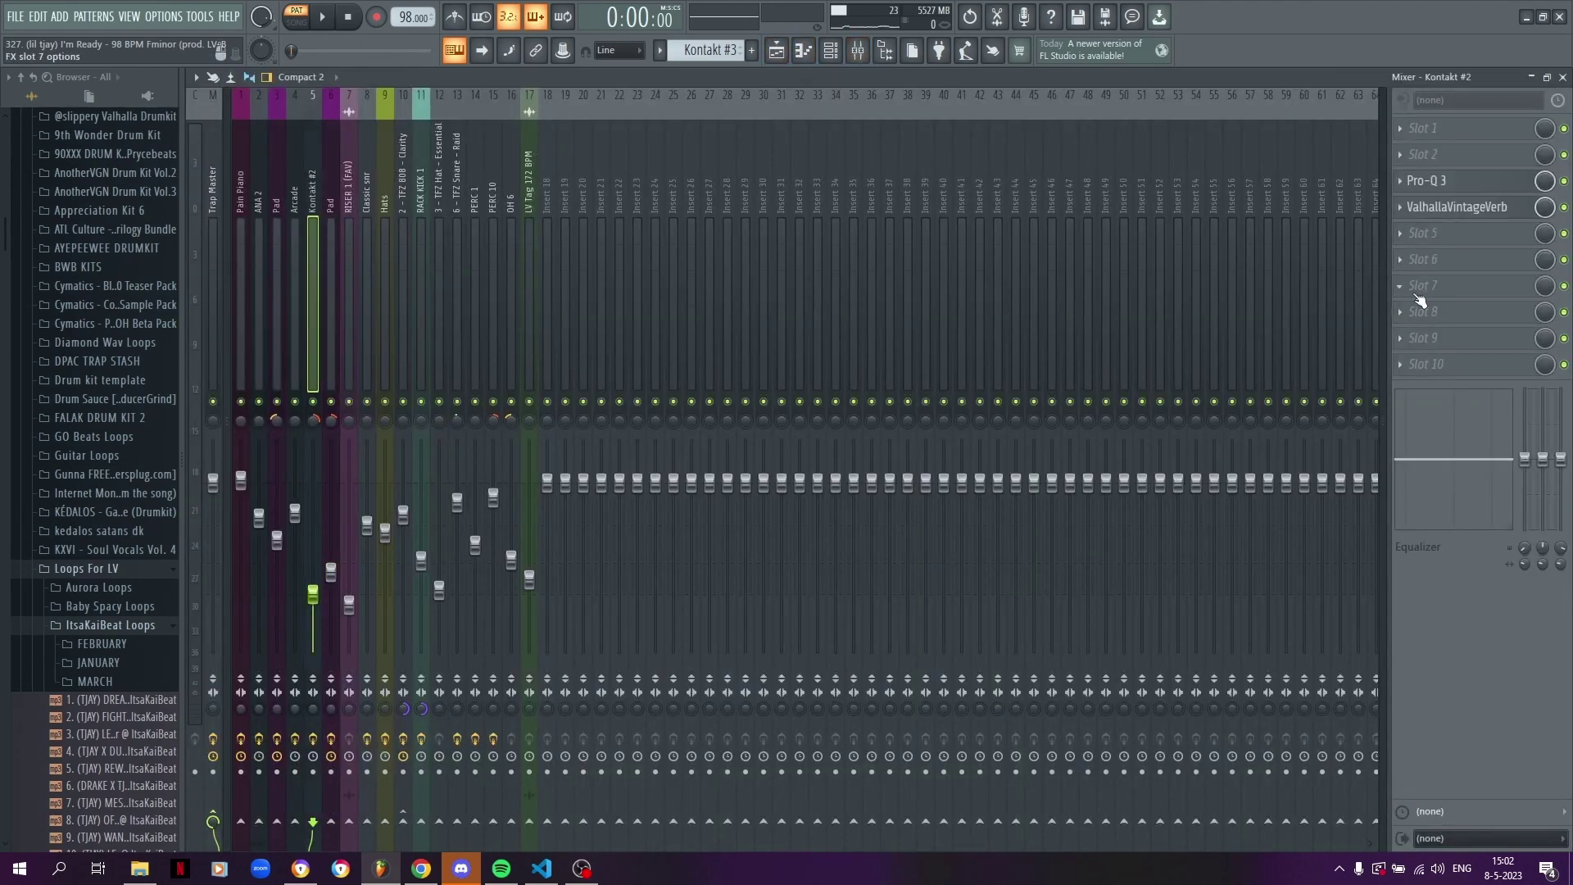
pyautogui.press('space')
pyautogui.press('space')
pyautogui.click(330, 287)
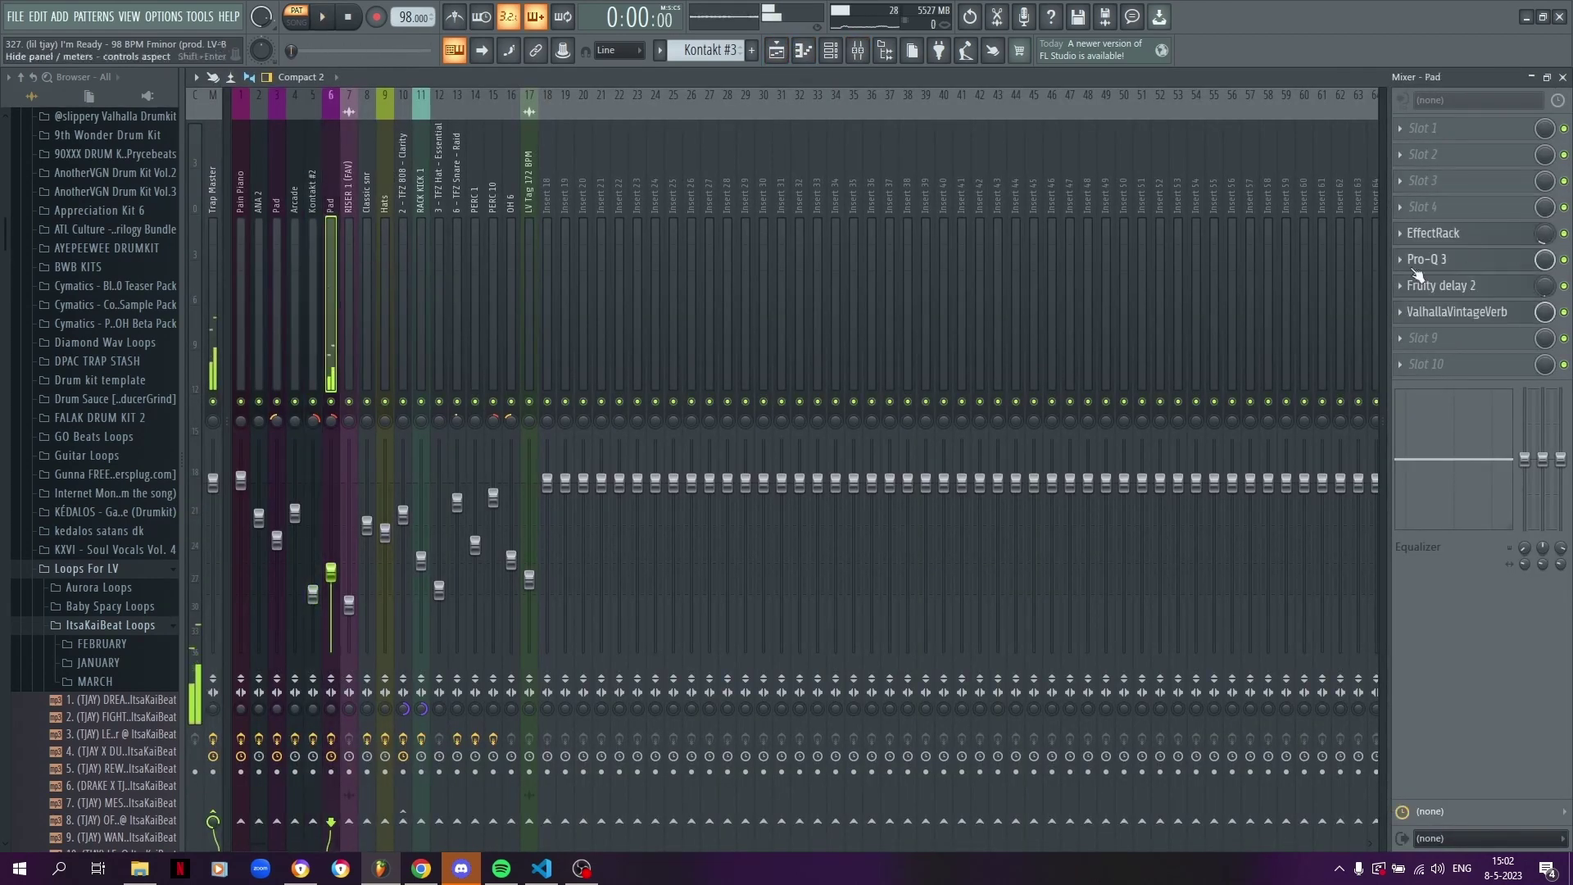
pyautogui.click(1468, 241)
pyautogui.moveTo(787, 90); pyautogui.dragTo(679, 75)
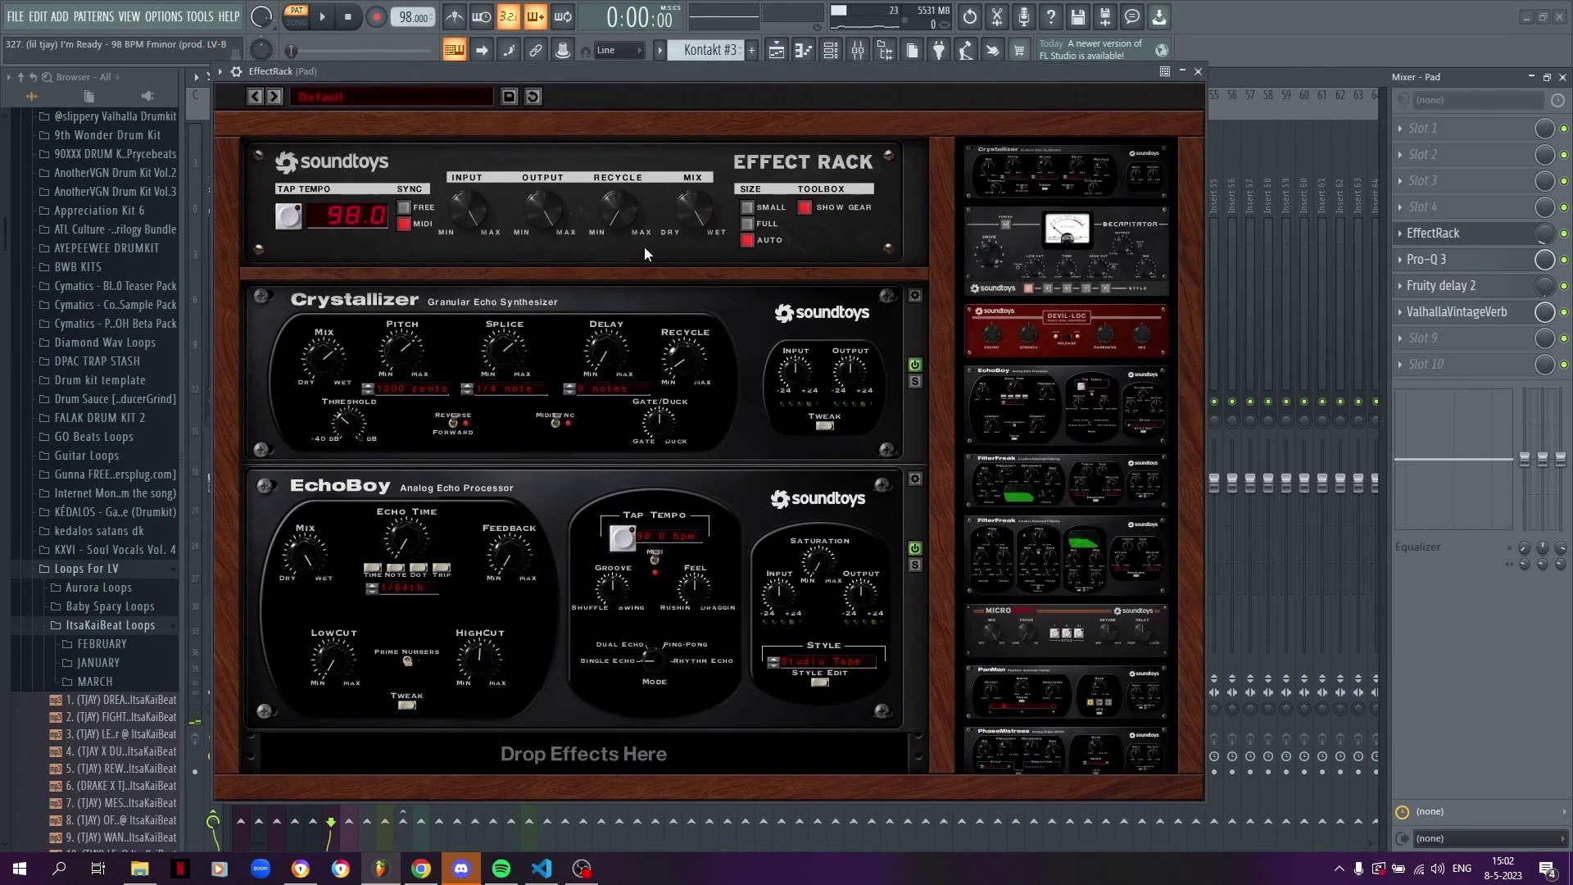
pyautogui.click(1199, 72)
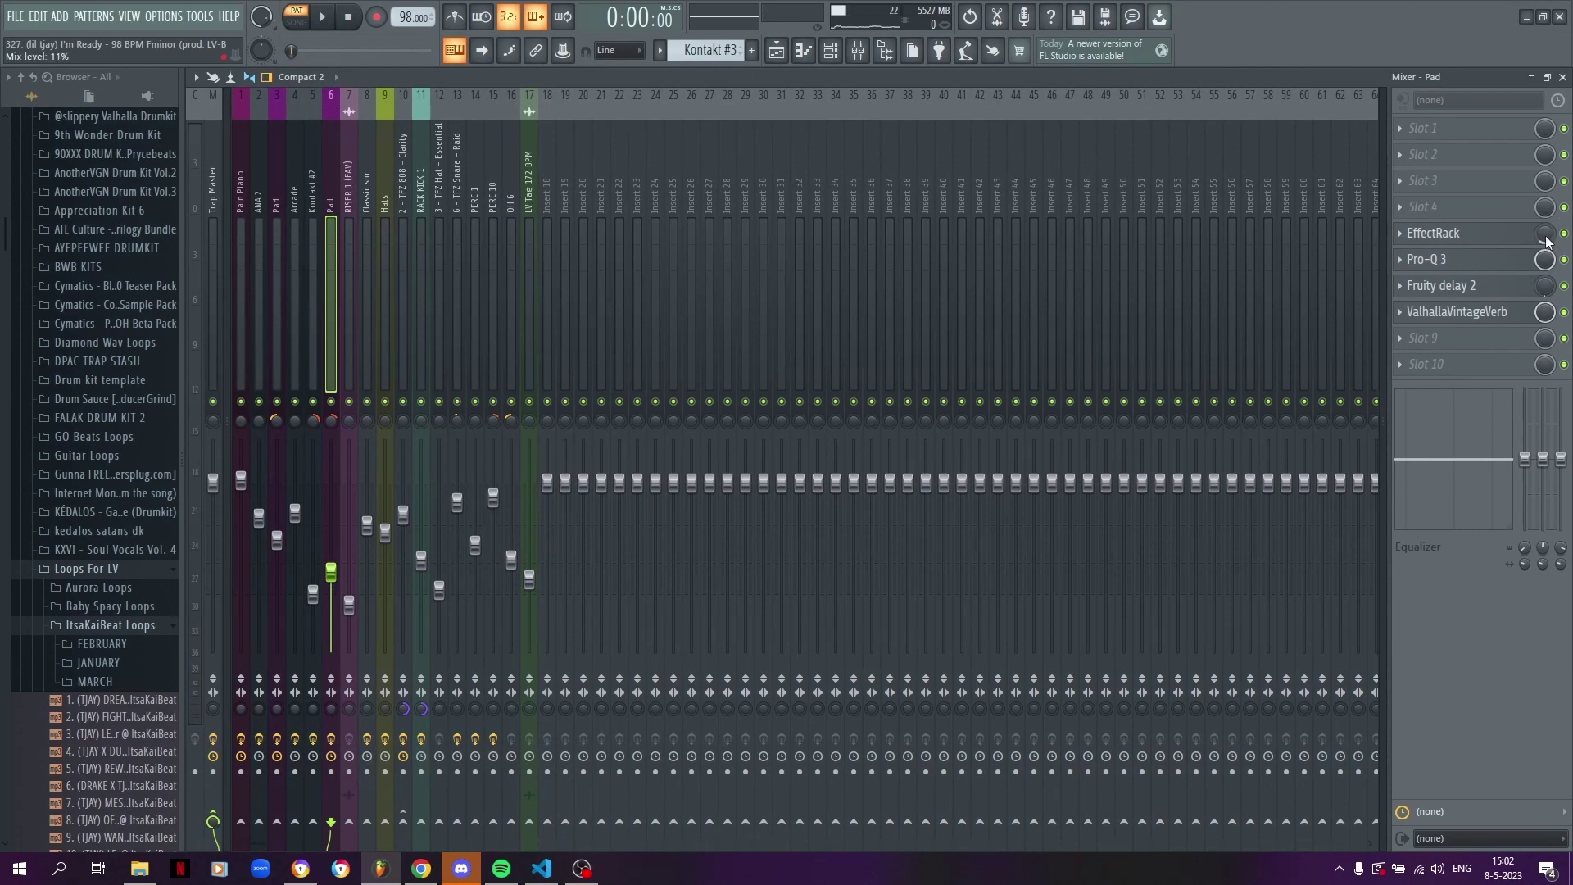
# - Check the Pro-Q 3 curve and the Fruity delay 2 settings on the Pad mixer track, closing each plugin
pyautogui.click(1458, 259)
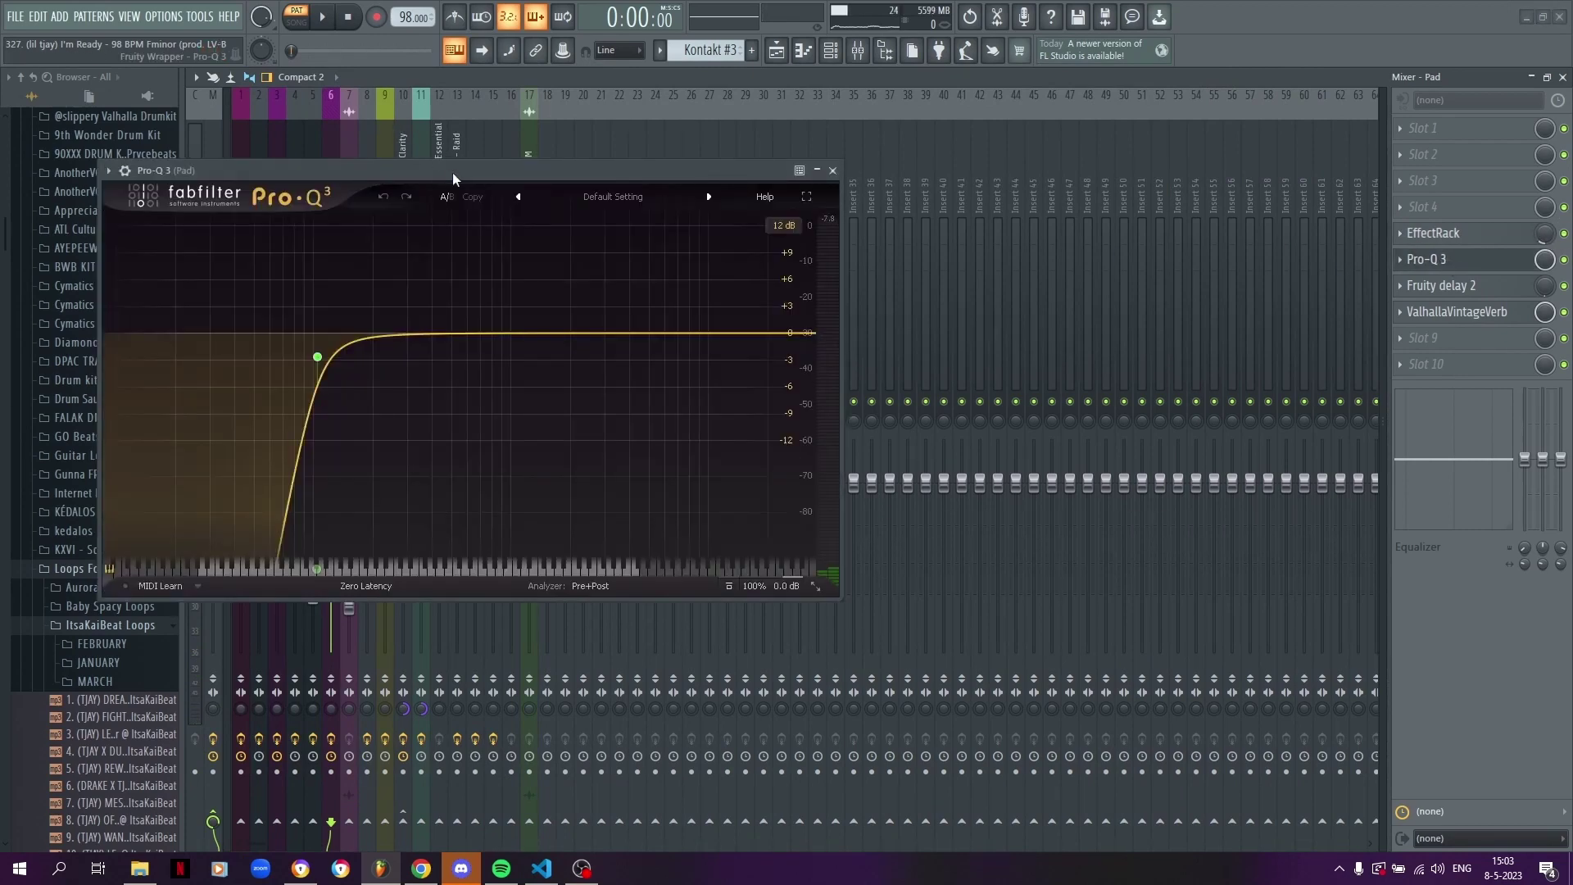
pyautogui.moveTo(453, 172); pyautogui.dragTo(627, 172)
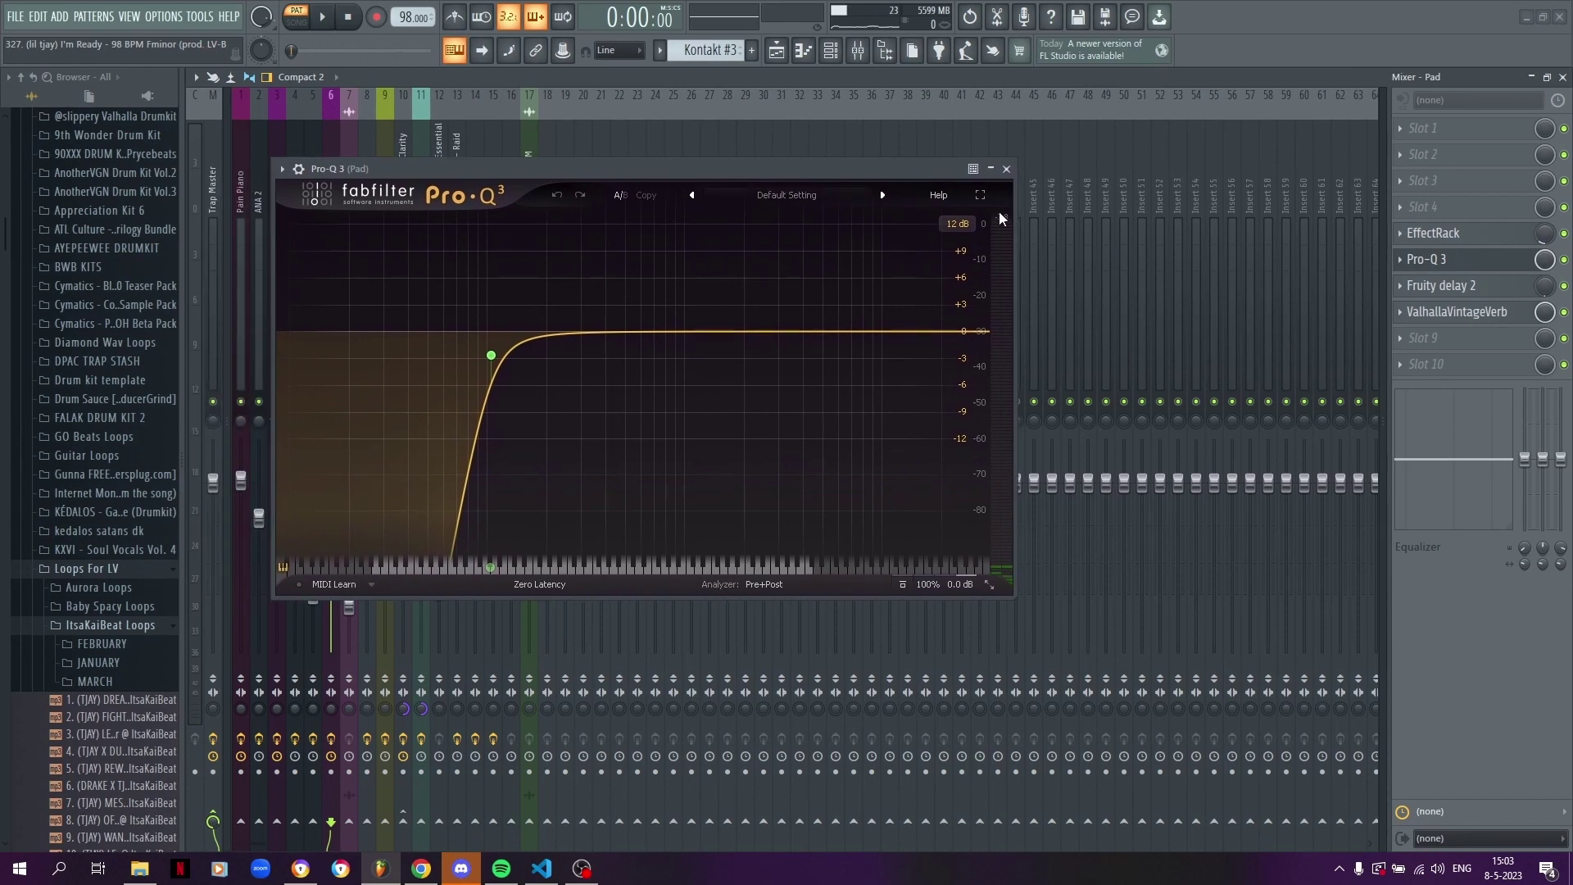
pyautogui.click(1007, 169)
pyautogui.click(1443, 288)
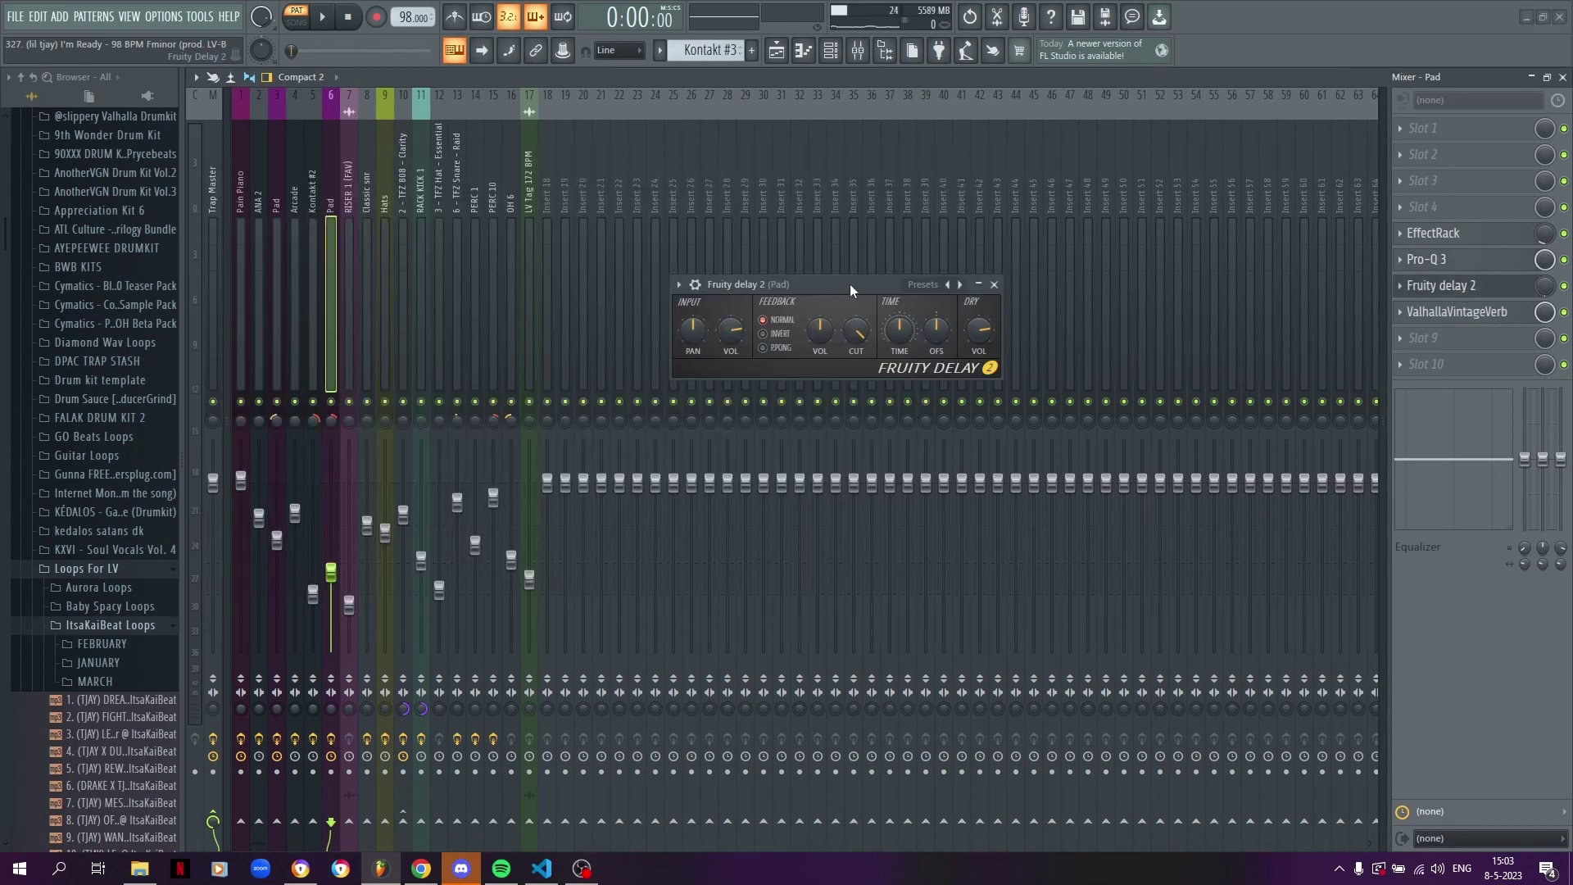
pyautogui.moveTo(849, 284); pyautogui.dragTo(776, 247)
pyautogui.click(922, 248)
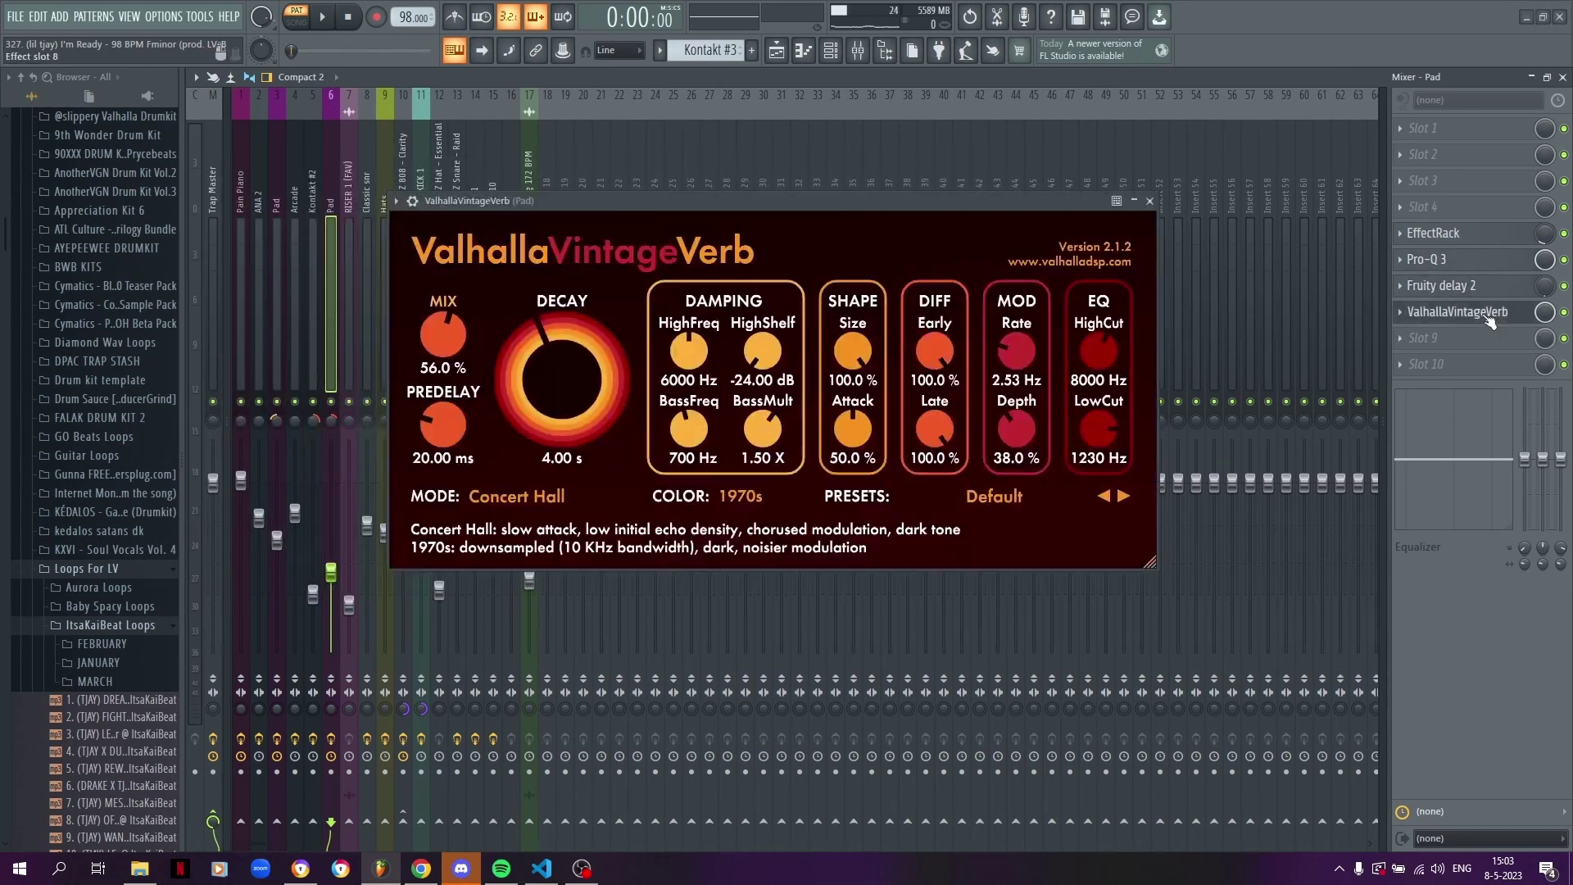
# - Examine the ValhallaVintageVerb settings on the Pad mixer track and close the plugin
pyautogui.click(1456, 311)
pyautogui.moveTo(737, 205); pyautogui.dragTo(763, 206)
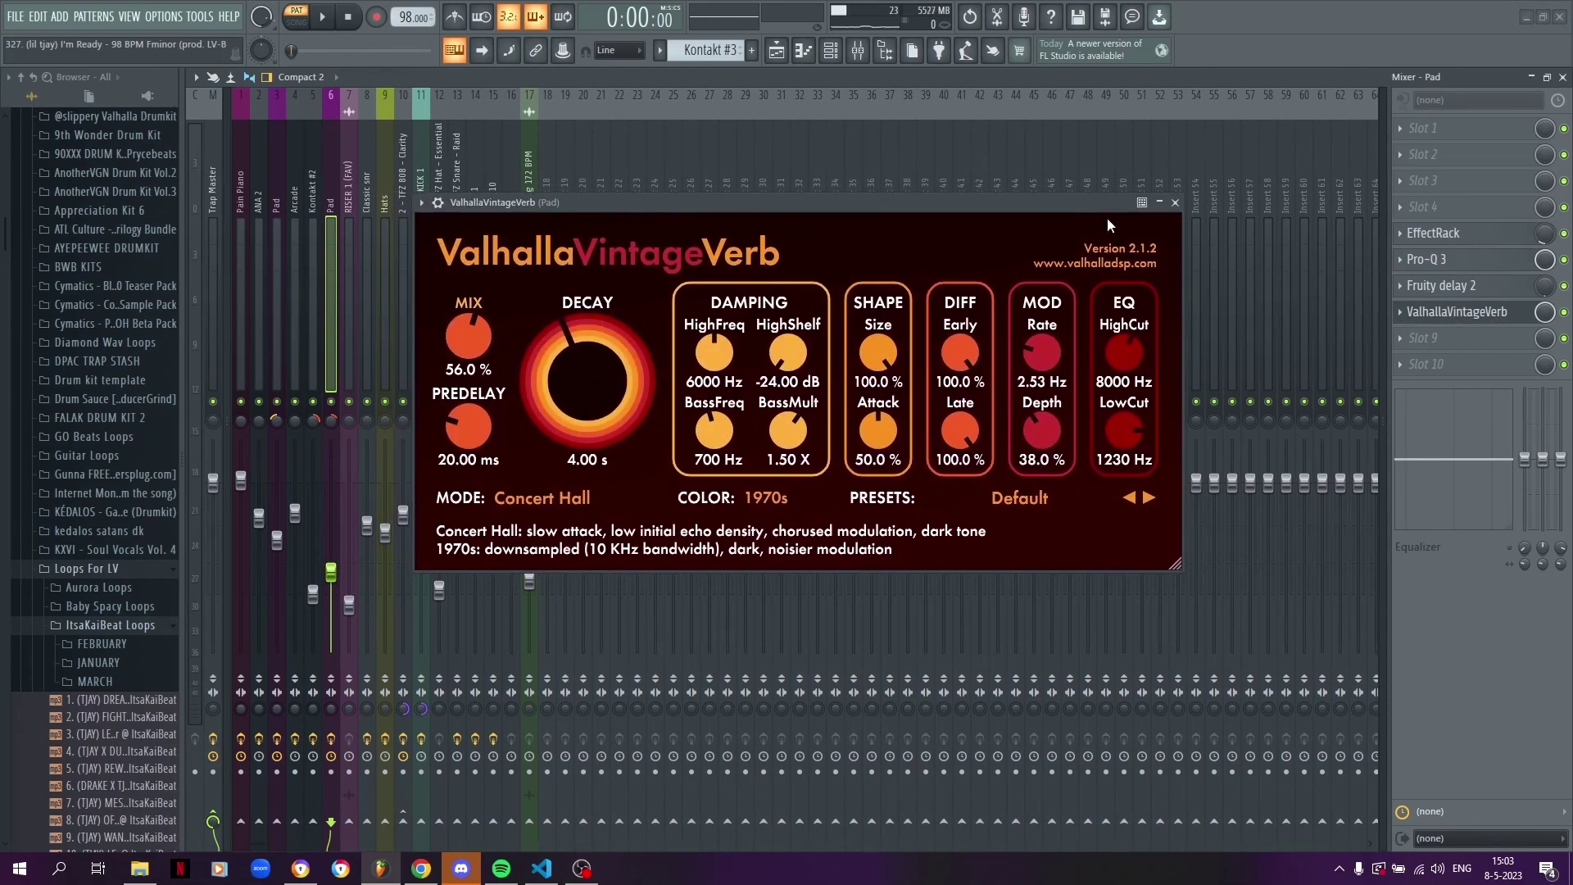
pyautogui.click(1174, 202)
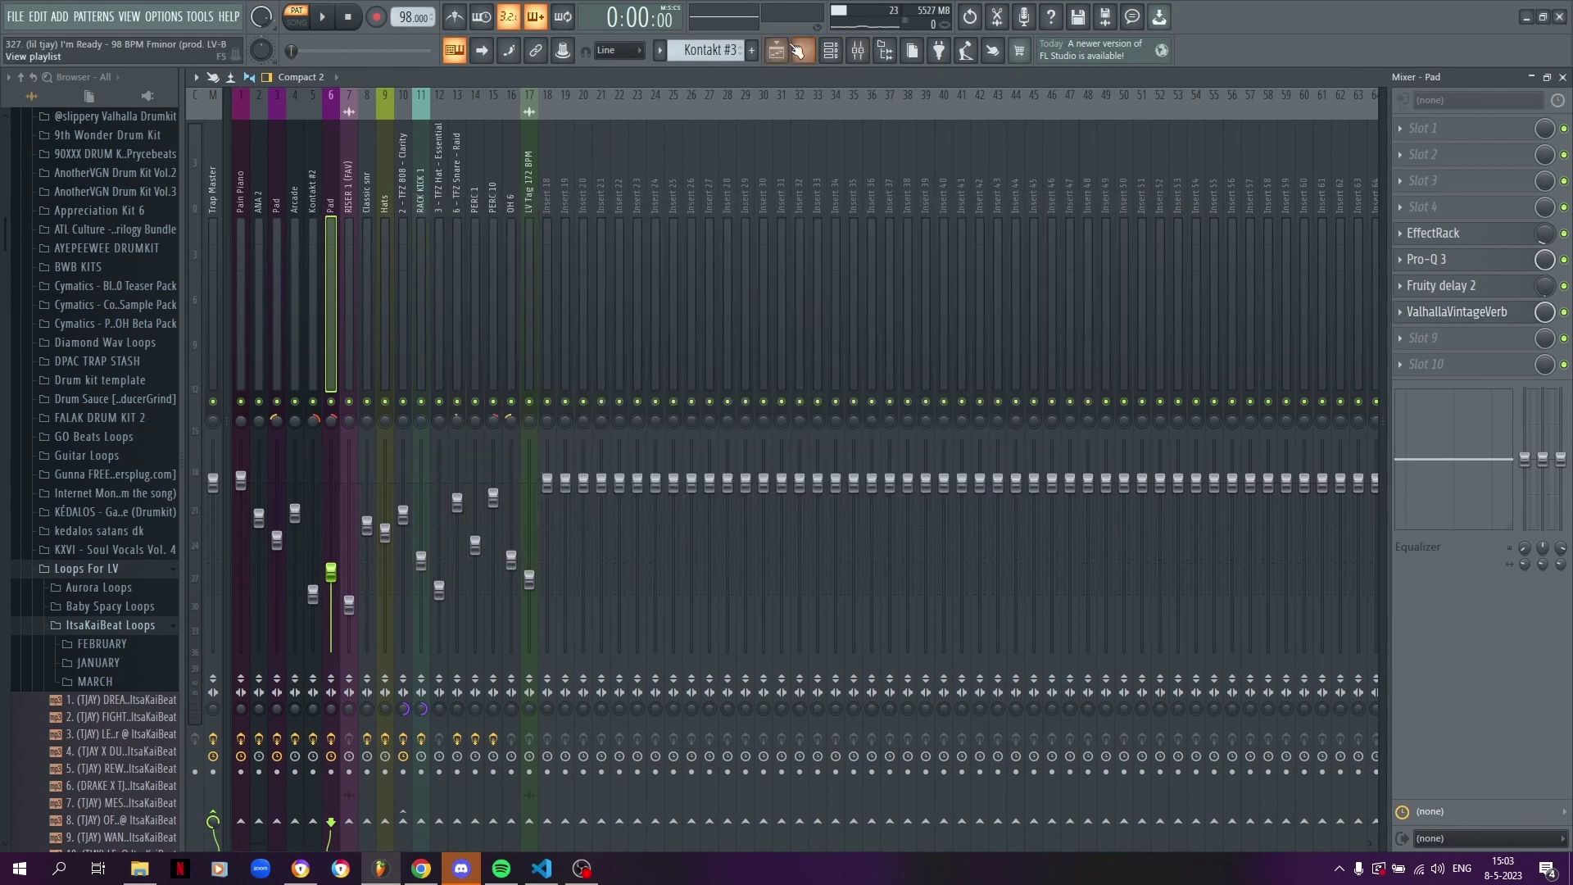
# - Return to the playlist, solo Track 7 to audition the RISER 1 (FAV) clip from midway through bar 8, and unsolo it
pyautogui.press('F5')
pyautogui.moveTo(551, 95); pyautogui.dragTo(357, 474)
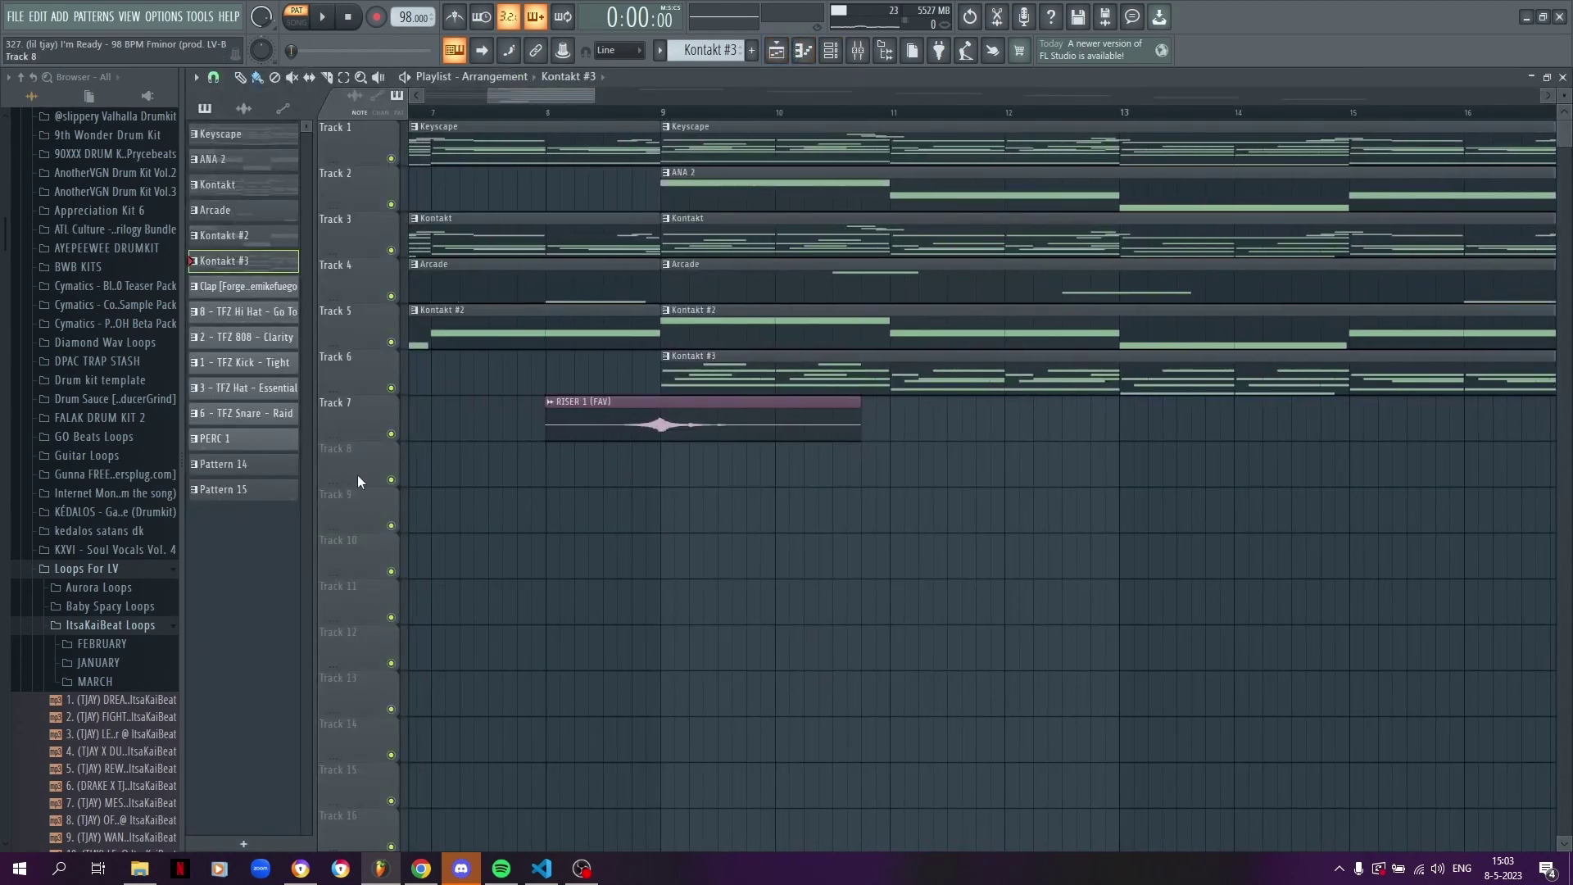
pyautogui.rightClick(391, 435)
pyautogui.click(605, 112)
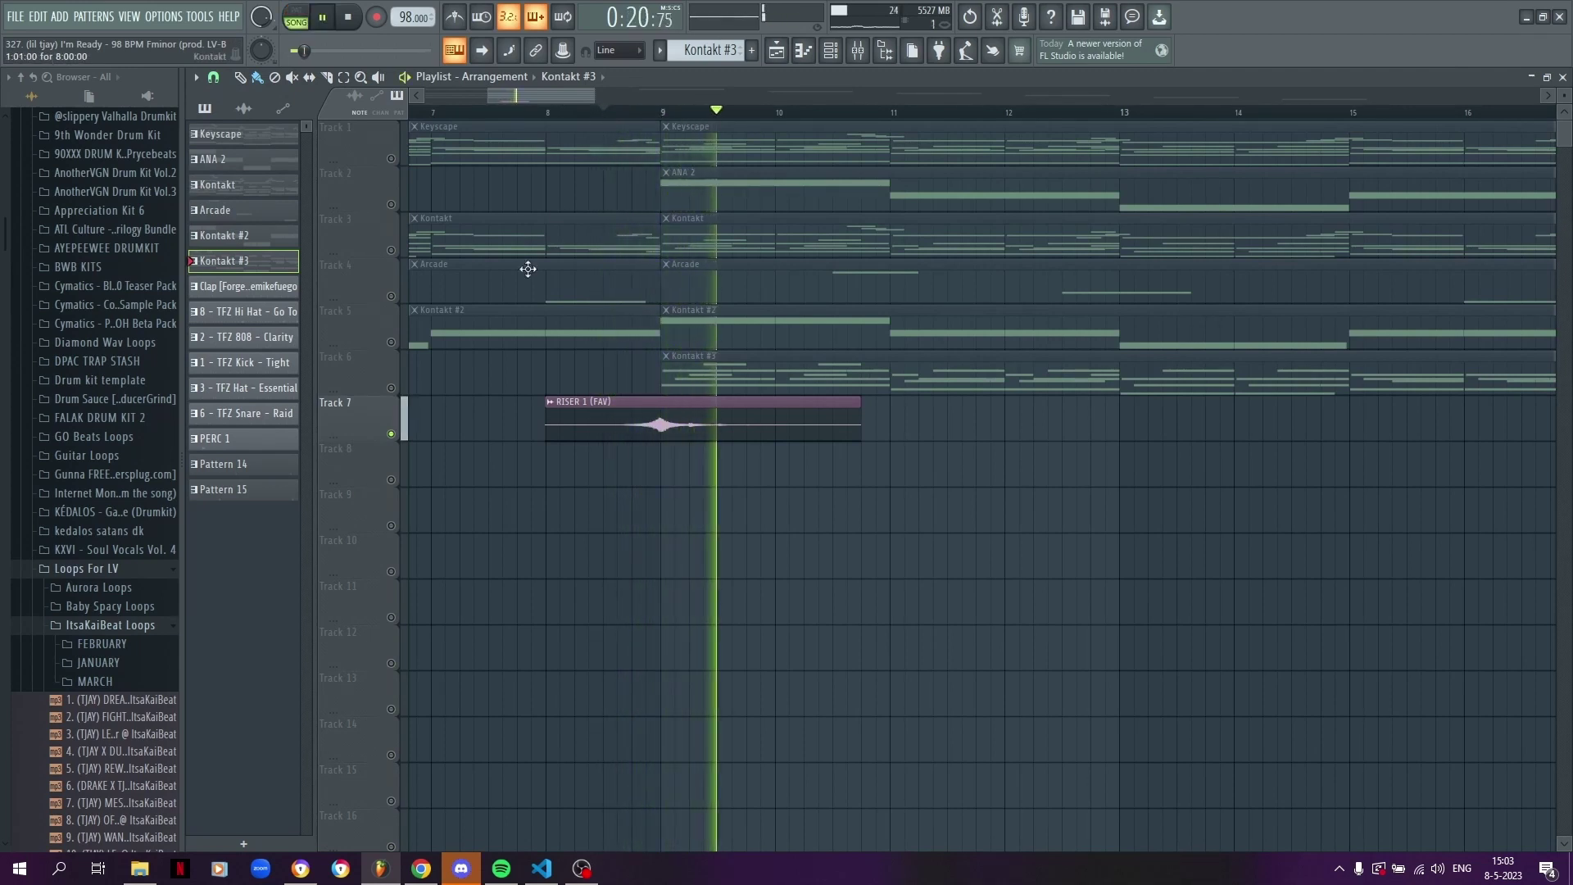
pyautogui.press('space')
pyautogui.rightClick(392, 434)
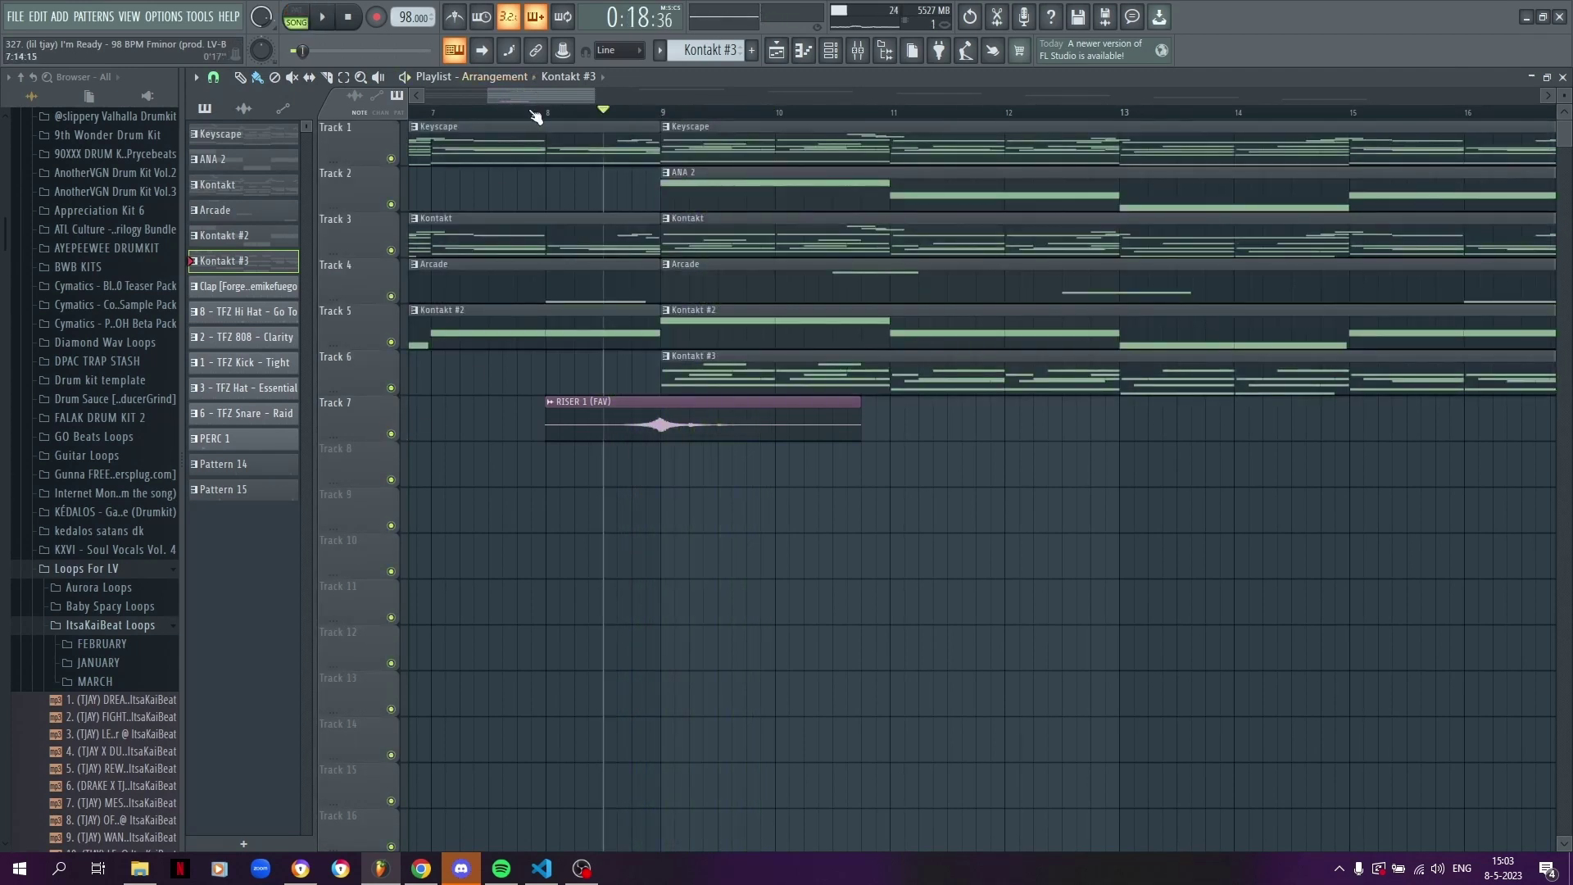
# - Delete the separate duplicate clips from bar 21 onward on Tracks 1 to 6 of the playlist
pyautogui.scroll(-3, 535, 116)
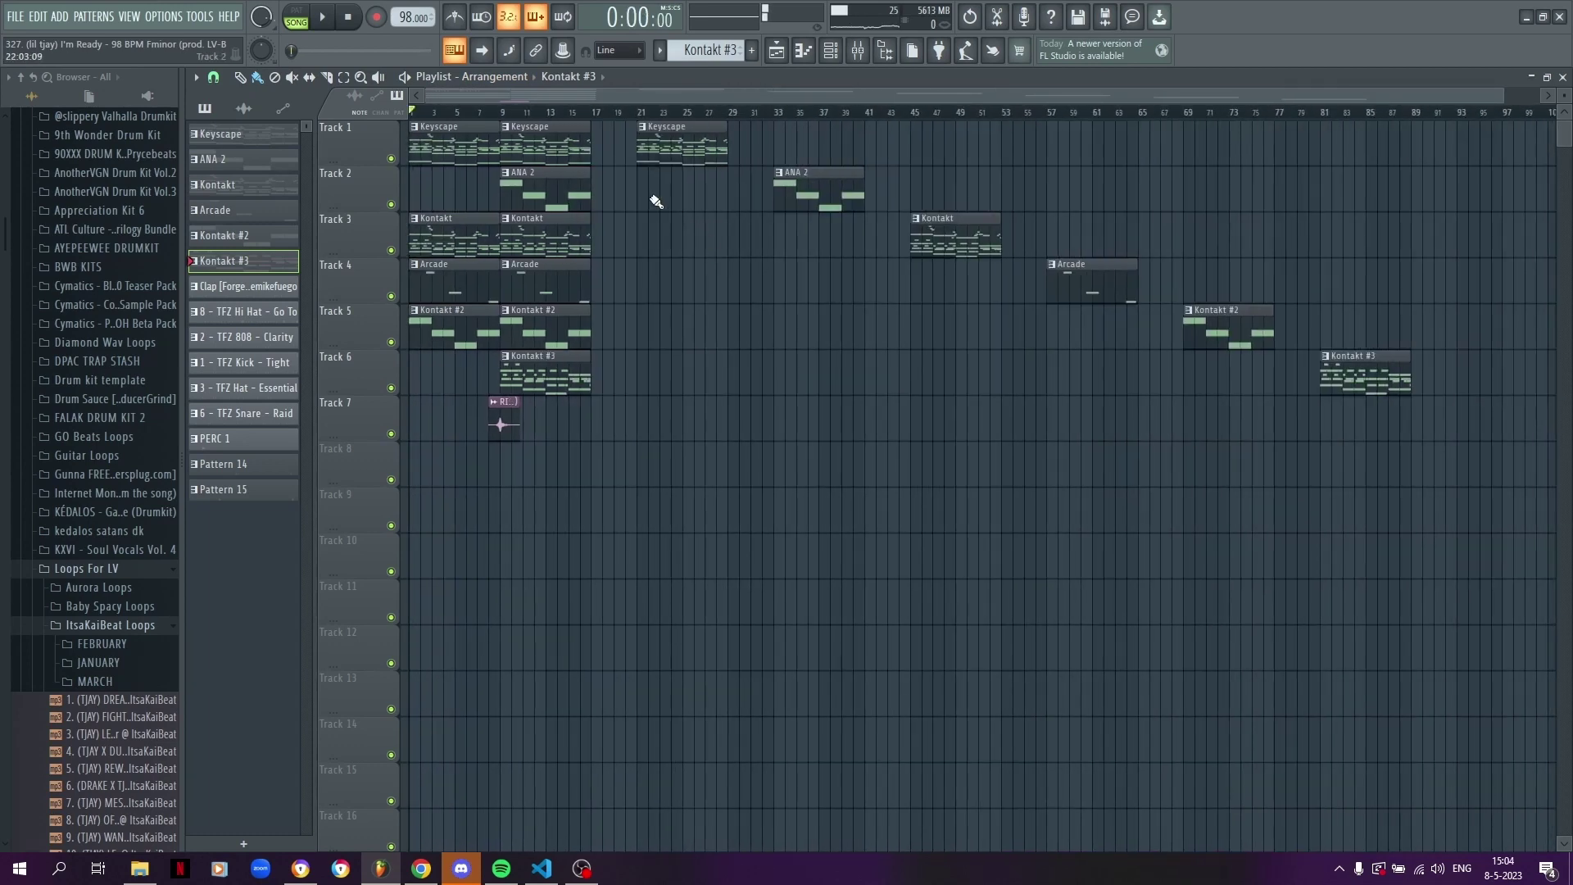
pyautogui.moveTo(622, 122); pyautogui.dragTo(1516, 508)
pyautogui.press('Delete')
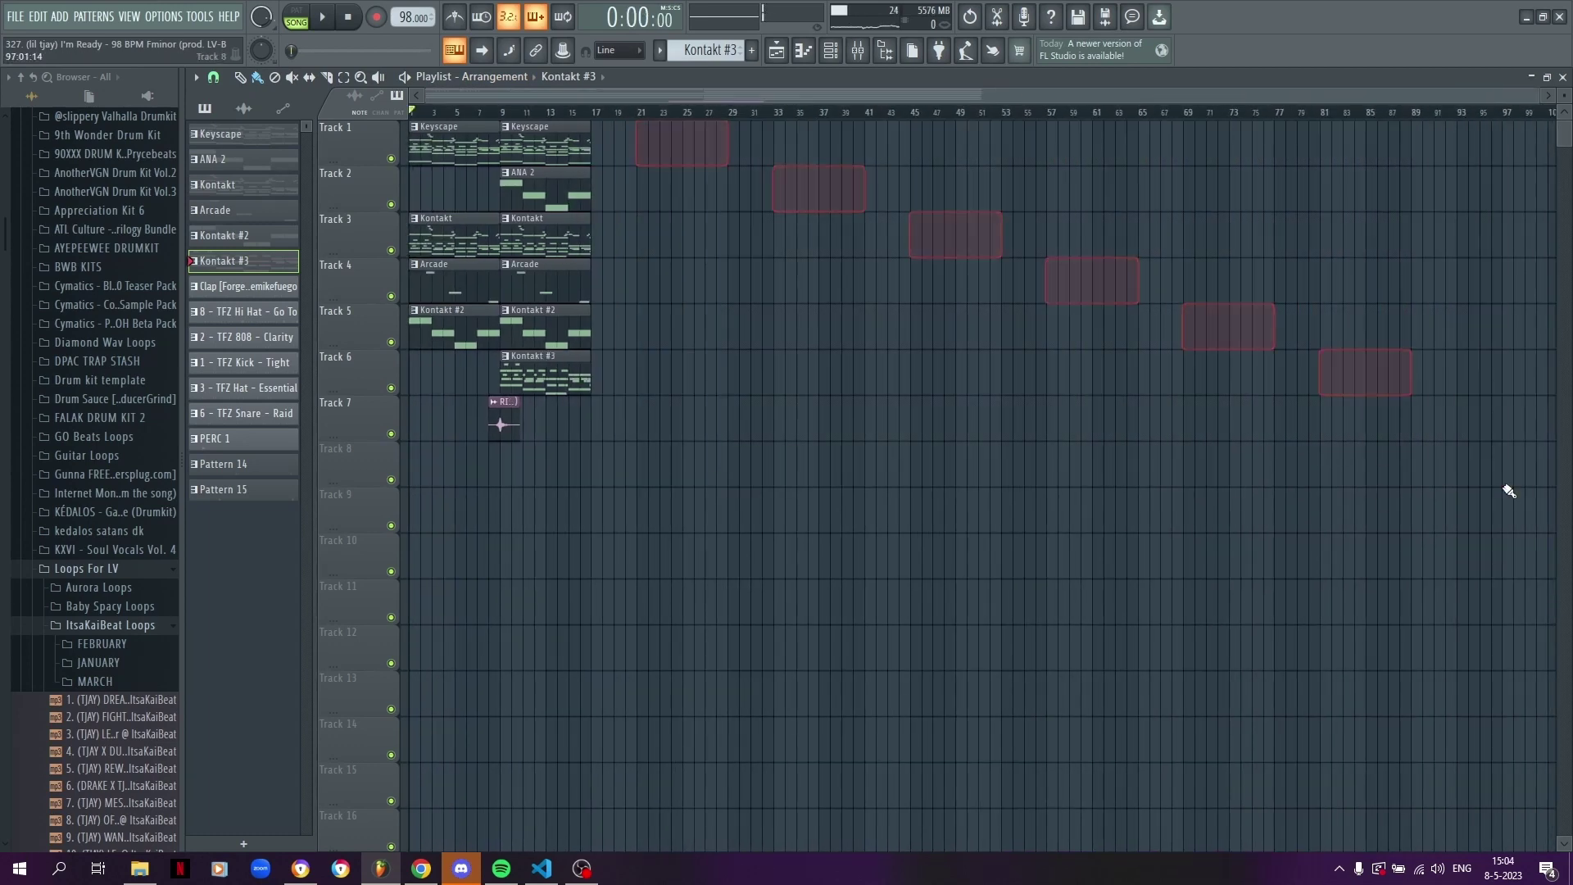
pyautogui.moveTo(577, 97); pyautogui.dragTo(496, 97)
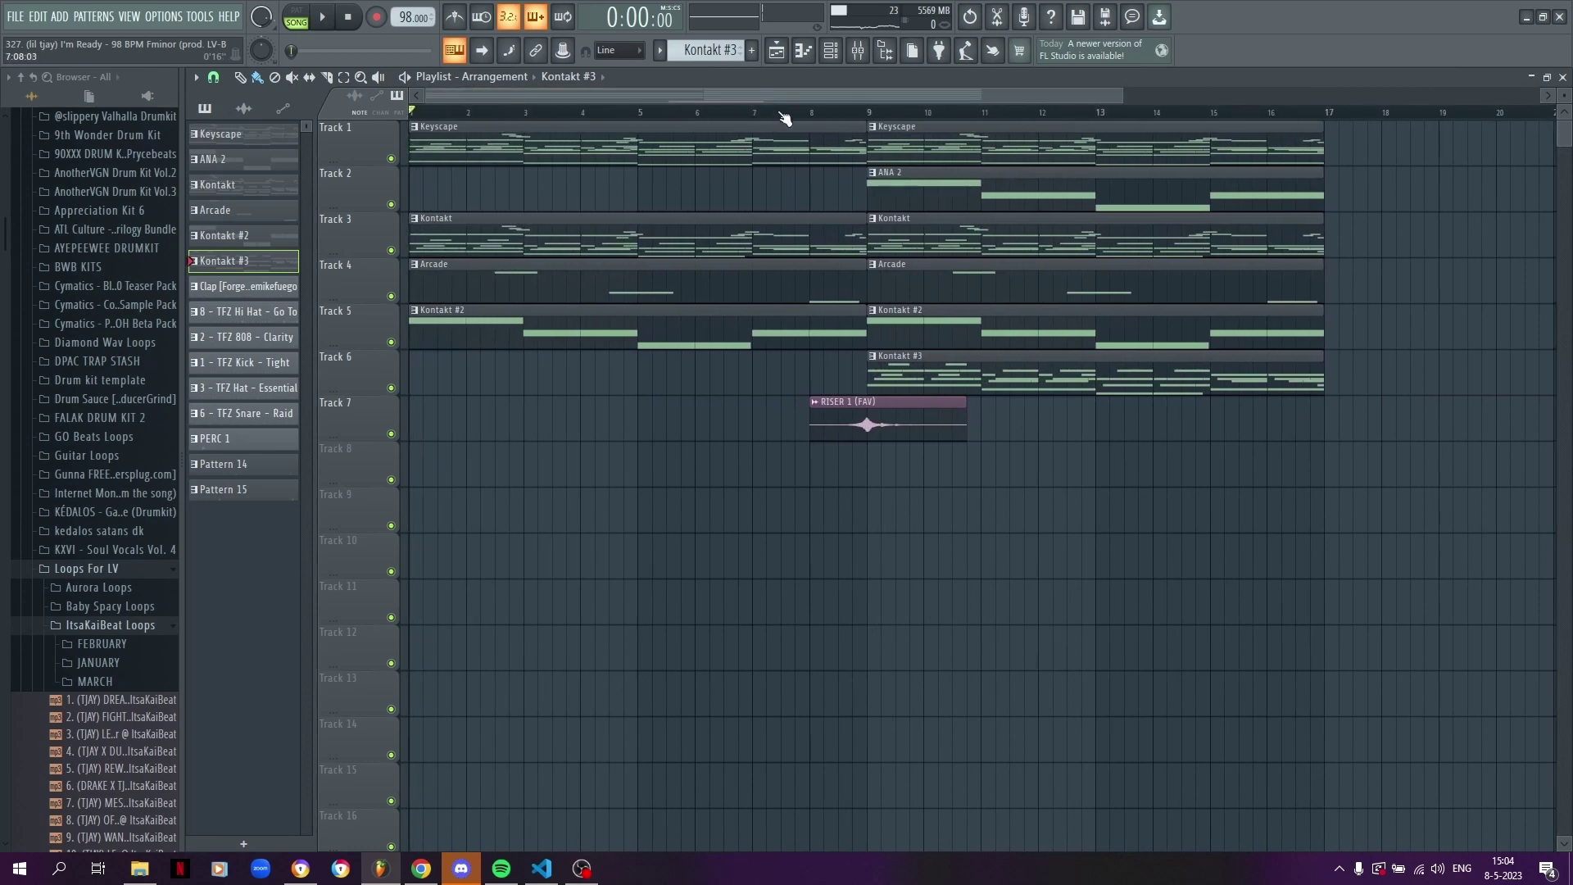
# - Solo the clap pattern on Track 8 and audition it from bar 9
pyautogui.scroll(-2, 785, 112)
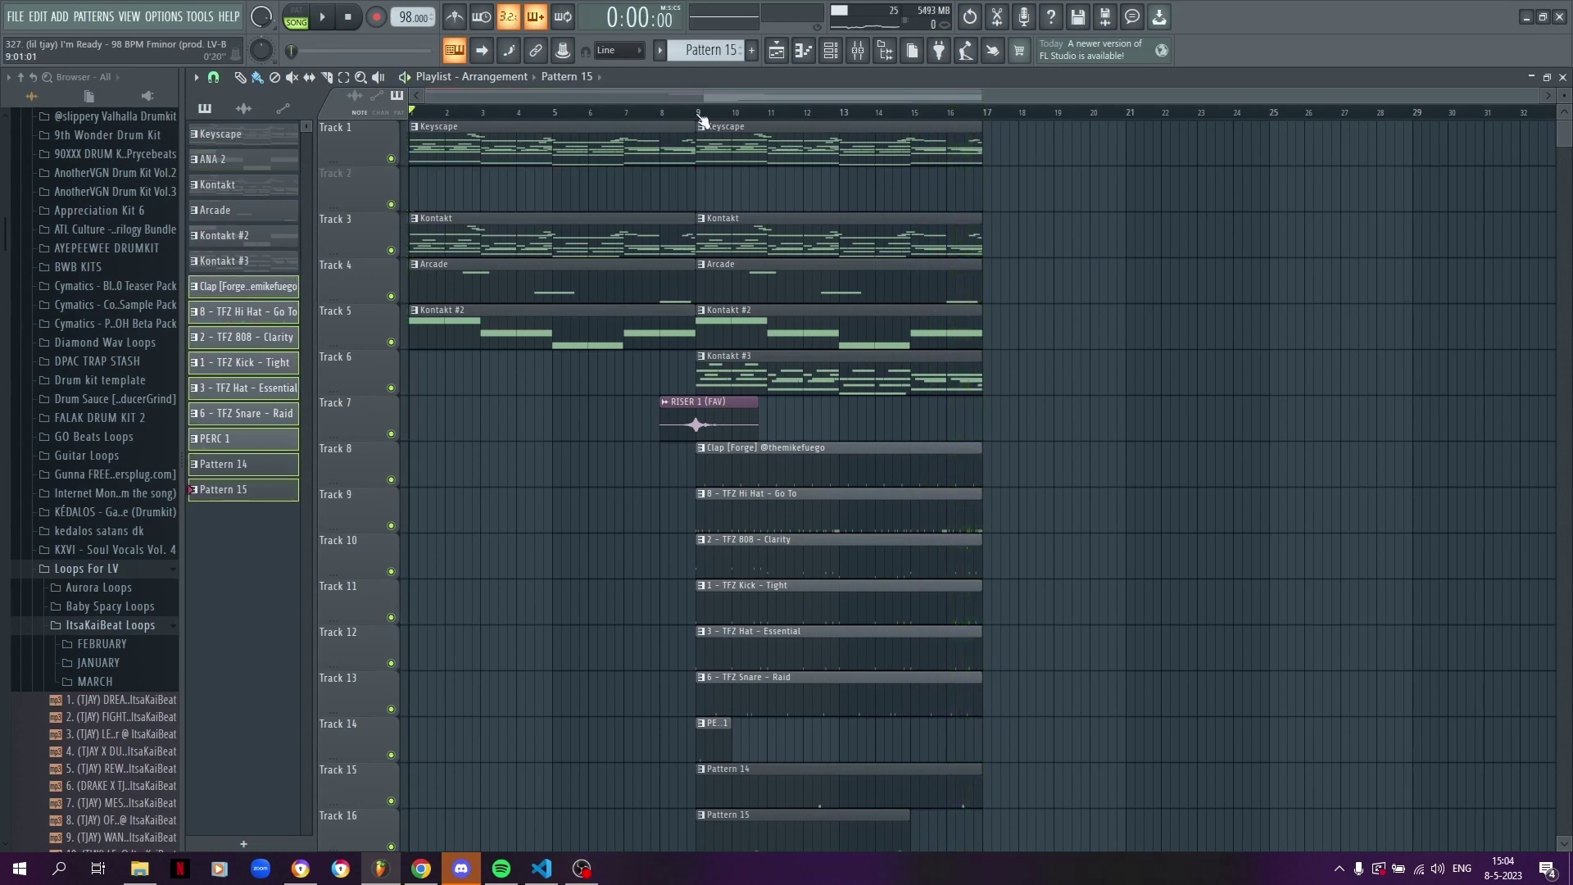
pyautogui.scroll(-2, 776, 358)
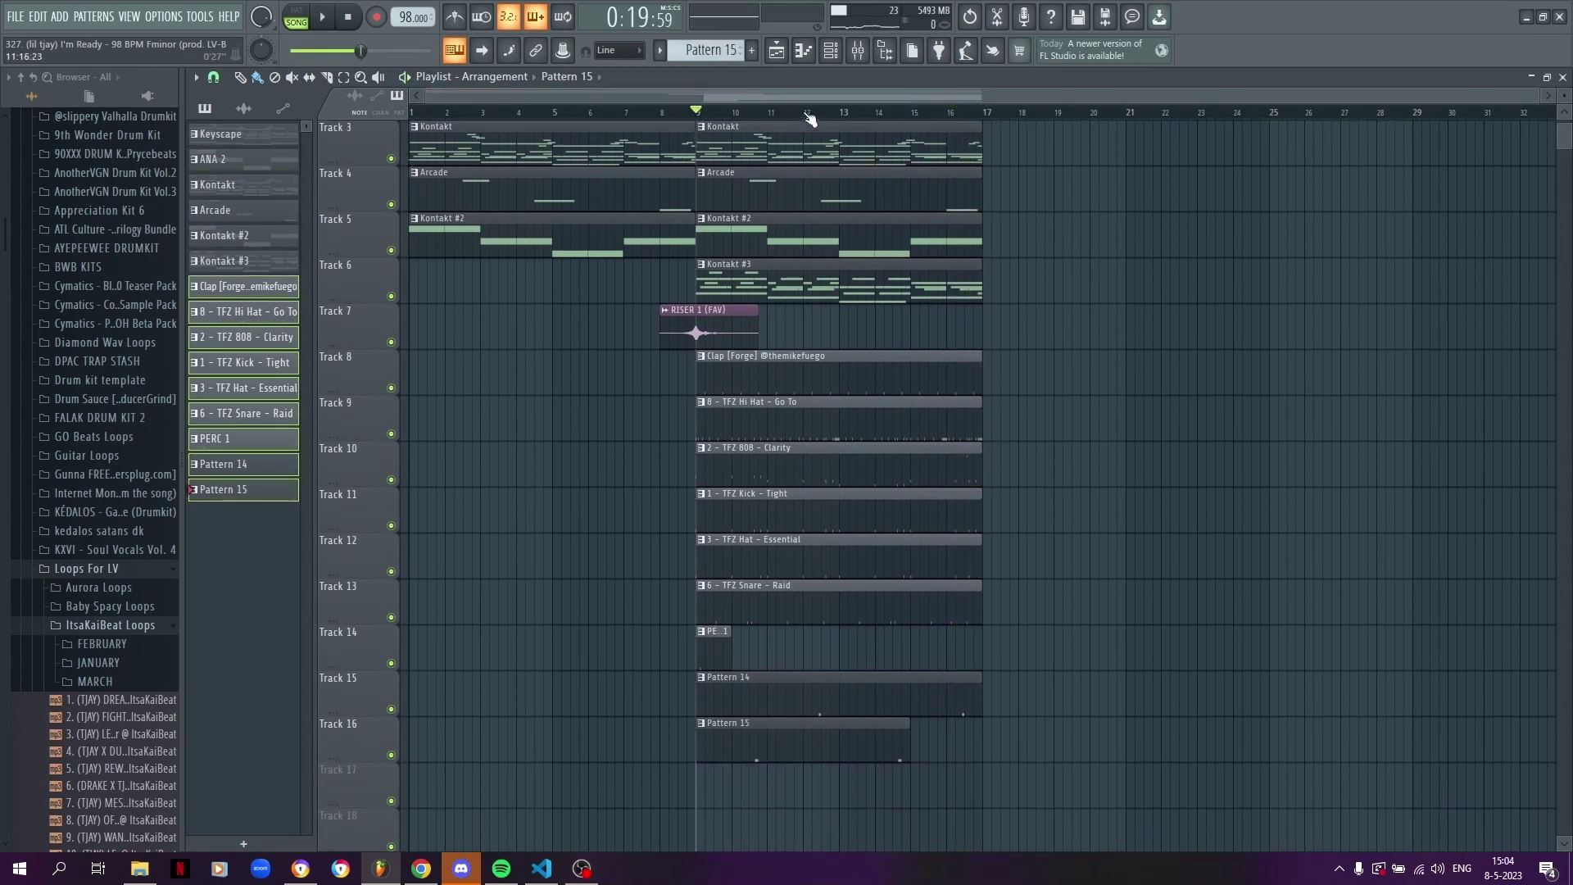
pyautogui.scroll(3, 810, 121)
pyautogui.rightClick(393, 388)
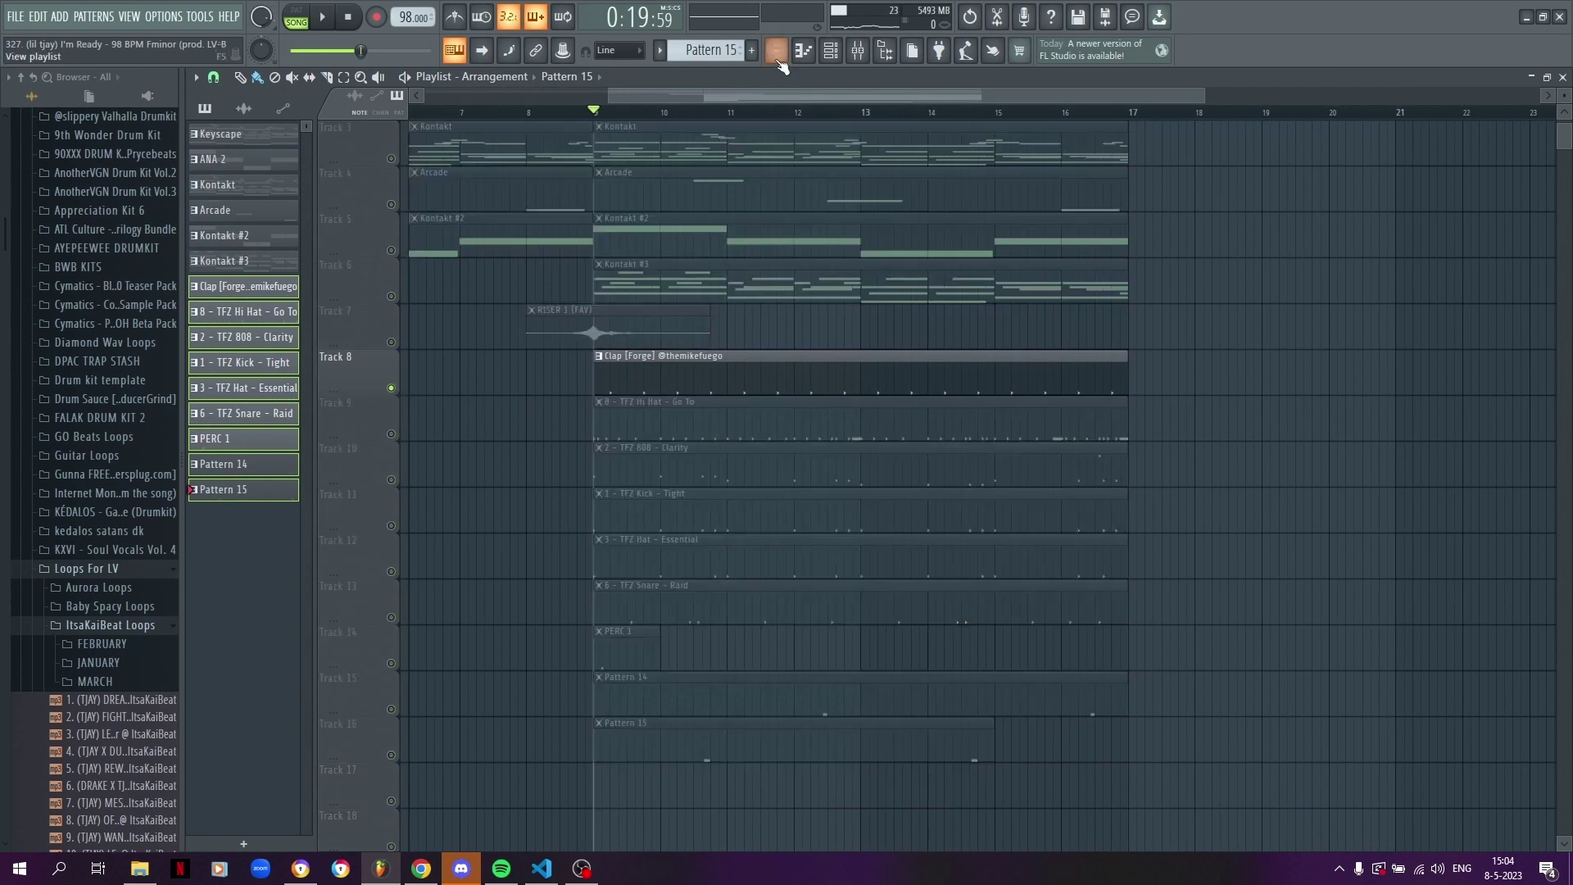
pyautogui.scroll(1, 749, 92)
pyautogui.press('space')
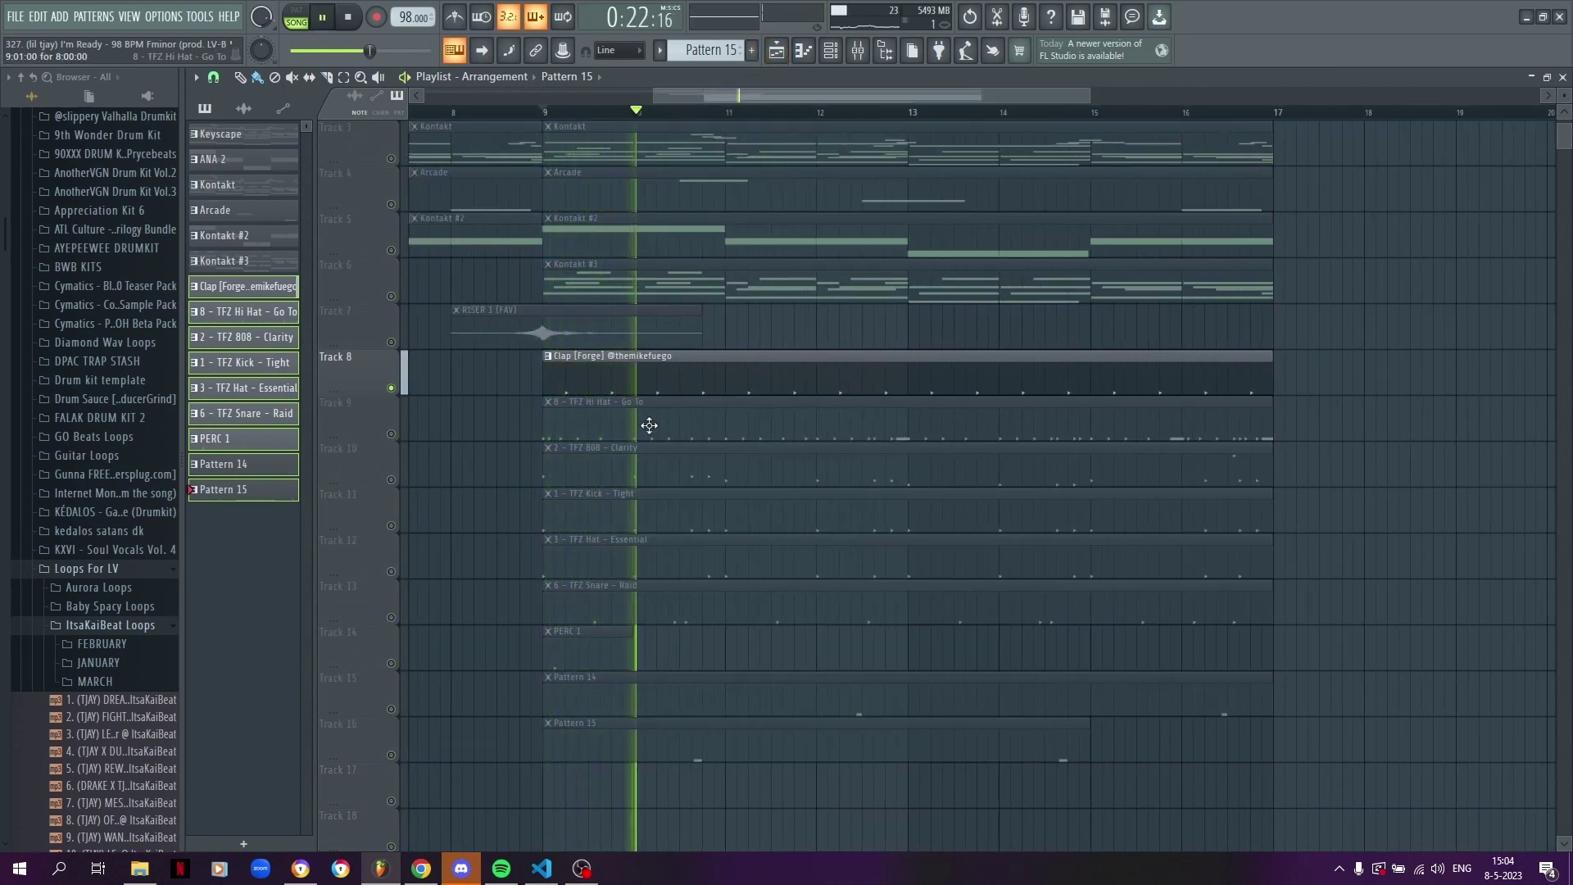
pyautogui.press('space')
# - Open the Clap [Forge] sampler from the channel rack to check and hear its sample, and return to the playlist
pyautogui.click(832, 50)
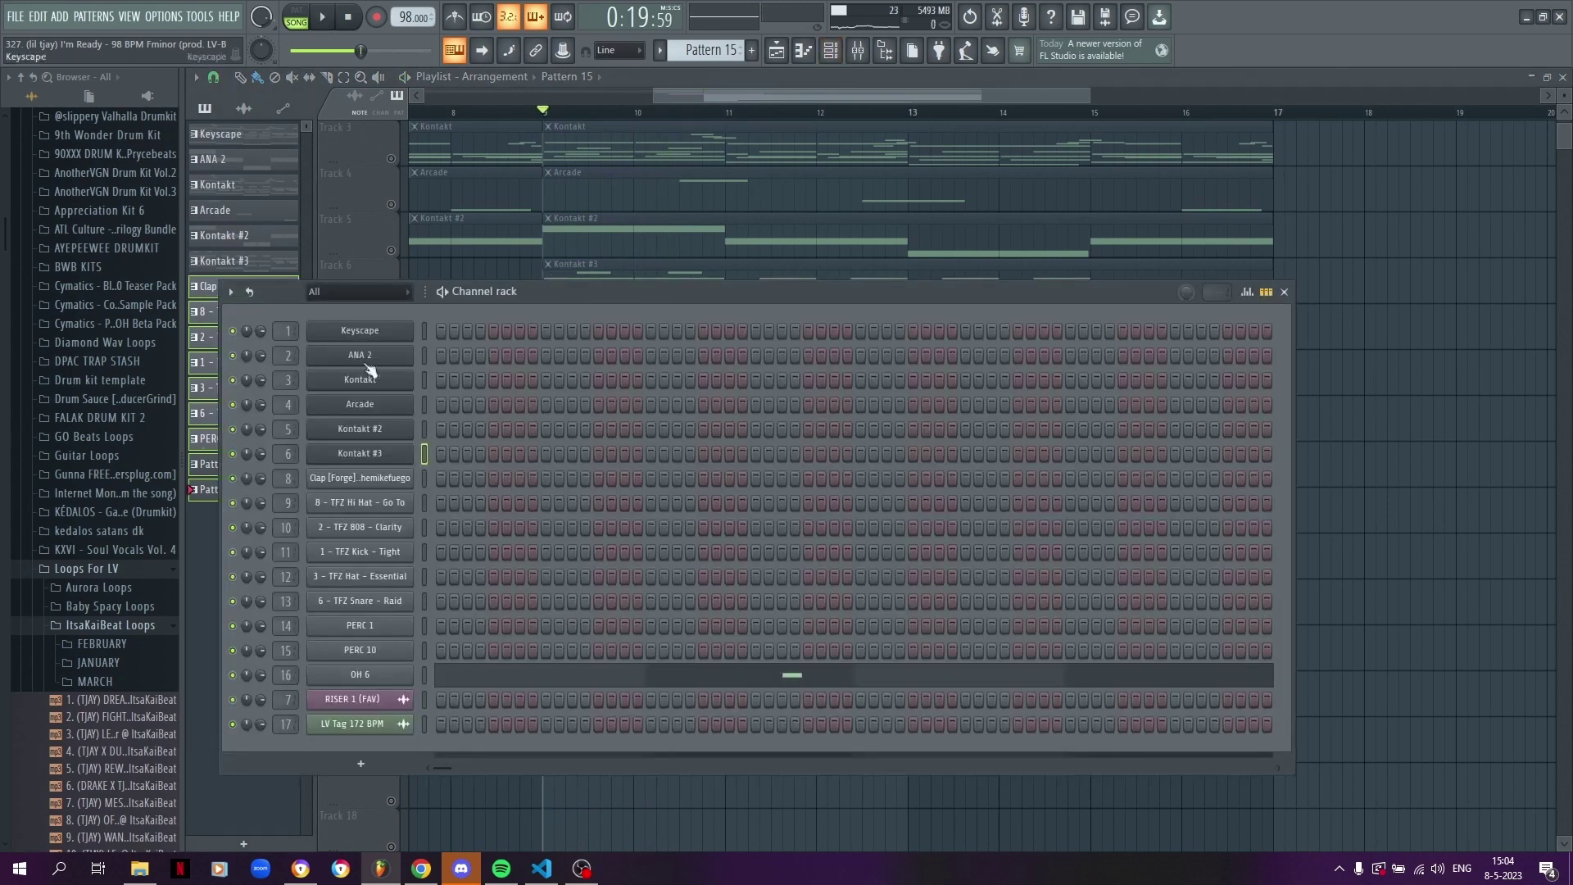
pyautogui.click(380, 482)
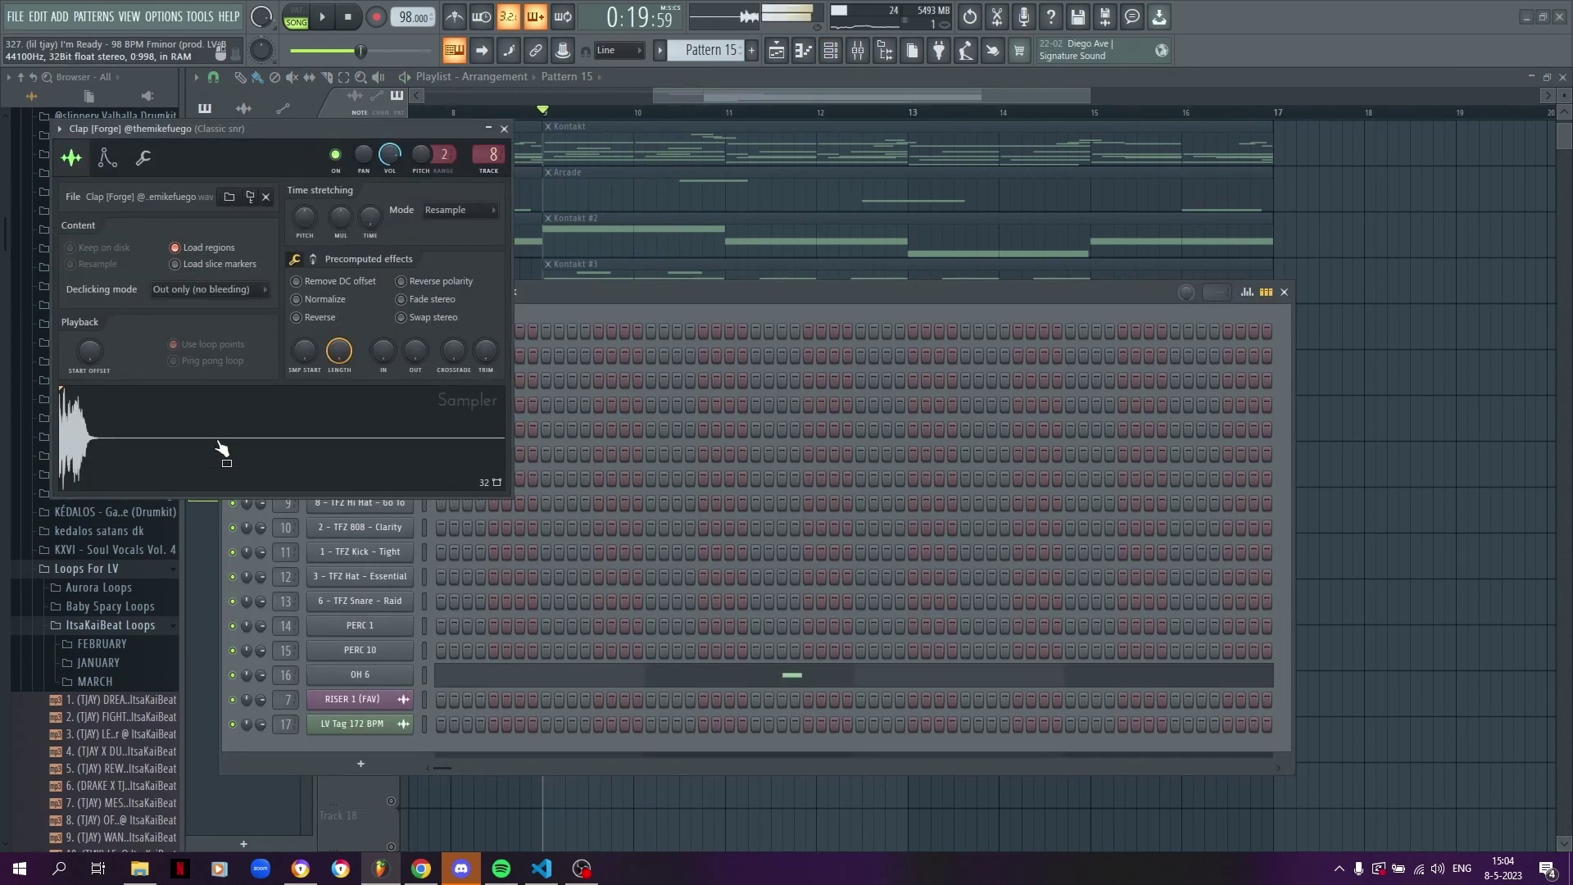
pyautogui.click(505, 128)
pyautogui.click(749, 82)
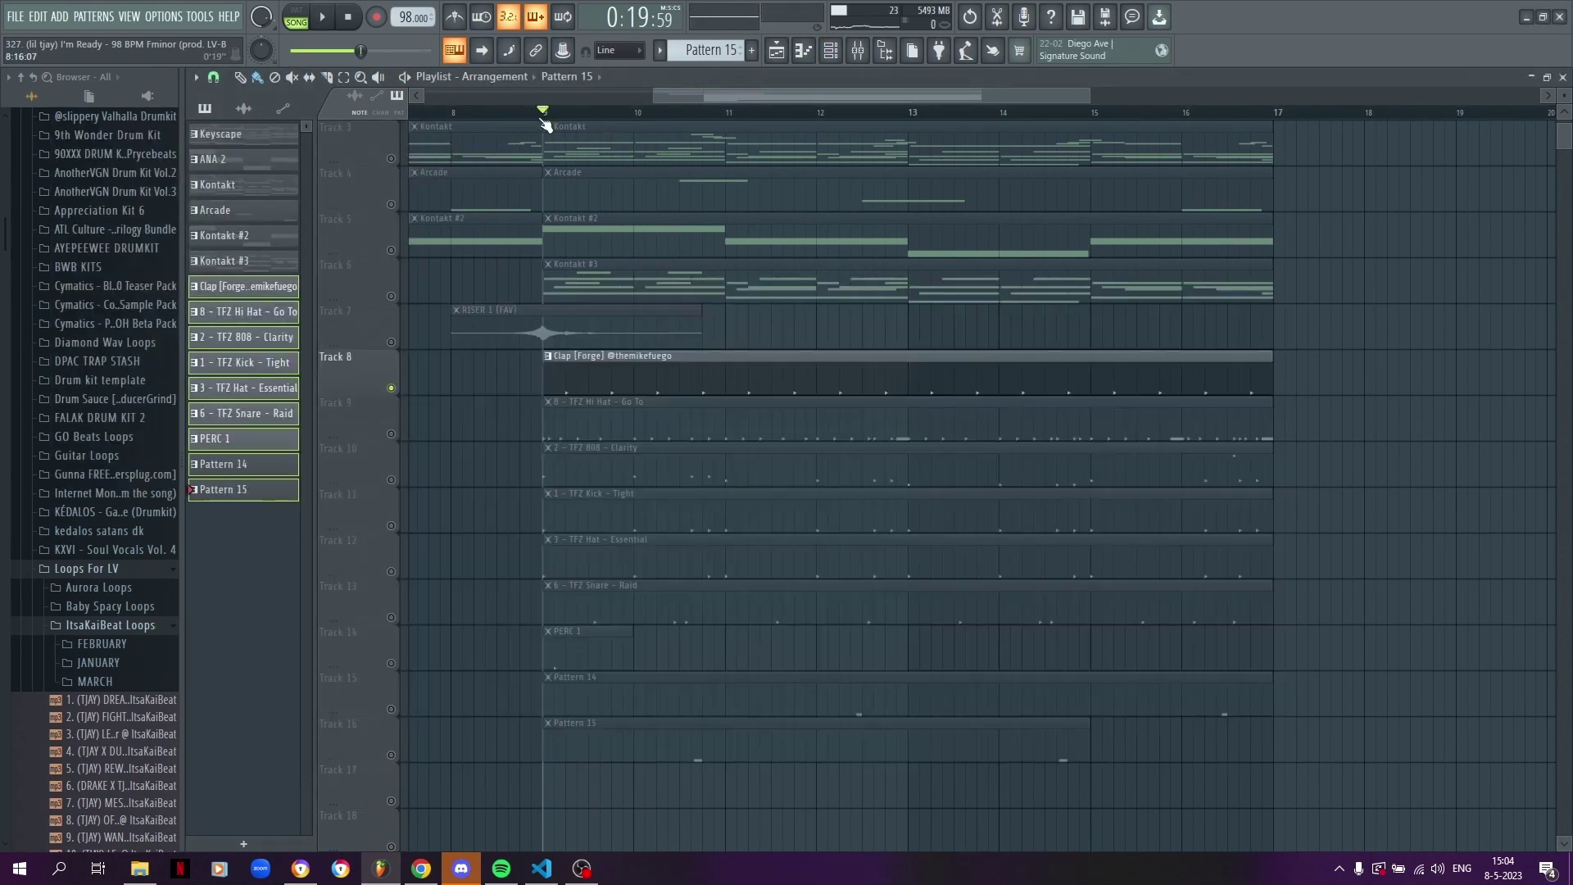
# - Unmute Track 9, open the TFZ Hi Hat pattern's notes and audition it with the clap
pyautogui.click(392, 435)
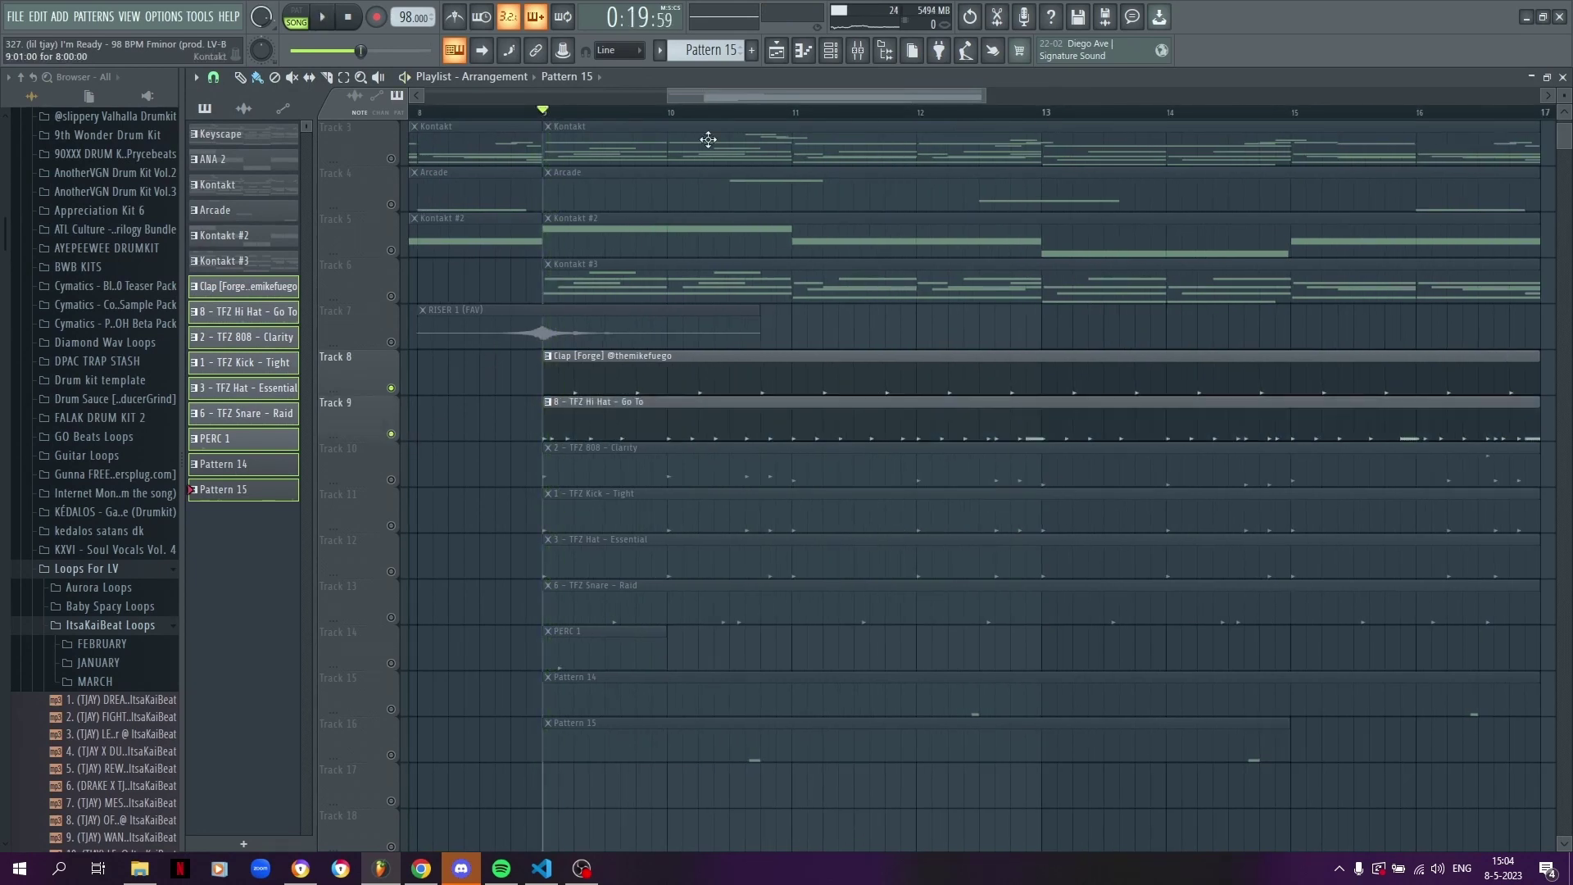
pyautogui.scroll(2, 717, 115)
pyautogui.doubleClick(627, 411)
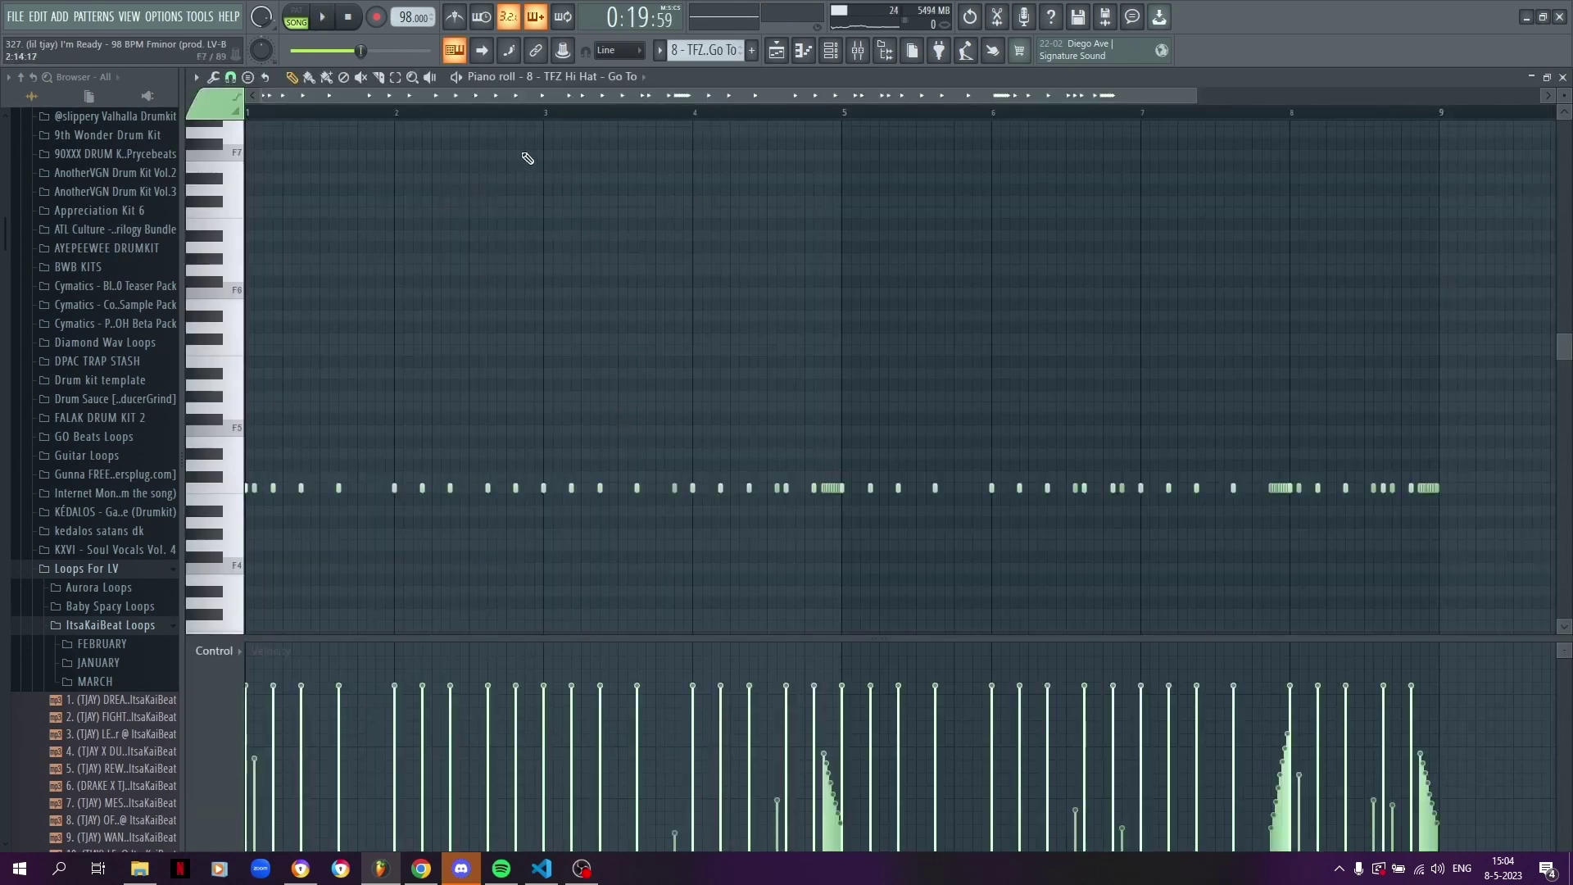
pyautogui.press('space')
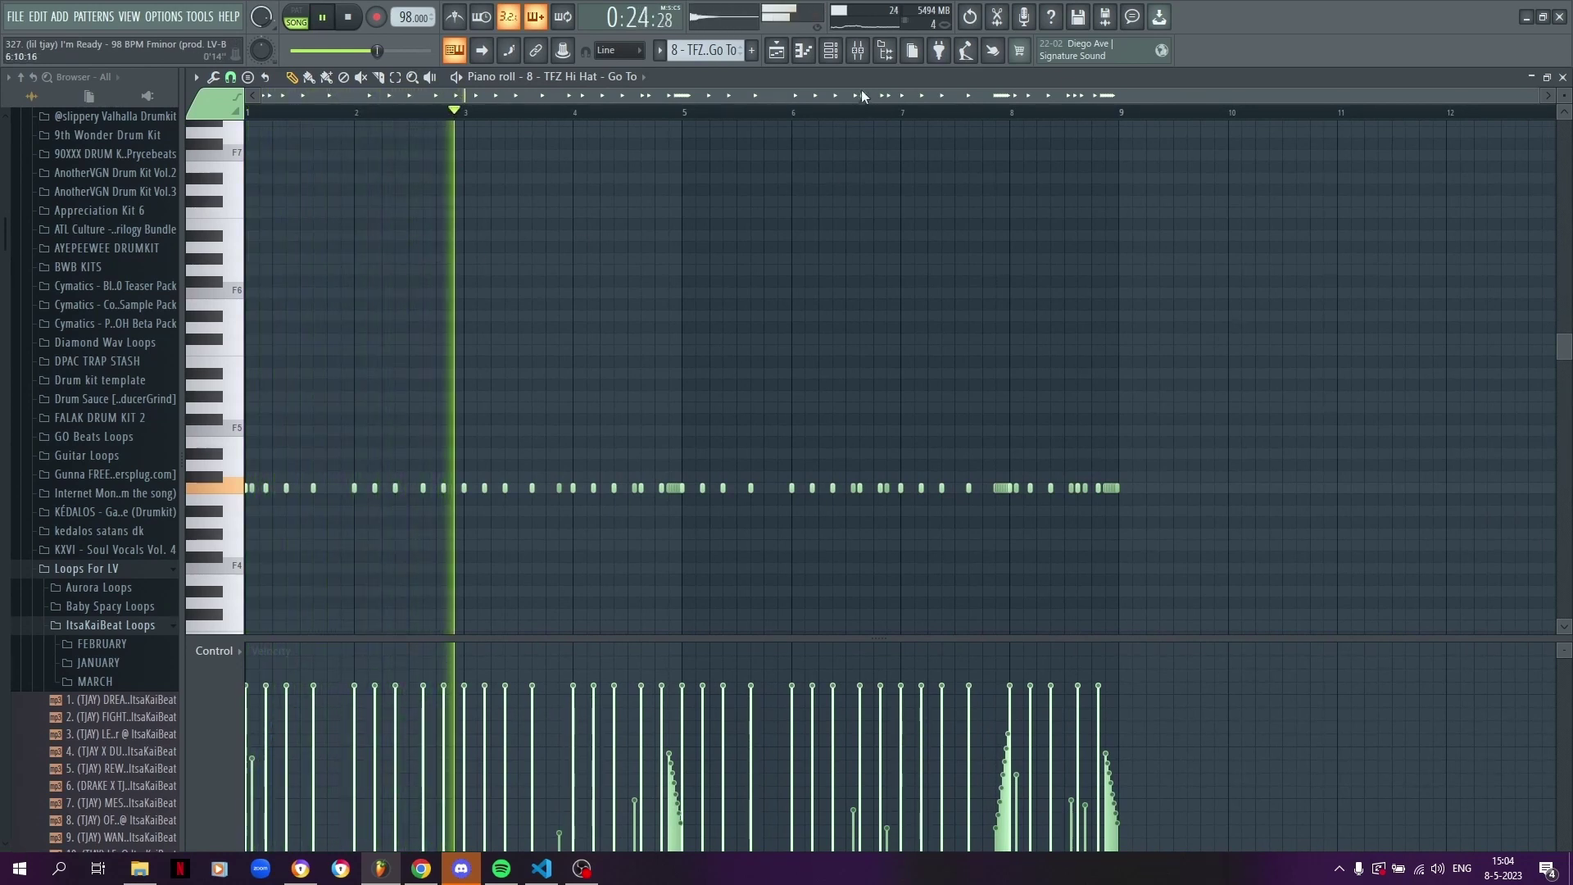
# - Stop playback and inspect the Pro-Q 3 low-cut curve on the Hats mixer track
pyautogui.click(857, 50)
pyautogui.press('space')
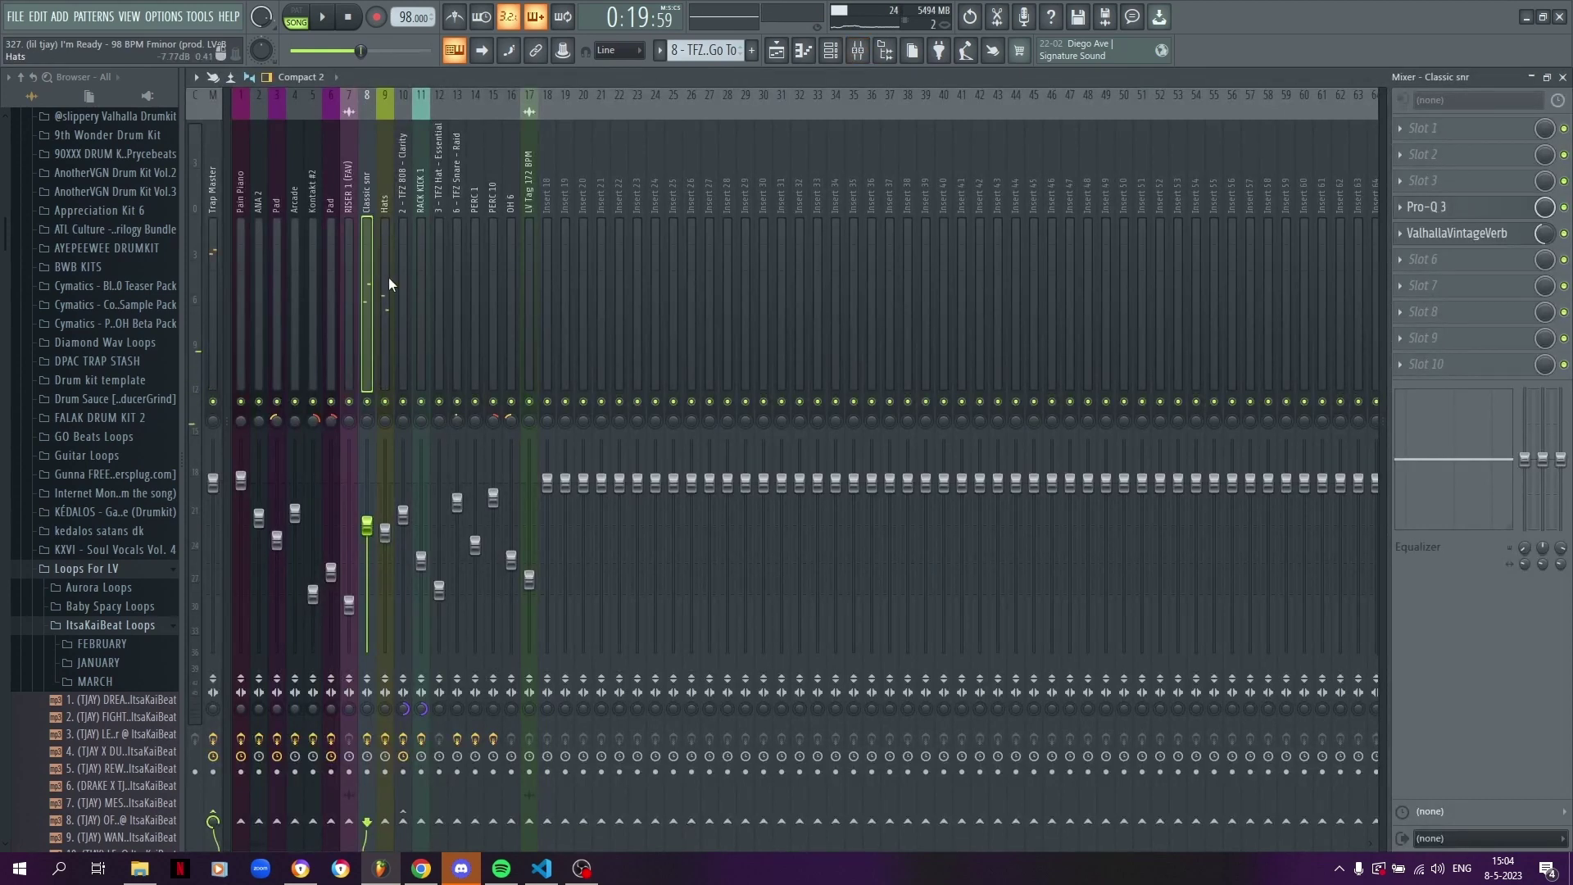
pyautogui.click(386, 278)
pyautogui.click(1447, 232)
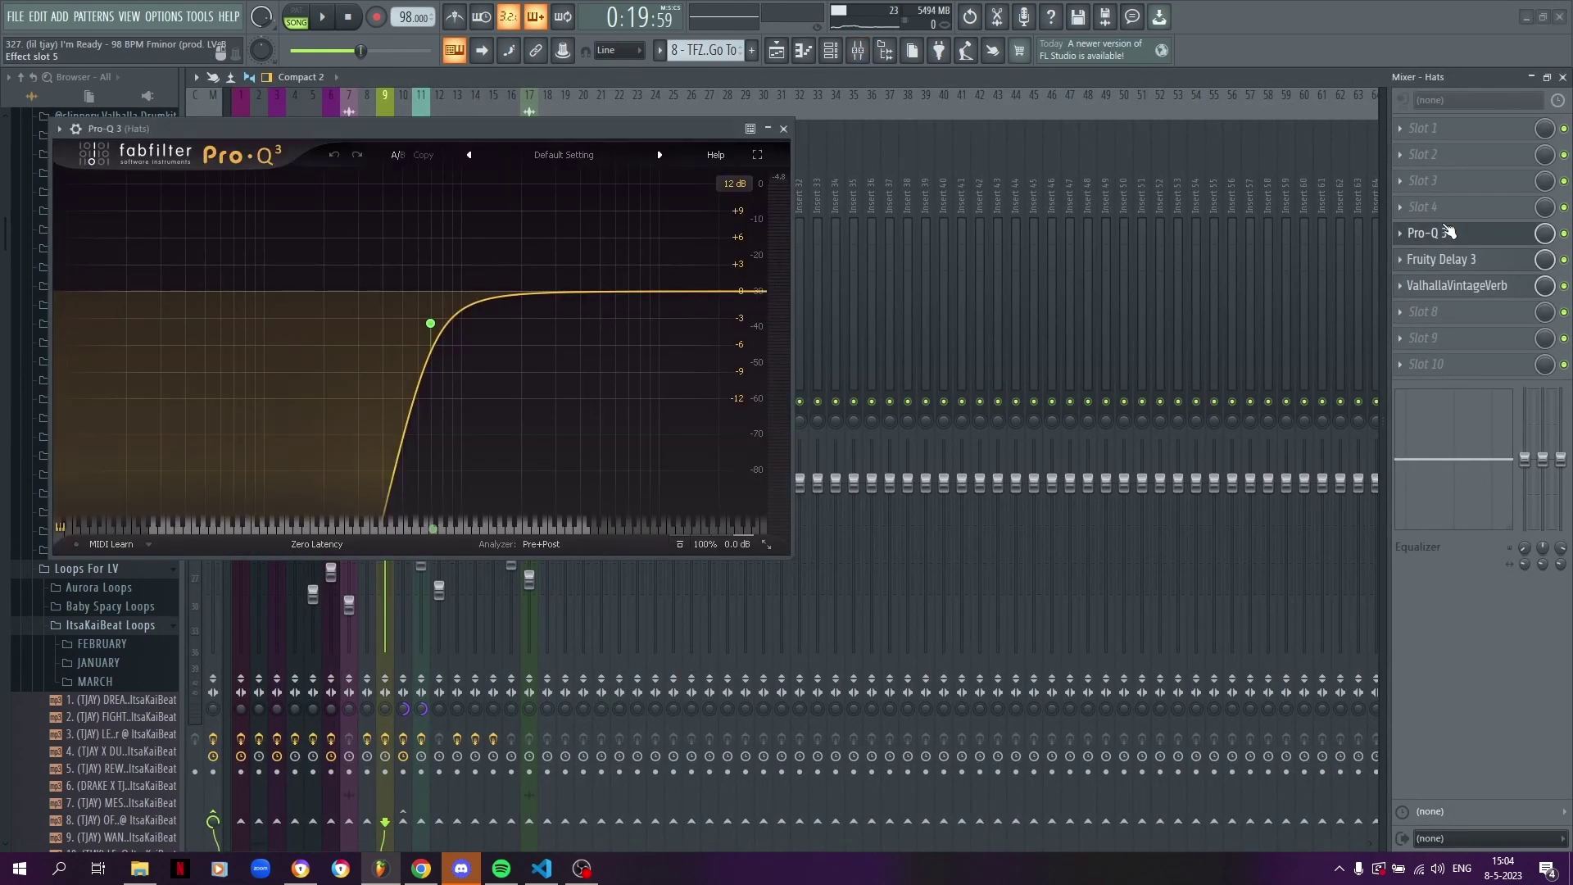
pyautogui.moveTo(457, 129); pyautogui.dragTo(659, 144)
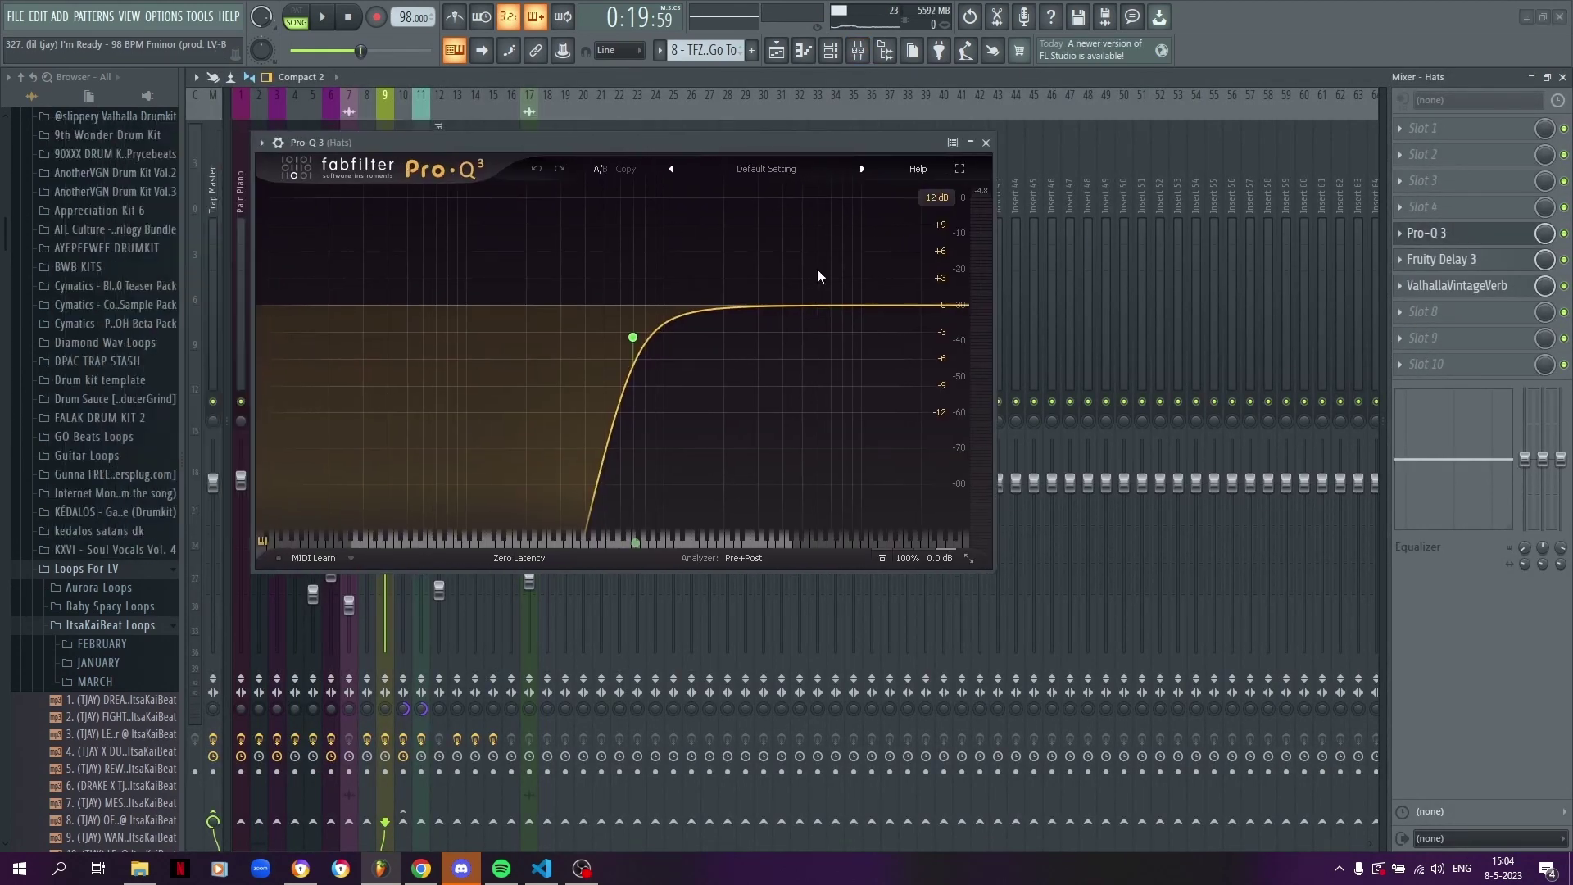
pyautogui.click(986, 144)
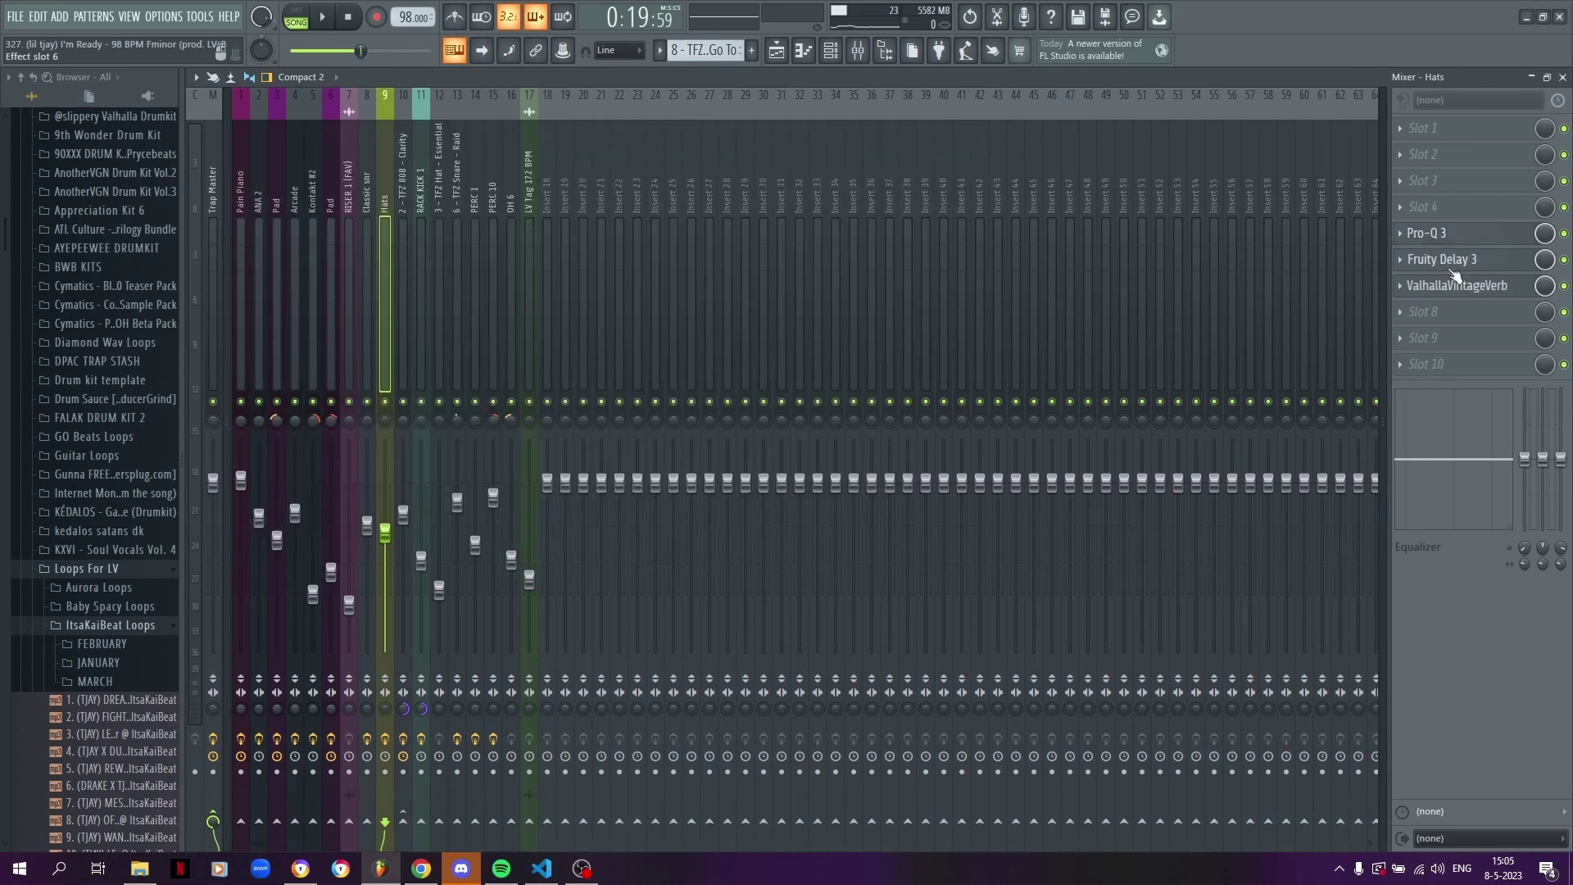
# - Inspect the Fruity Delay 3 and ValhallaVintageVerb settings on the Hats mixer track
pyautogui.click(1450, 260)
pyautogui.moveTo(666, 159); pyautogui.dragTo(761, 159)
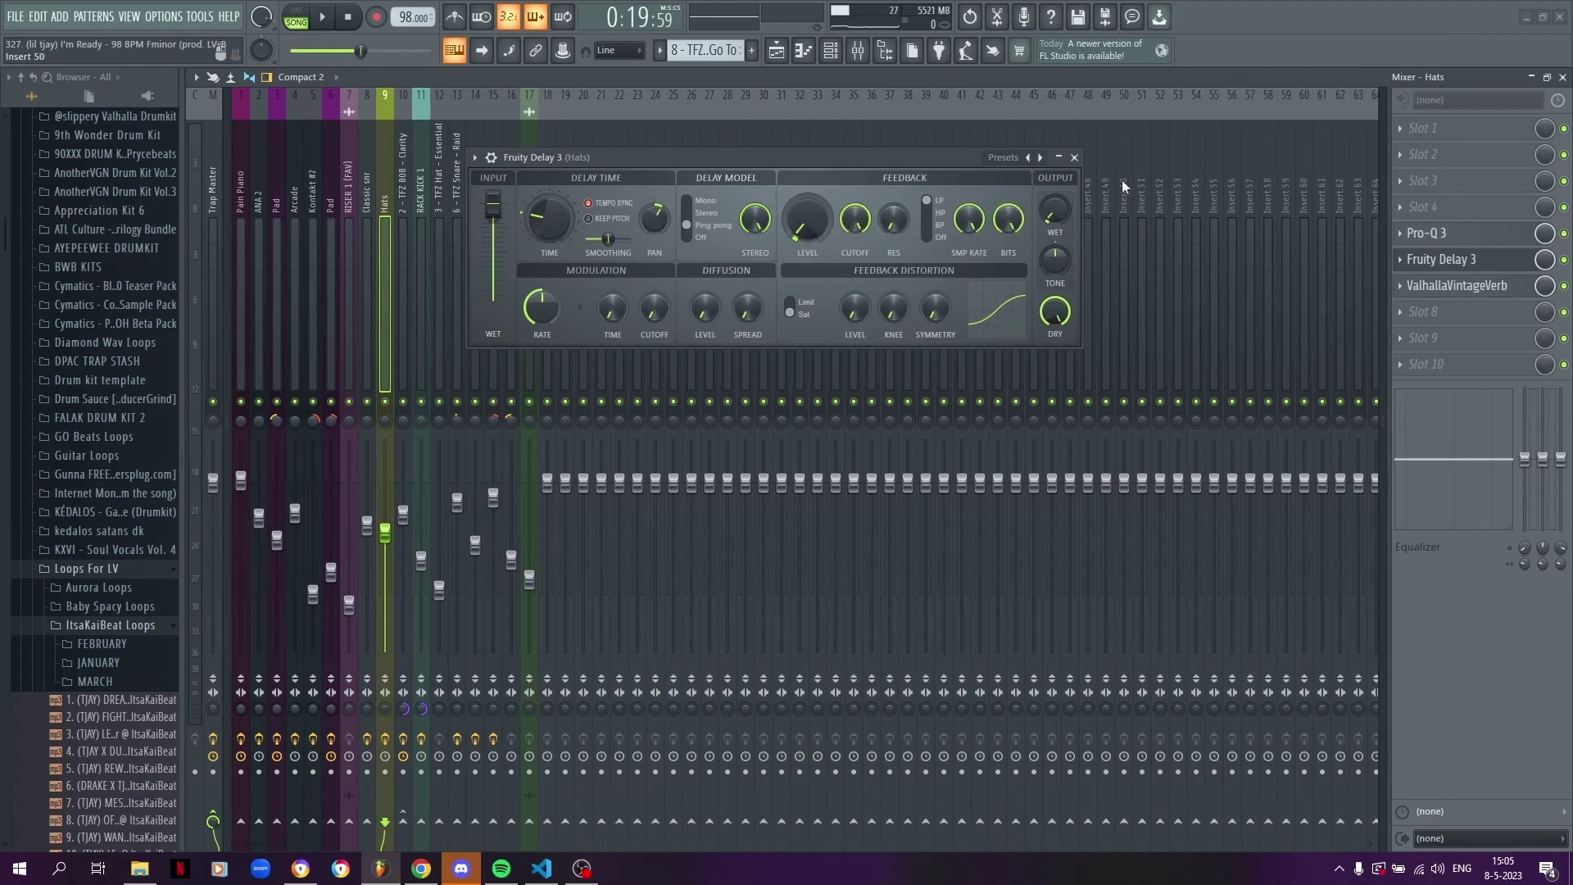
pyautogui.click(1075, 158)
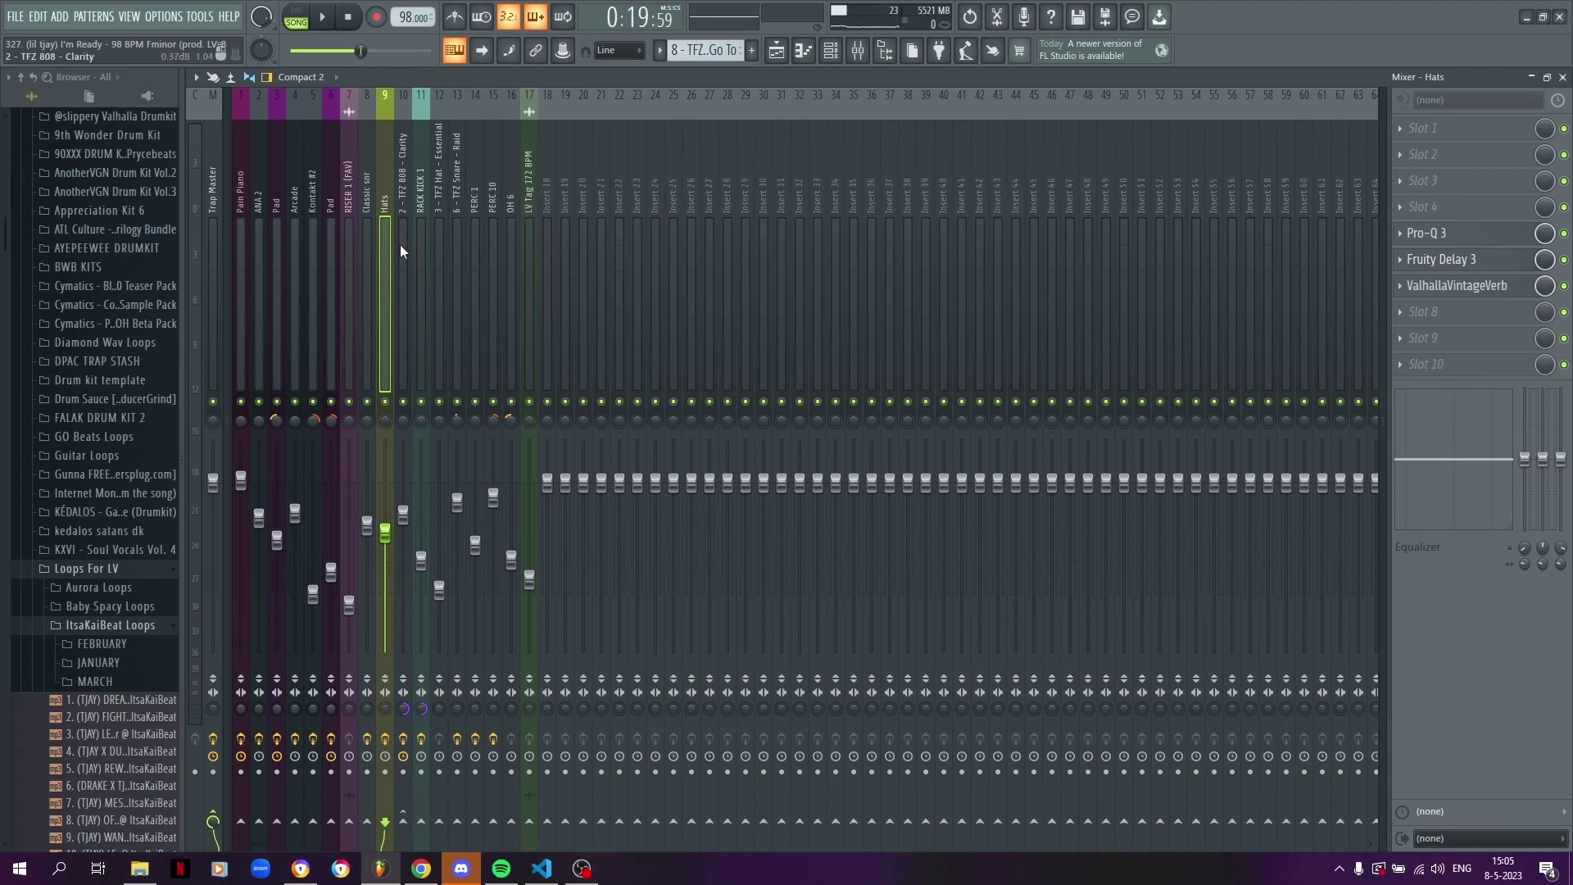
pyautogui.click(1488, 293)
pyautogui.moveTo(608, 159); pyautogui.dragTo(669, 128)
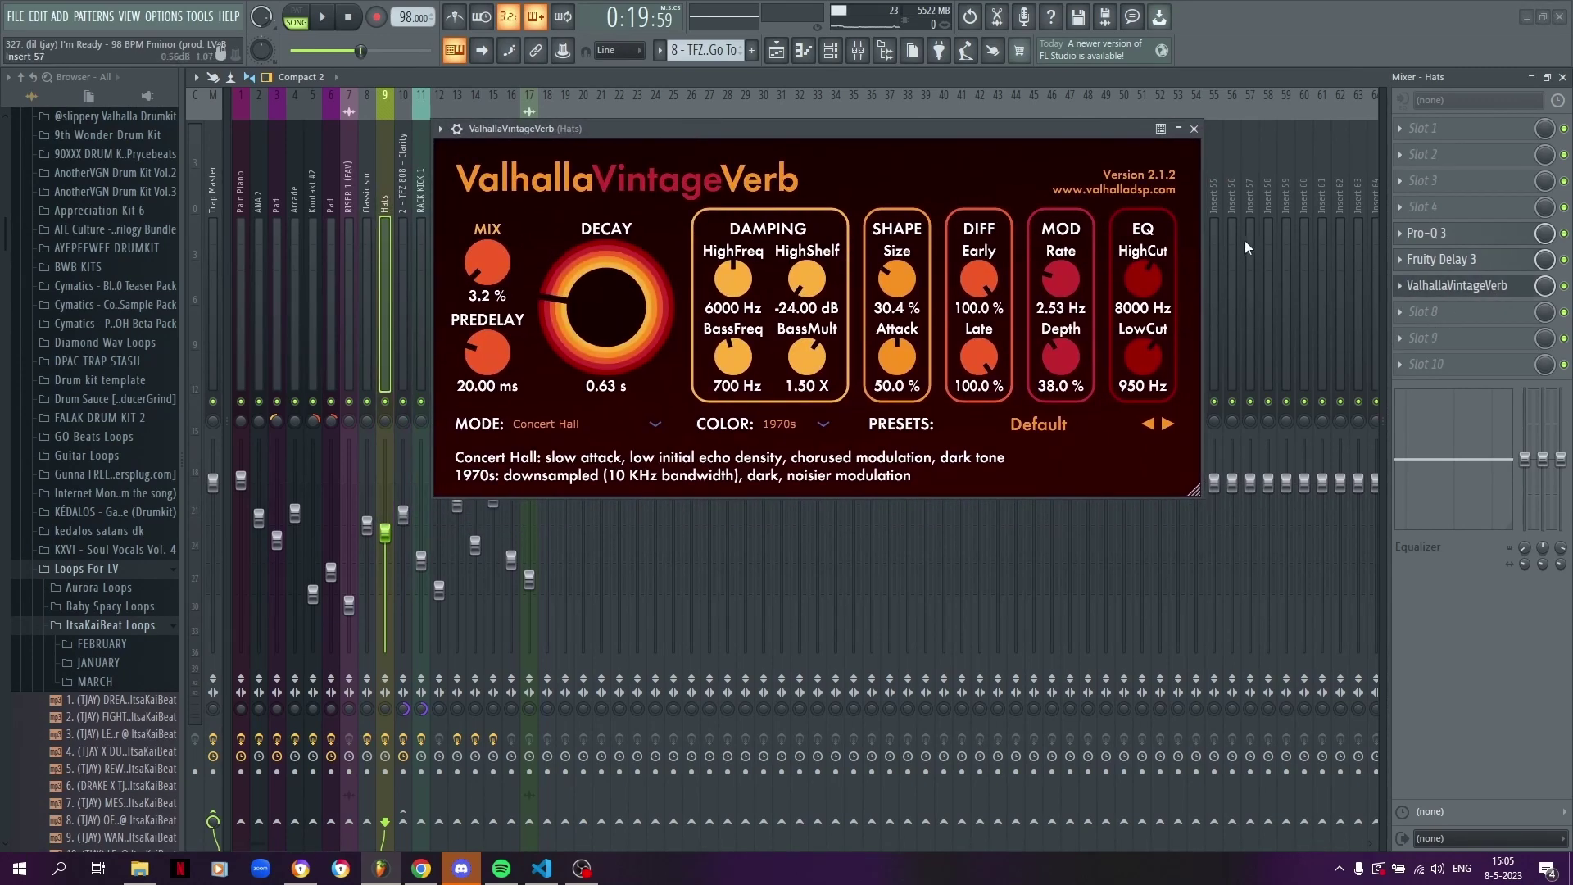
pyautogui.click(1196, 129)
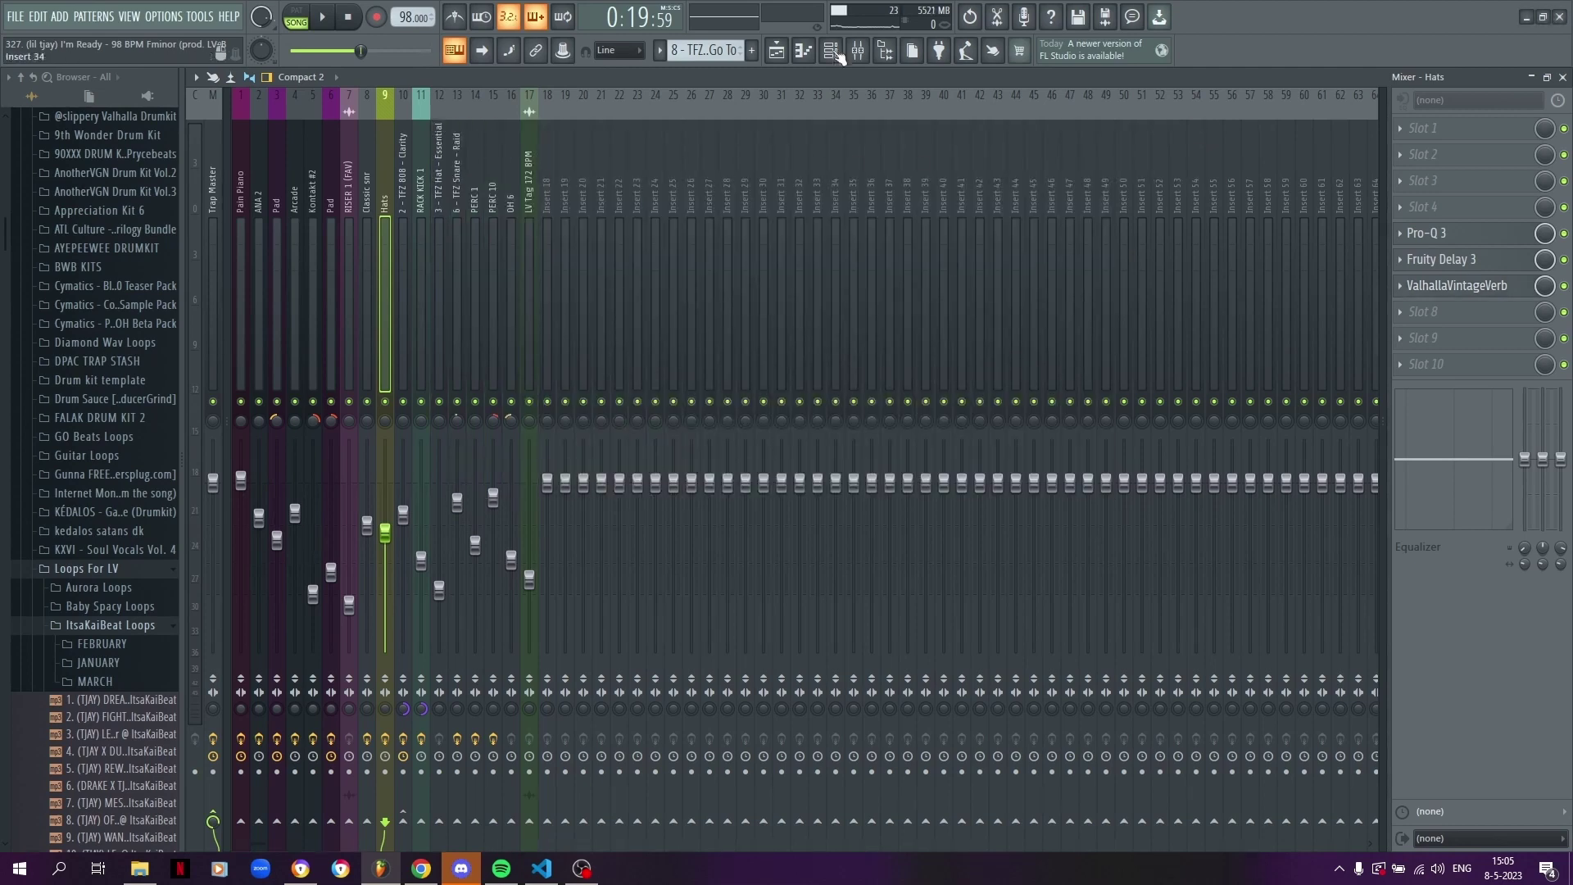
# - Return to the playlist, unmute the TFZ 808 pattern on Track 10 and audition it with the clap and hi-hats
pyautogui.click(778, 54)
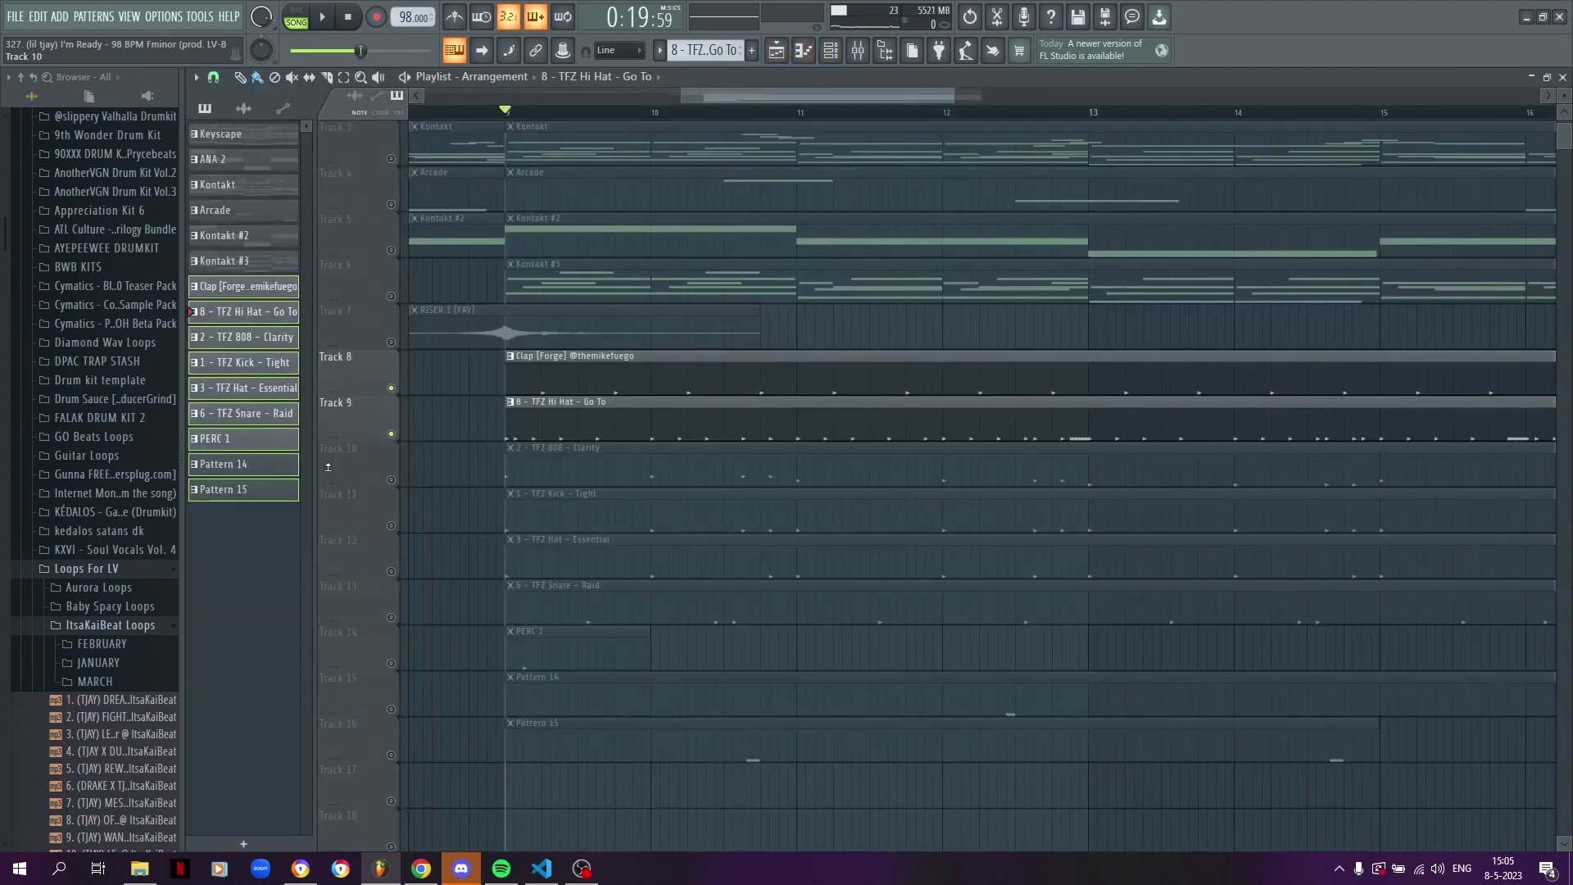
pyautogui.click(393, 481)
pyautogui.press('space')
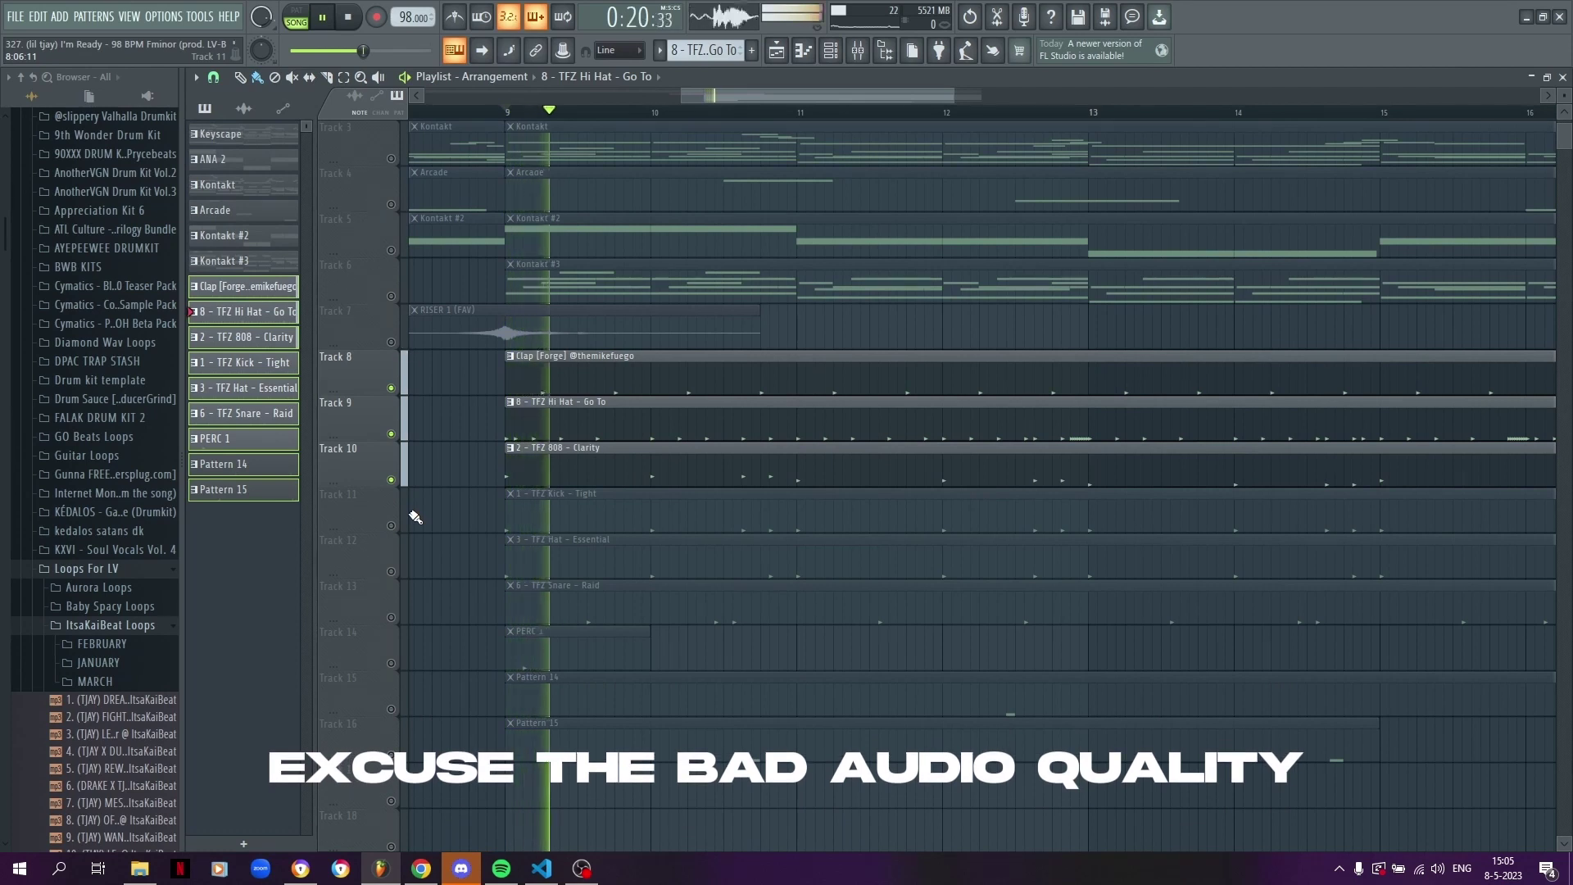
pyautogui.scroll(2, 422, 517)
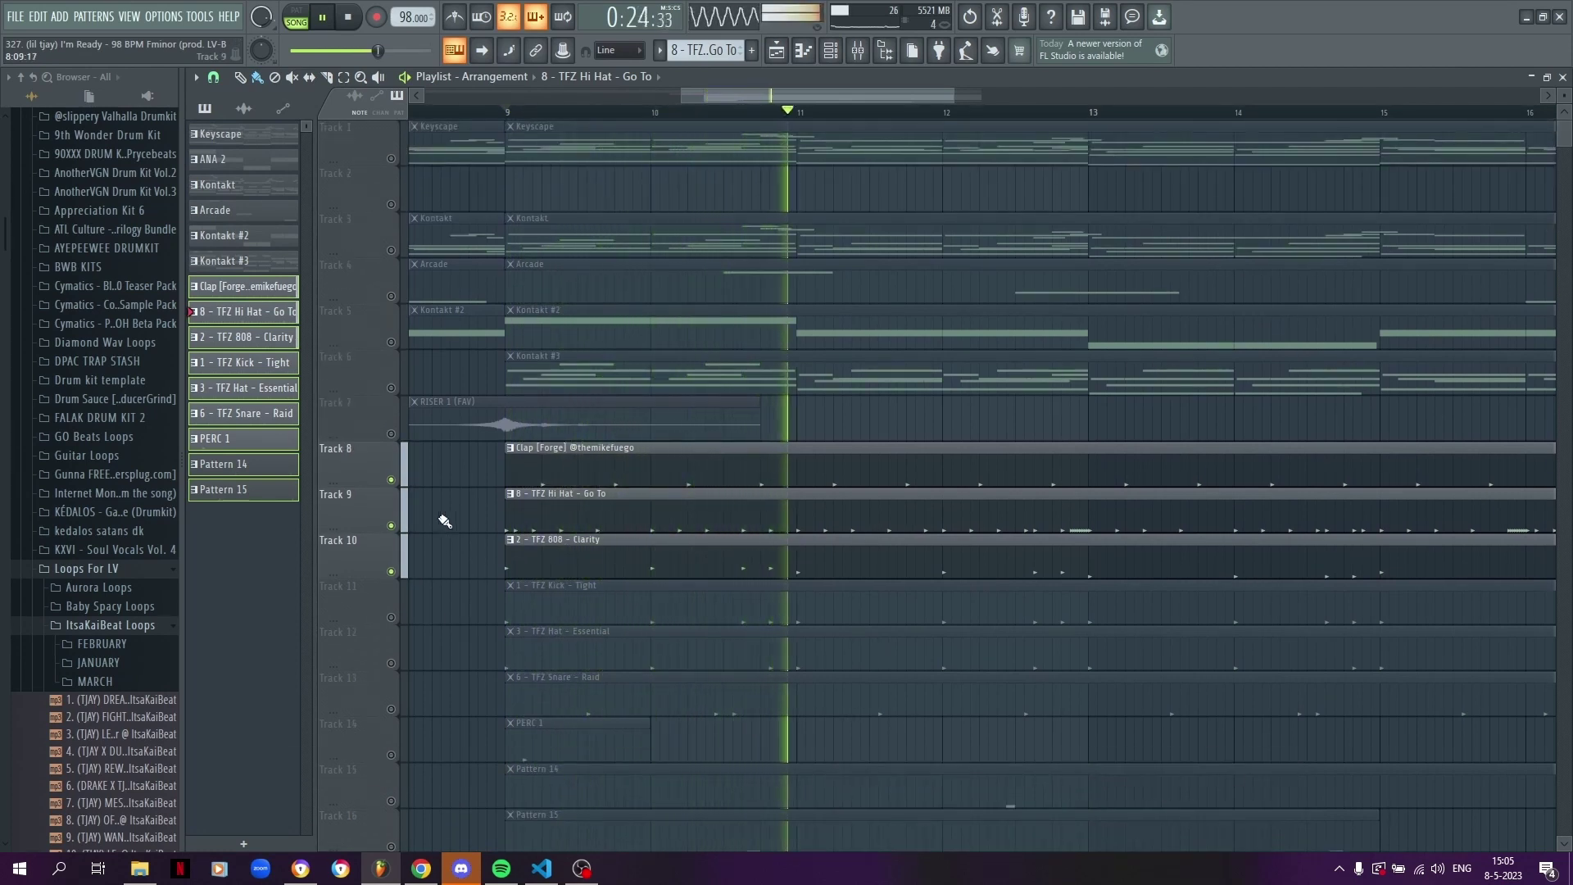
pyautogui.press('space')
# - Unmute Track 11, open the TFZ Kick pattern's notes and audition the kick with the 808
pyautogui.click(392, 619)
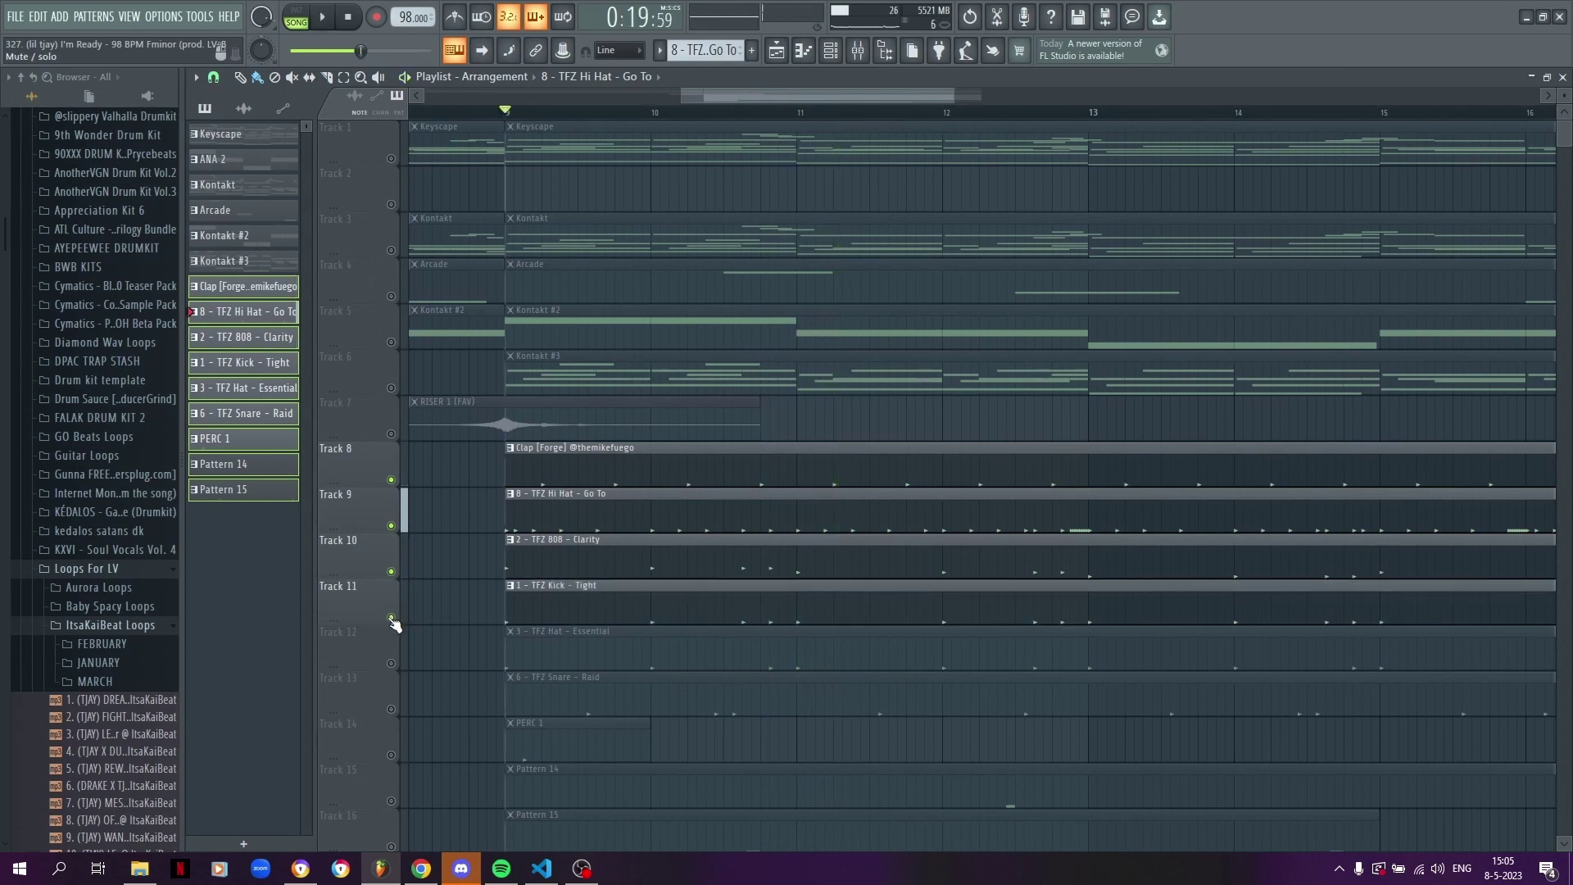
pyautogui.doubleClick(590, 605)
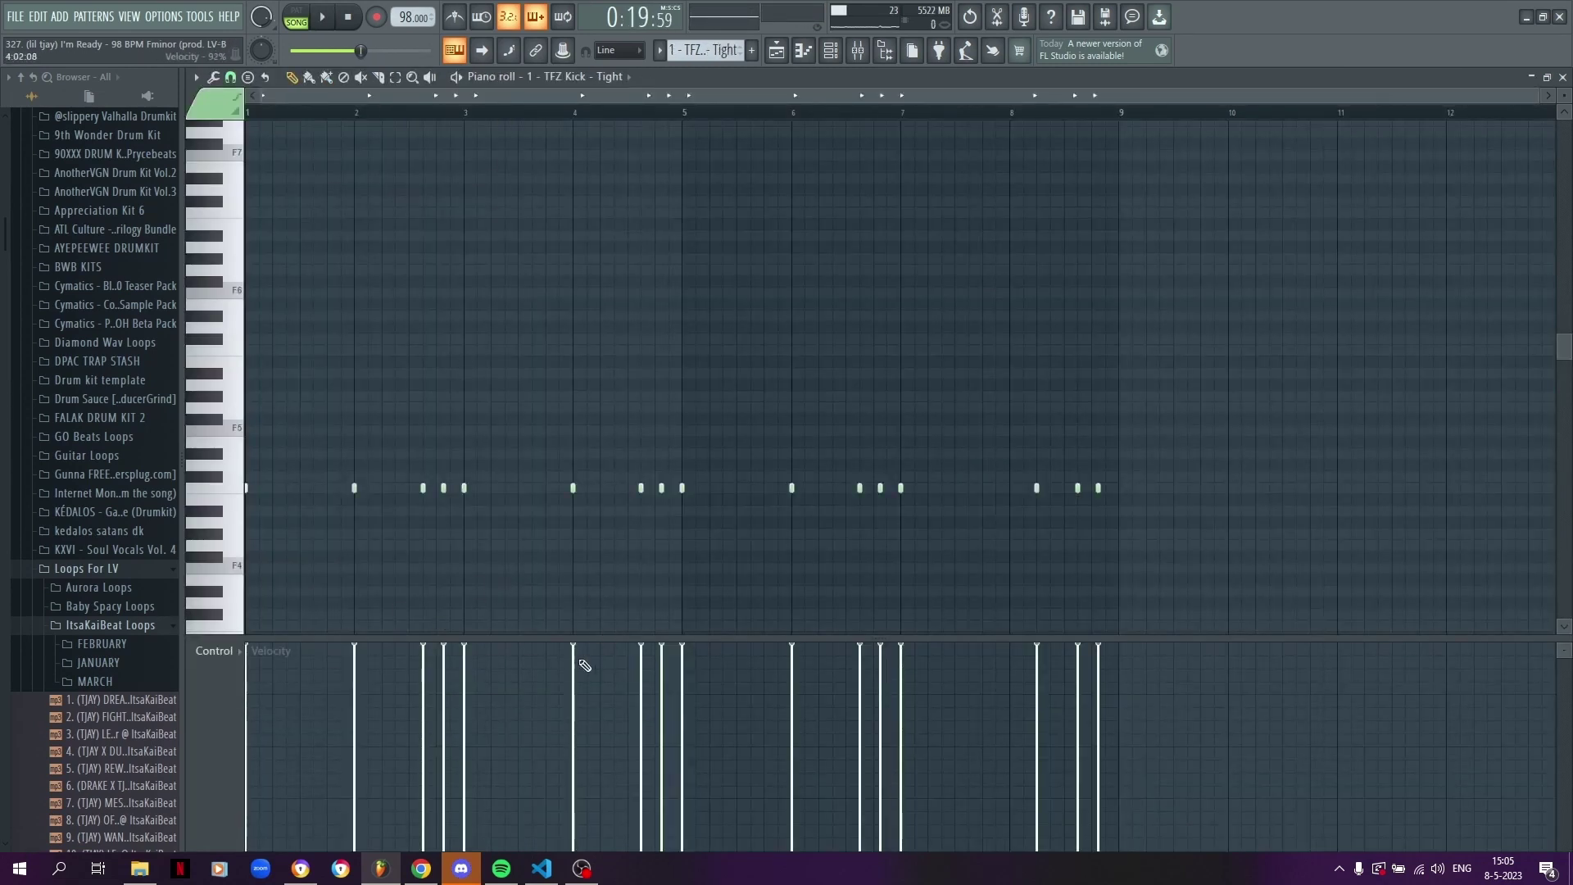
pyautogui.scroll(-2, 361, 327)
pyautogui.press('space')
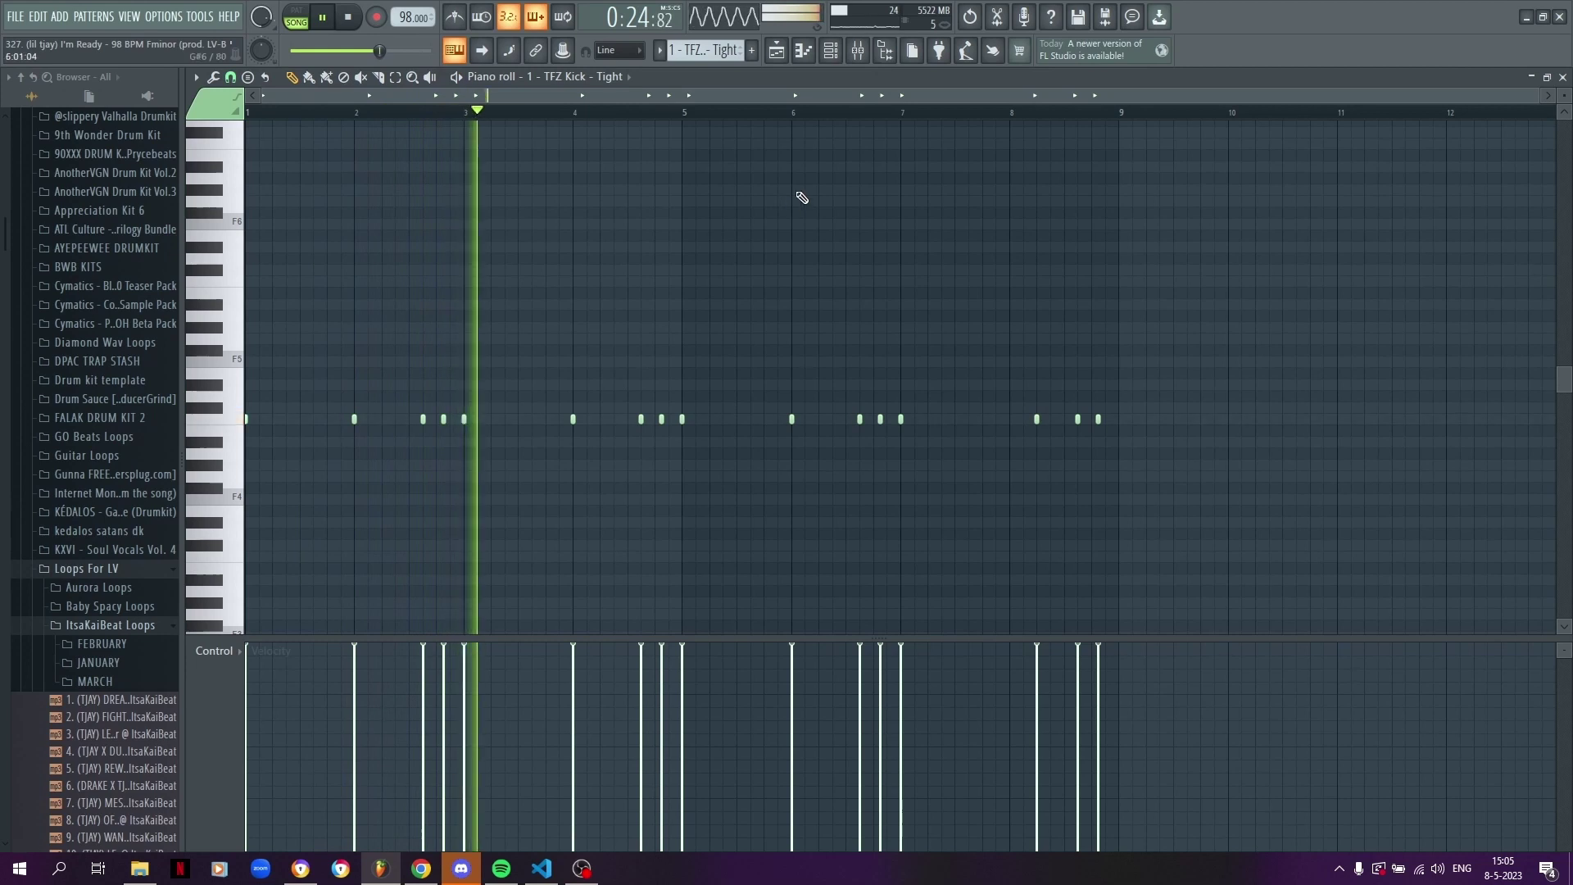
pyautogui.press('space')
# - Return to the playlist, unmute the TFZ Hat - Essential pattern on Track 12 and audition the layered drums
pyautogui.press('F5')
pyautogui.scroll(-3, 674, 395)
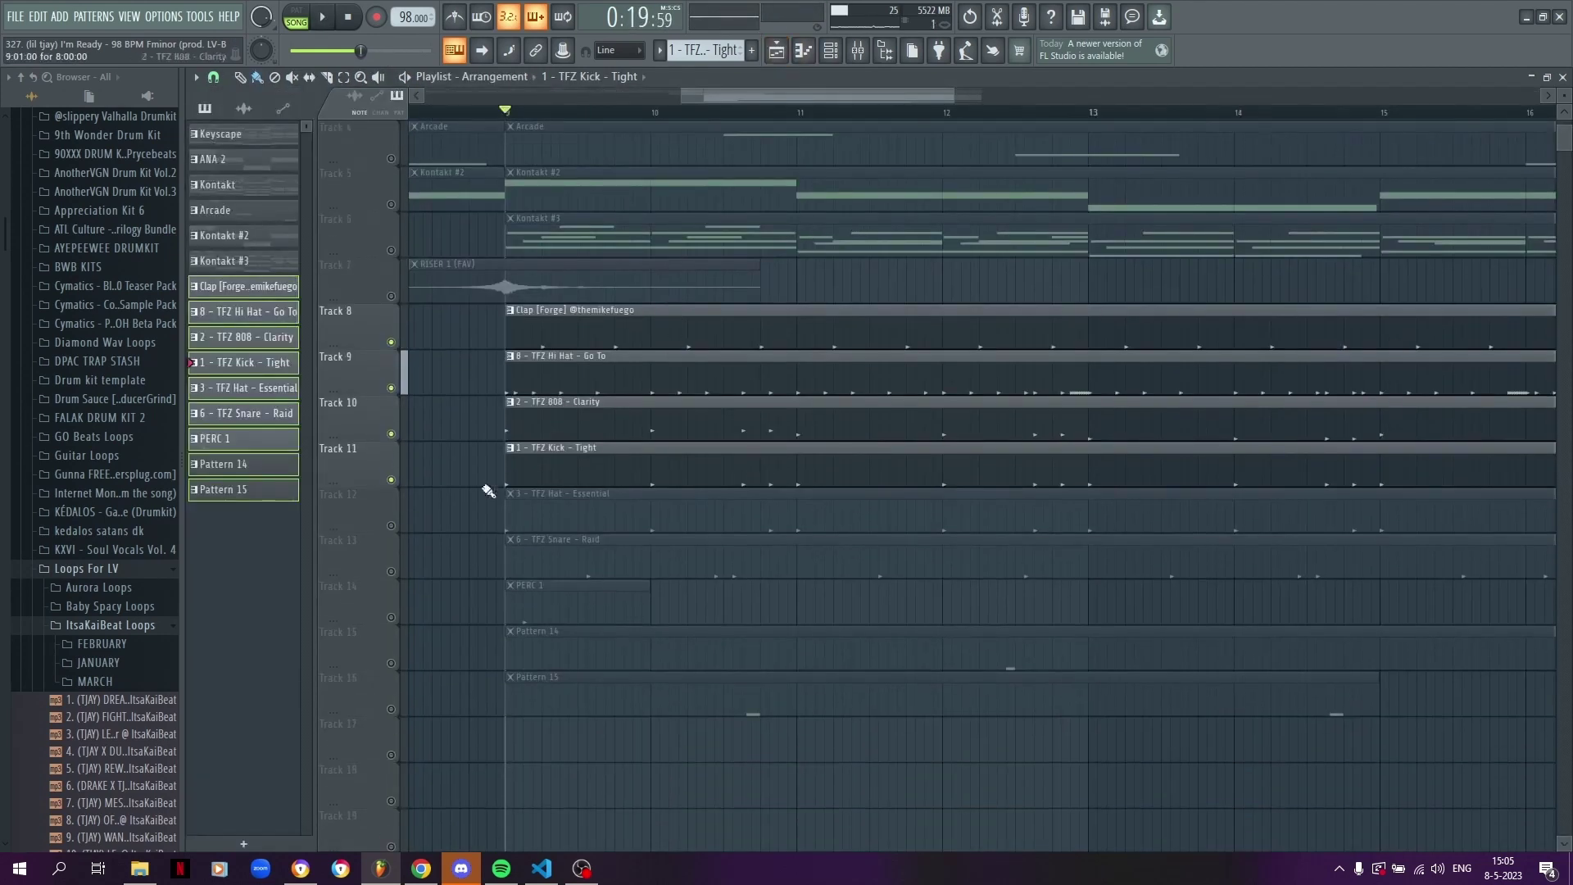
pyautogui.click(391, 528)
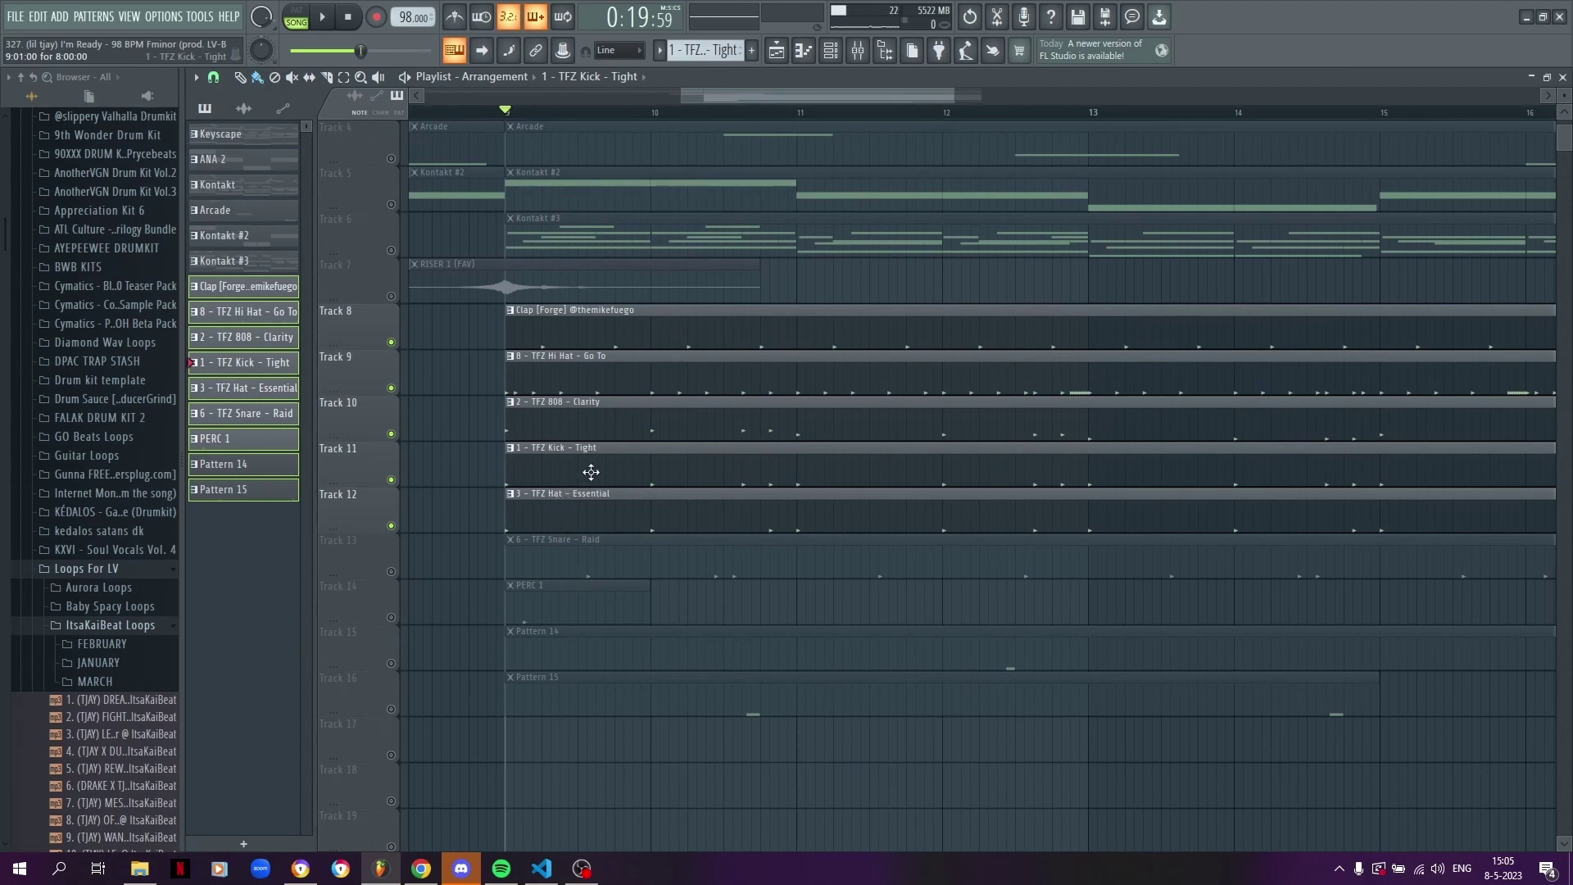
pyautogui.press('space')
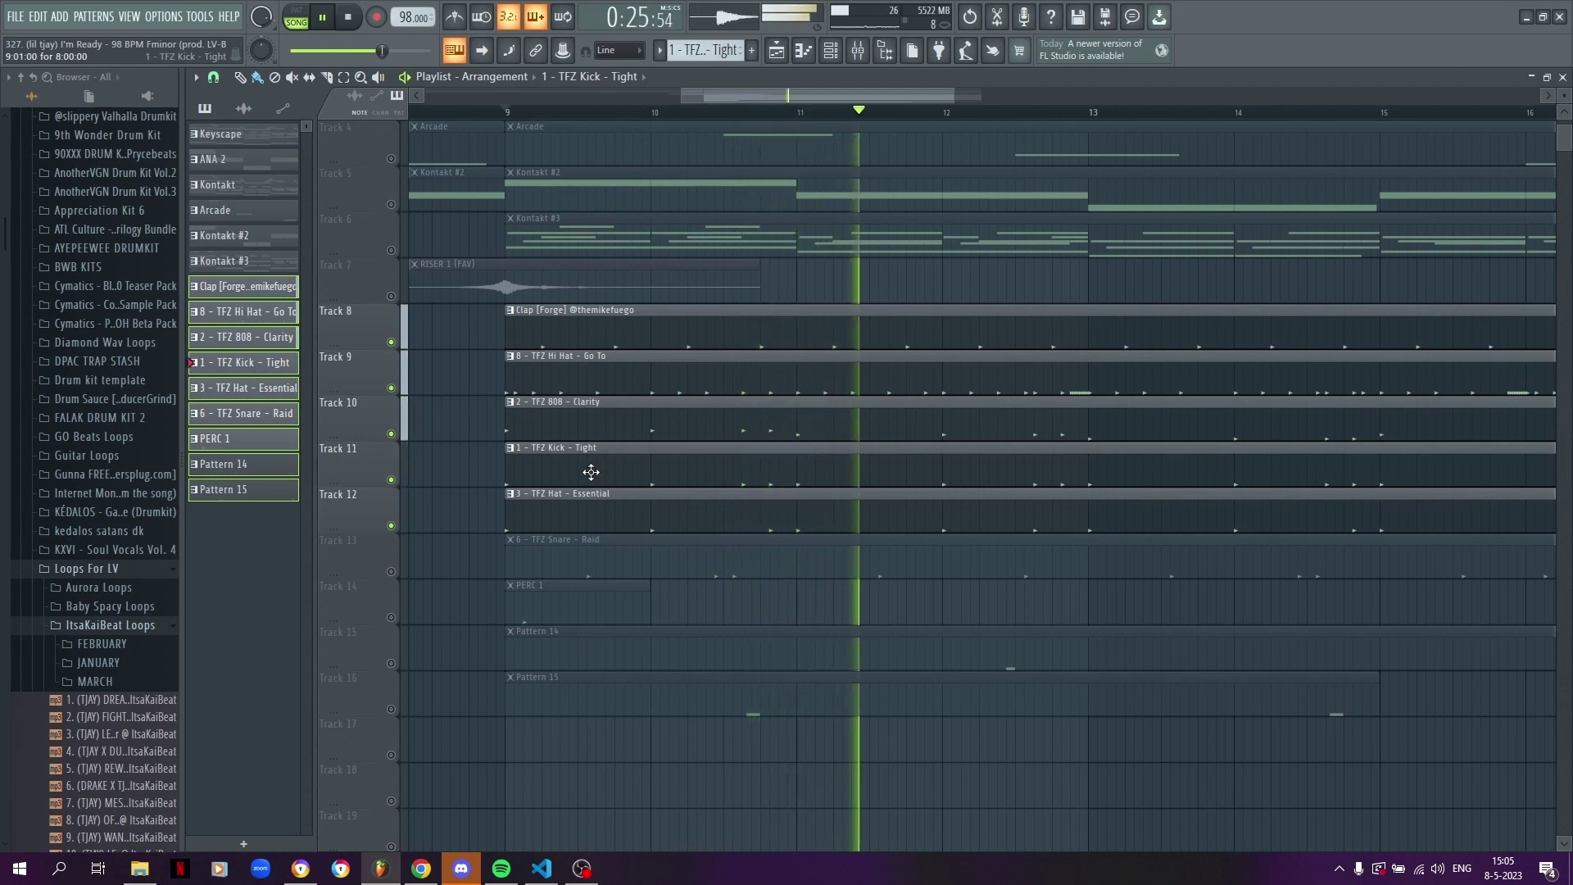
pyautogui.press('space')
# - Select the RACK KICK 1 mixer track and look up the options for sidechaining it to the 808 track
pyautogui.click(857, 54)
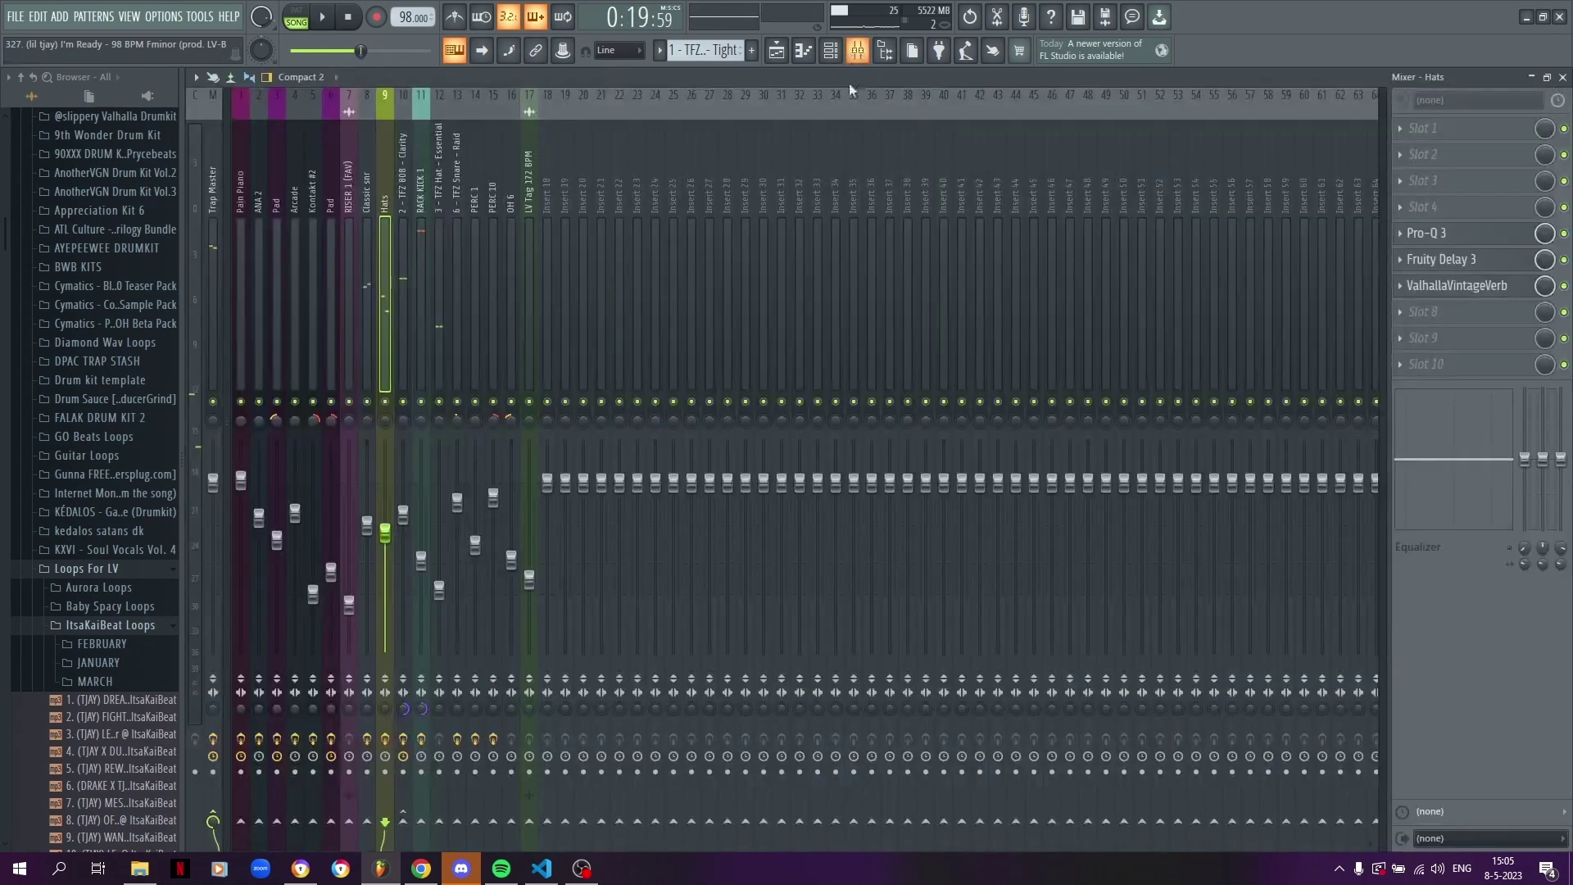
pyautogui.click(417, 287)
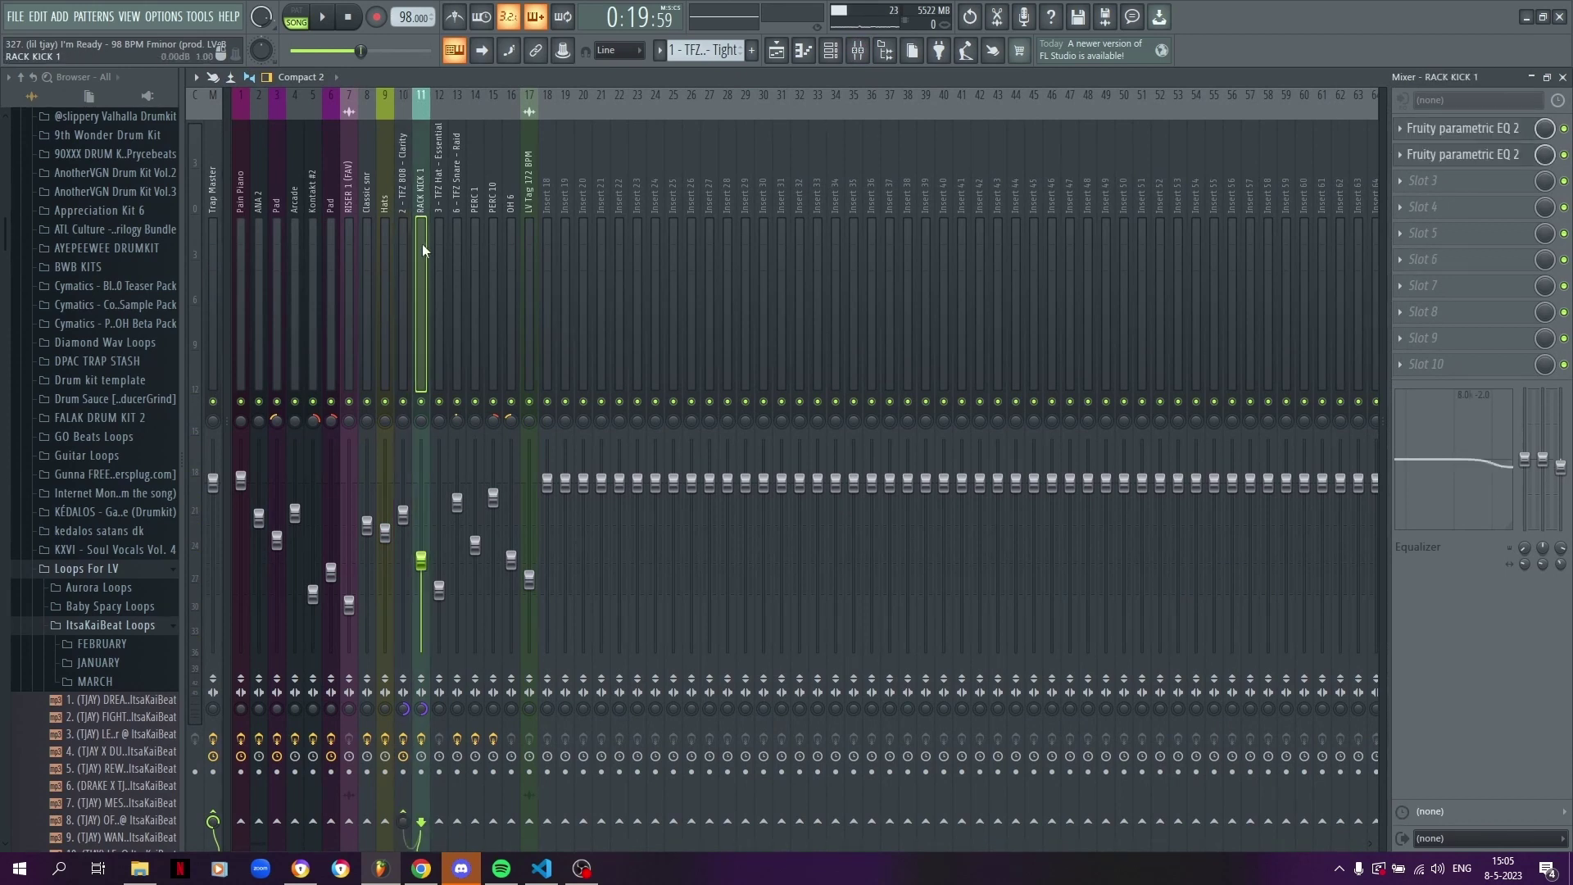
pyautogui.rightClick(402, 820)
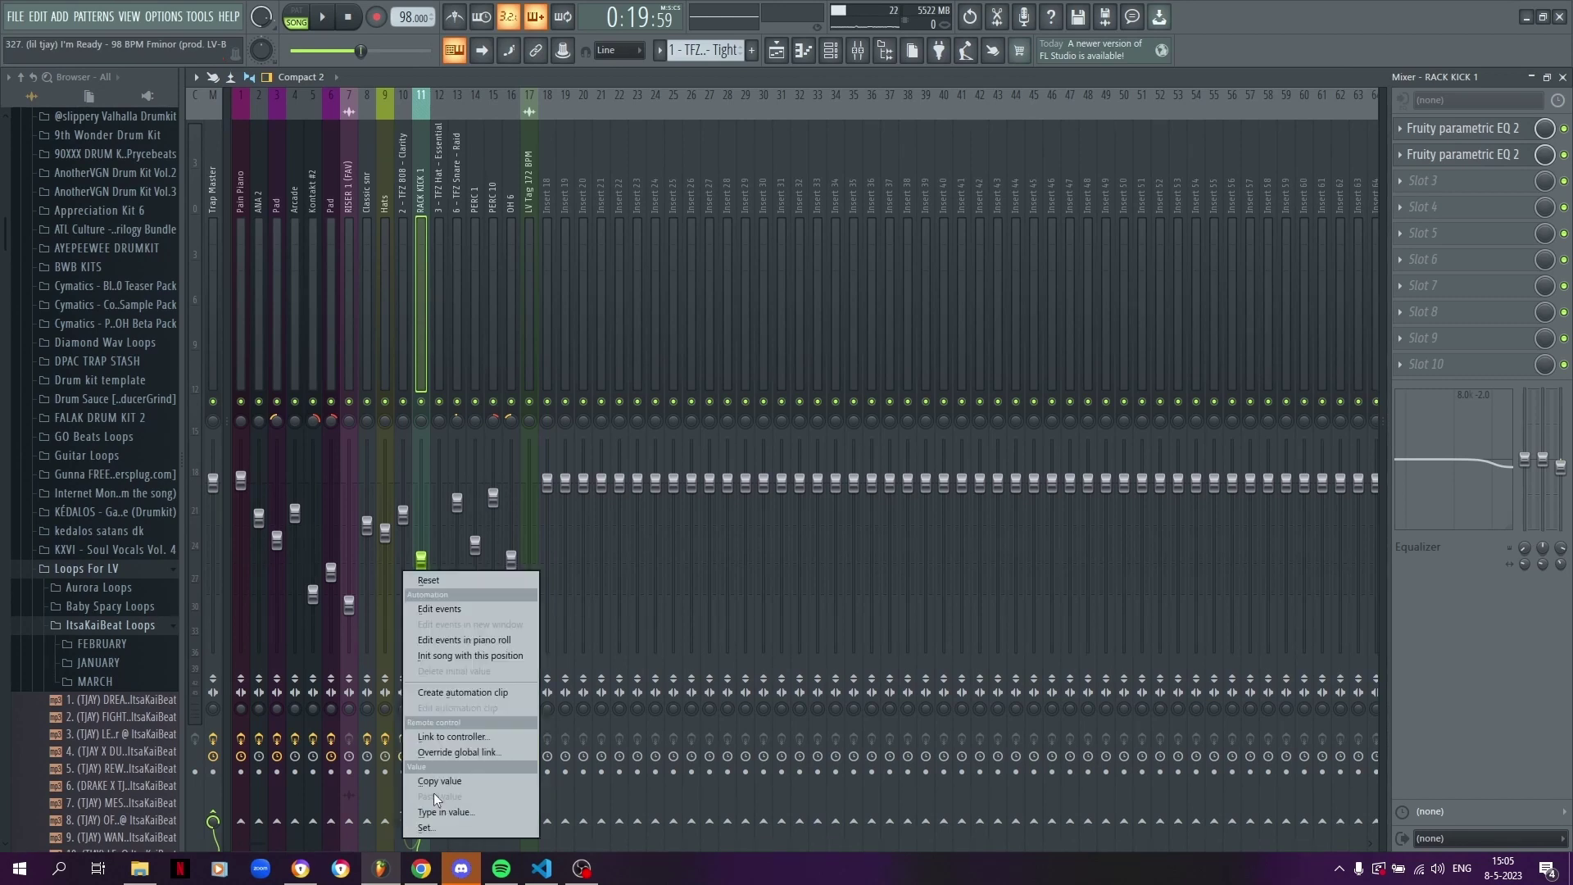
pyautogui.click(418, 286)
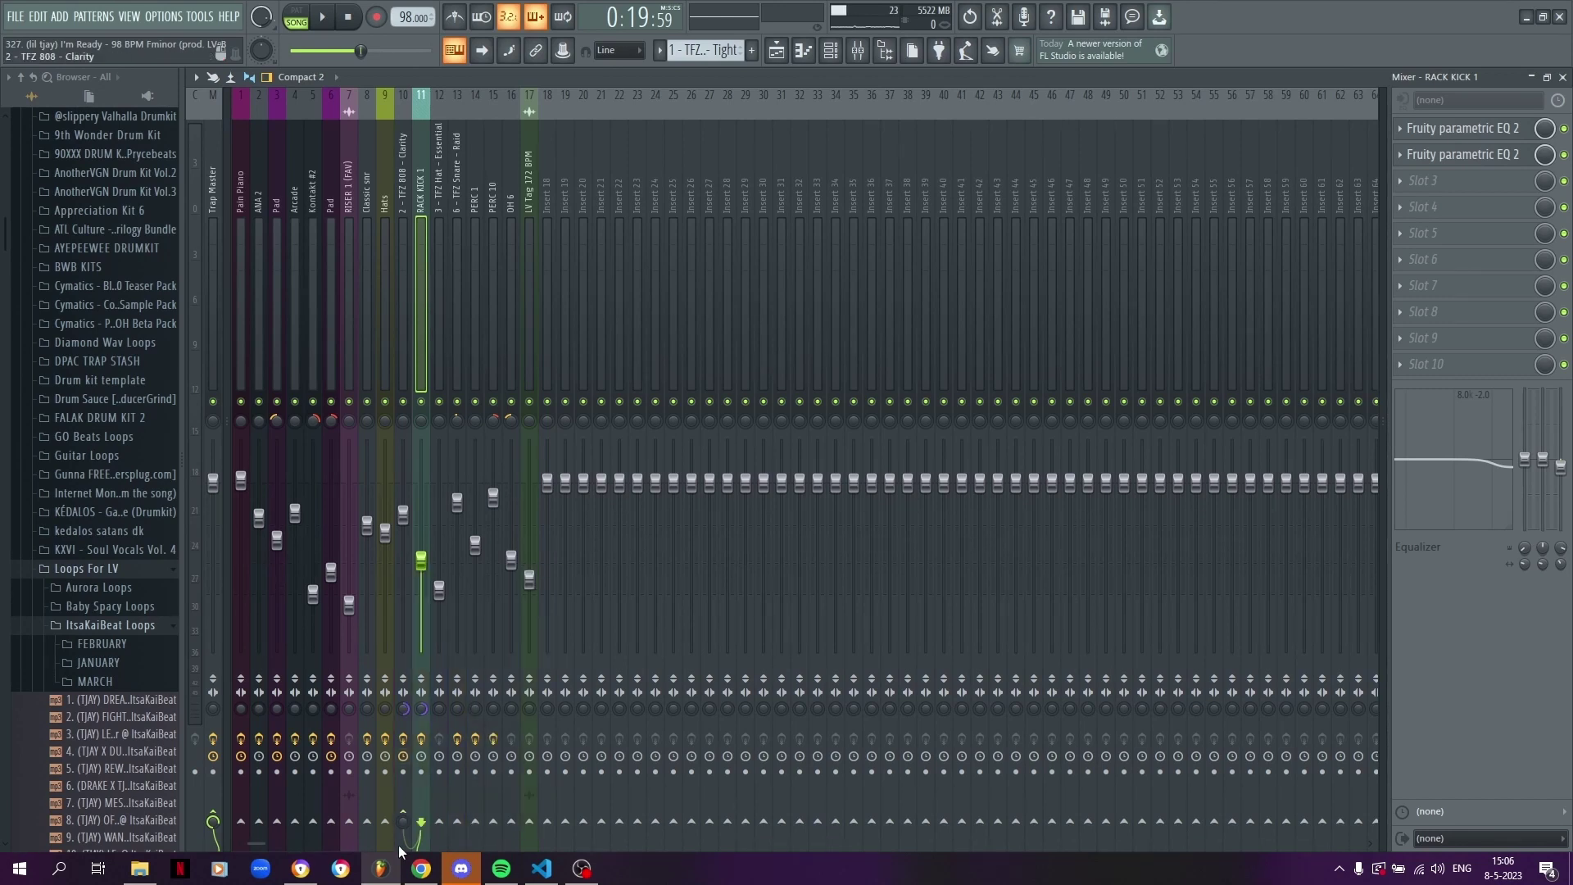
pyautogui.rightClick(405, 819)
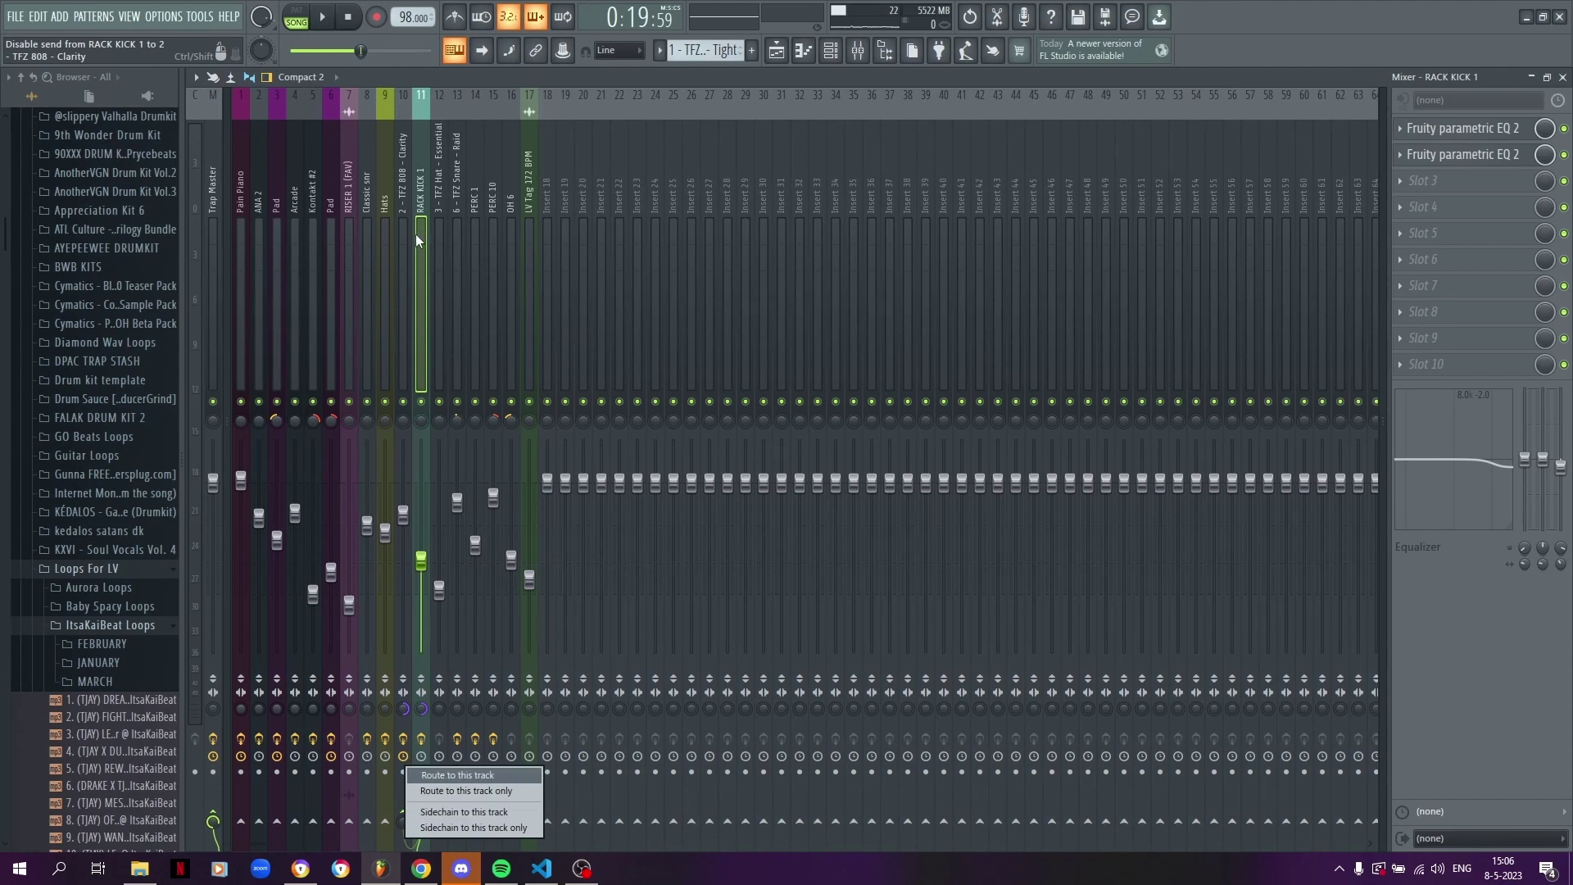
pyautogui.click(410, 260)
# - Open the Fruity Limiter on the 808 mixer track and choose RACK KICK 1 as its compressor's sidechain input
pyautogui.click(401, 267)
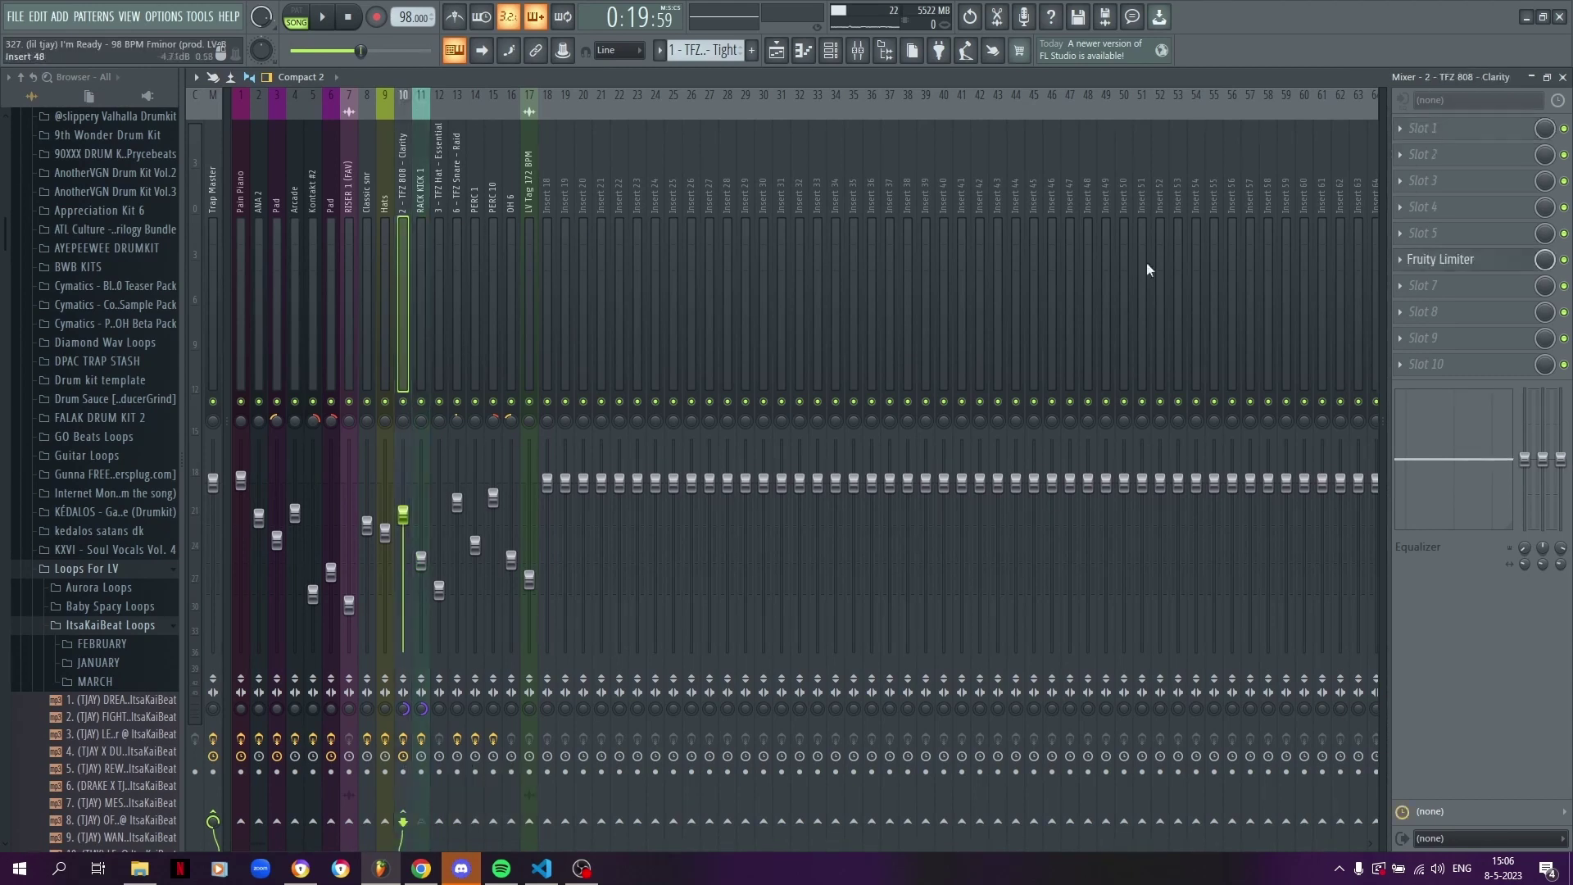
pyautogui.click(1461, 269)
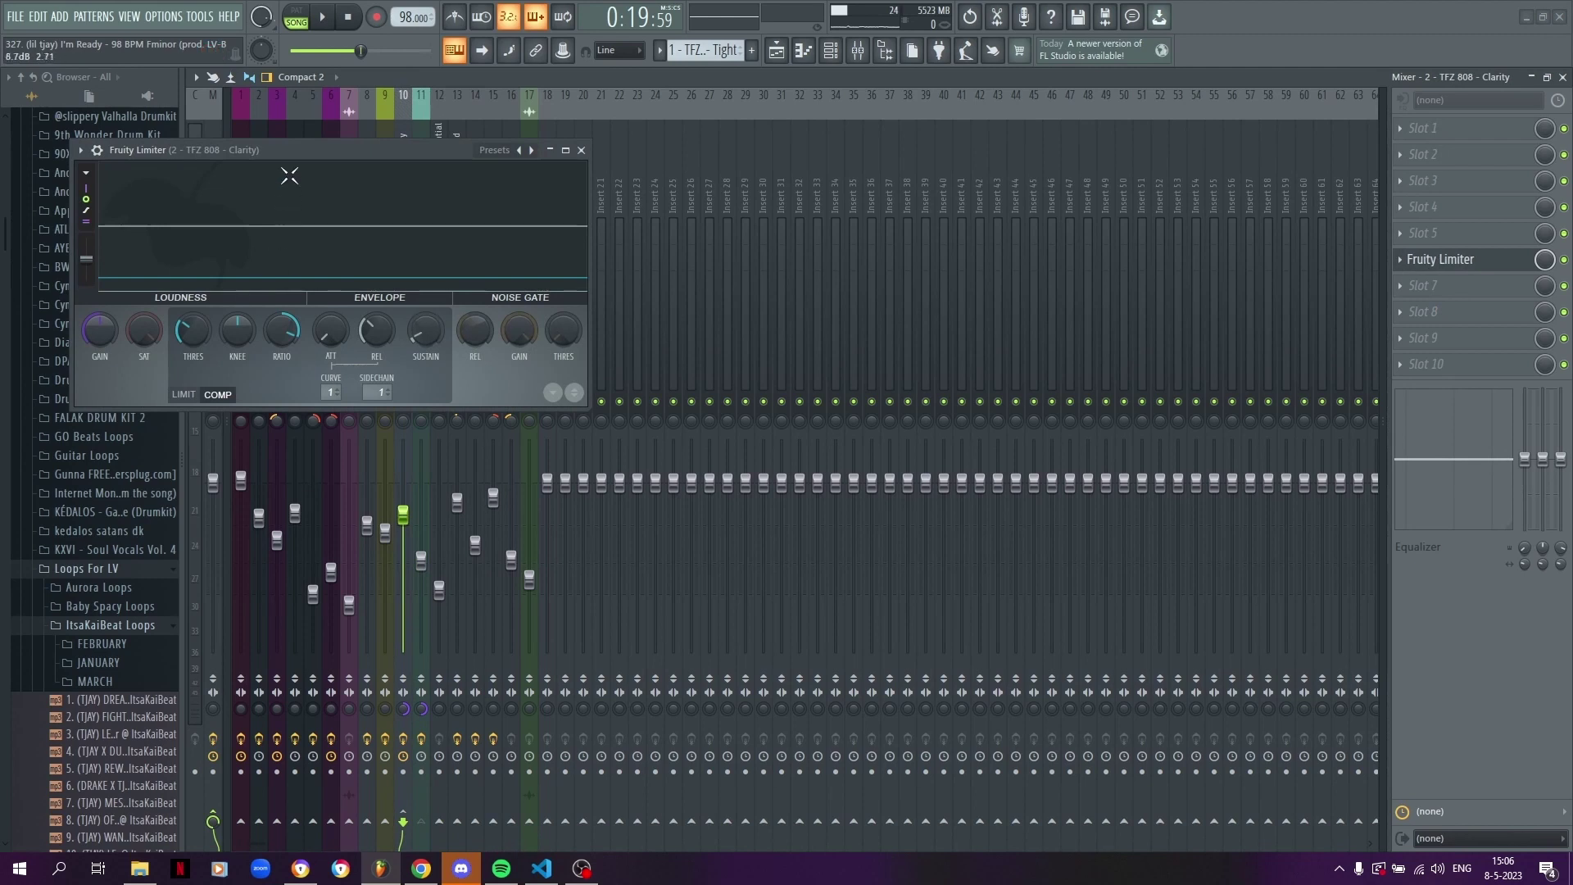
pyautogui.moveTo(311, 147); pyautogui.dragTo(350, 147)
pyautogui.click(421, 396)
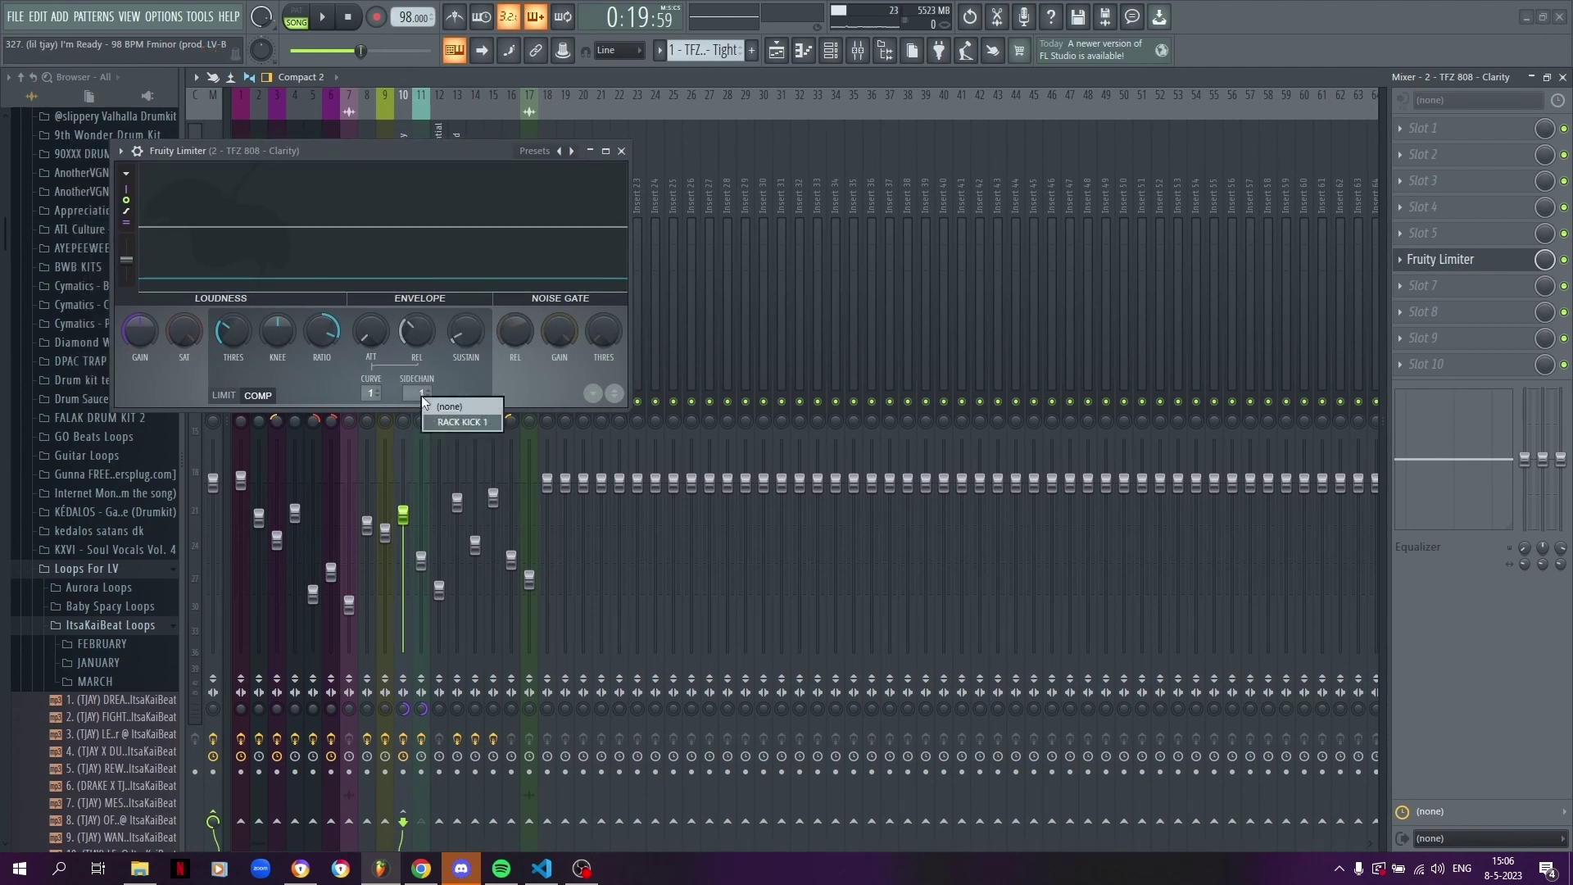
pyautogui.click(464, 424)
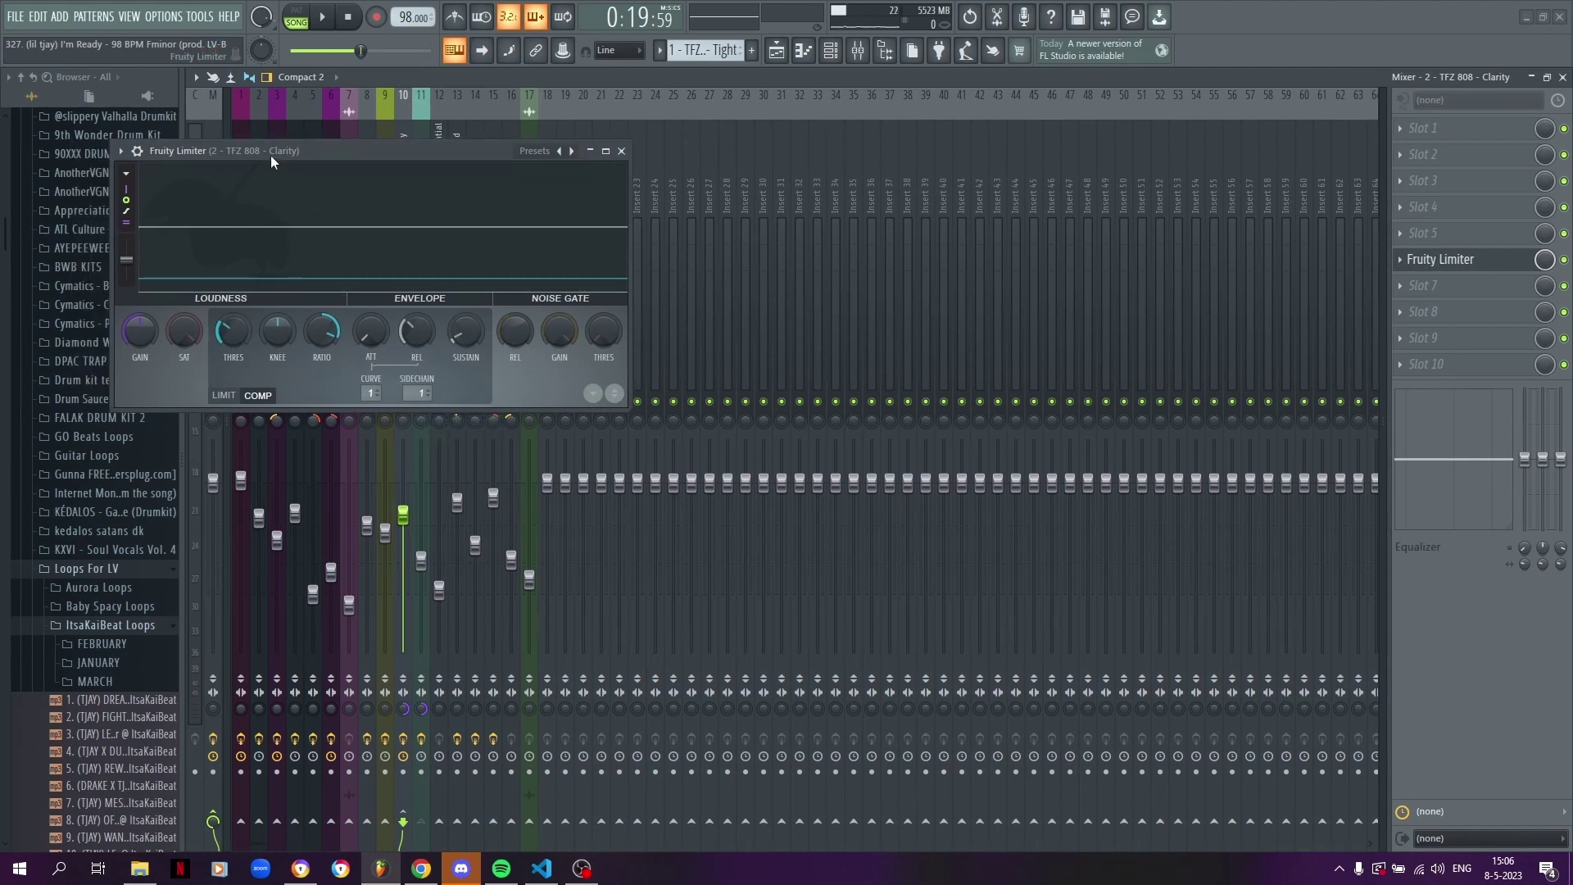
# - Play the drums with the Fruity Limiter open to examine how the kick ducks the 808
pyautogui.moveTo(390, 146); pyautogui.dragTo(846, 151)
pyautogui.press('space')
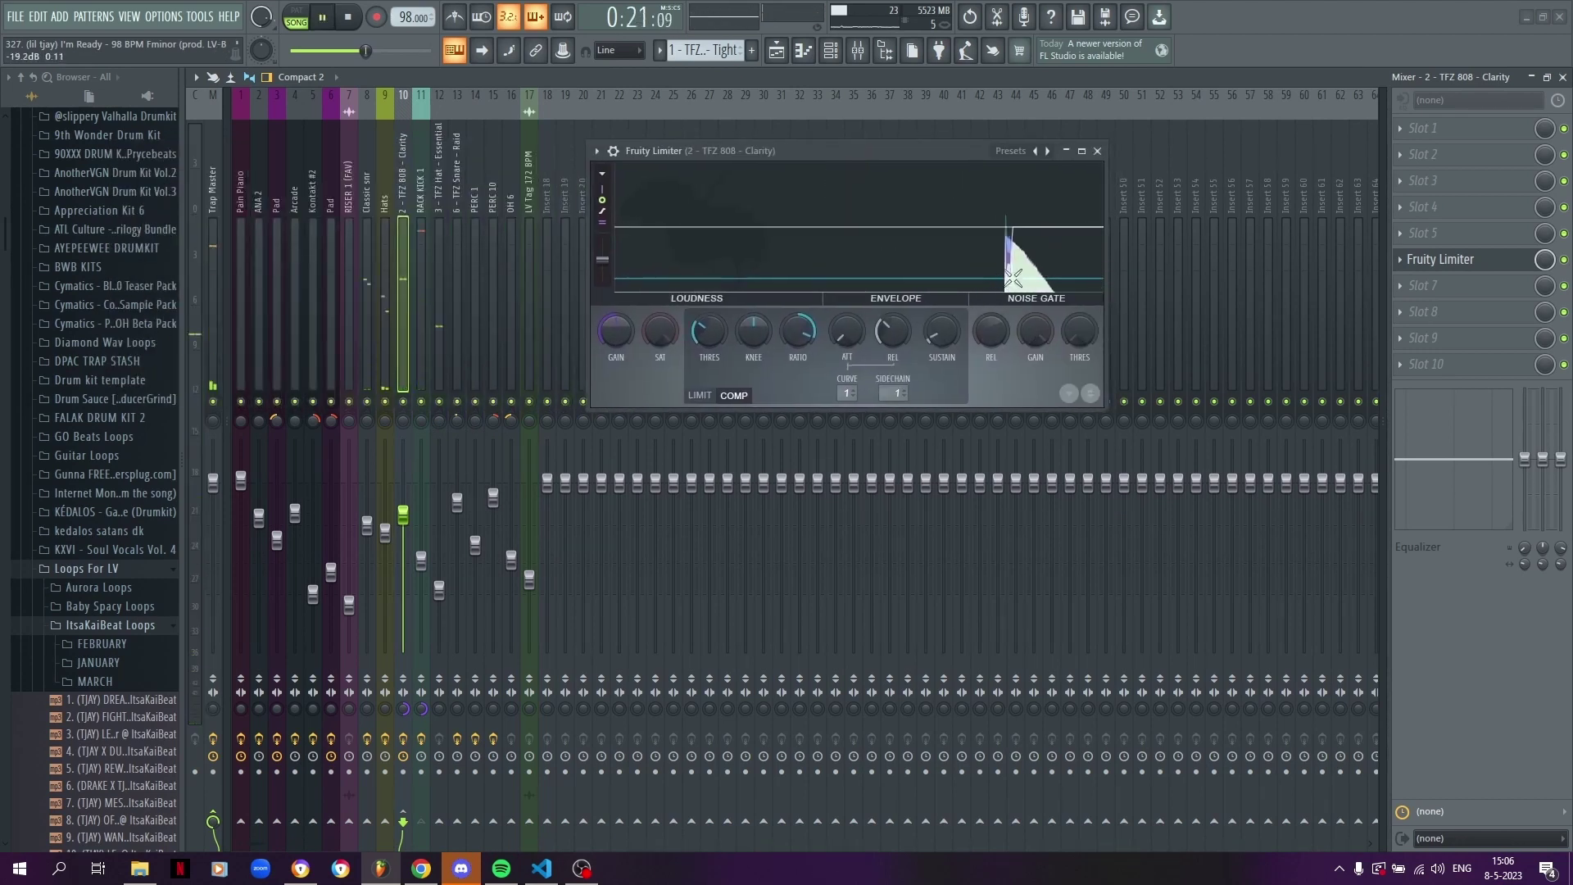
pyautogui.press('space')
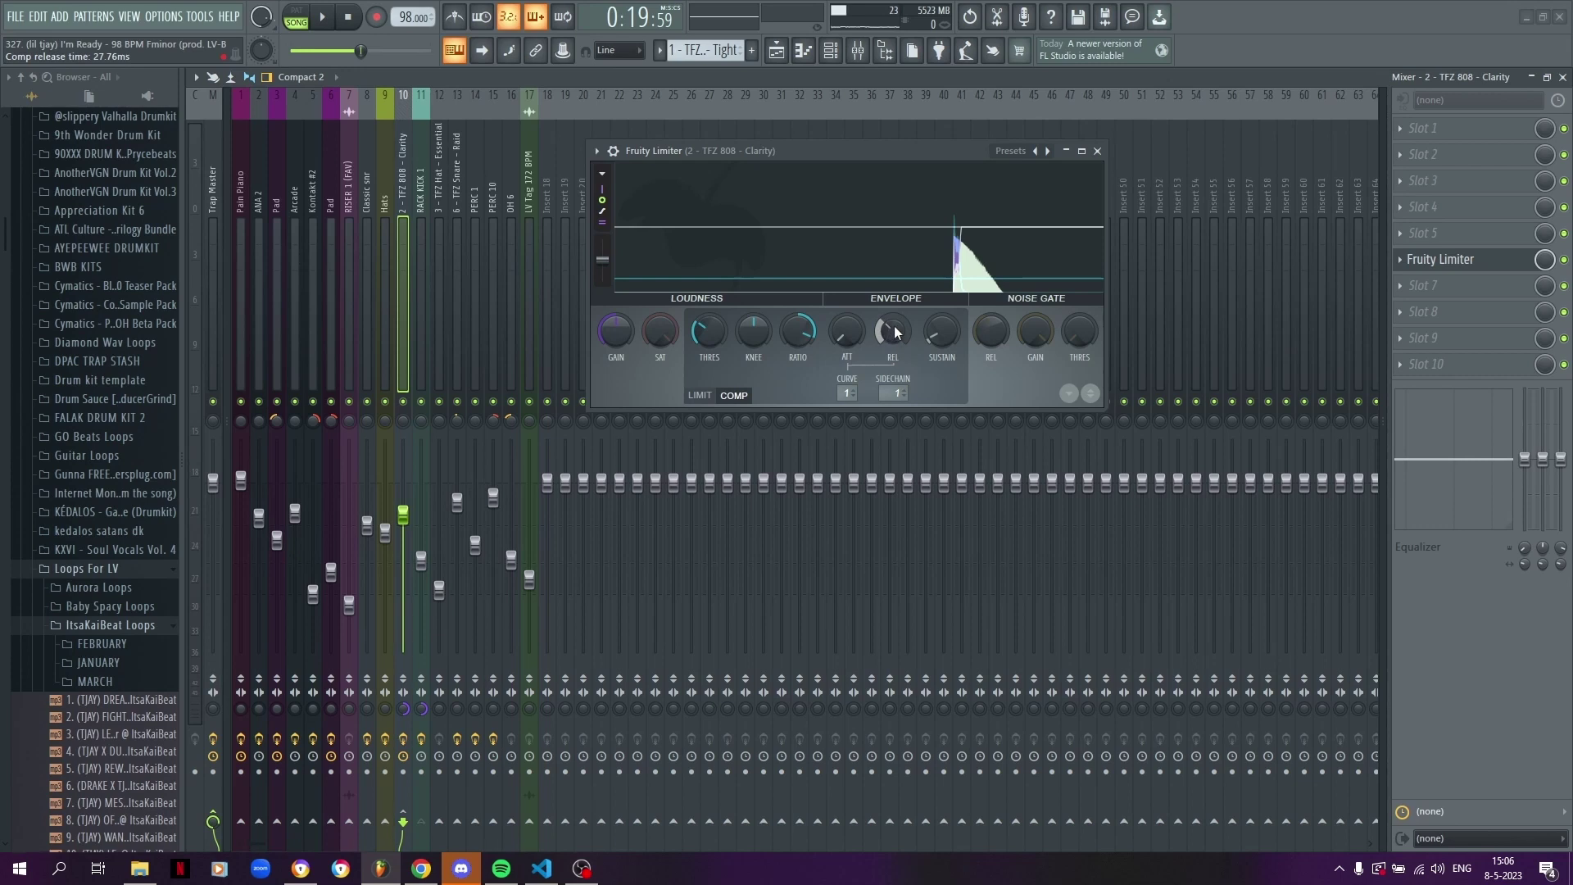
# - Audition the drums with the 808's Fruity Limiter enabled and bypassed to compare the sidechain, leaving it enabled and closing the plugin window
pyautogui.moveTo(883, 150); pyautogui.dragTo(858, 138)
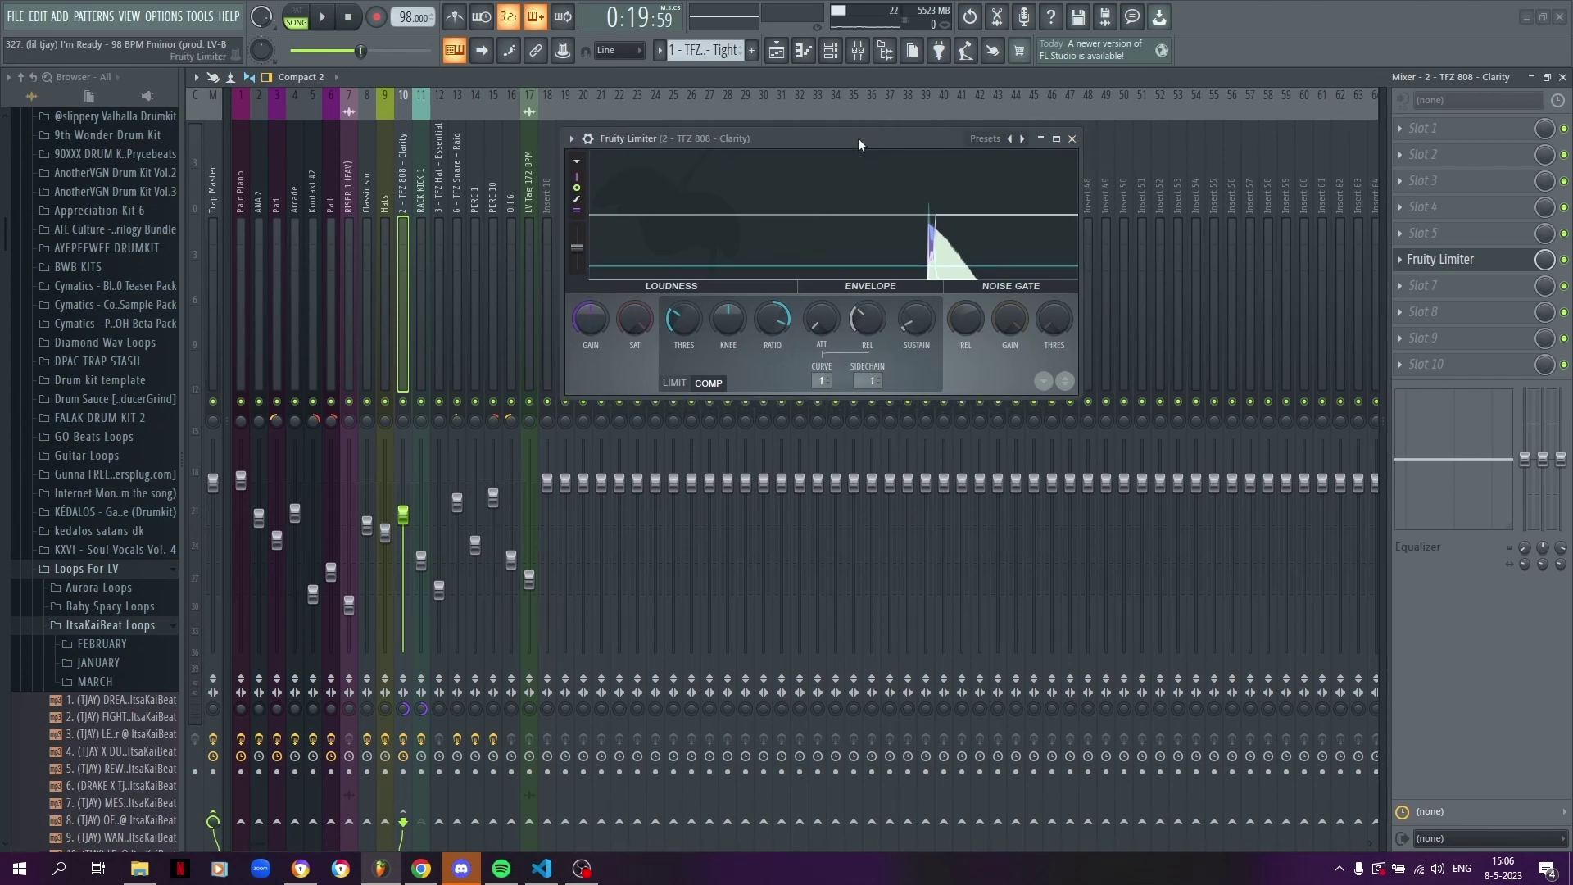
pyautogui.press('space')
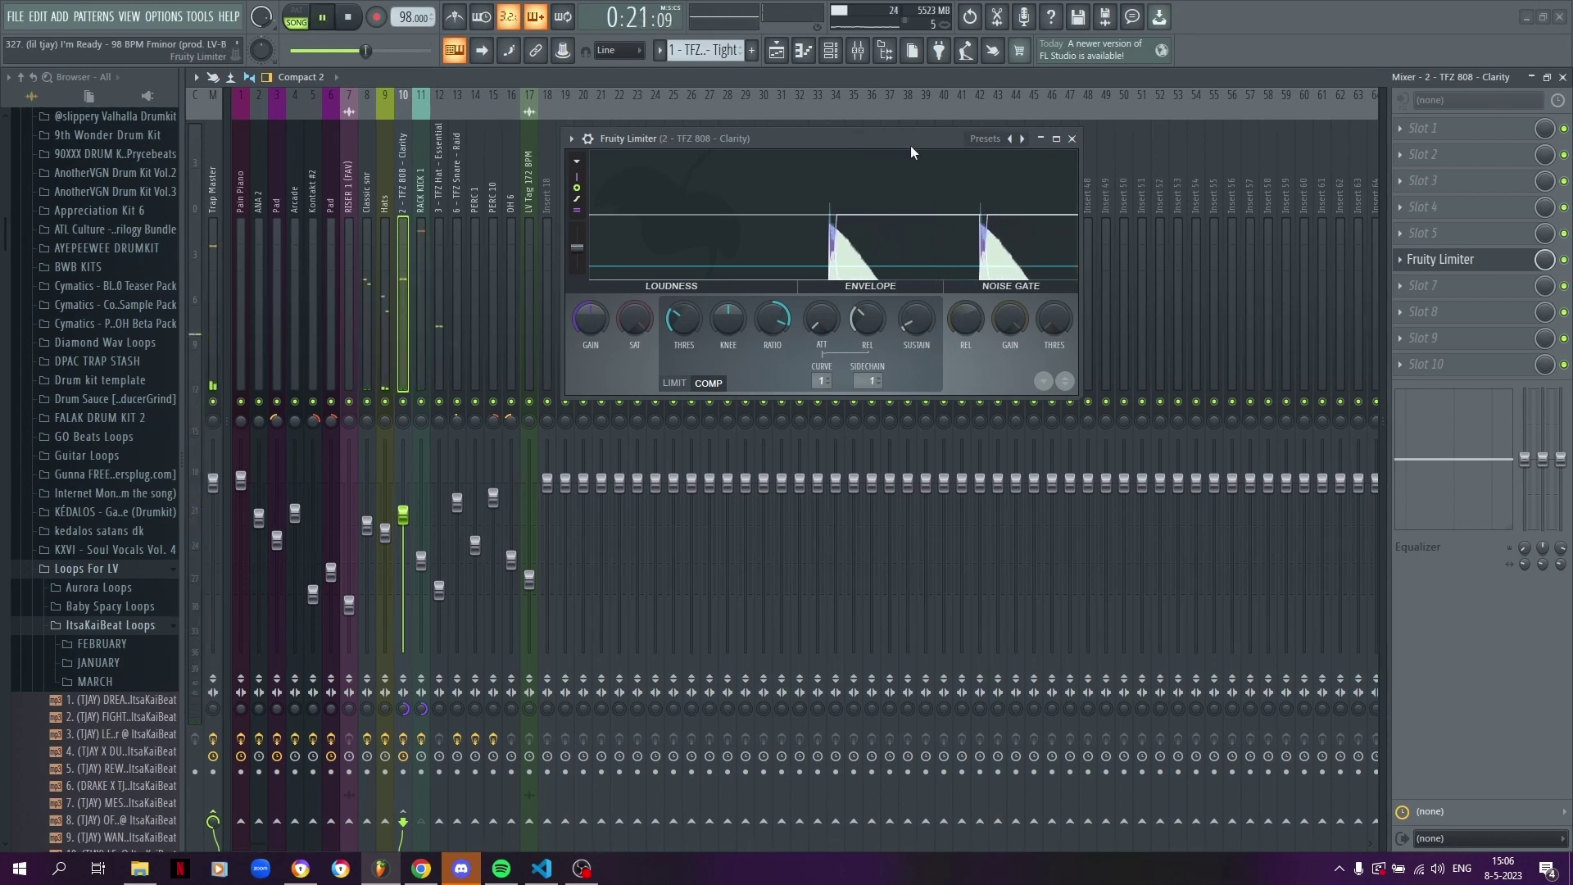
pyautogui.press('space')
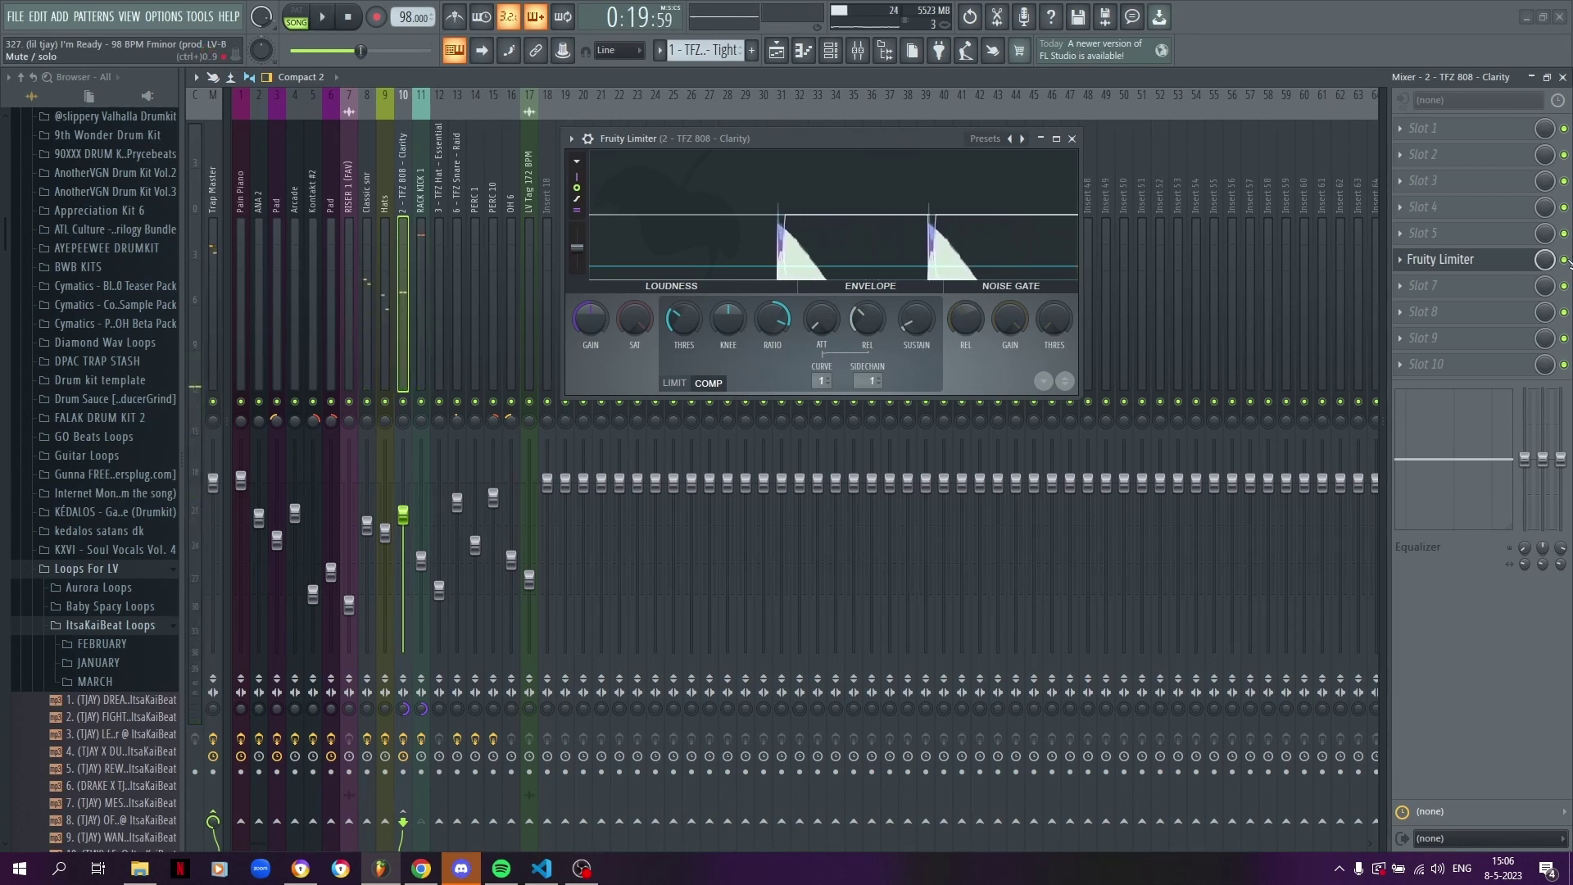
pyautogui.press('space')
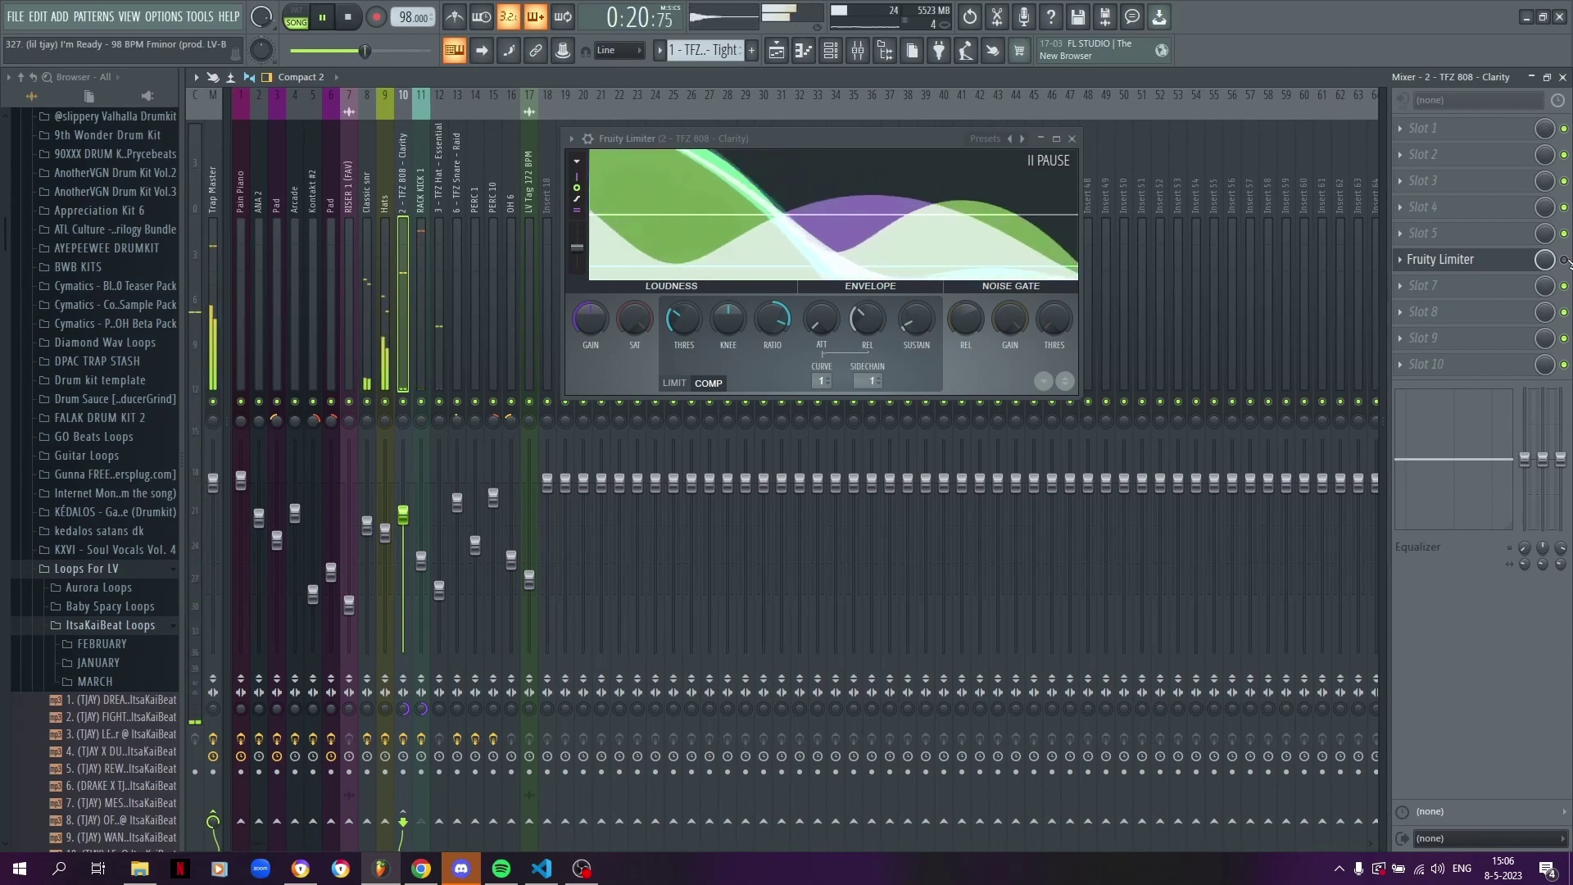
pyautogui.press('space')
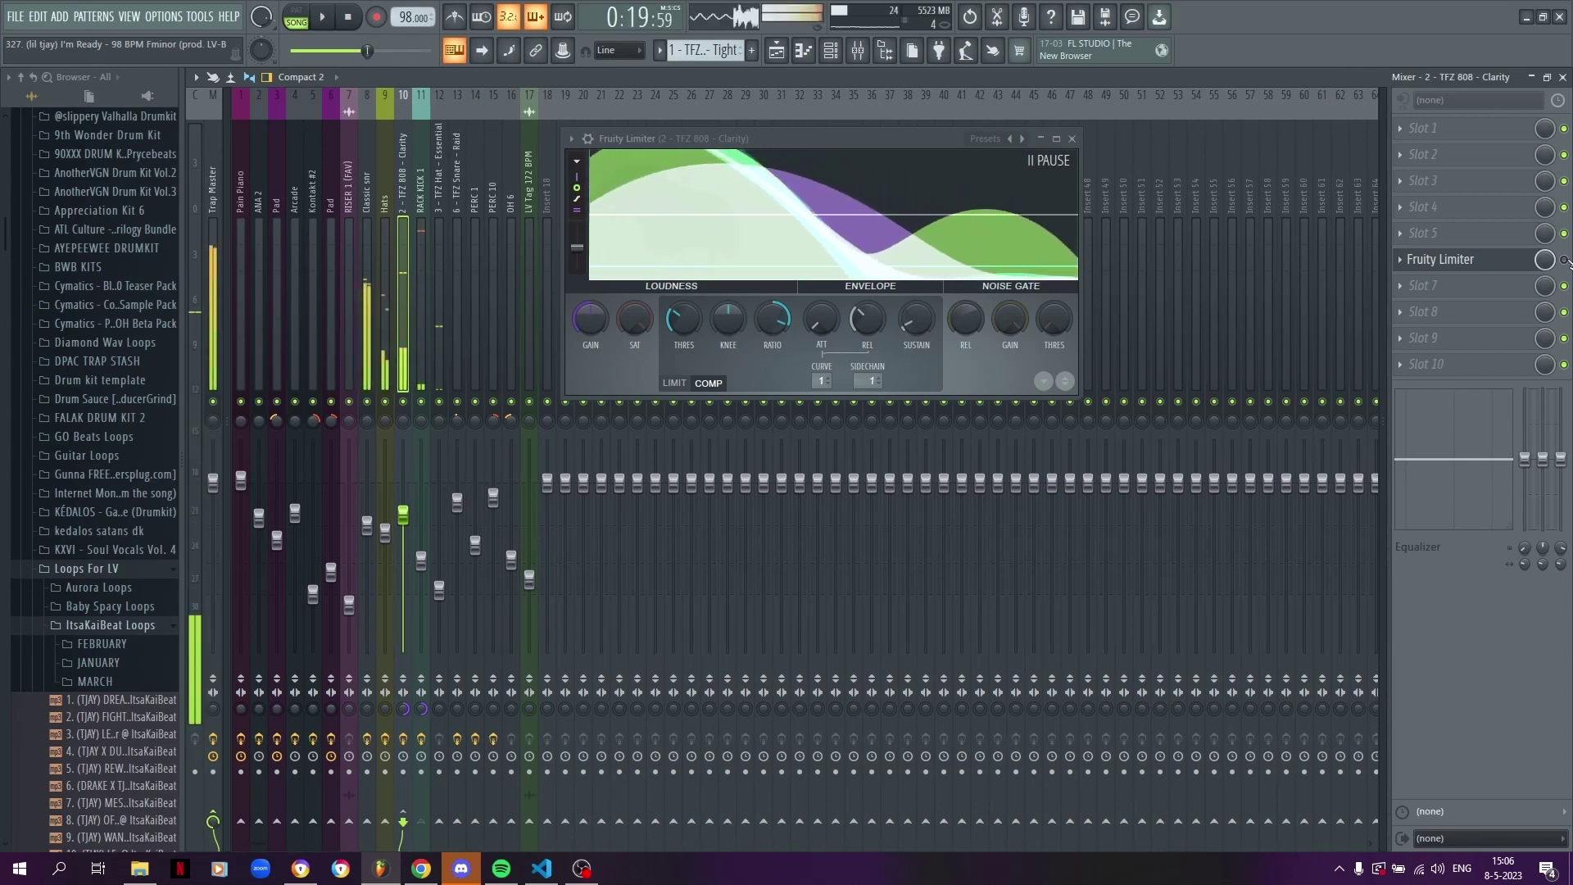
pyautogui.press('space')
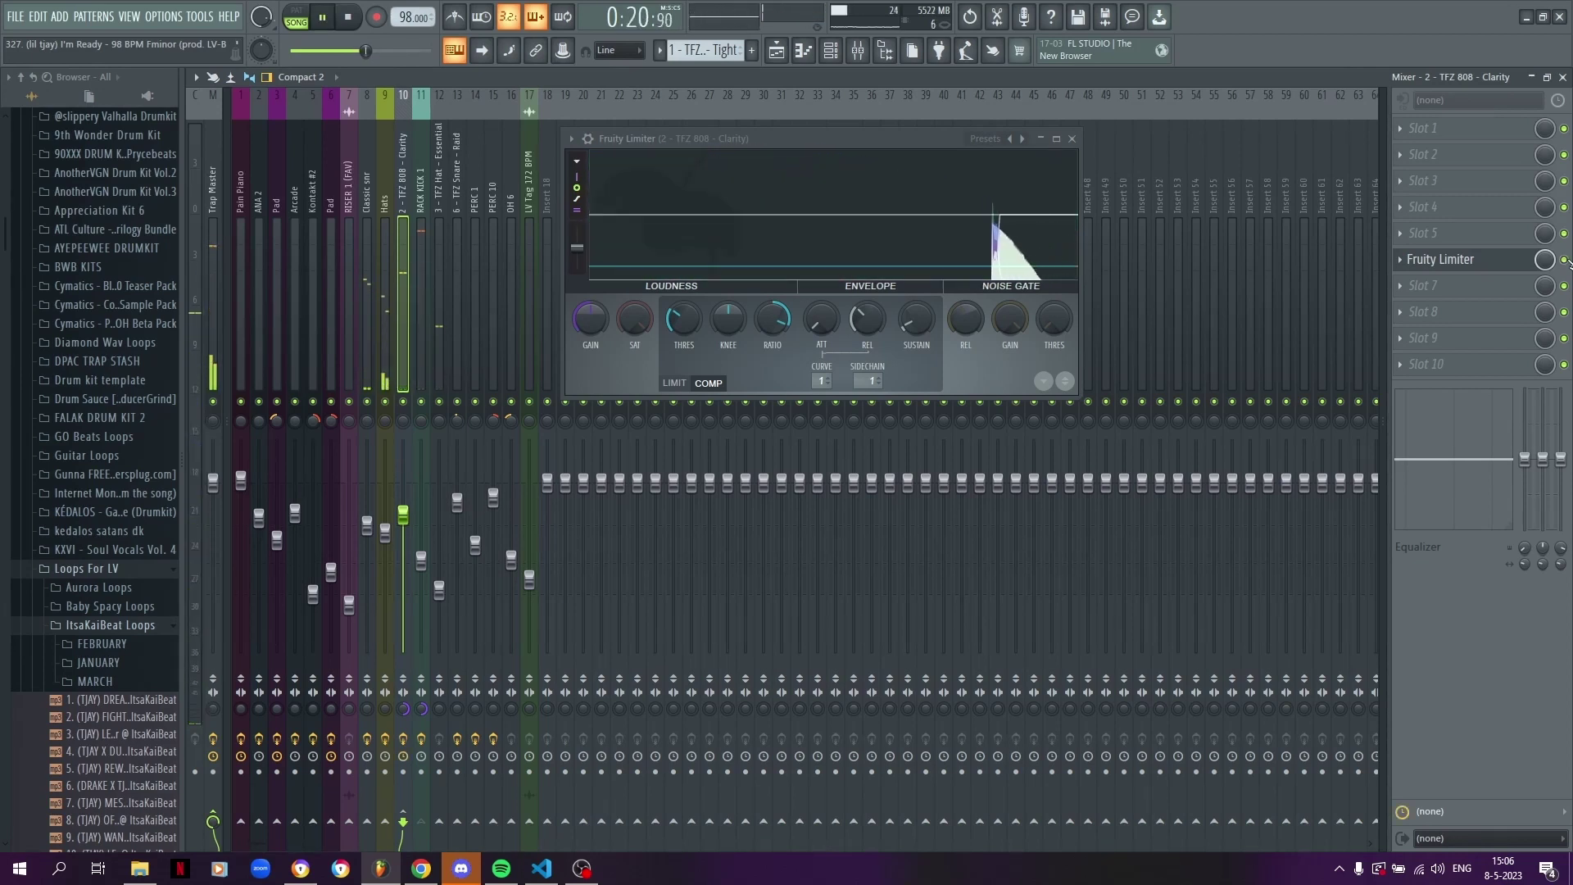
pyautogui.press('space')
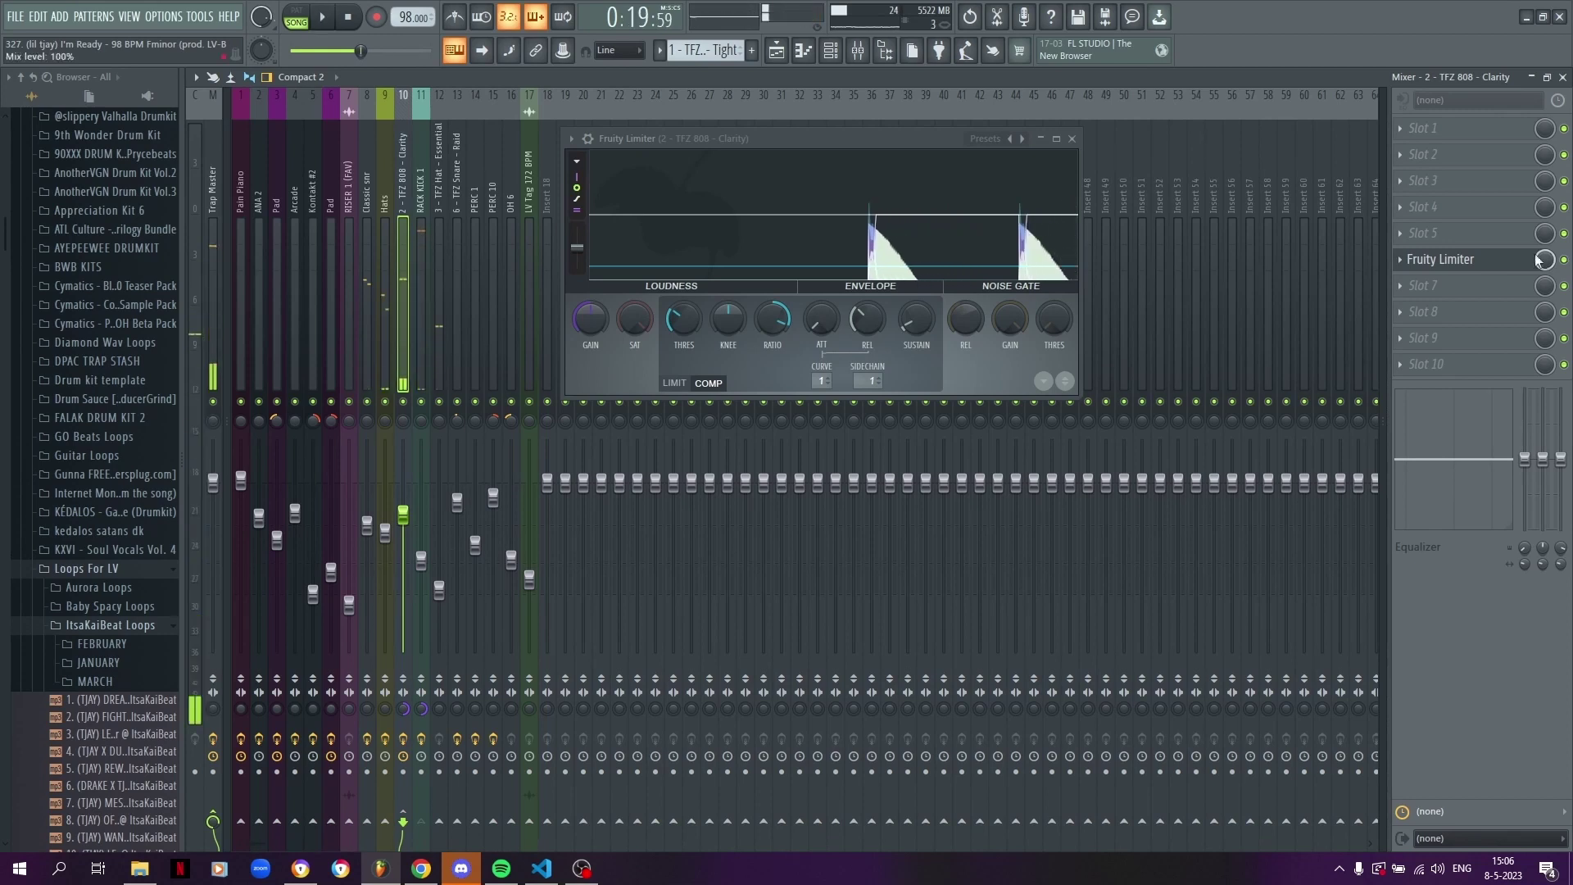
pyautogui.click(1072, 138)
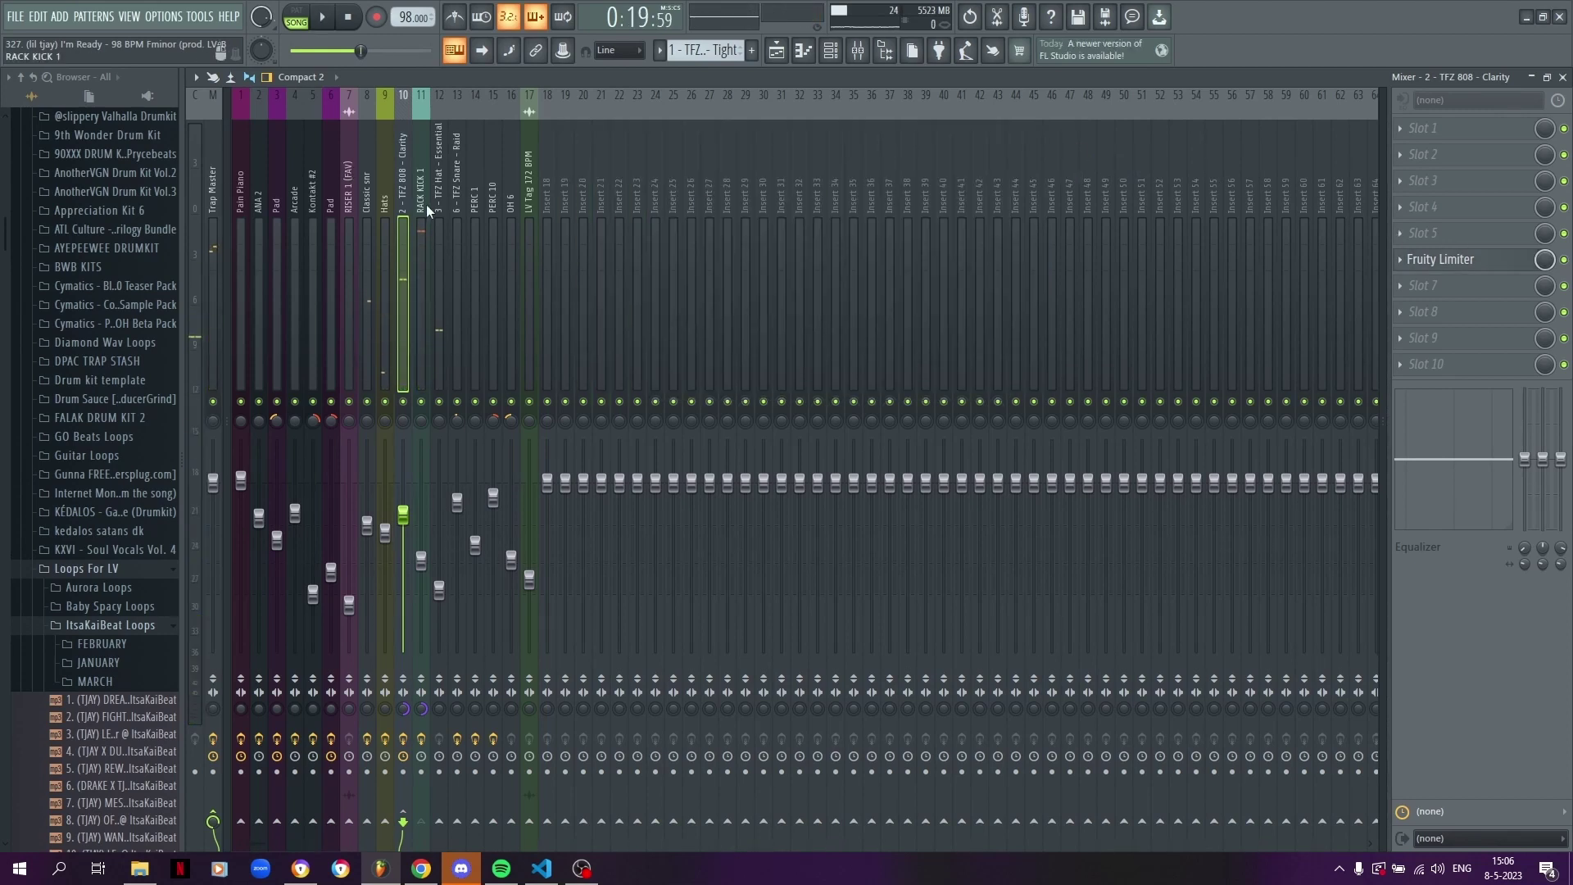
# - Return to the playlist, unmute the TFZ Snare - Raid pattern on Track 13 and play the drums with it
pyautogui.click(777, 53)
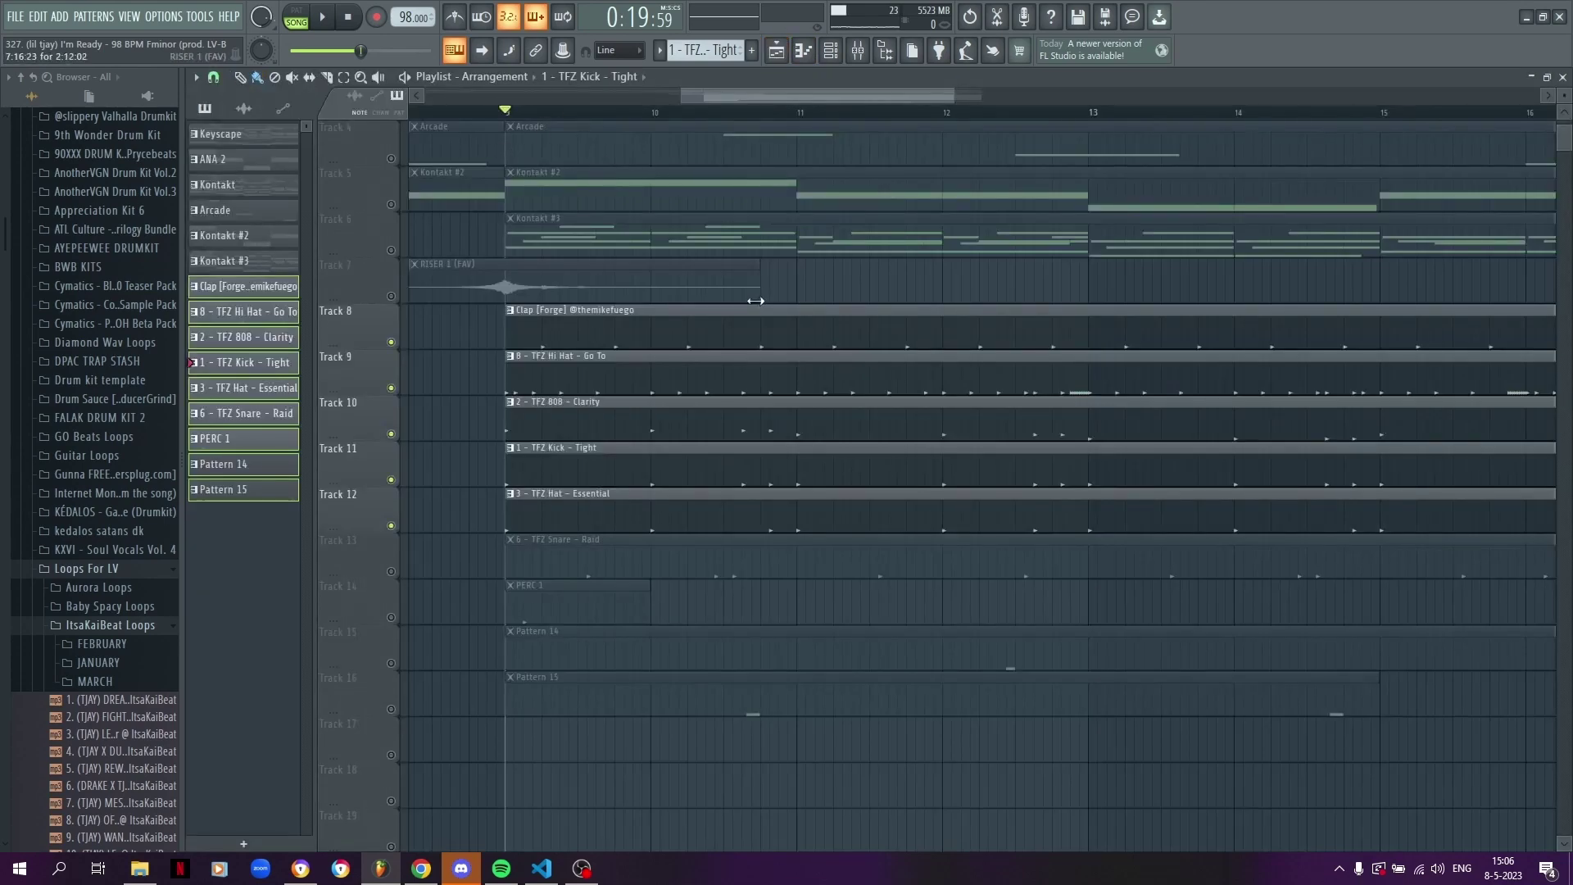
pyautogui.scroll(-1, 774, 342)
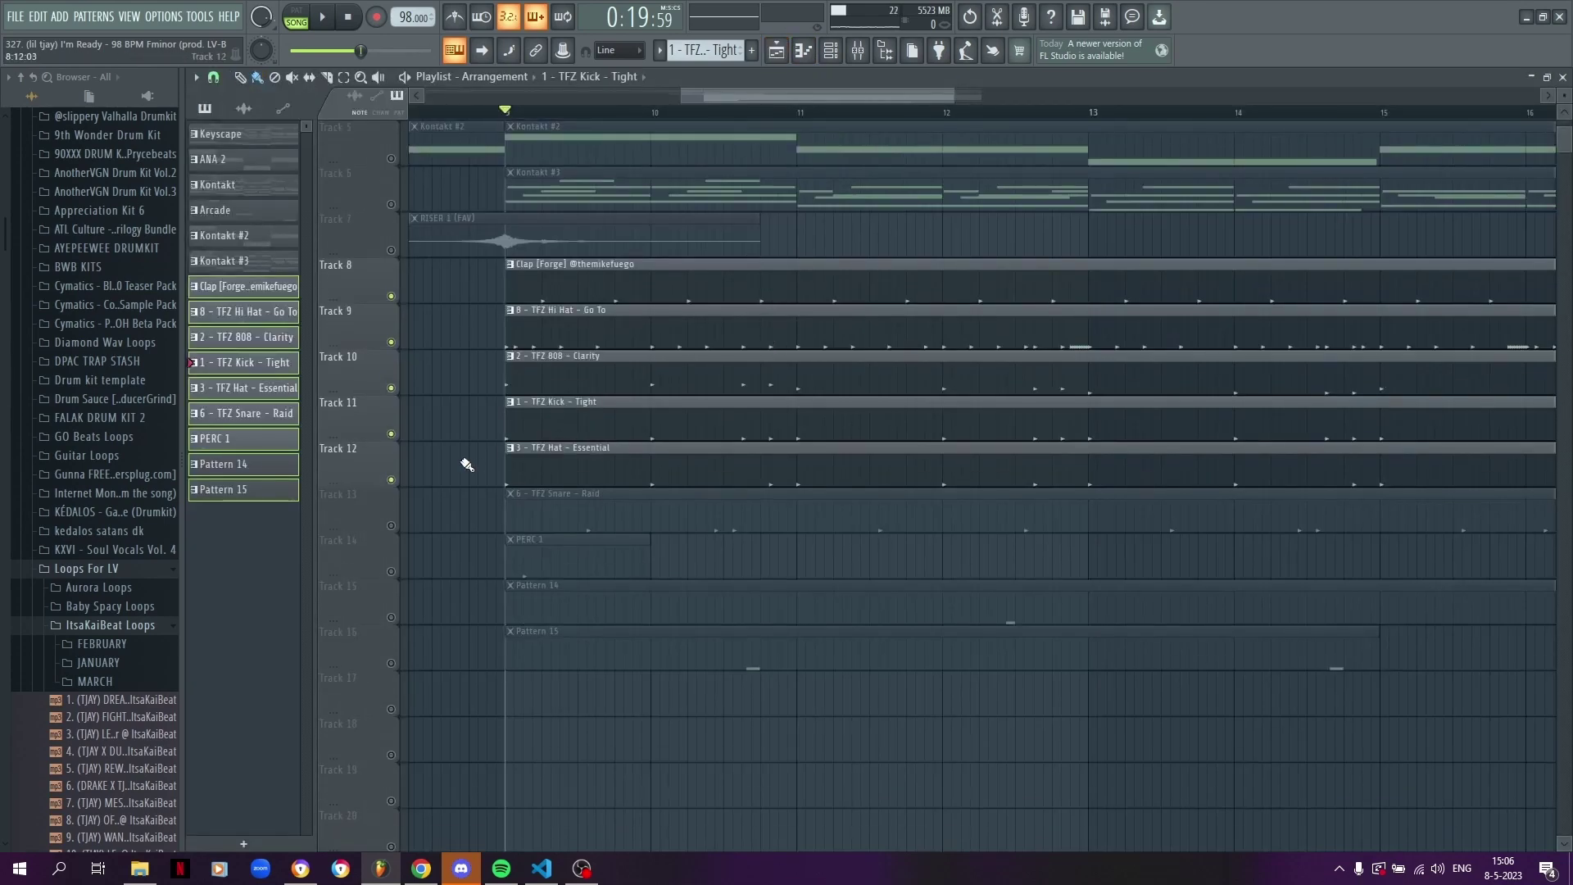
pyautogui.click(391, 527)
pyautogui.press('space')
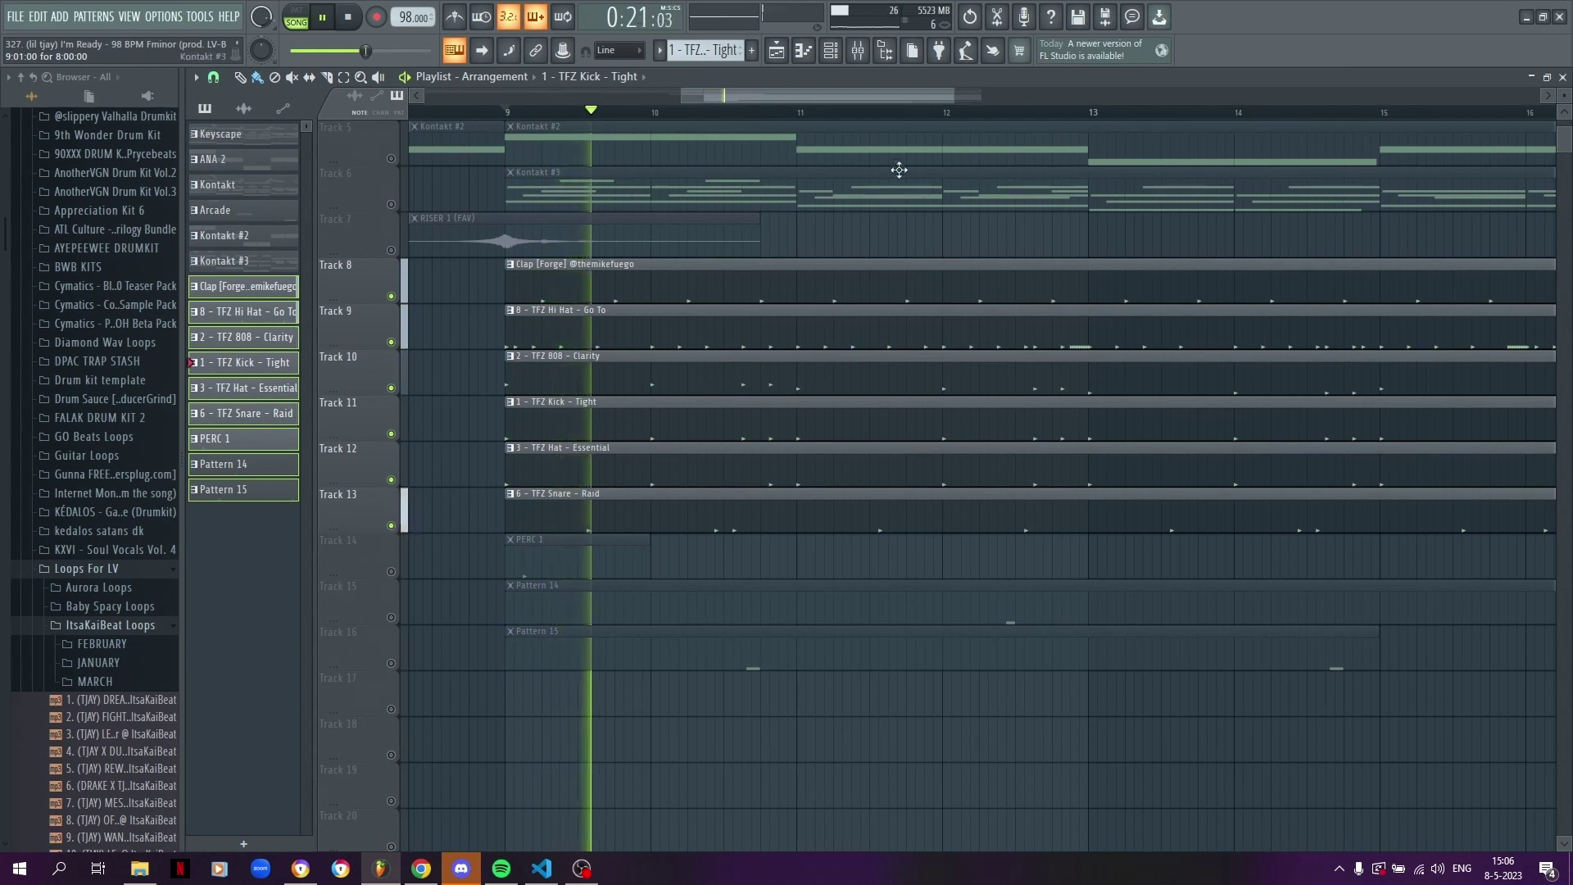
# - Inspect the TFZ Snare - Raid mixer track's effects and its notes in the piano roll during playback, stopping playback at the end
pyautogui.press('F9')
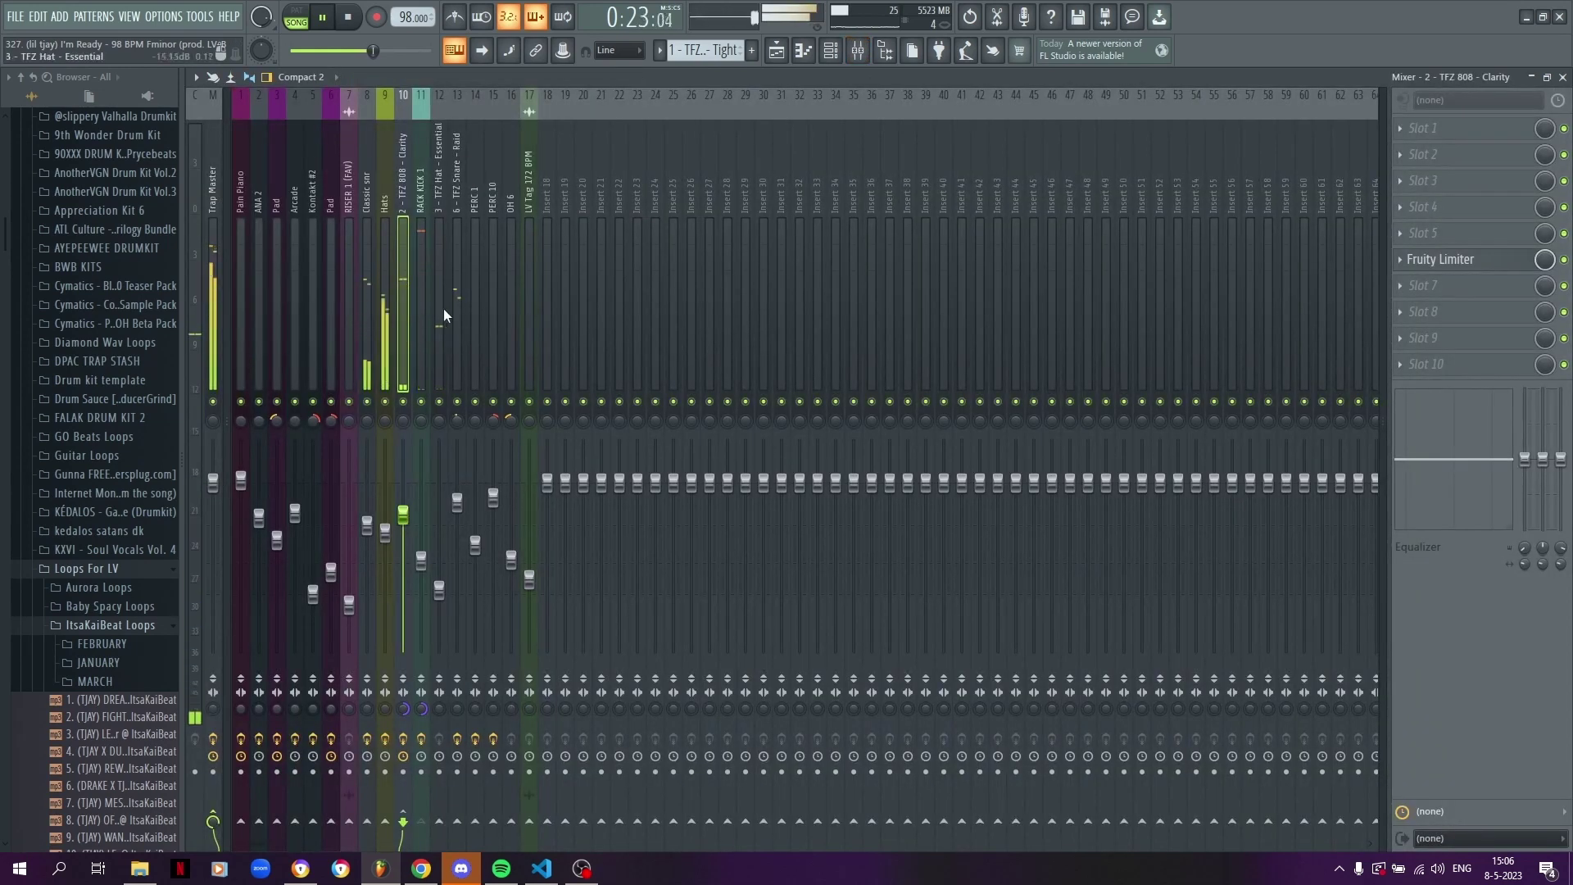
pyautogui.click(455, 312)
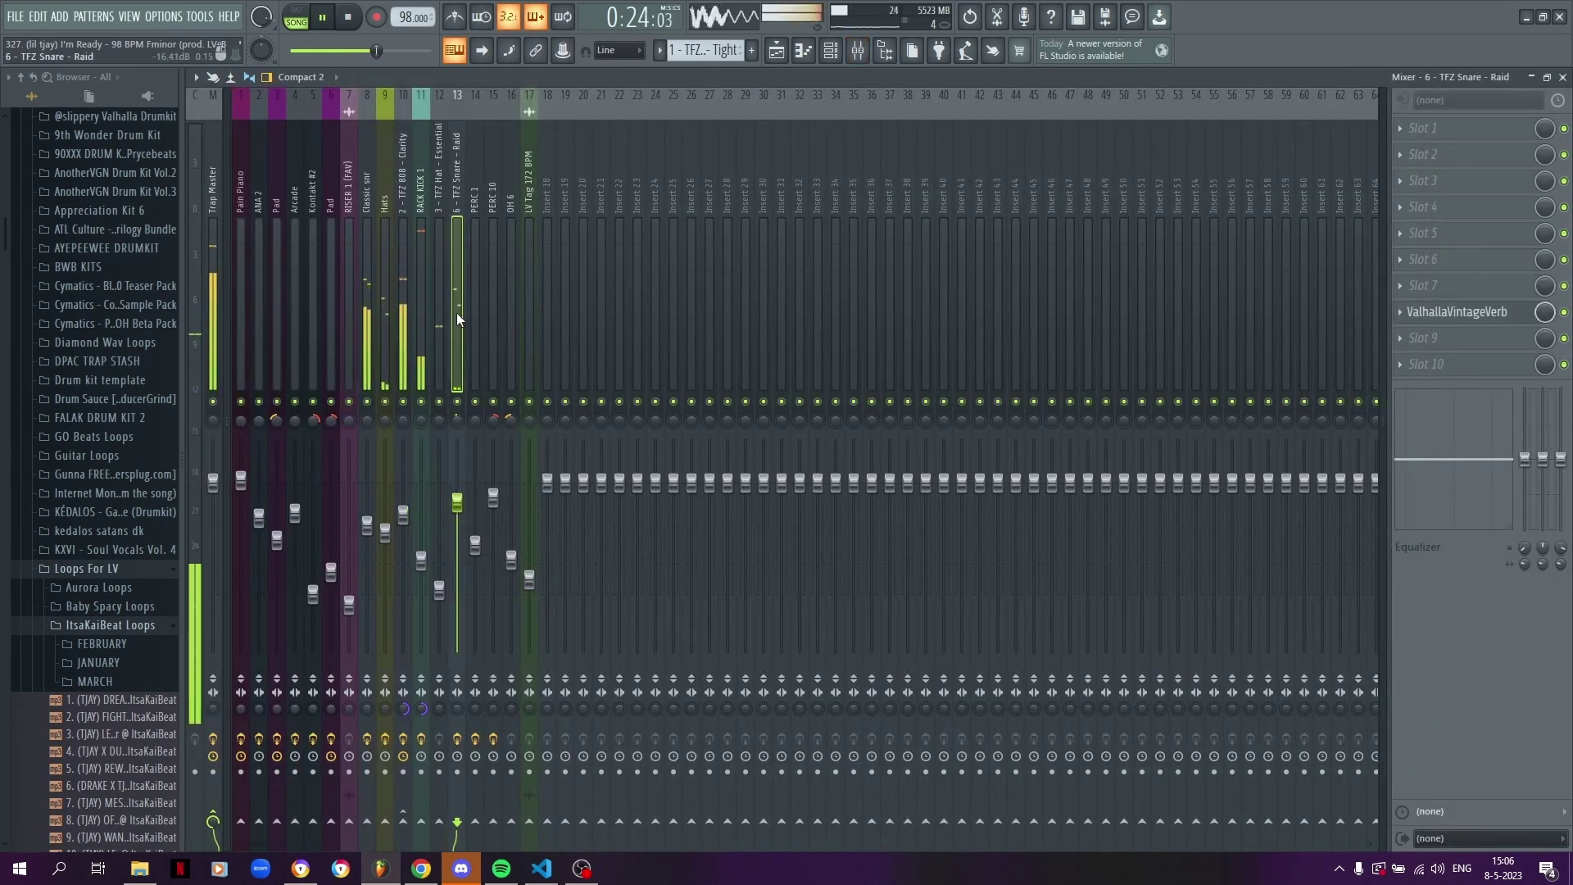
pyautogui.click(776, 50)
pyautogui.doubleClick(710, 524)
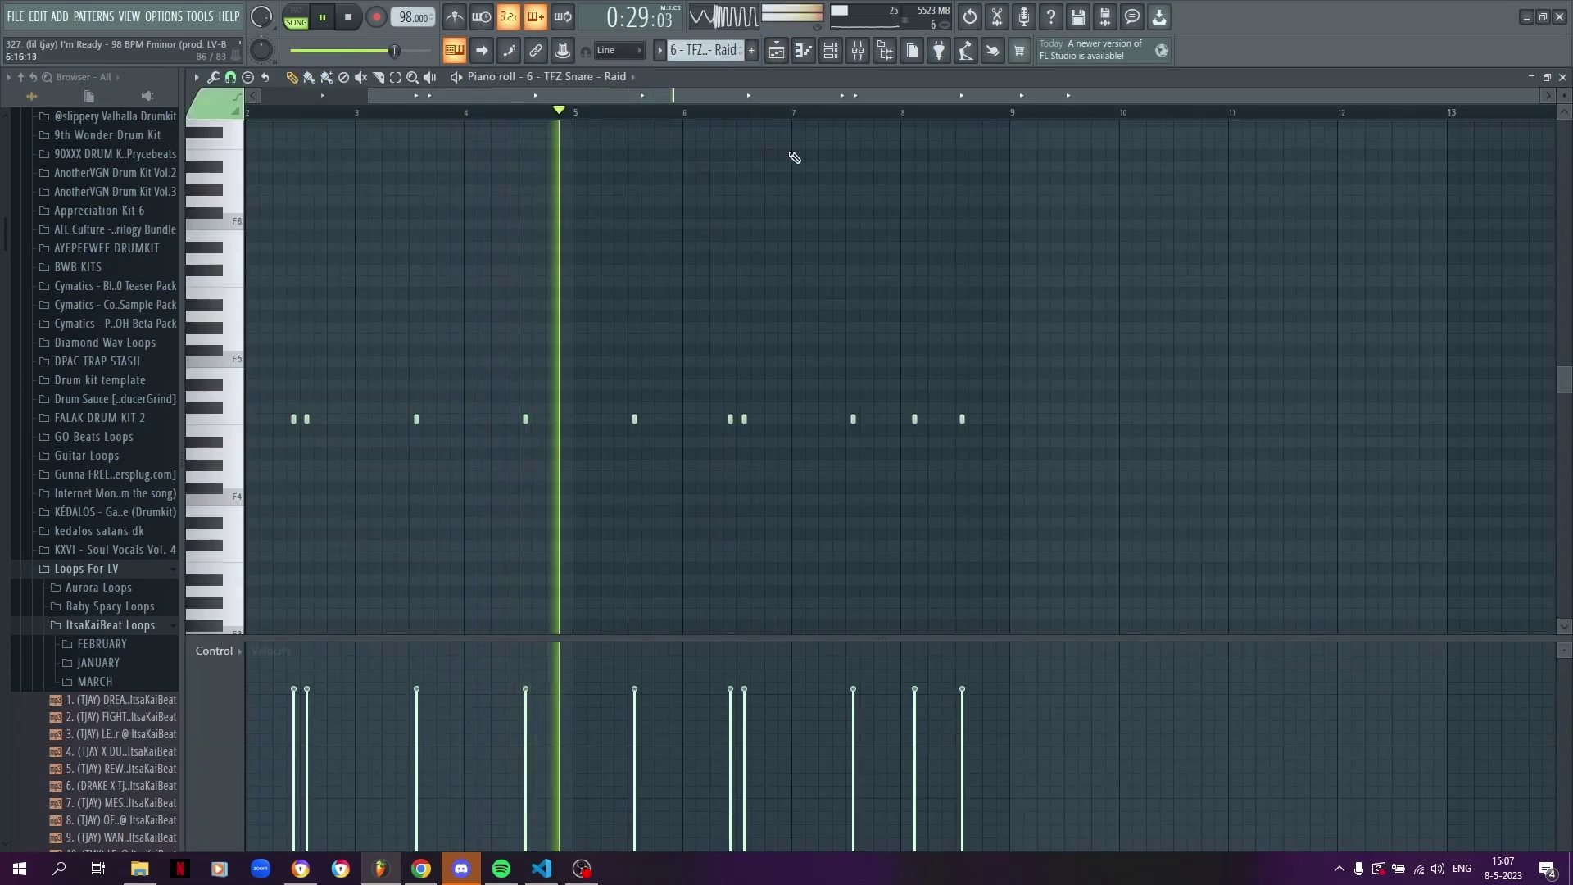
pyautogui.press('space')
# - Back in the playlist, unmute and audition PERC 1 on Track 14, and also unmute Pattern 14 and Pattern 15 on Tracks 15 and 16
pyautogui.press('F5')
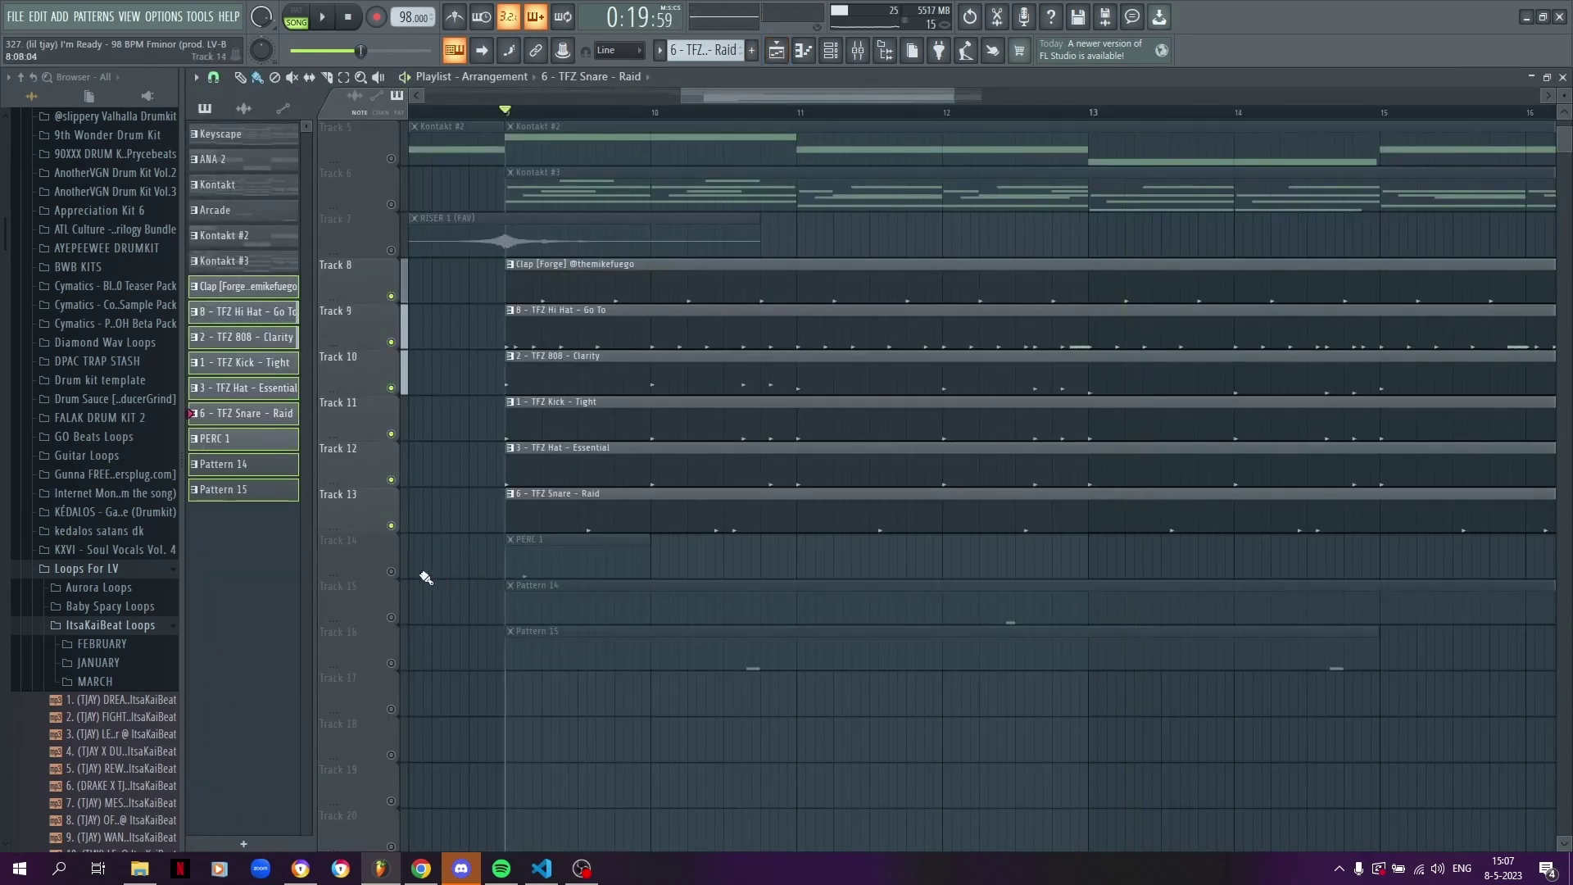
pyautogui.click(392, 573)
pyautogui.press('space')
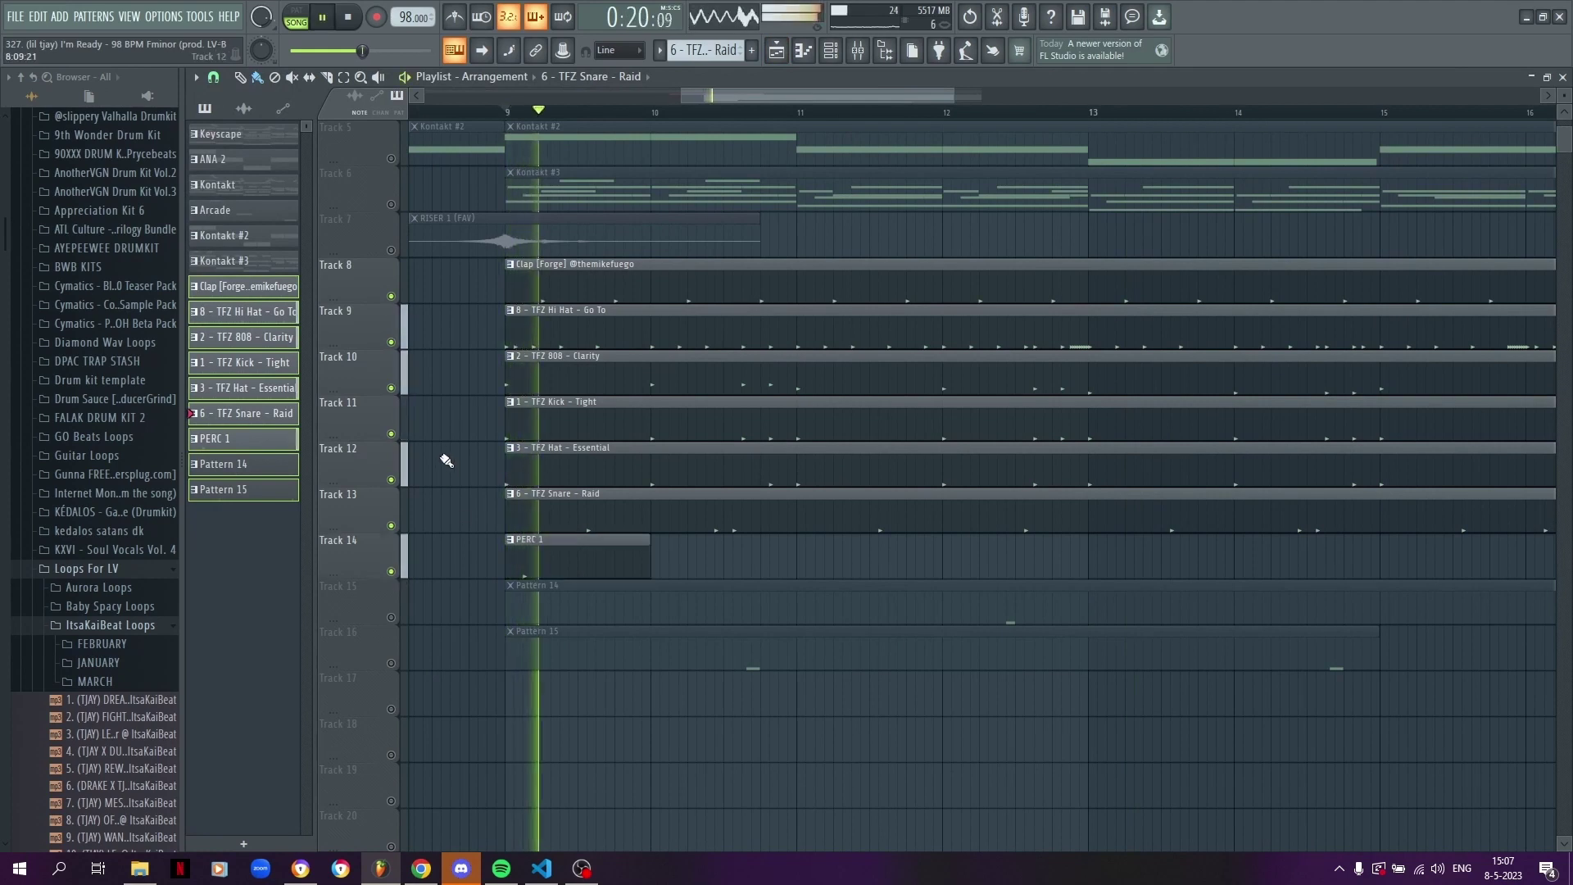
pyautogui.press('space')
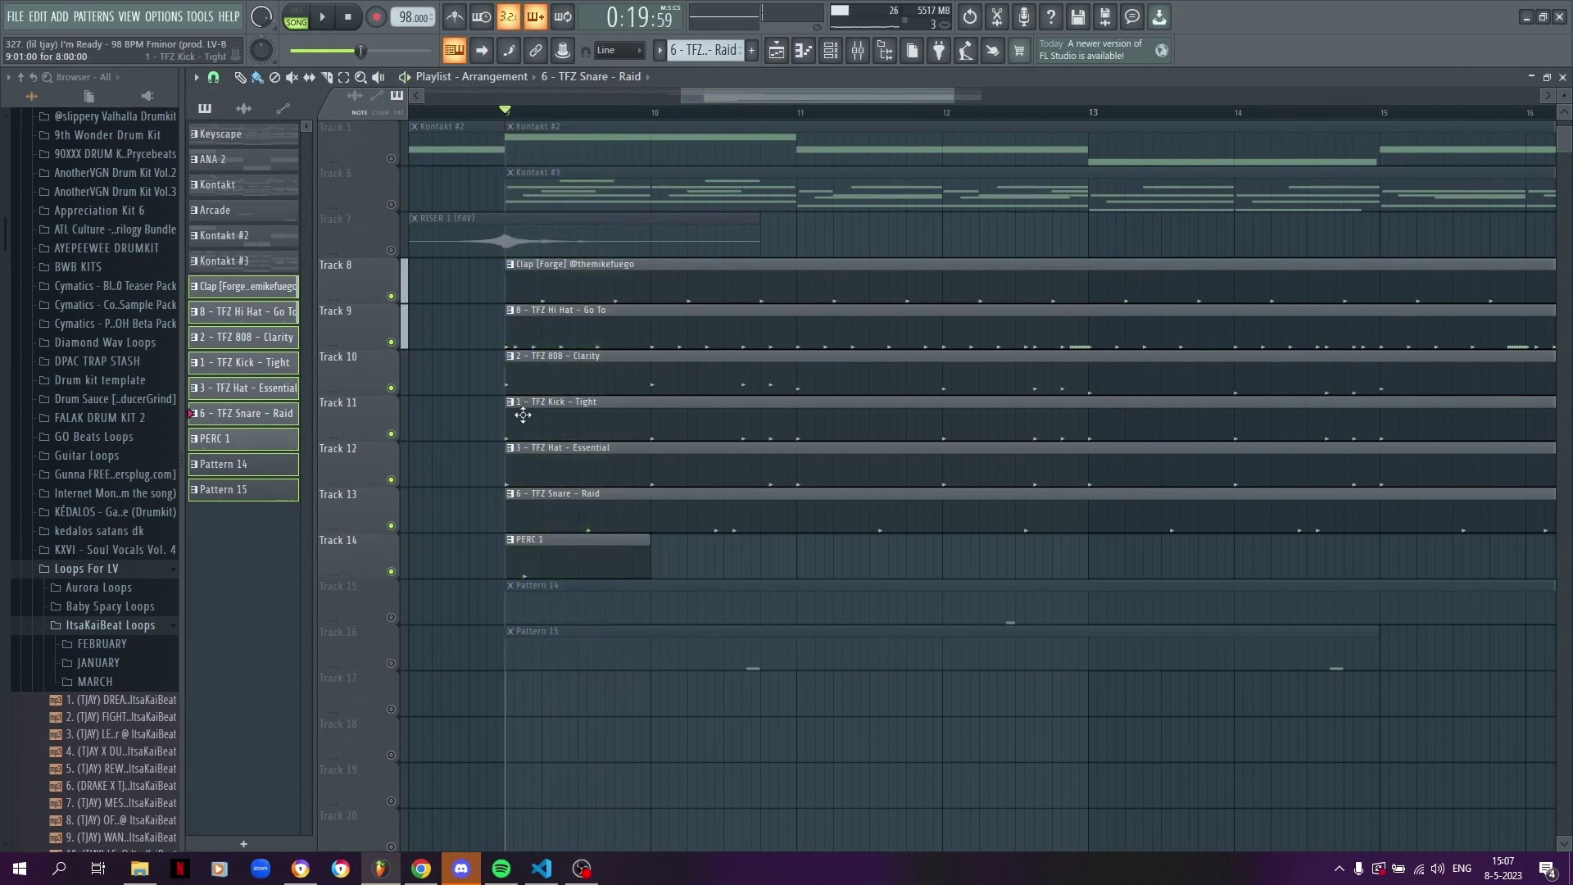
pyautogui.click(391, 617)
pyautogui.click(391, 663)
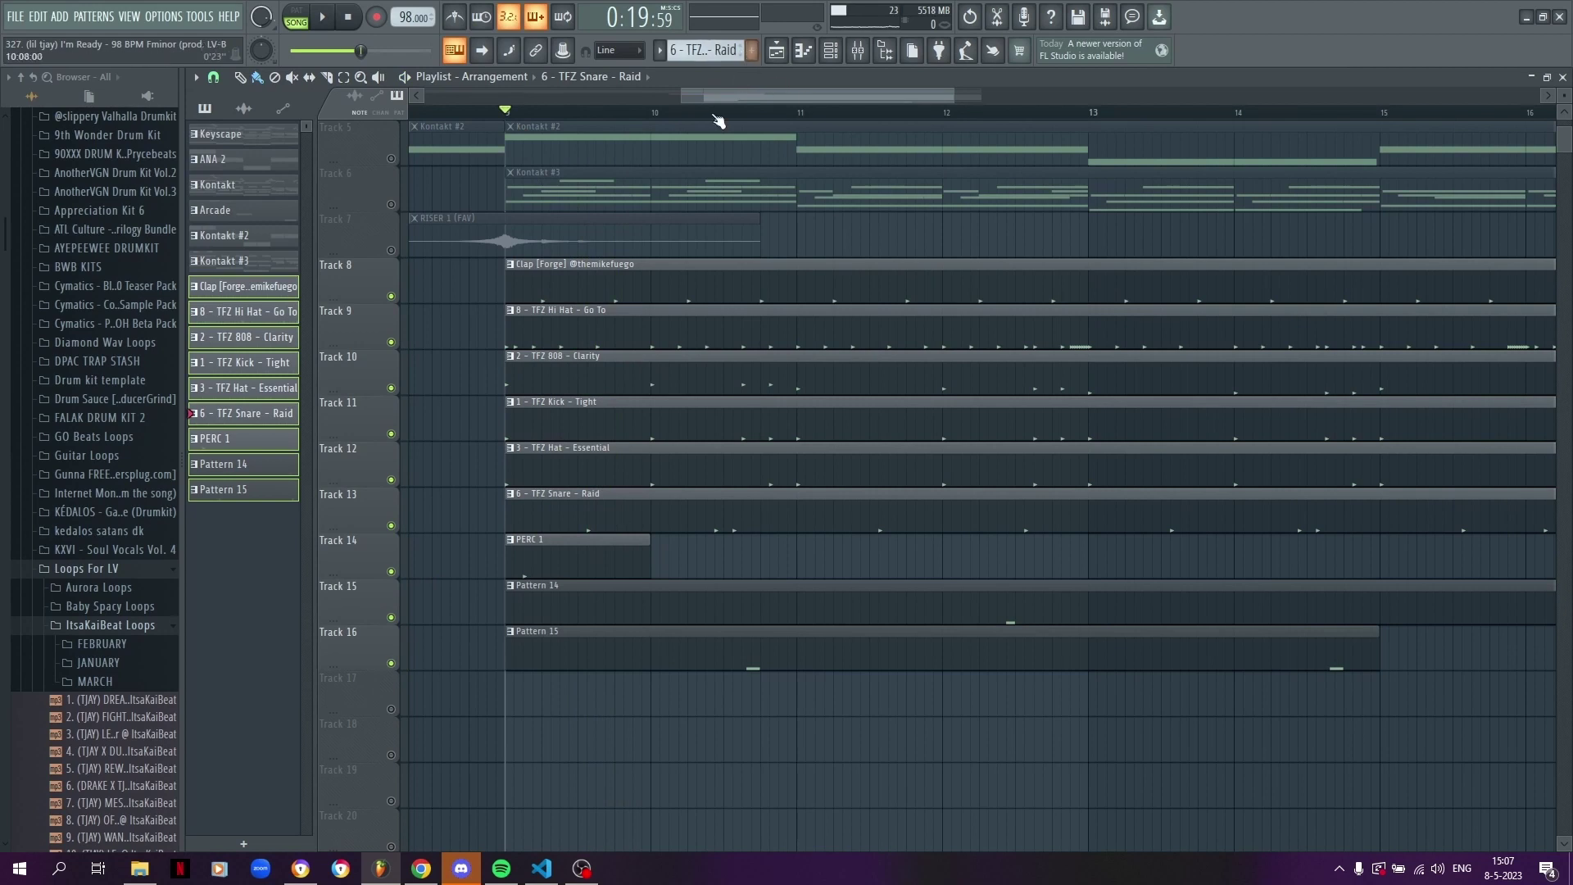
# - Open Pattern 14's PERC 10 notes in the piano roll and play them from bar 4
pyautogui.doubleClick(816, 590)
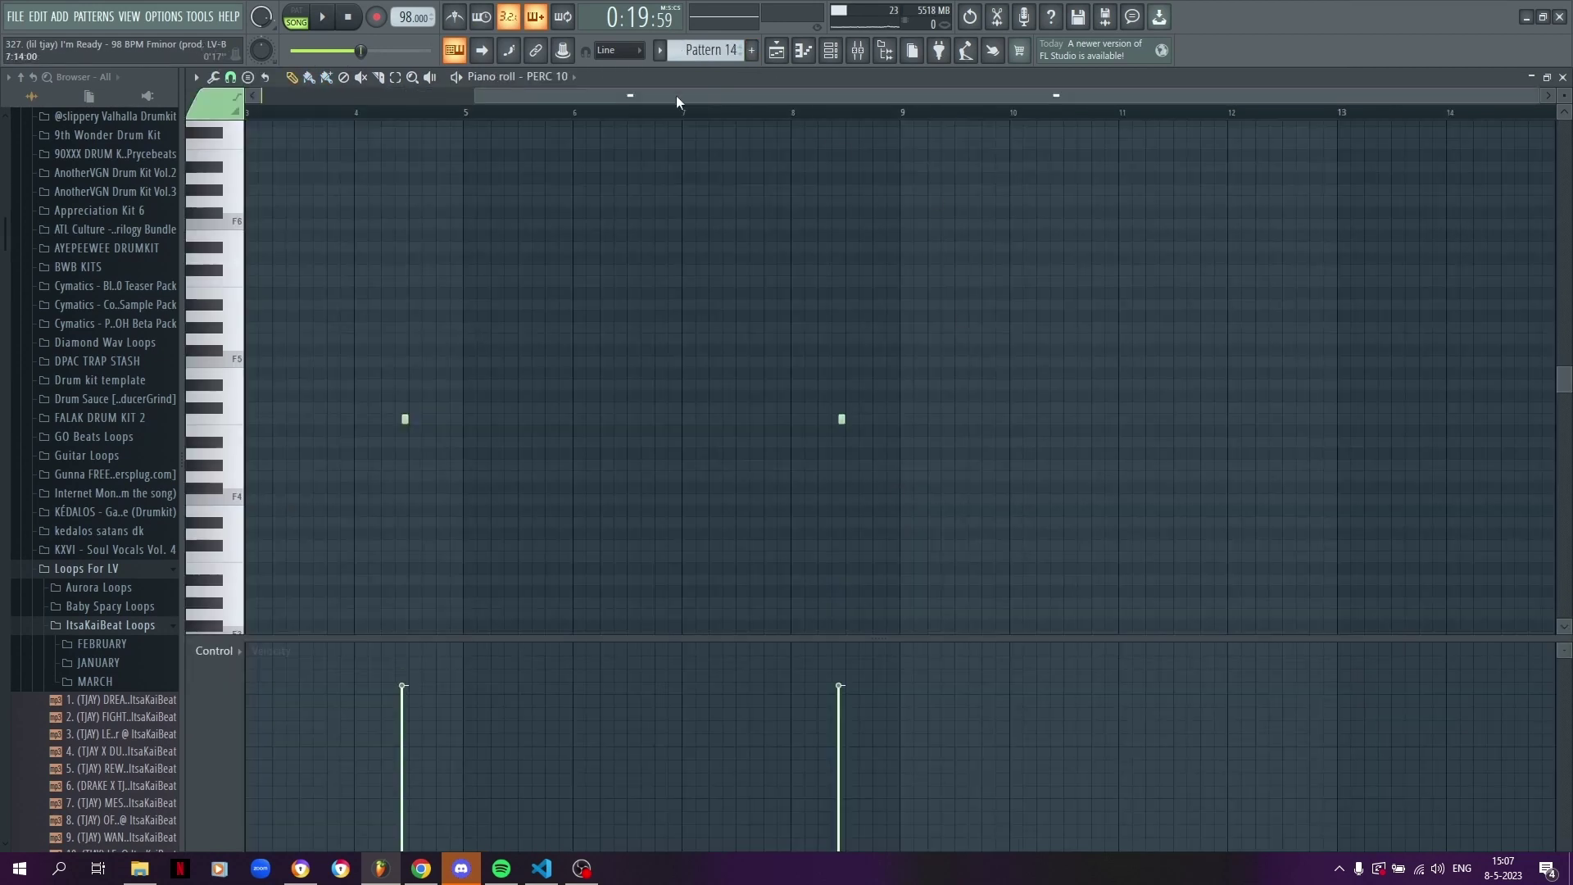
pyautogui.click(357, 112)
pyautogui.press('space')
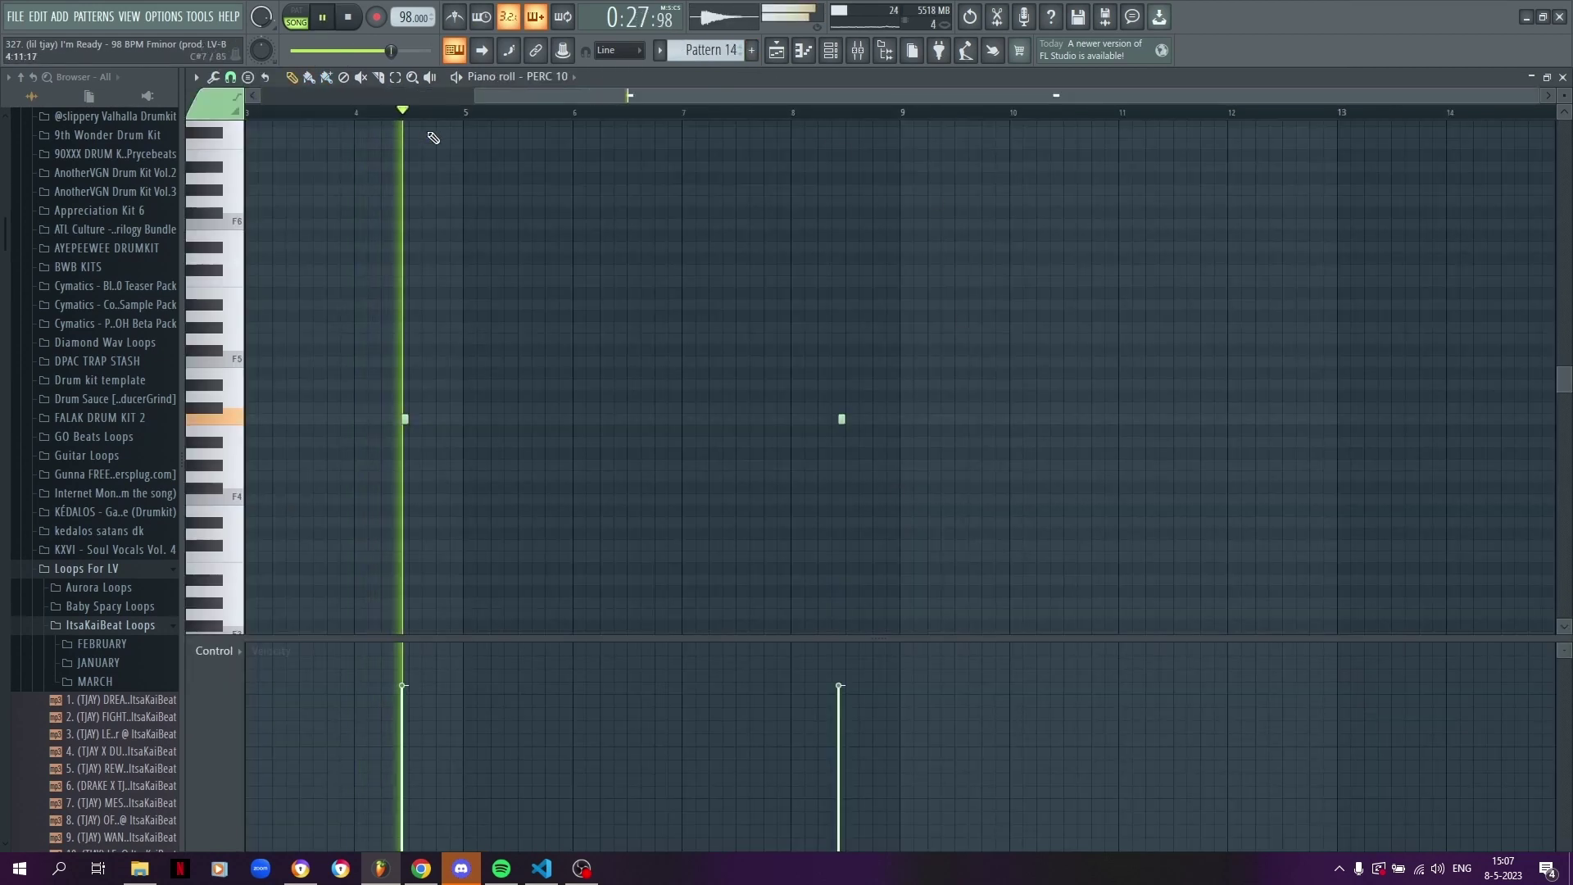
pyautogui.hscroll(-2, 574, 127)
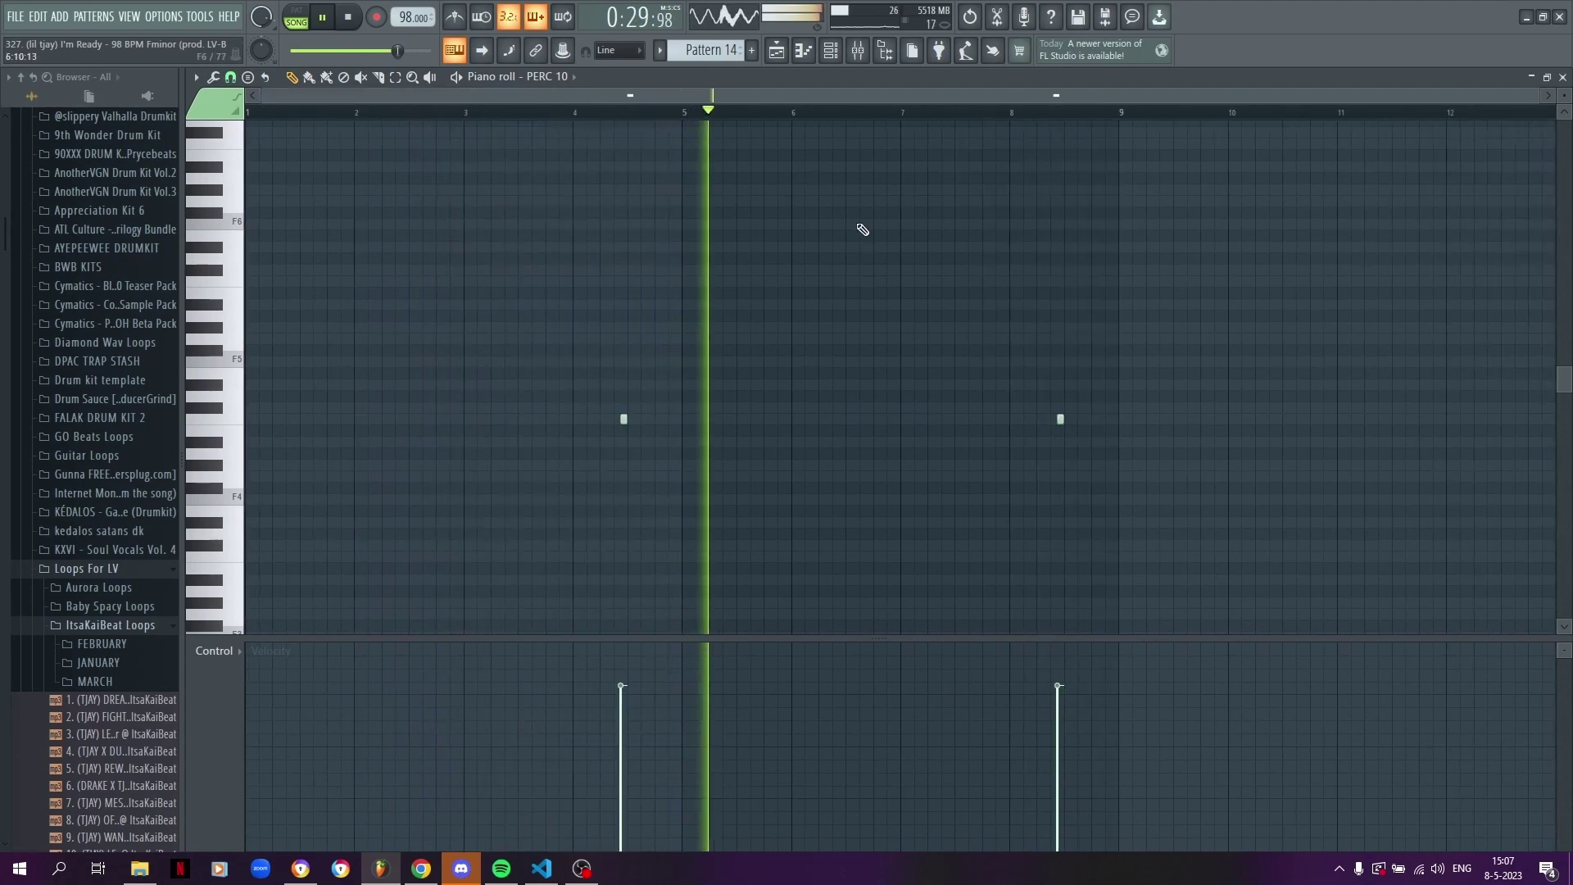
pyautogui.press('space')
# - Open Pattern 15's OH 6 notes in the piano roll, play through the first hit and return to the playlist
pyautogui.click(778, 57)
pyautogui.doubleClick(683, 641)
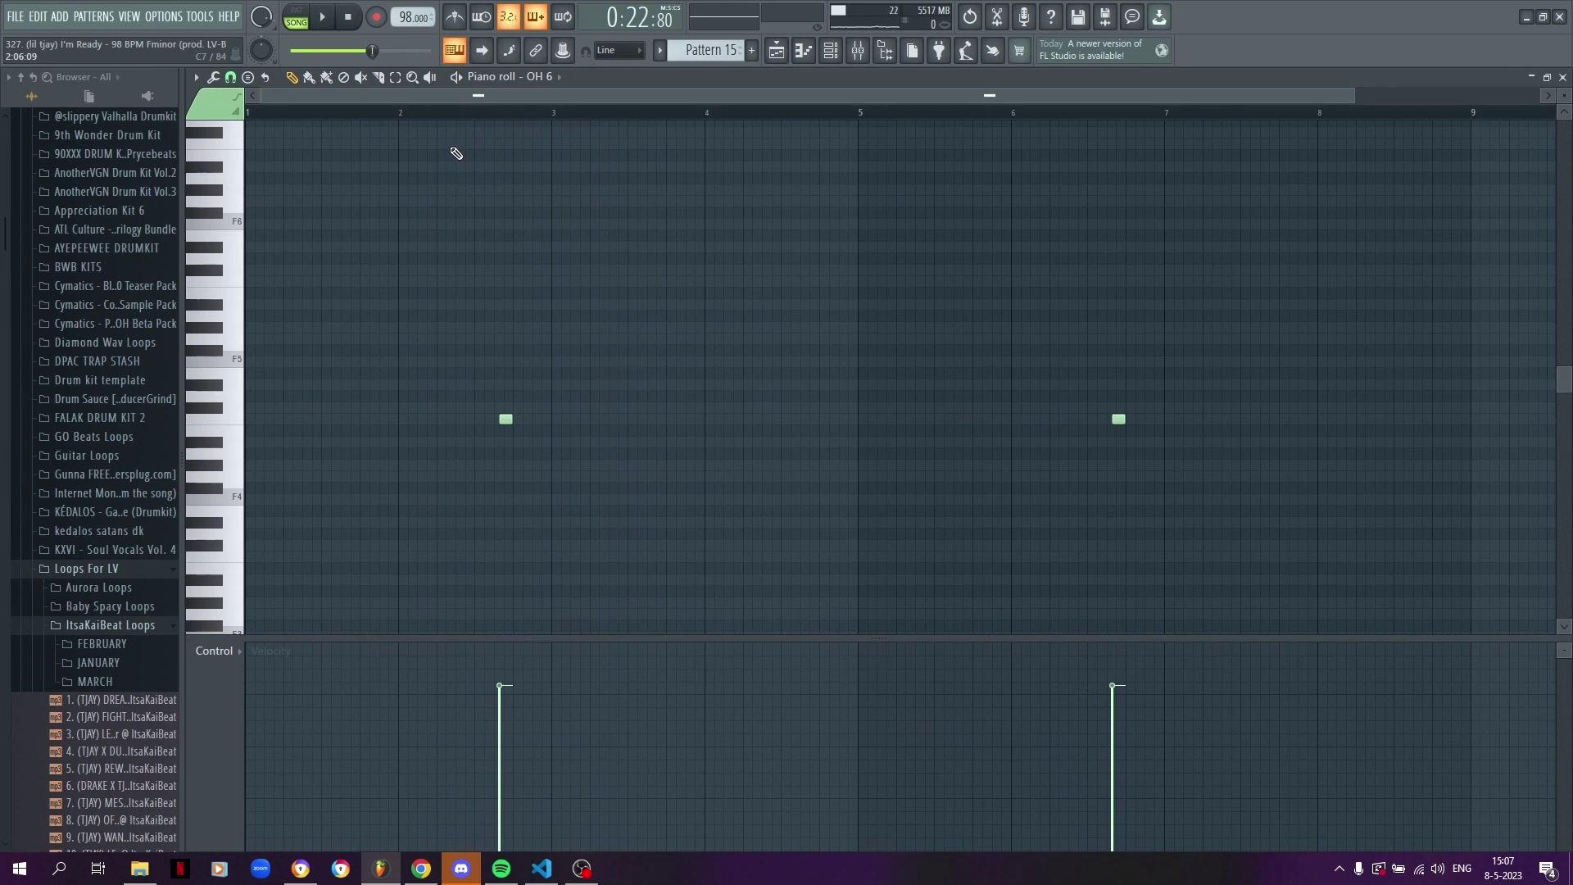
pyautogui.scroll(3, 460, 123)
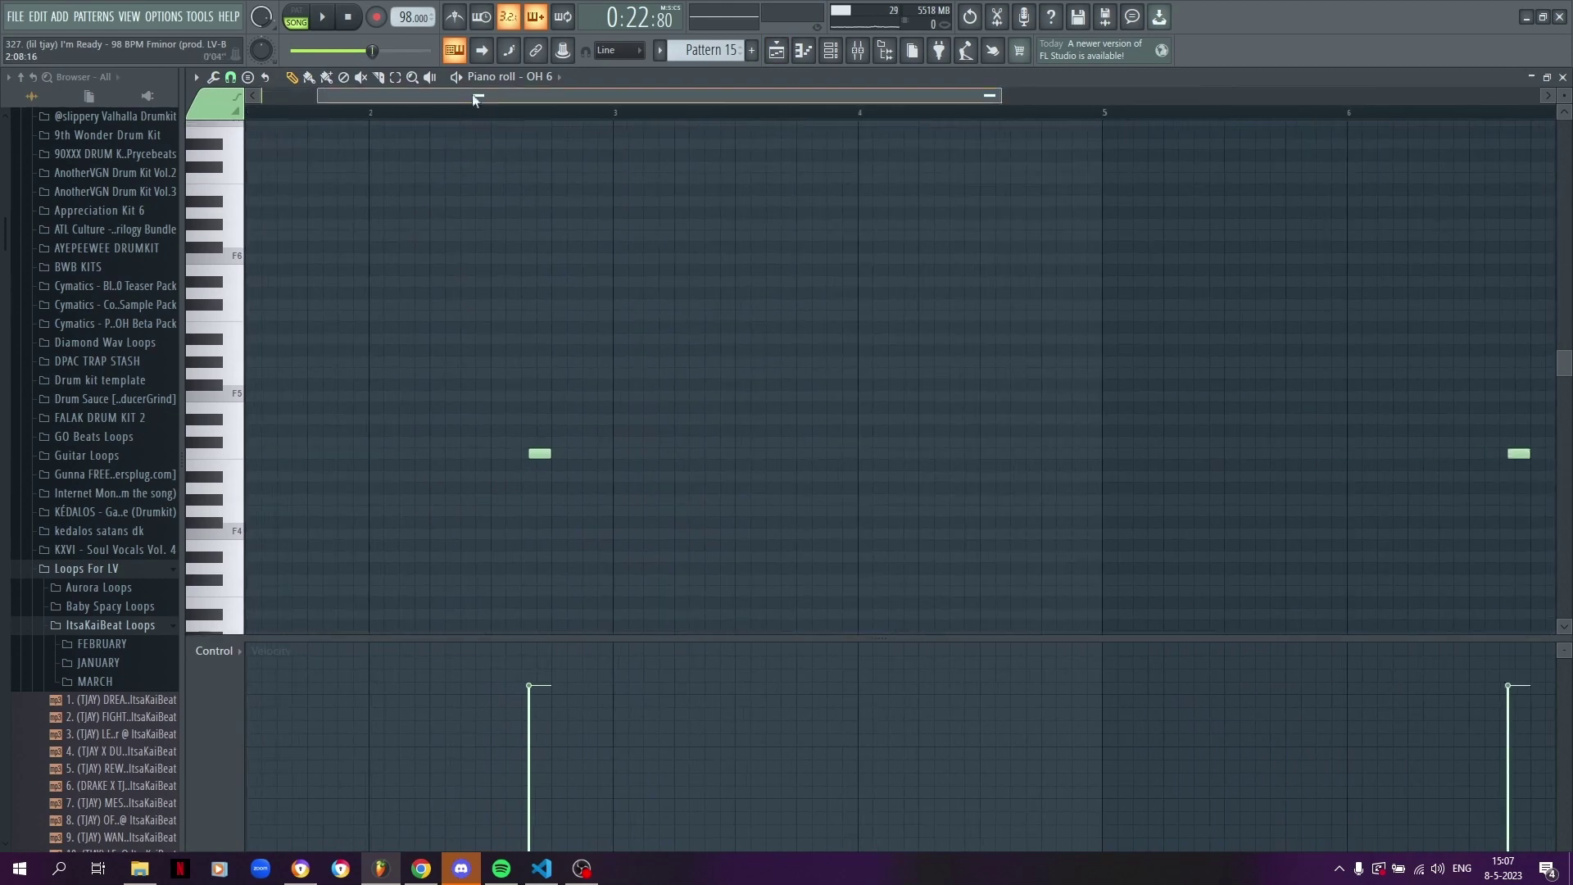
pyautogui.press('space')
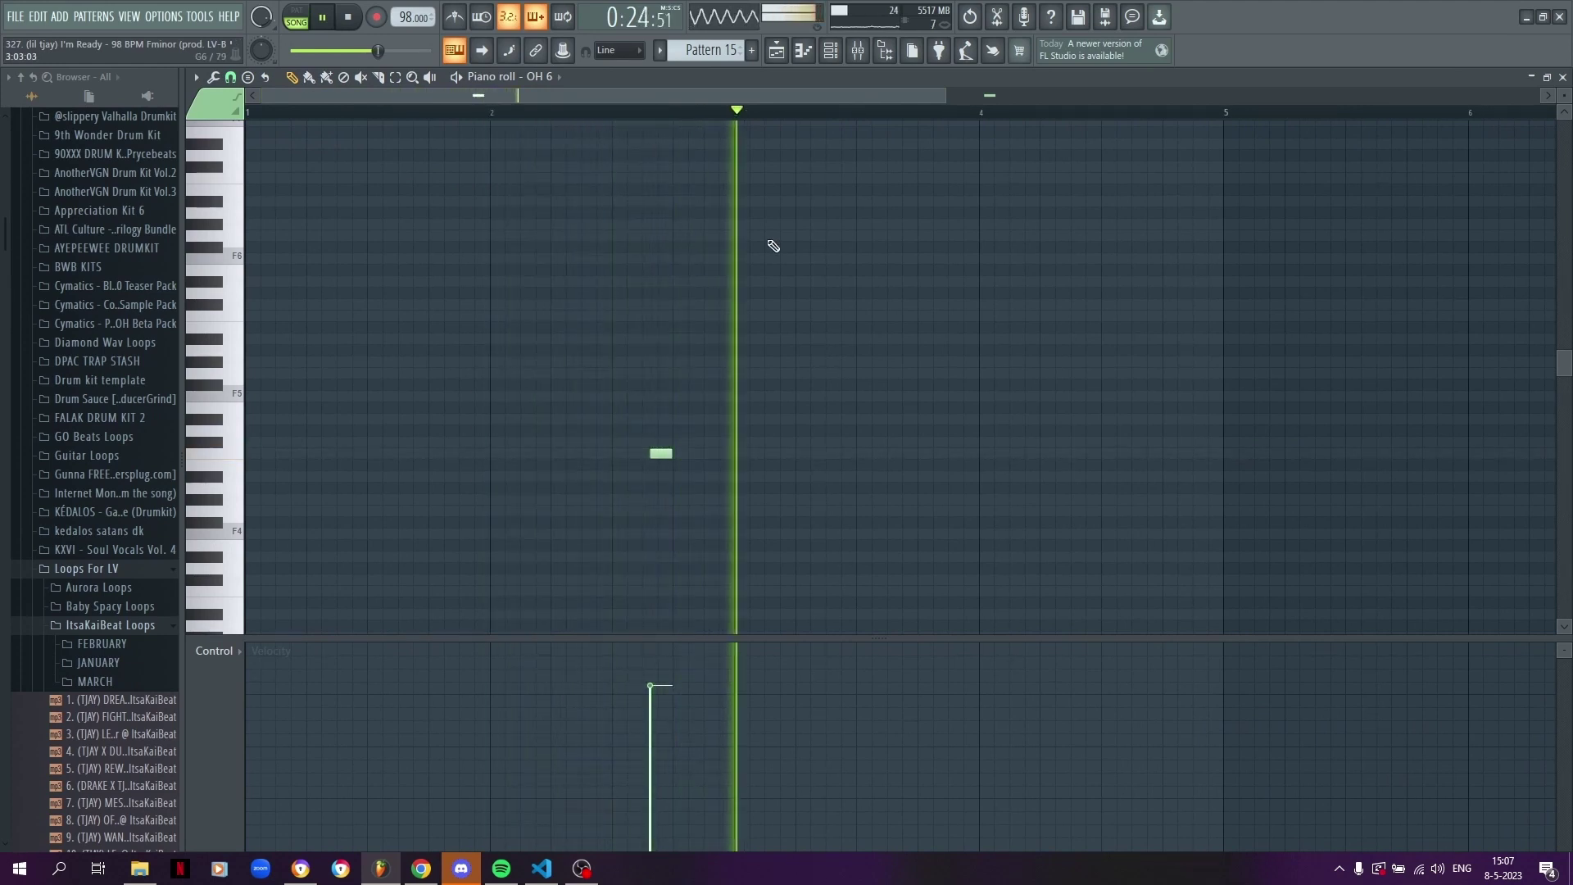
pyautogui.press('space')
pyautogui.click(775, 51)
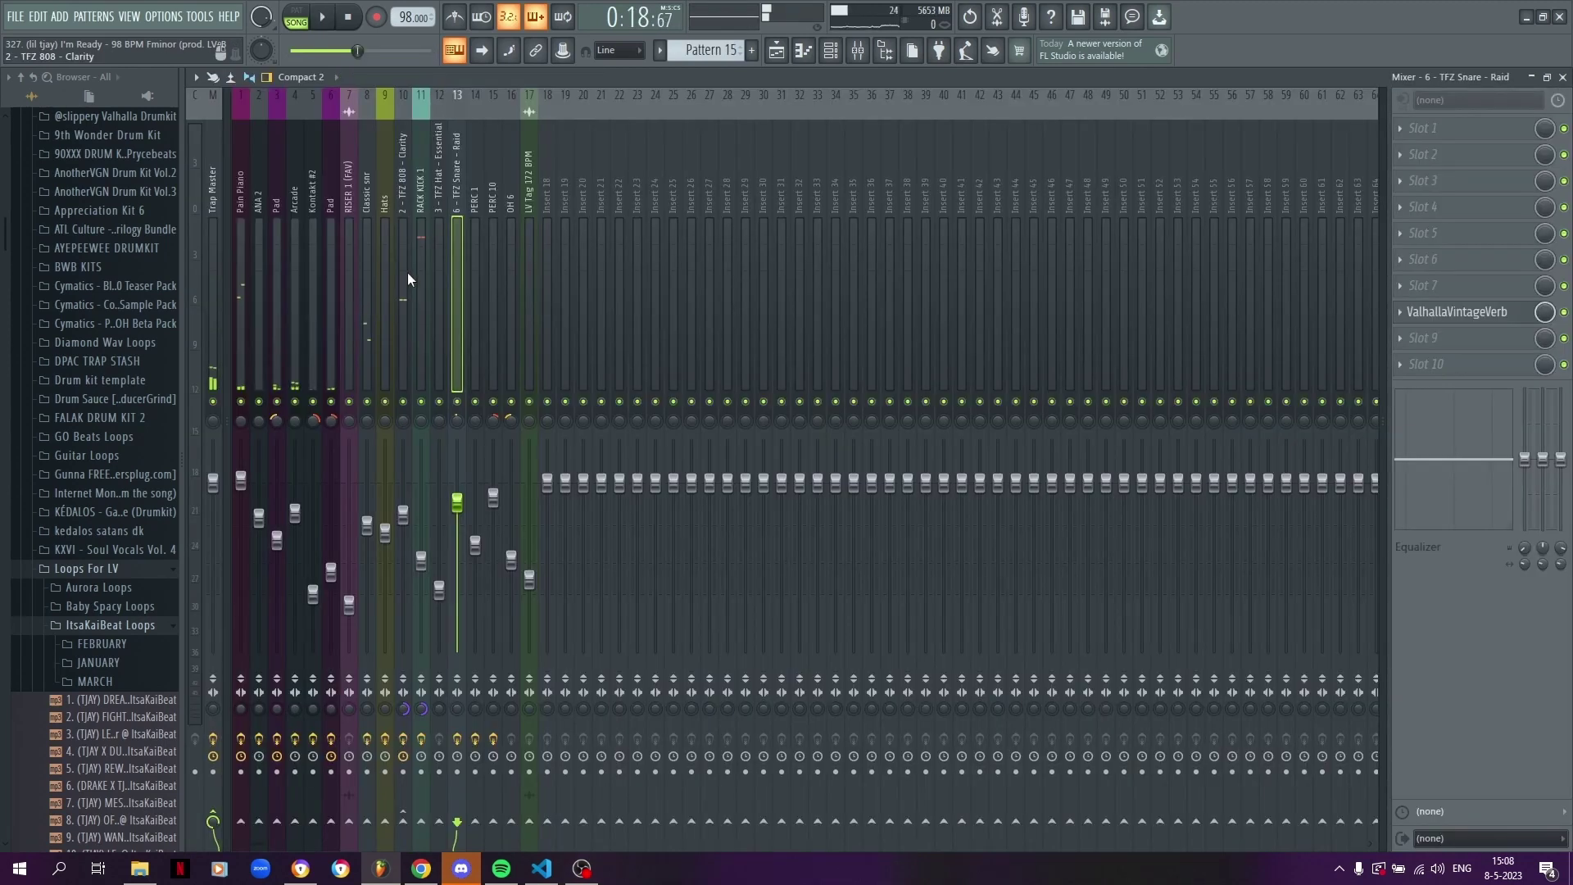
# - Review the 808 and RACK KICK 1 mixer tracks, examining both Fruity Parametric EQ 2 curves on the kick
pyautogui.click(404, 260)
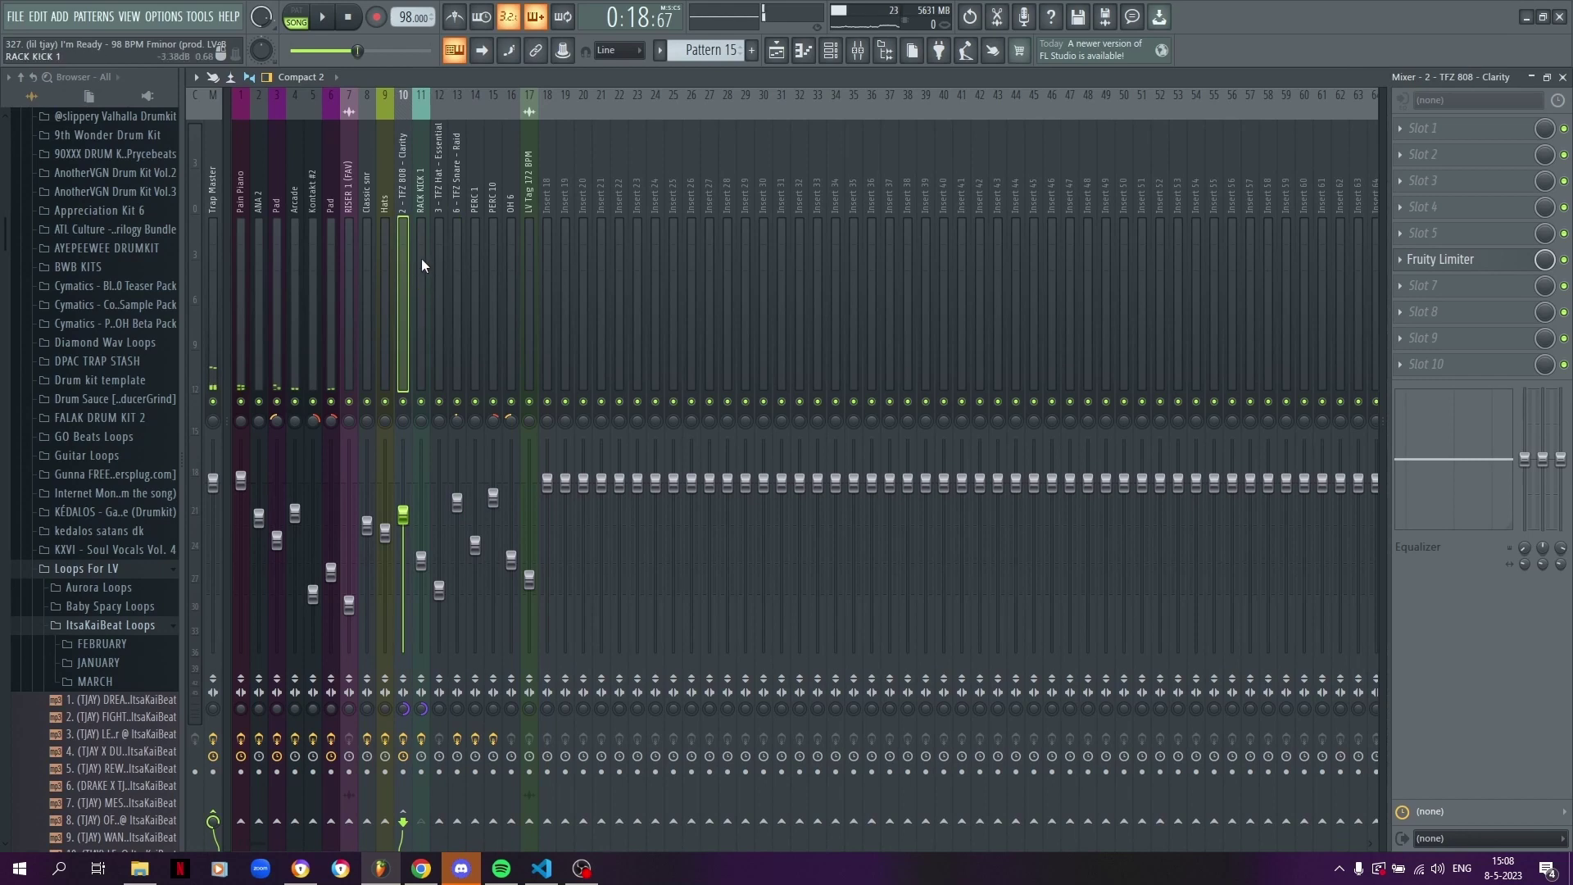
pyautogui.click(421, 264)
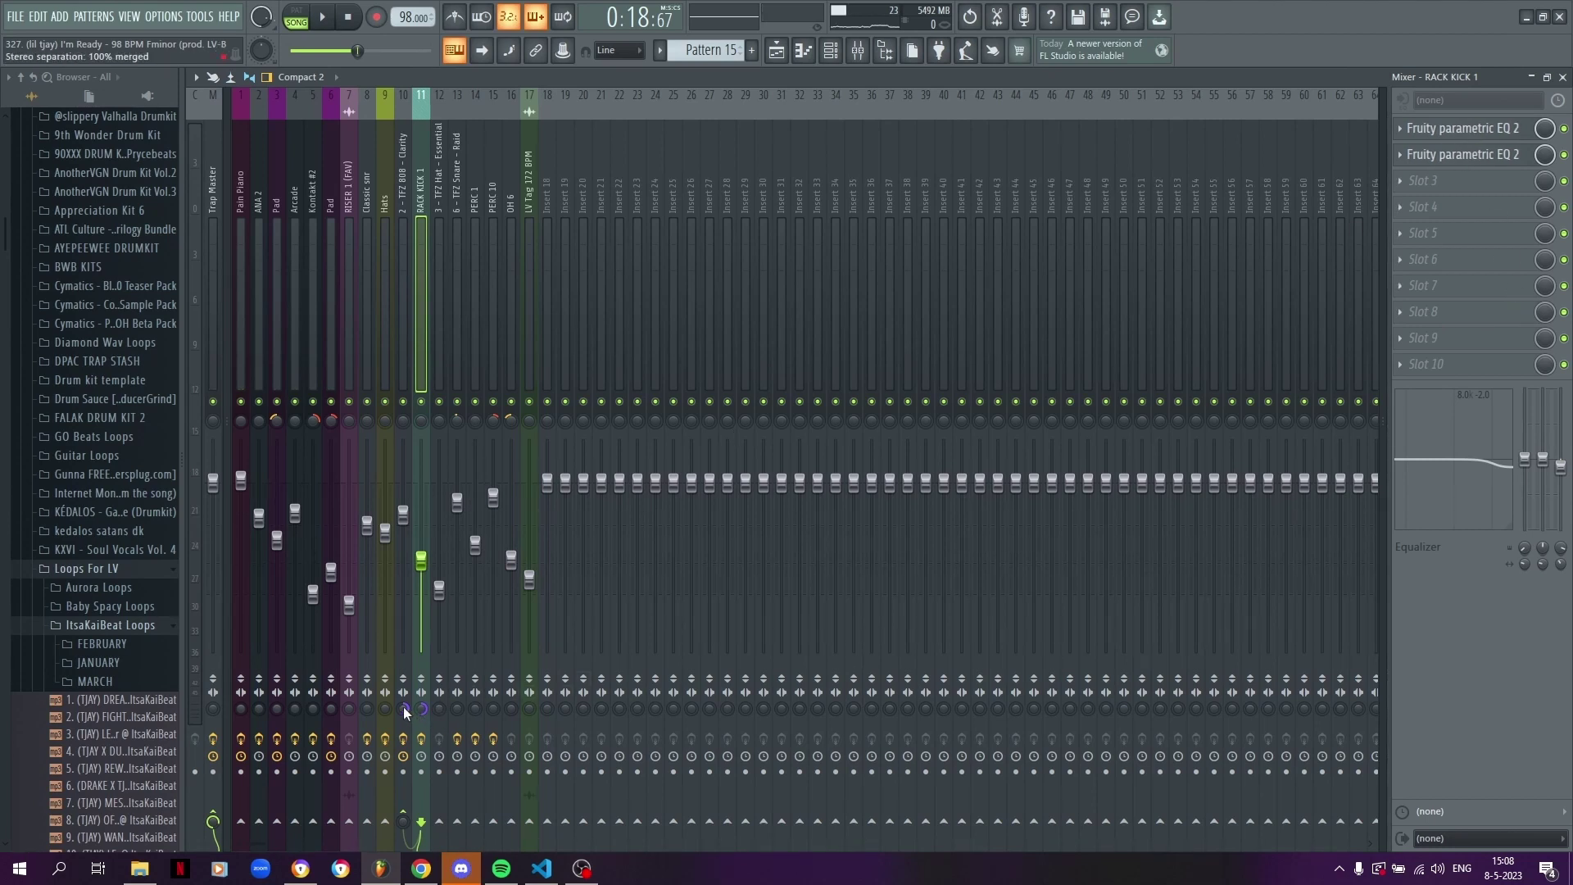
pyautogui.click(1465, 136)
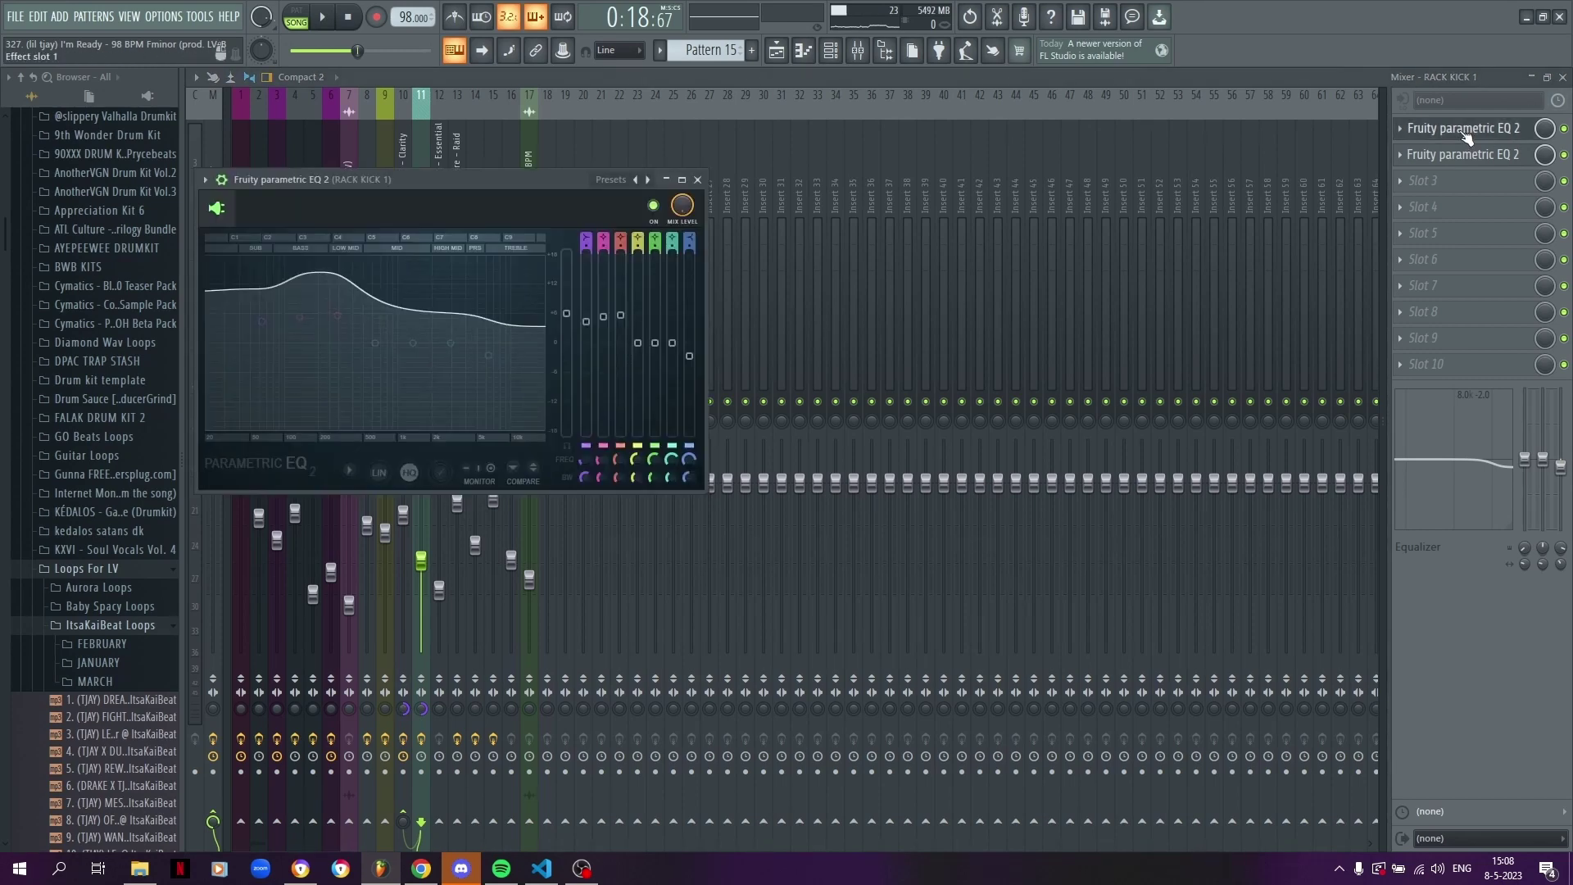
pyautogui.click(698, 179)
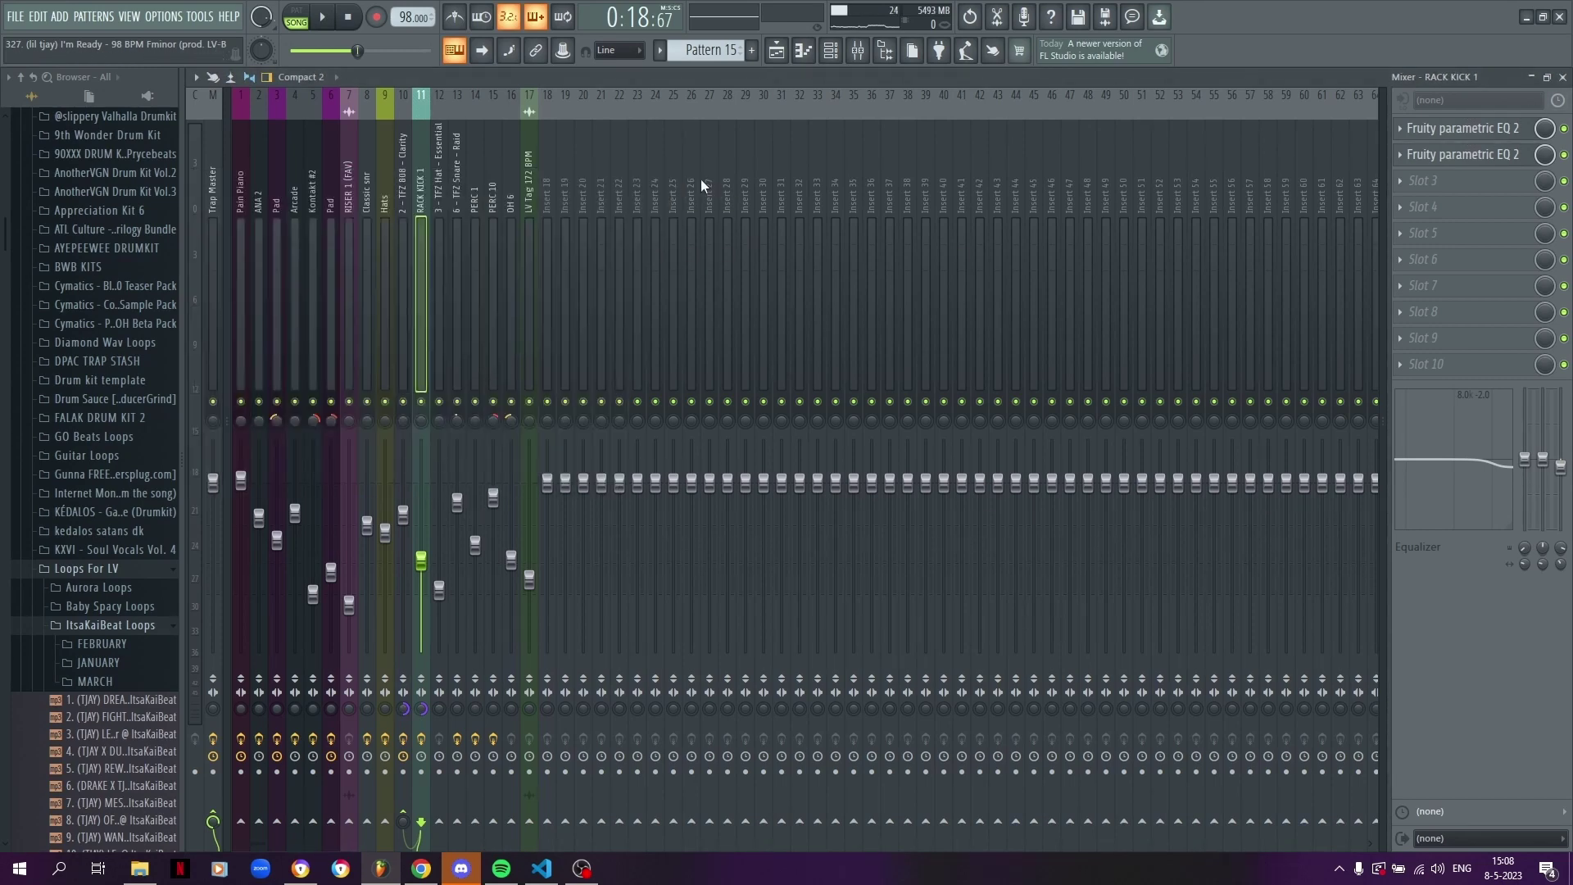
pyautogui.click(1416, 156)
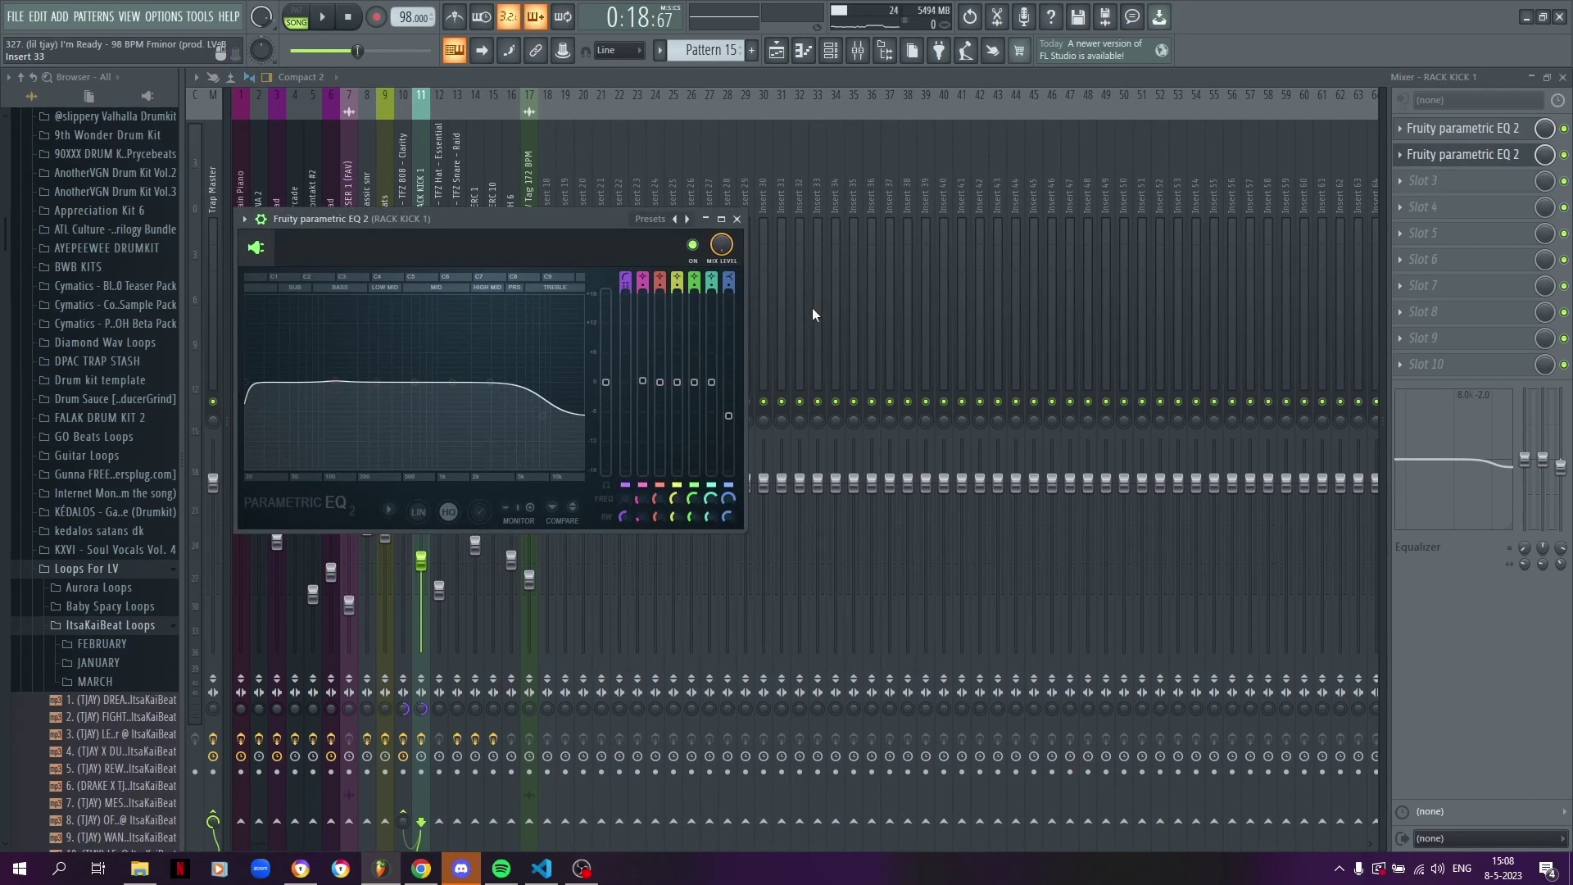
pyautogui.click(737, 218)
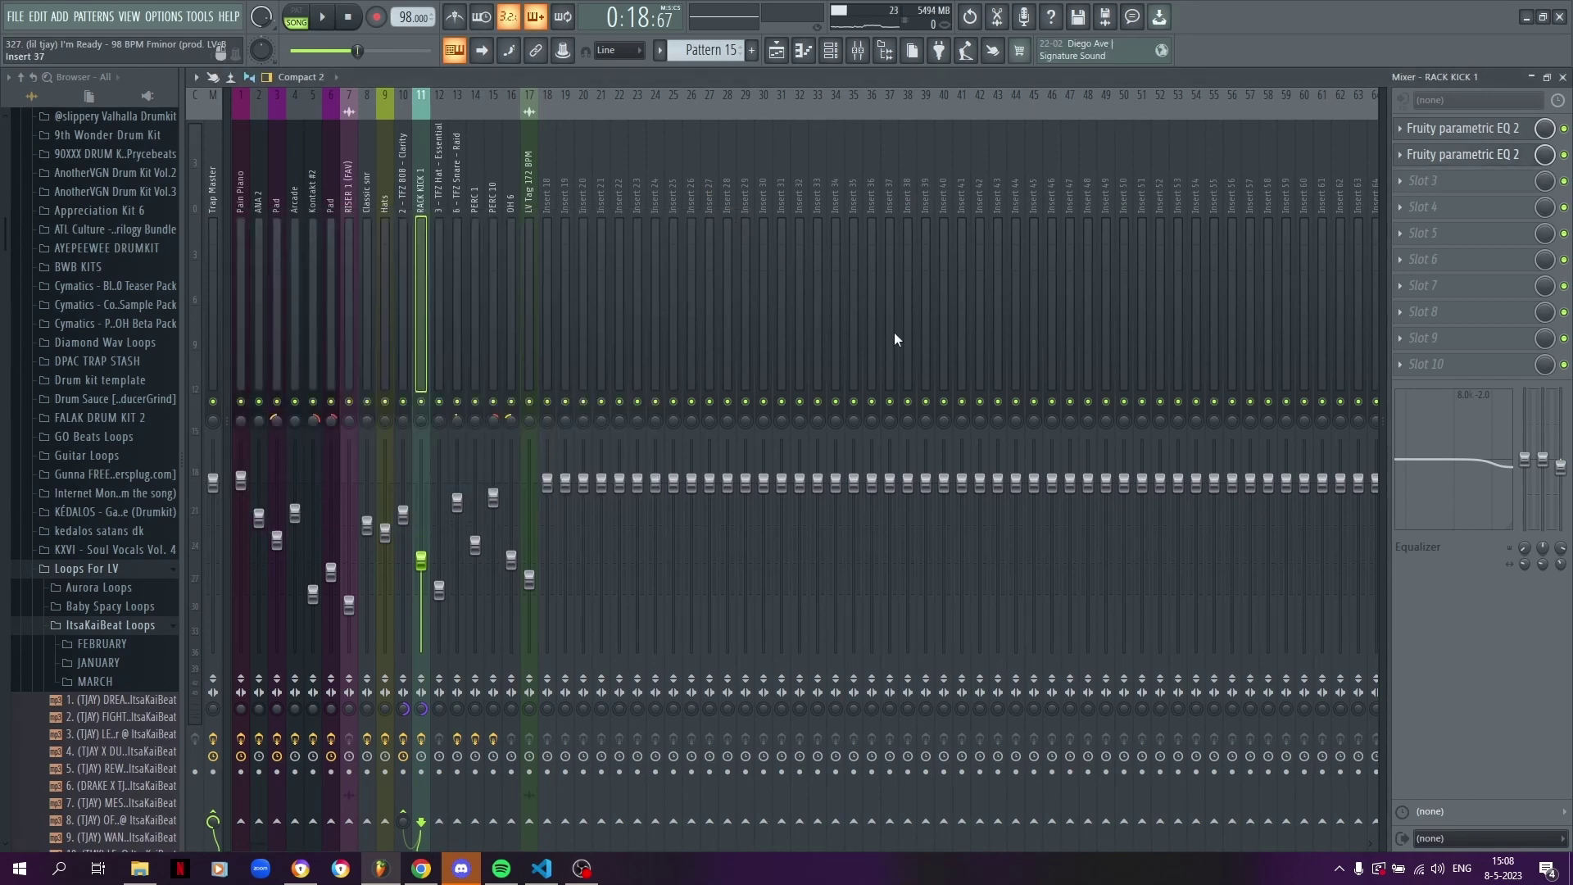
# - Check the effects on the hat, snare, PERC 1 and PERC 10 mixer tracks, viewing the Pro-Q 3 on PERC 10
pyautogui.click(438, 278)
pyautogui.click(462, 284)
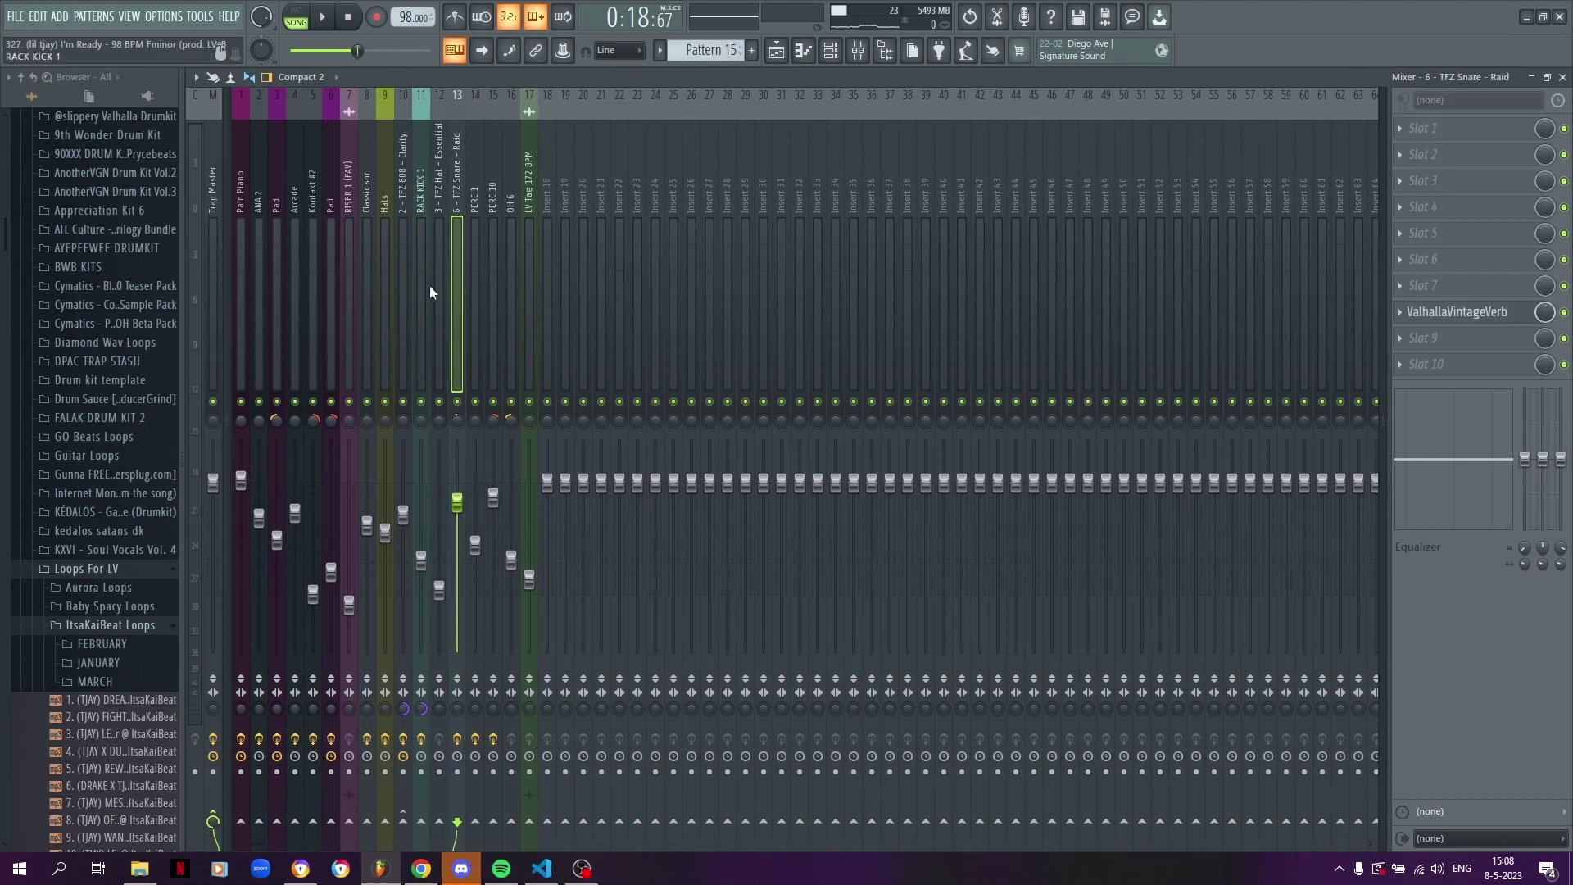
pyautogui.click(479, 294)
pyautogui.click(491, 292)
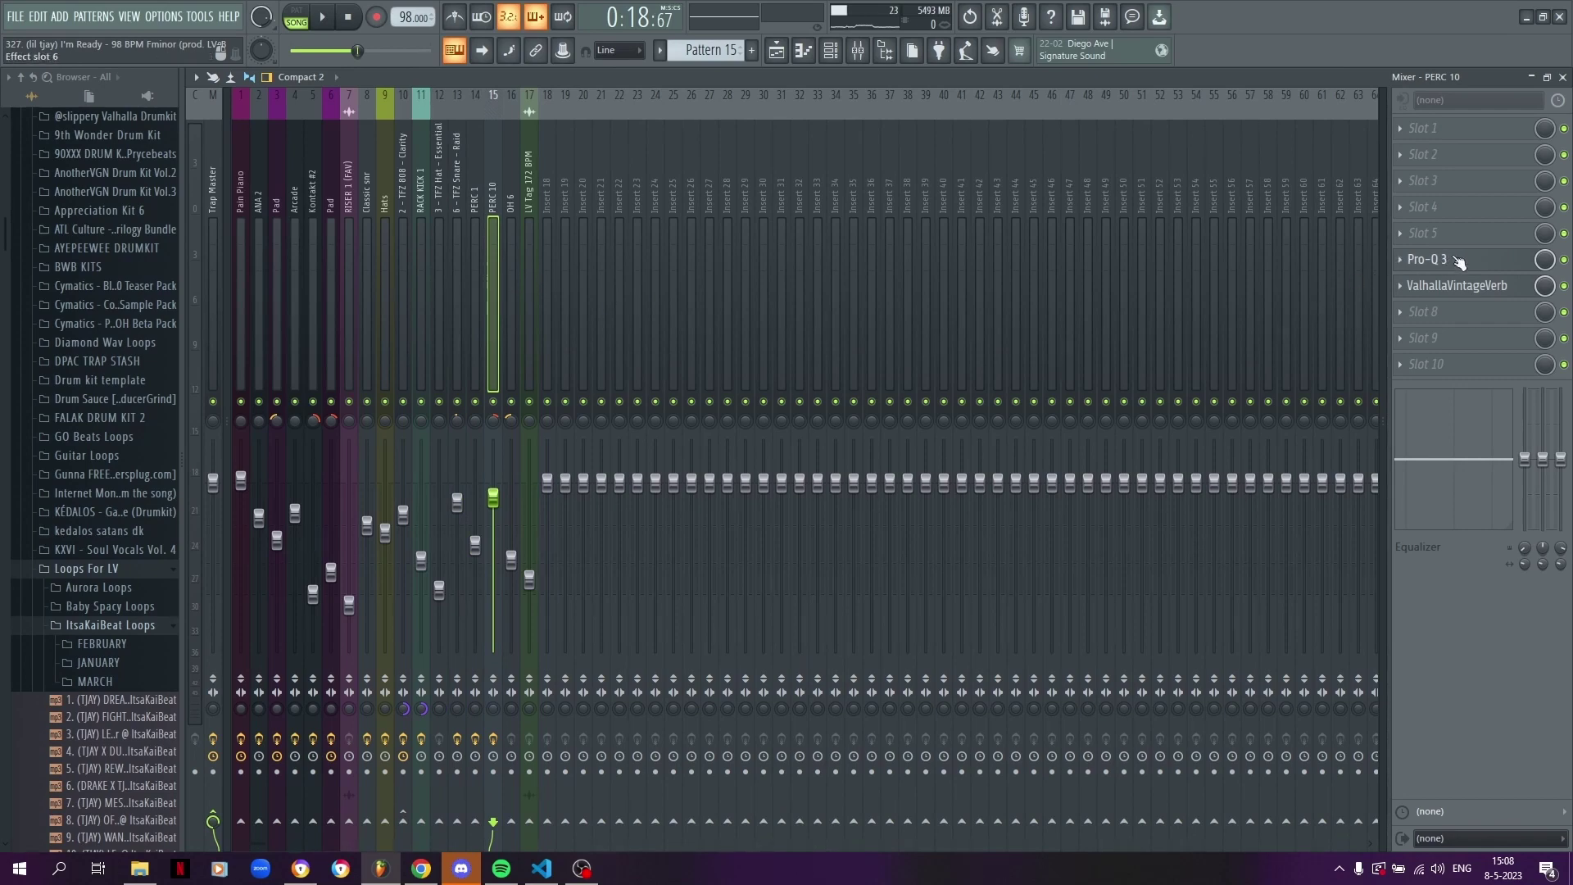
pyautogui.click(1429, 258)
pyautogui.click(1035, 190)
# - Go back to the playlist and look over the full arrangement of melody and drum patterns
pyautogui.click(776, 50)
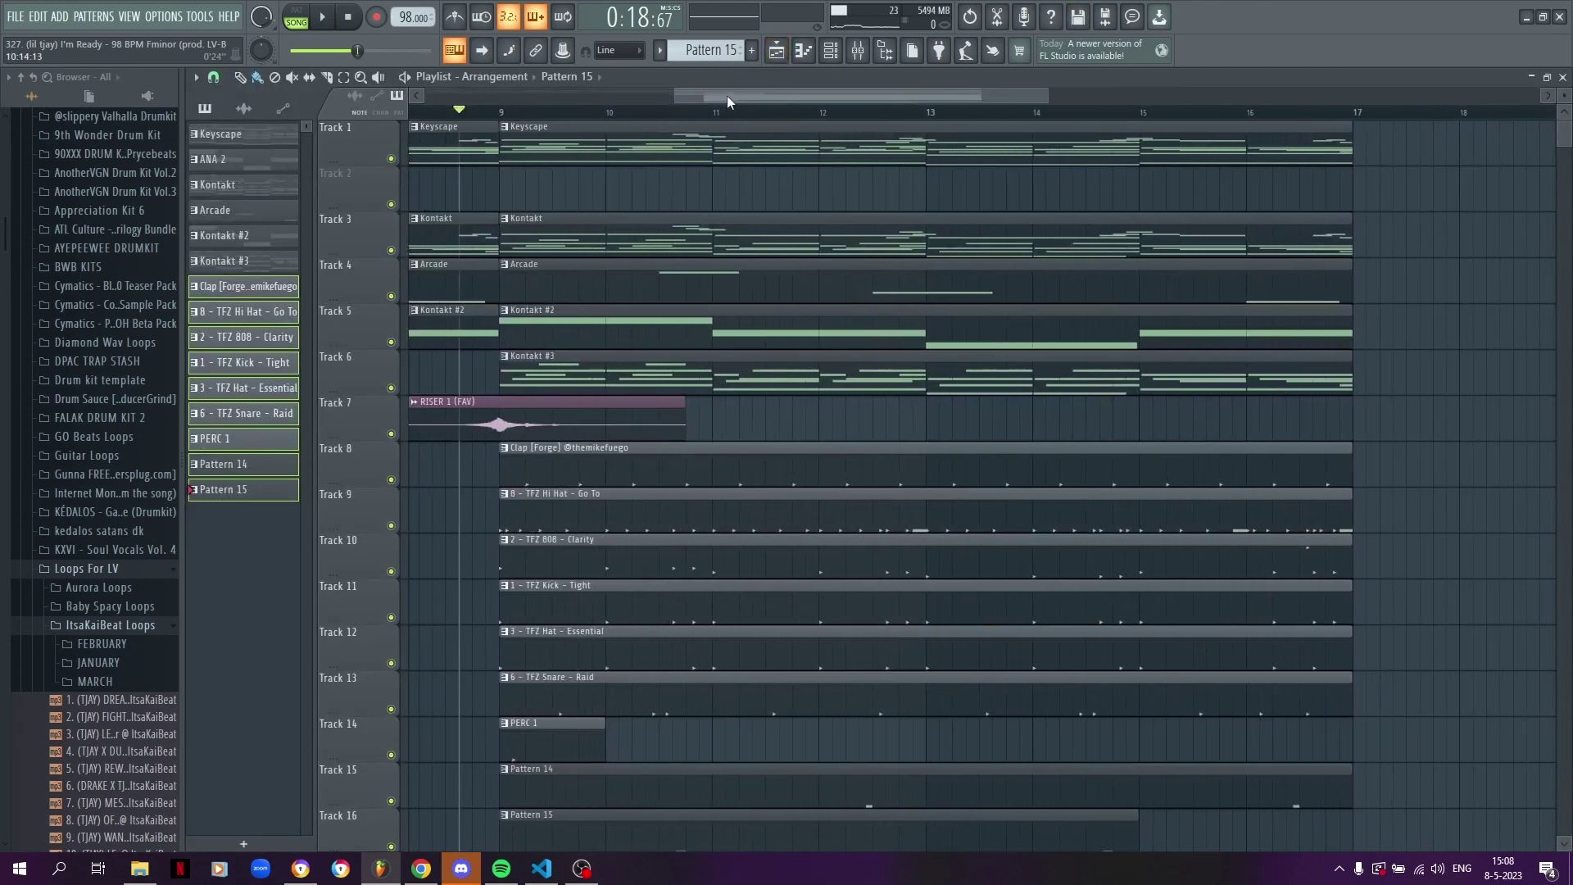
pyautogui.scroll(2, 726, 95)
pyautogui.scroll(3, 791, 95)
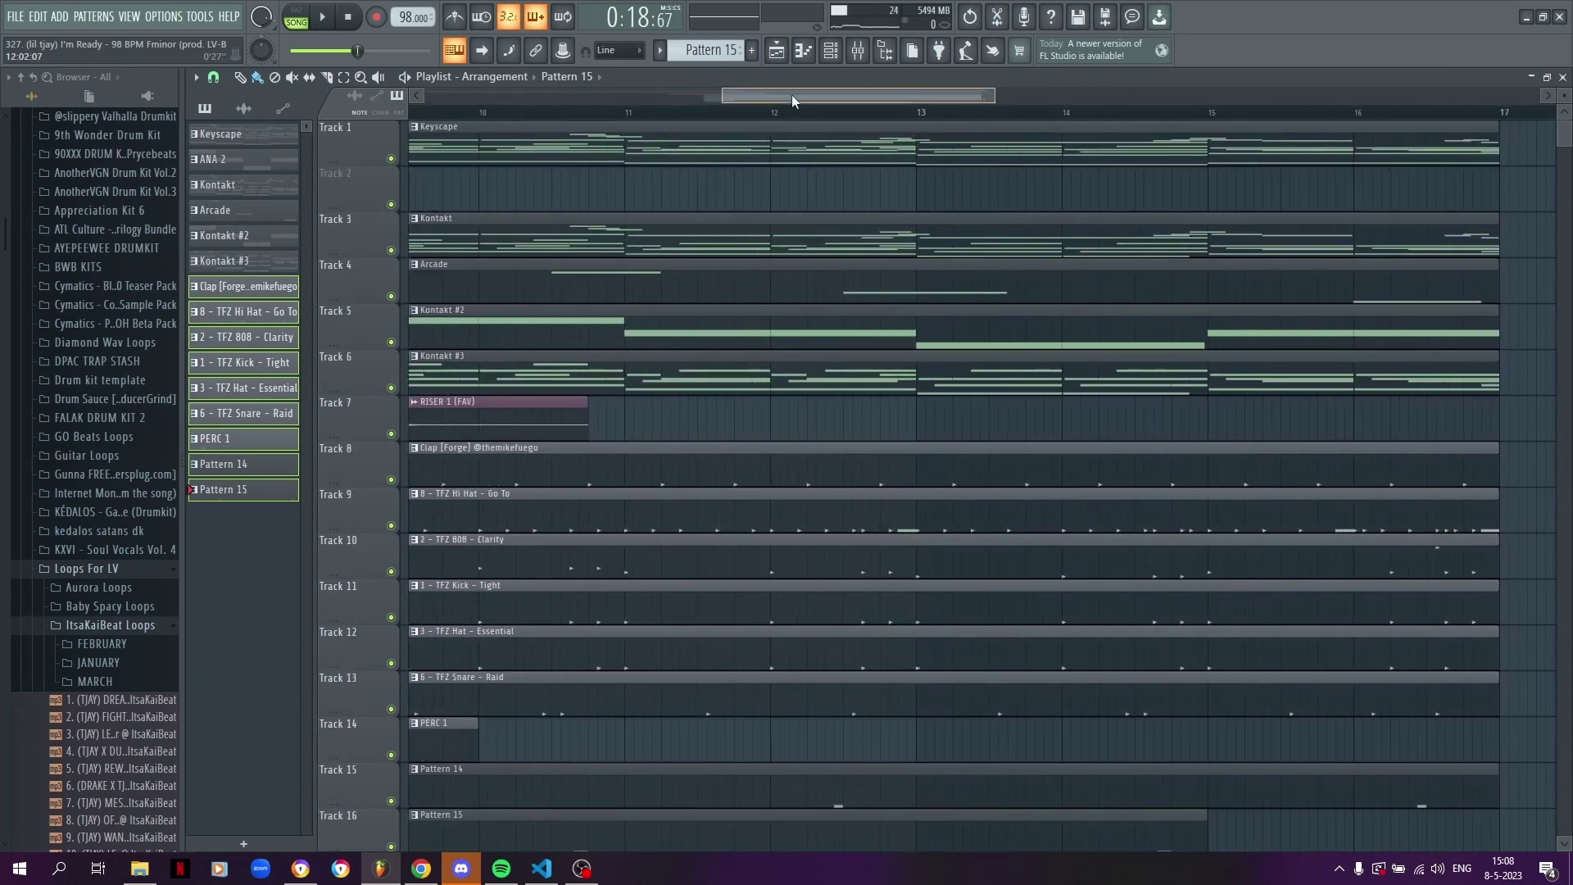
pyautogui.scroll(-2, 808, 92)
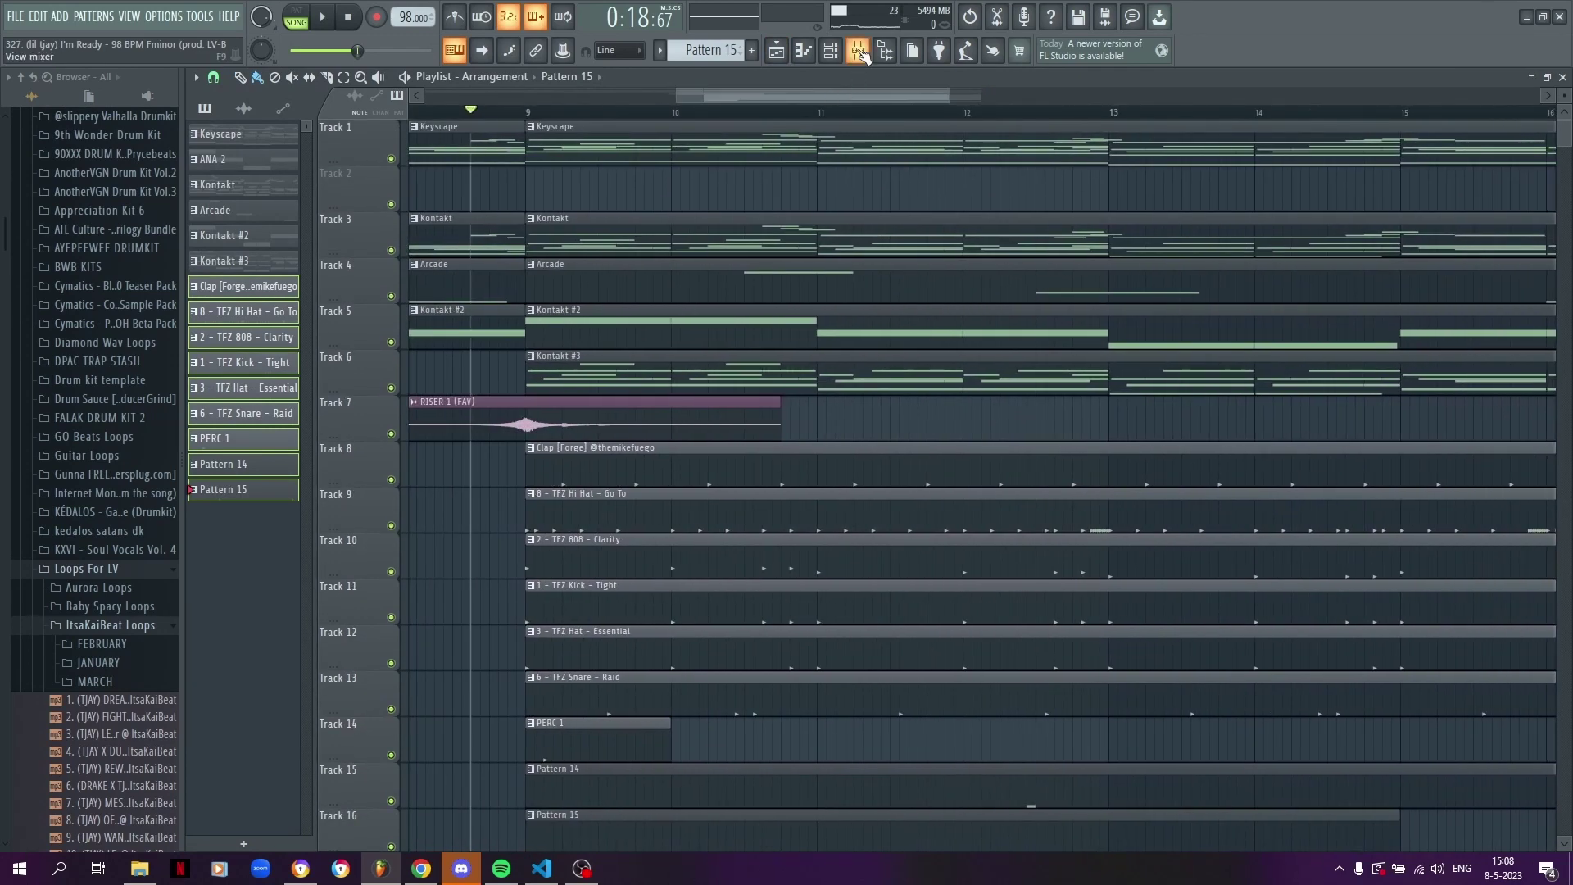
# - Check the OH 6 and LV Tag 172 BPM mixer tracks for effects
pyautogui.press('F9')
pyautogui.click(518, 284)
pyautogui.click(528, 287)
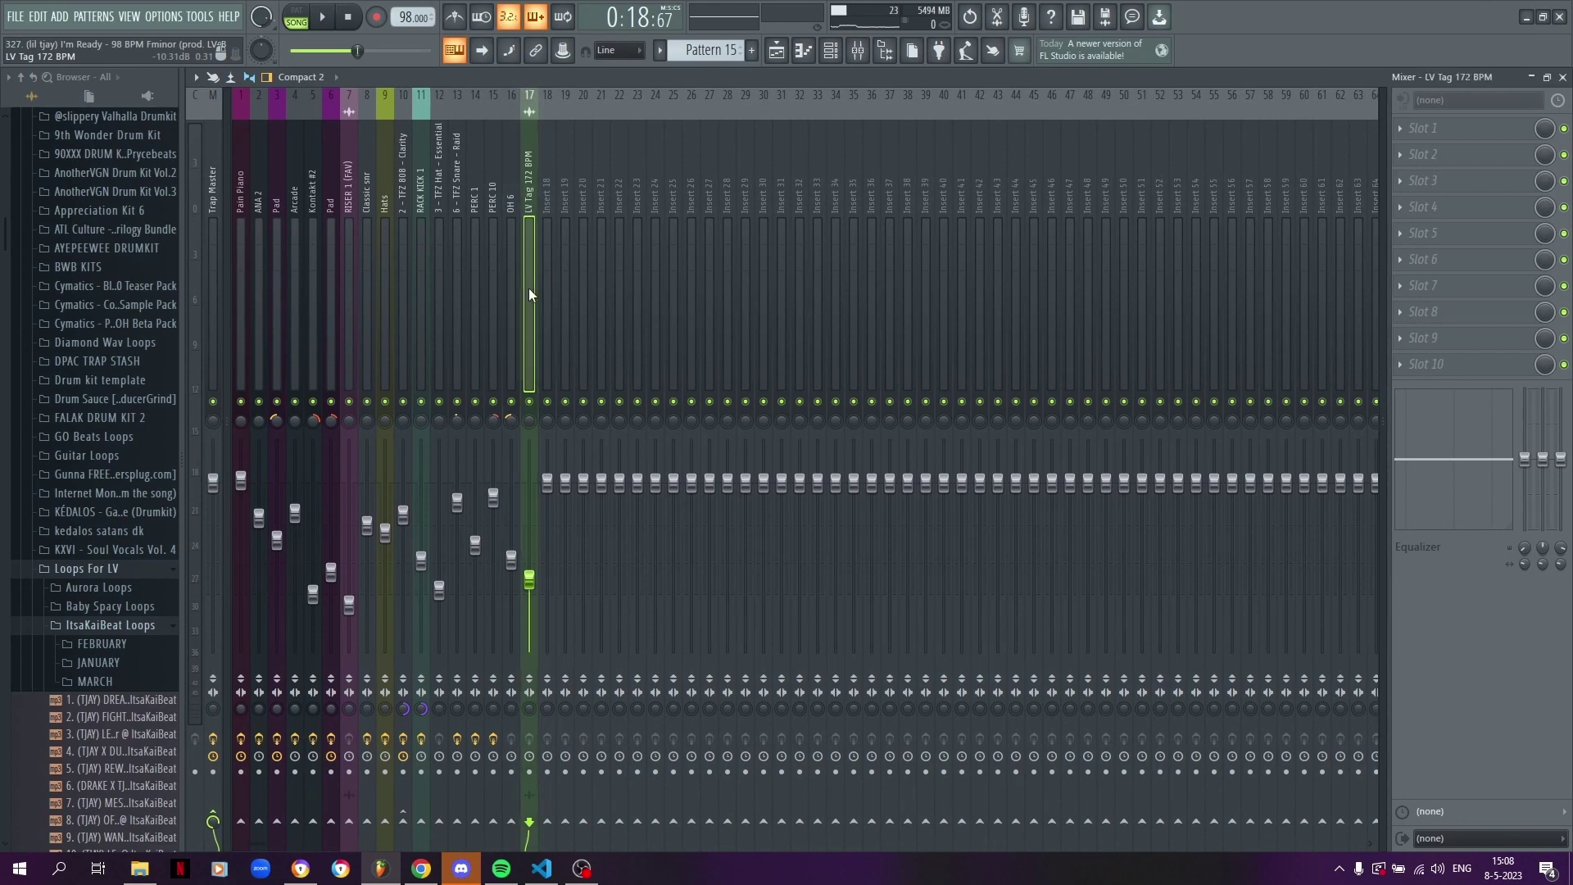
pyautogui.click(520, 287)
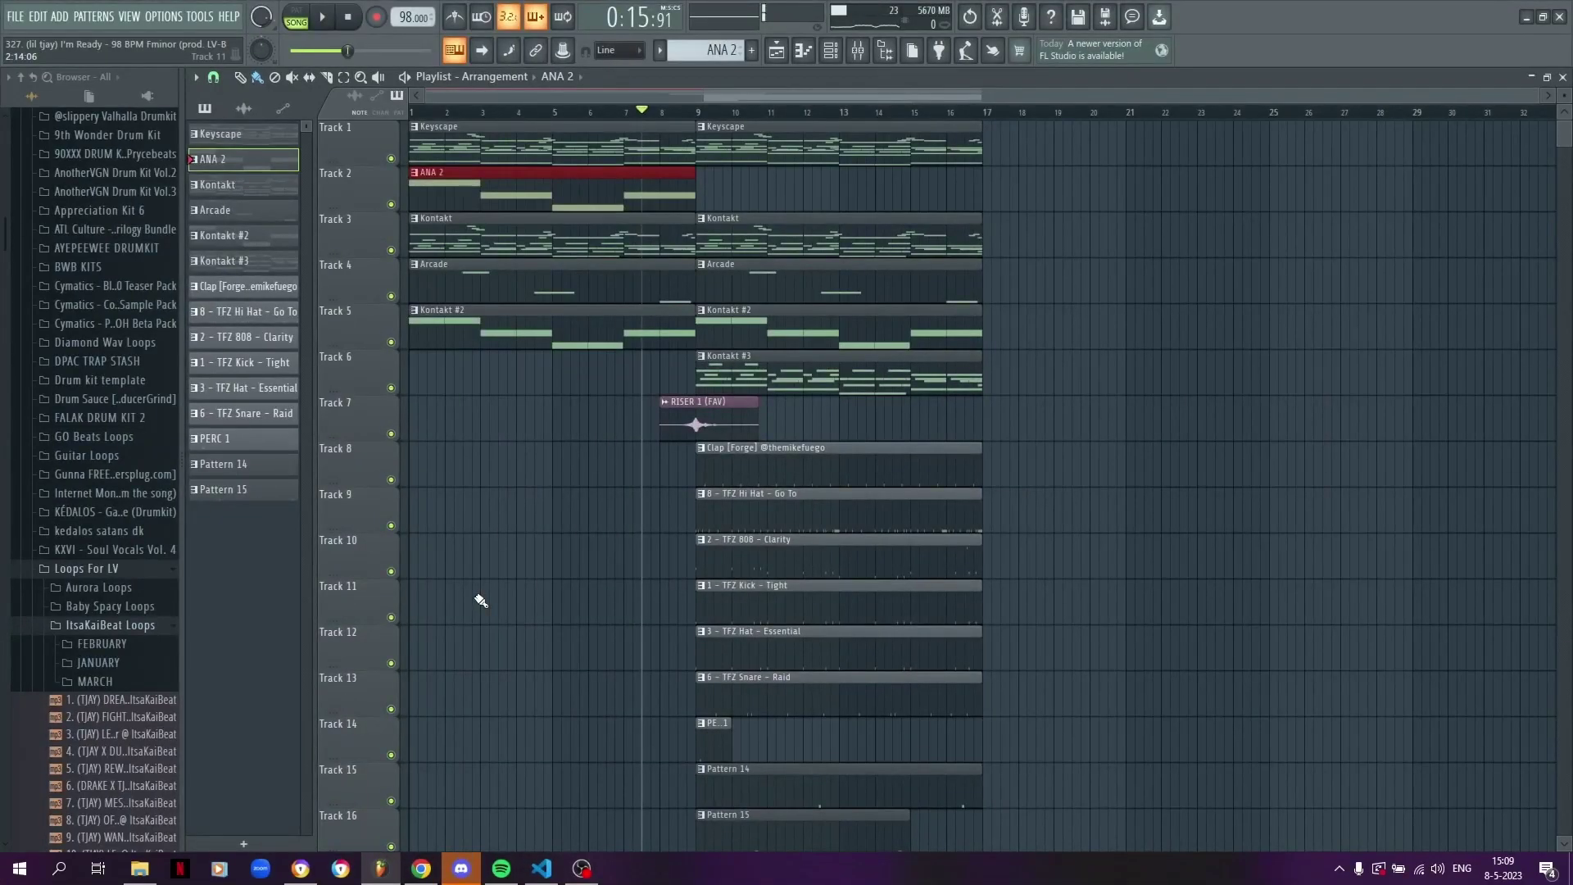